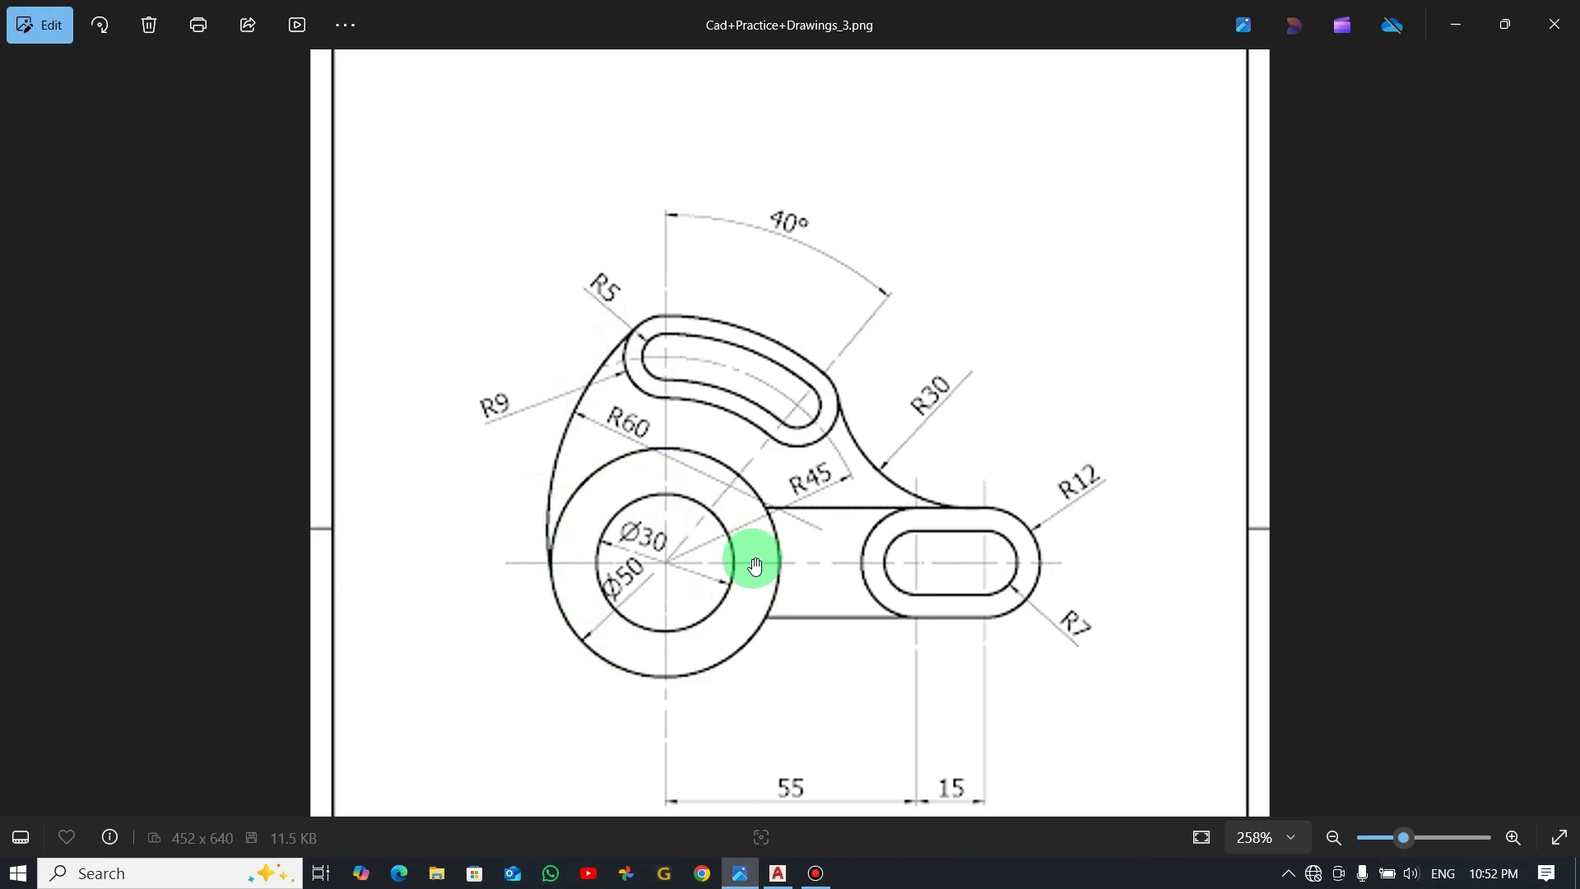
- Switch to AutoCAD and draw a circle with a diameter of 50 in the empty drawing
{"action": "key", "text": "alt+Tab"}
{"action": "key", "text": "Escape"}
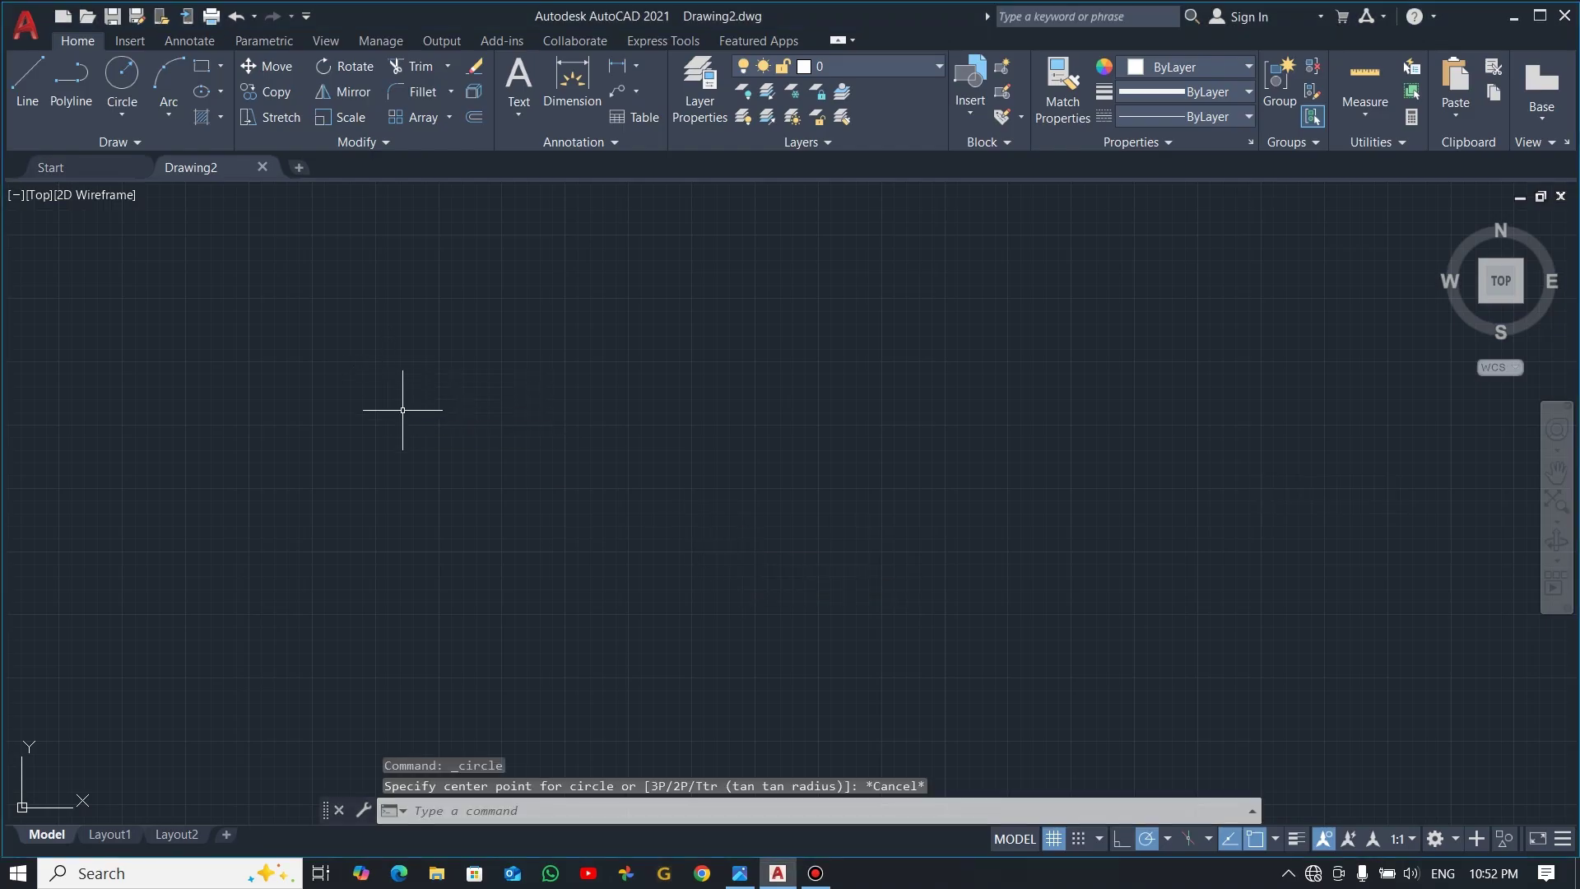
{"action": "left_click", "coordinate": [123, 111]}
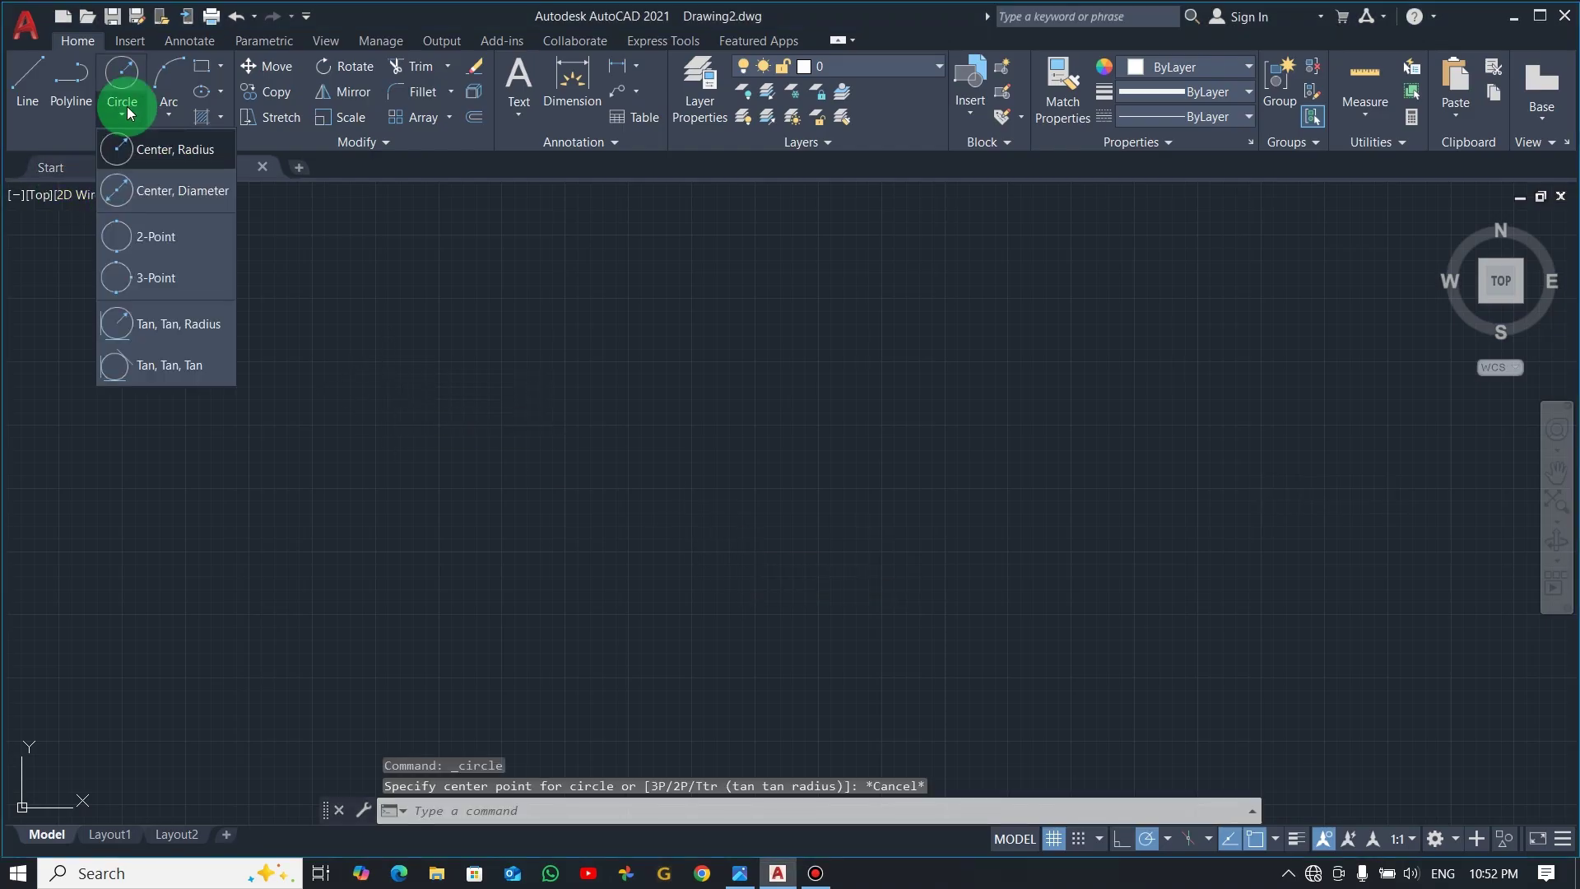
{"action": "left_click", "coordinate": [154, 199]}
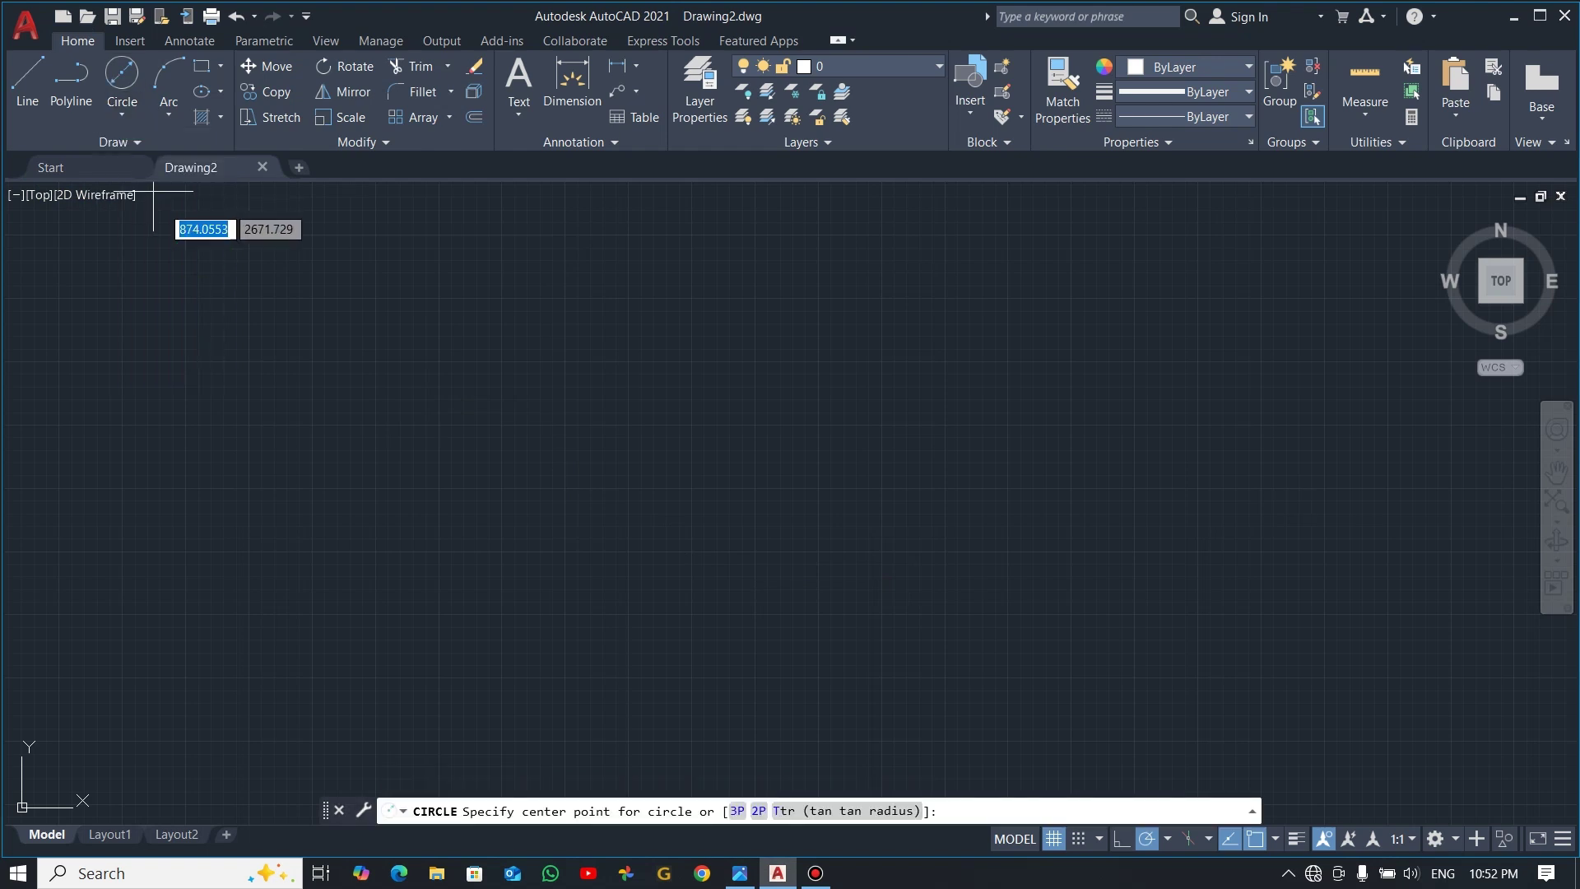
{"action": "left_click", "coordinate": [628, 459]}
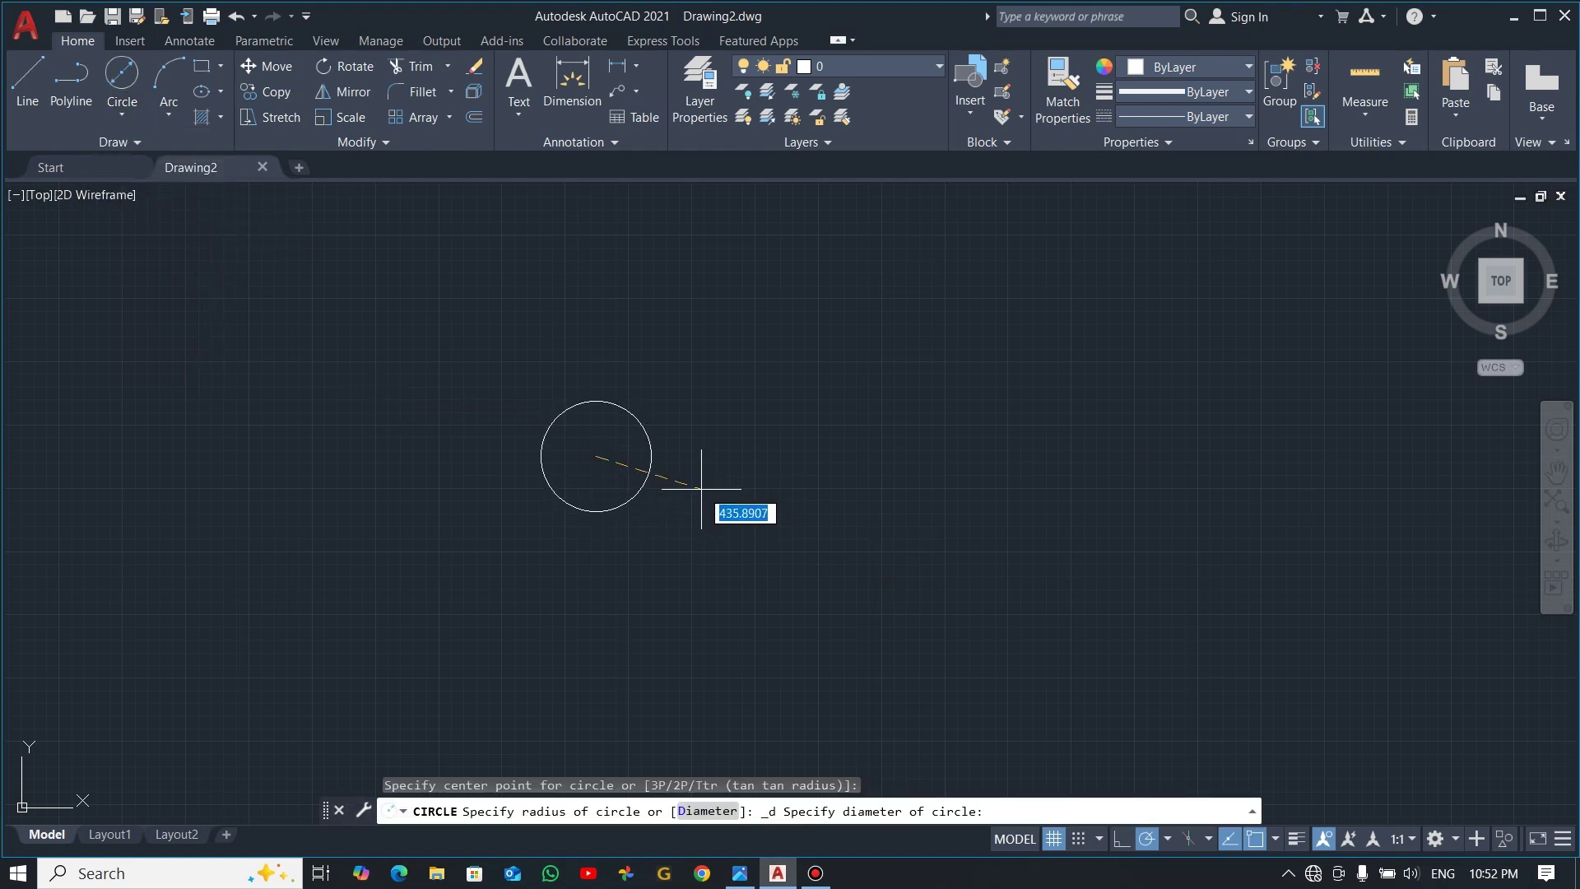
{"action": "type", "text": "50"}
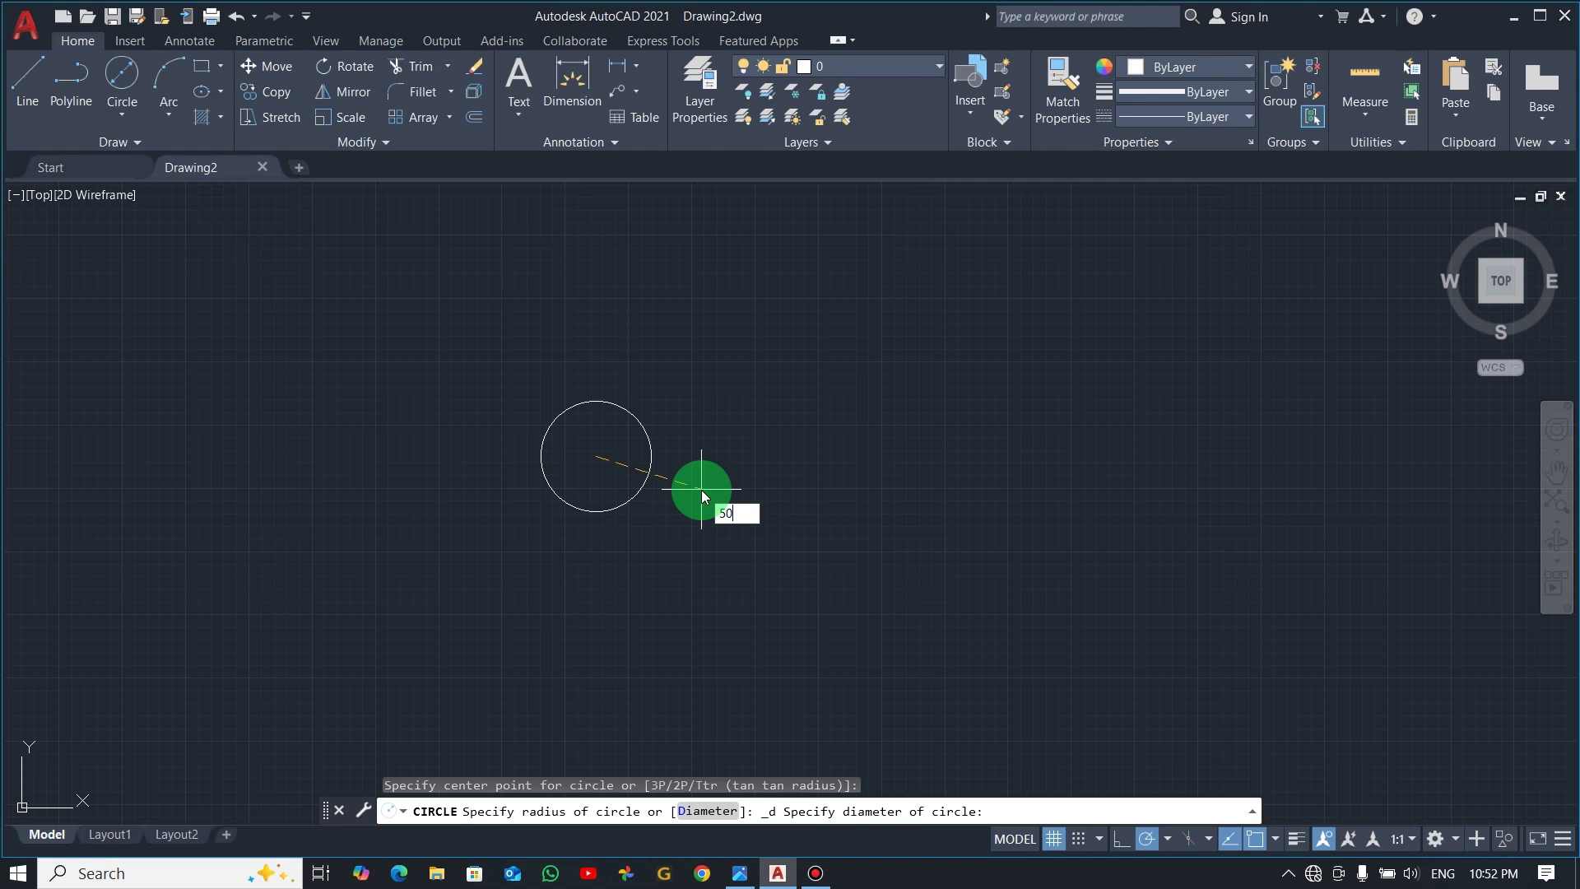
{"action": "key", "text": "Return"}
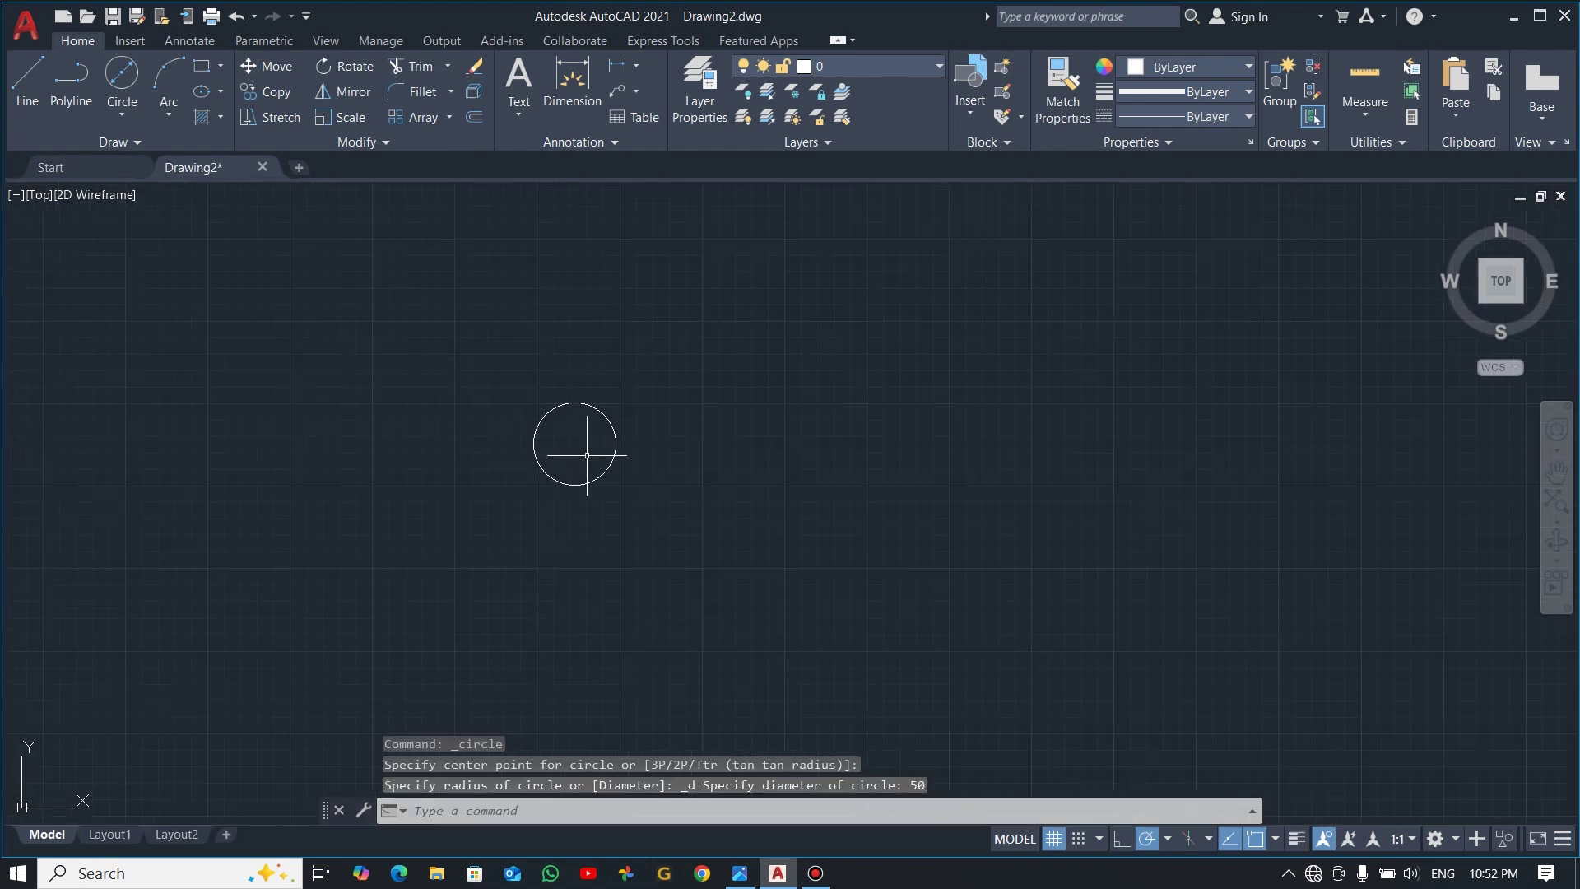
- Draw a circle with a diameter of 30 concentric with the 50-diameter circle
{"action": "scroll", "coordinate": [532, 375], "scroll_direction": "up", "scroll_amount": 2}
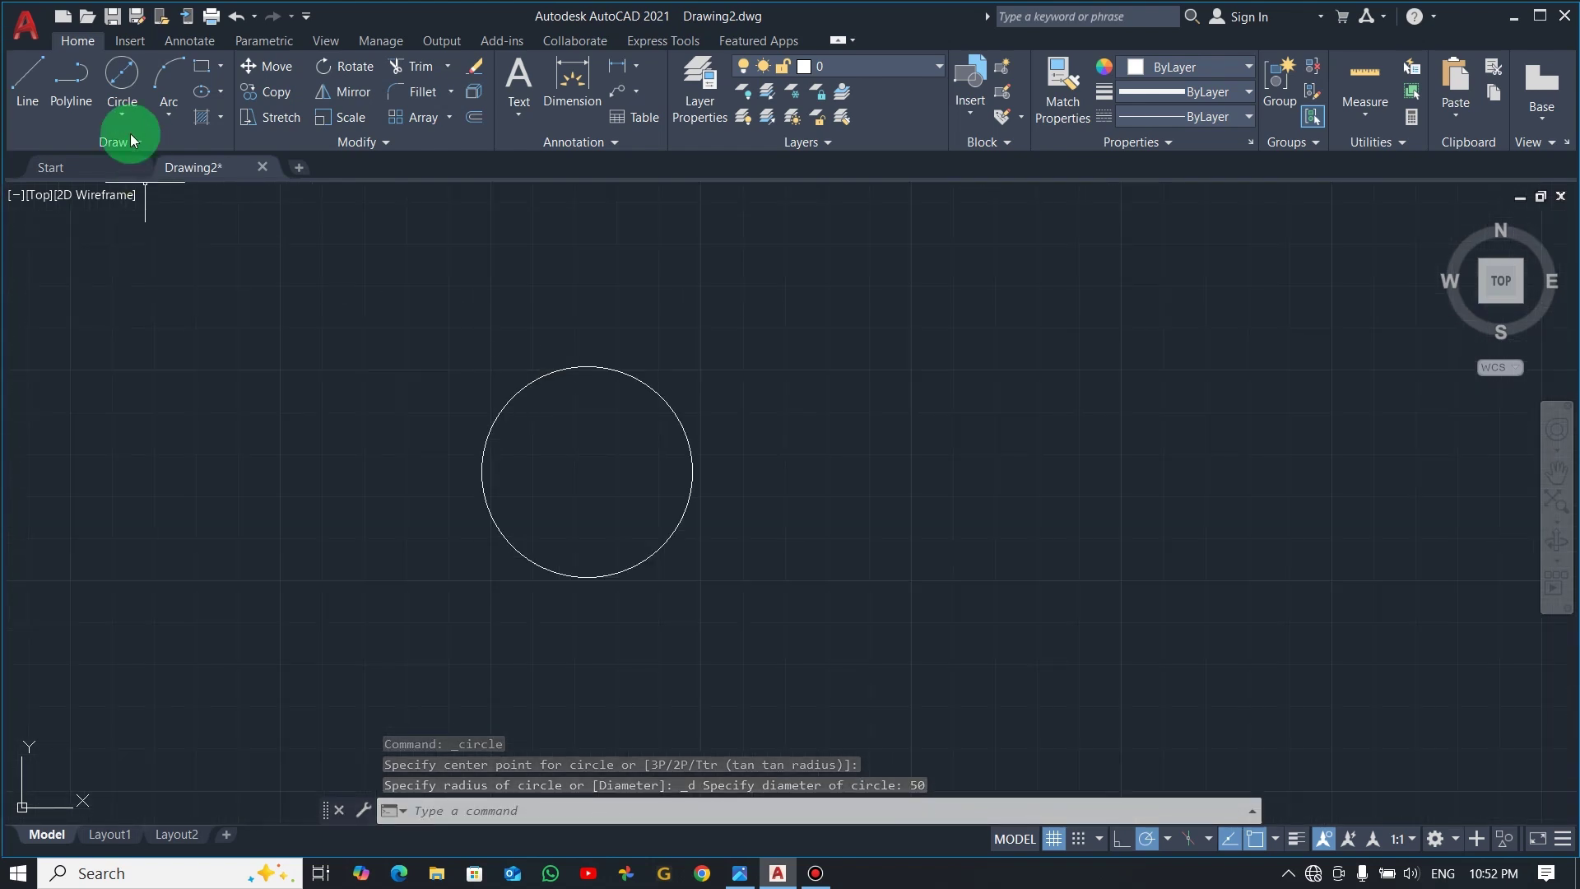
{"action": "left_click", "coordinate": [122, 74]}
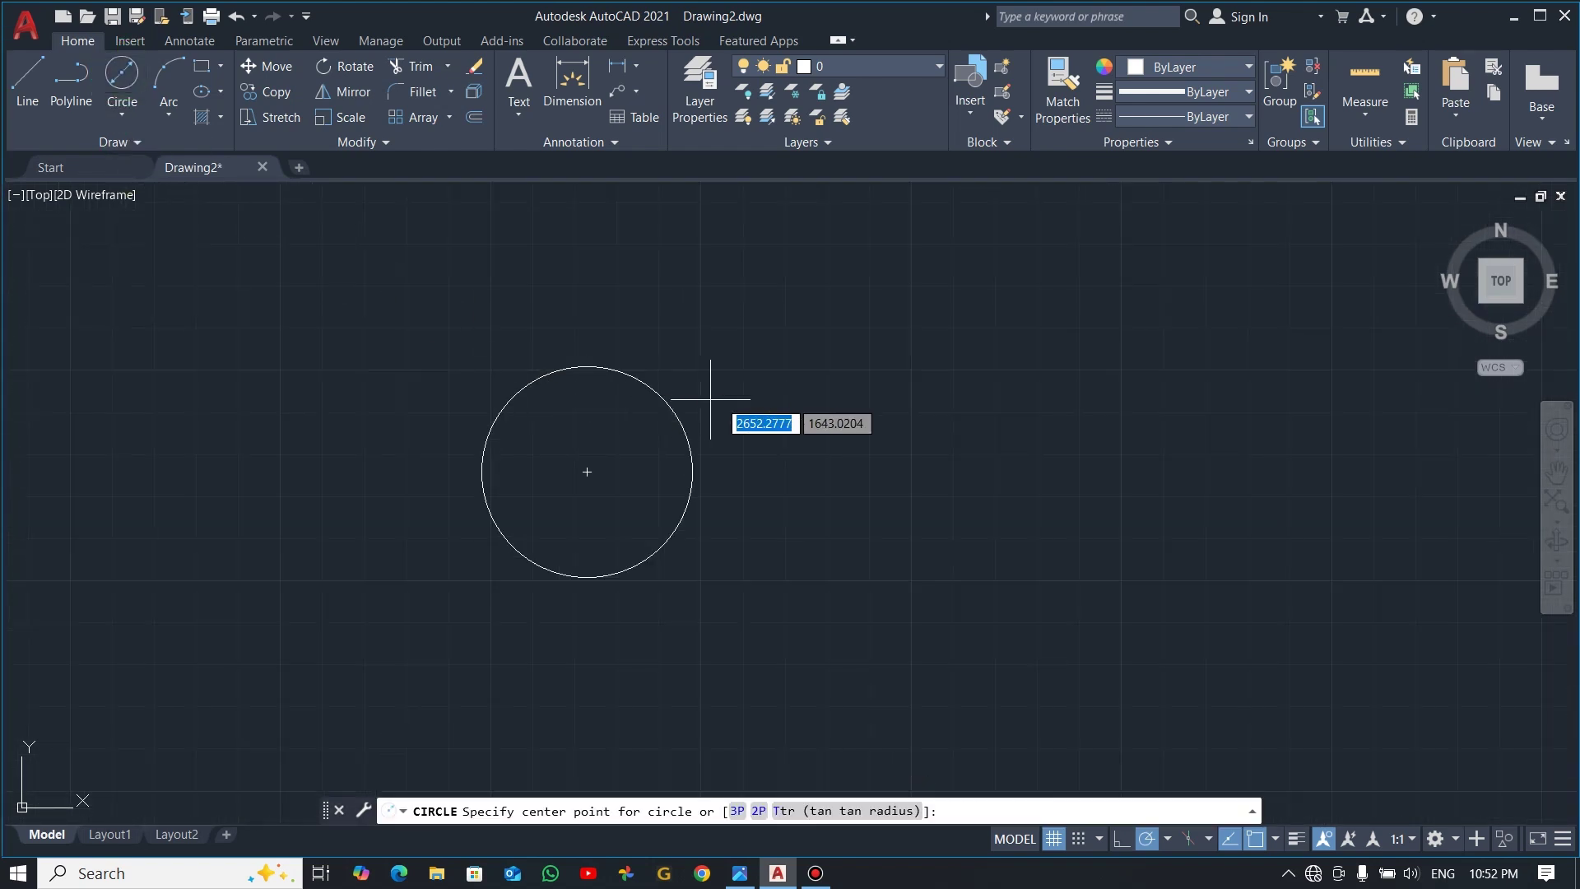
{"action": "left_click", "coordinate": [586, 473]}
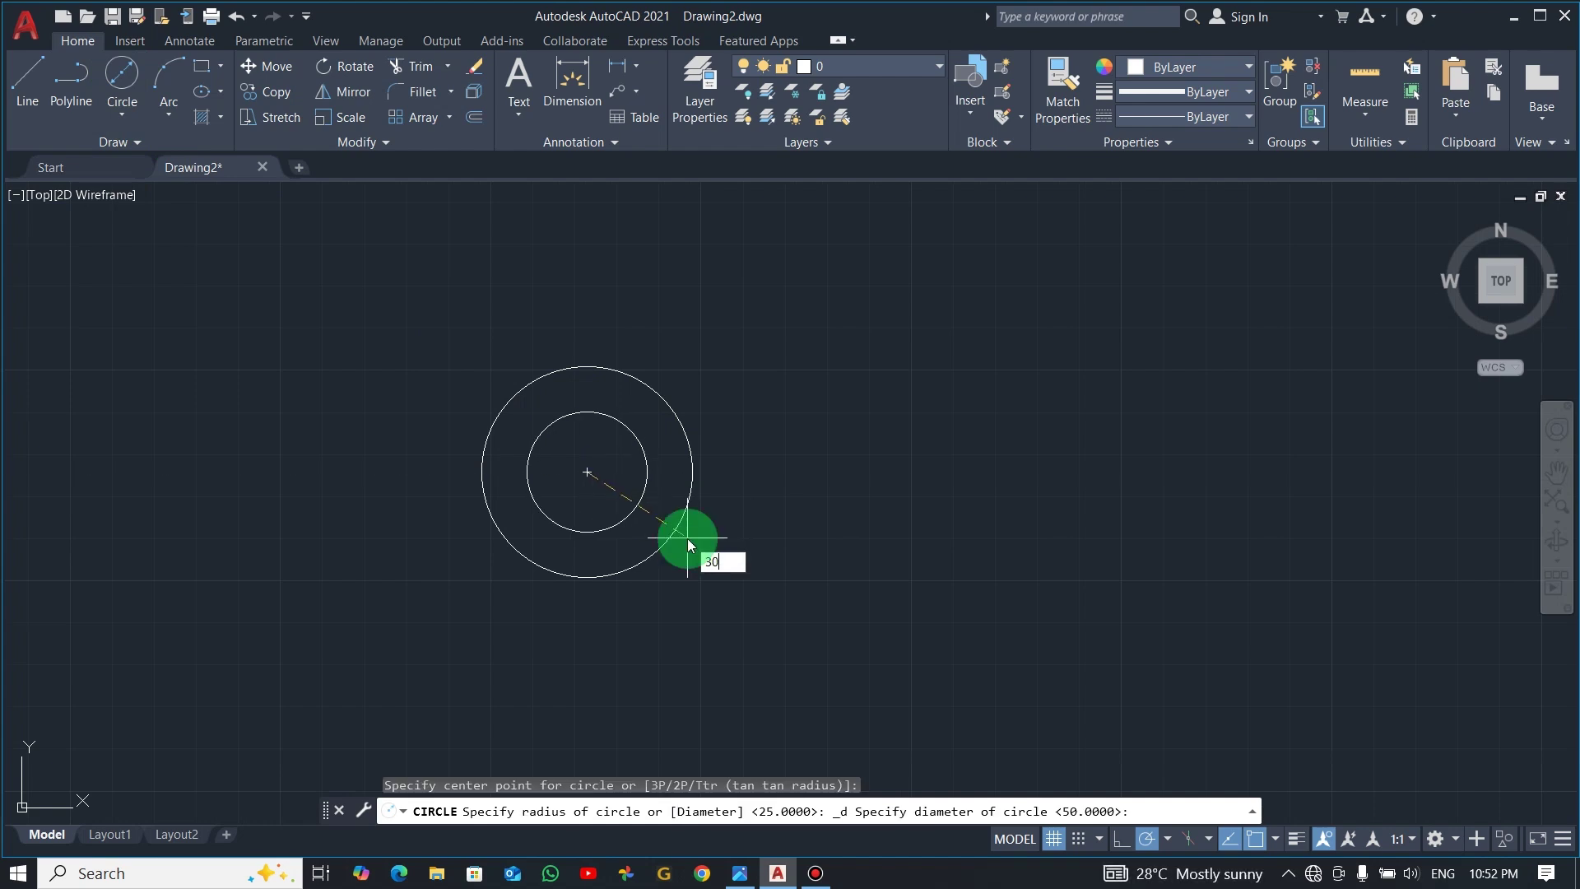
{"action": "key", "text": "Return"}
- Draw a circle of radius 12 centred 55 units horizontally to the right of the concentric circles' centre
{"action": "key", "text": "alt+Tab"}
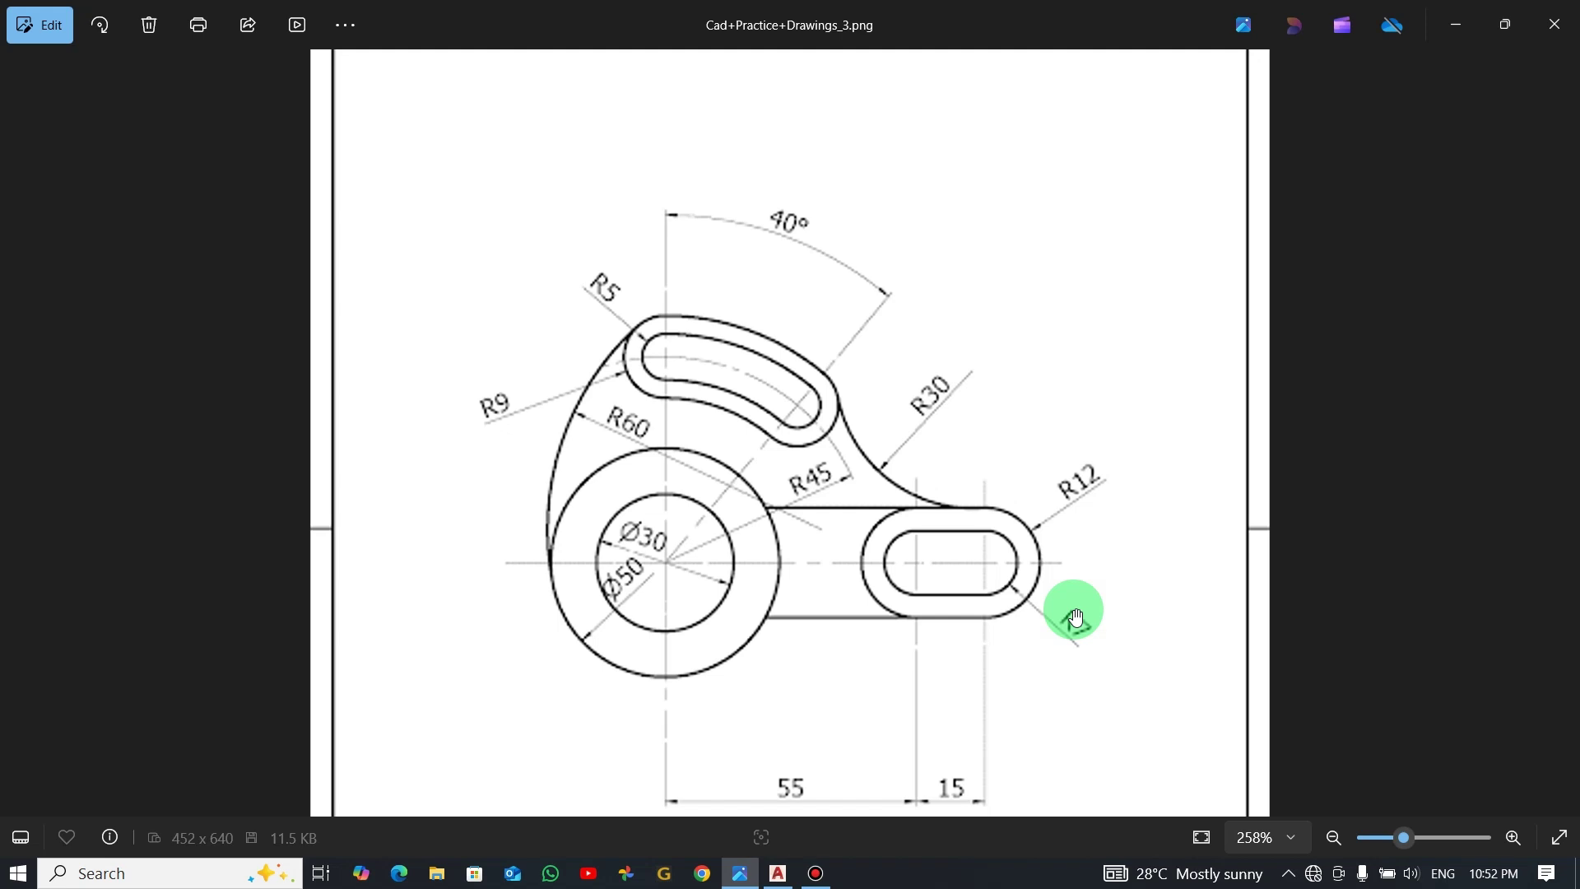
{"action": "key", "text": "alt+Tab"}
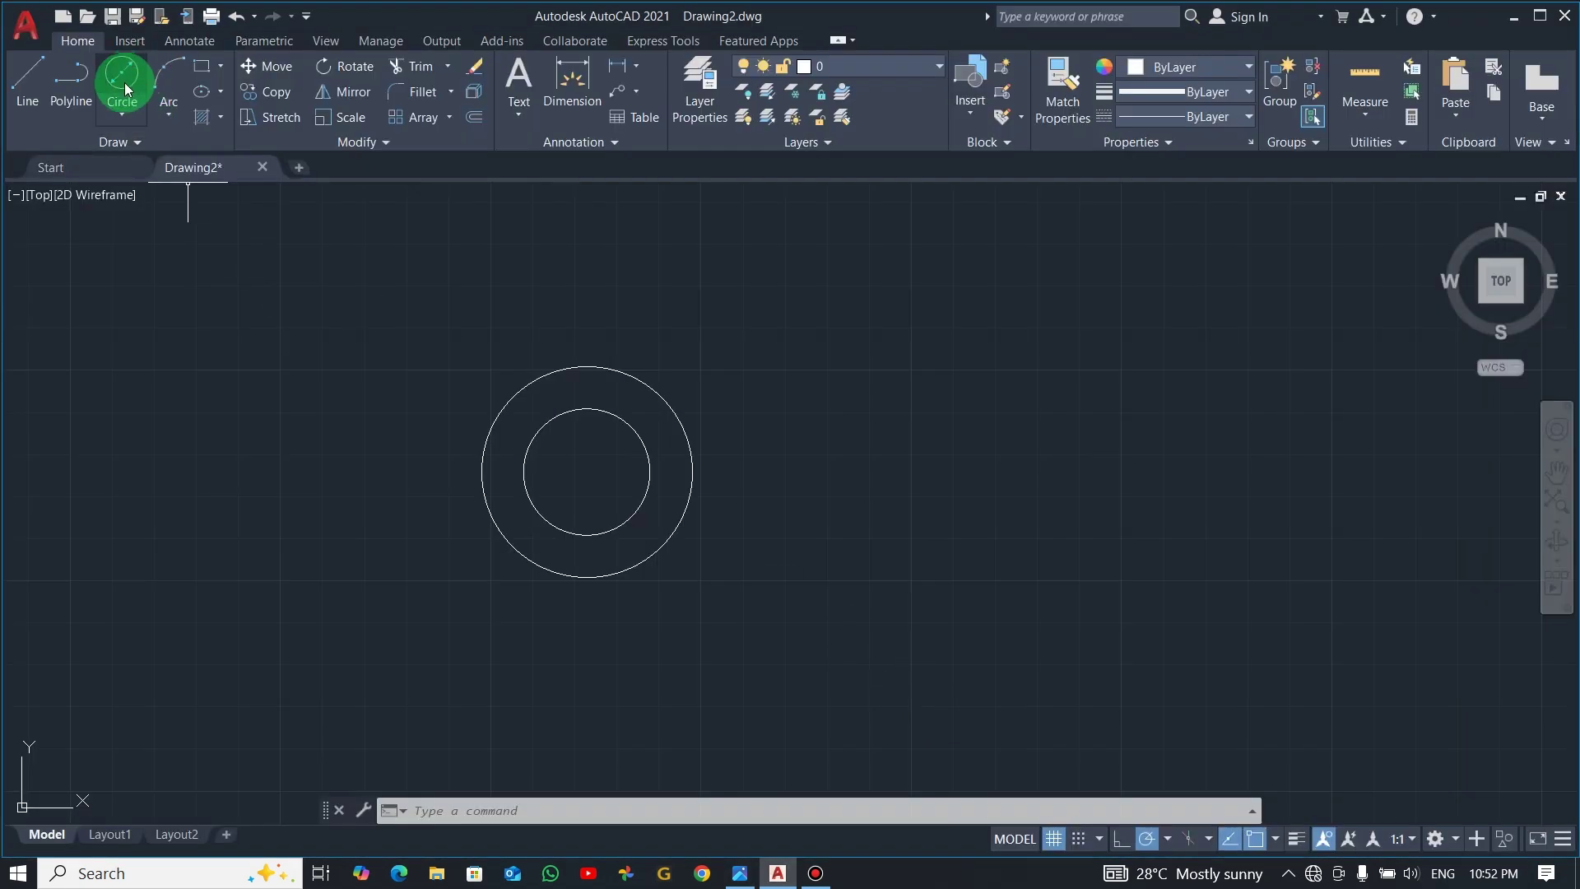
{"action": "left_click", "coordinate": [123, 118]}
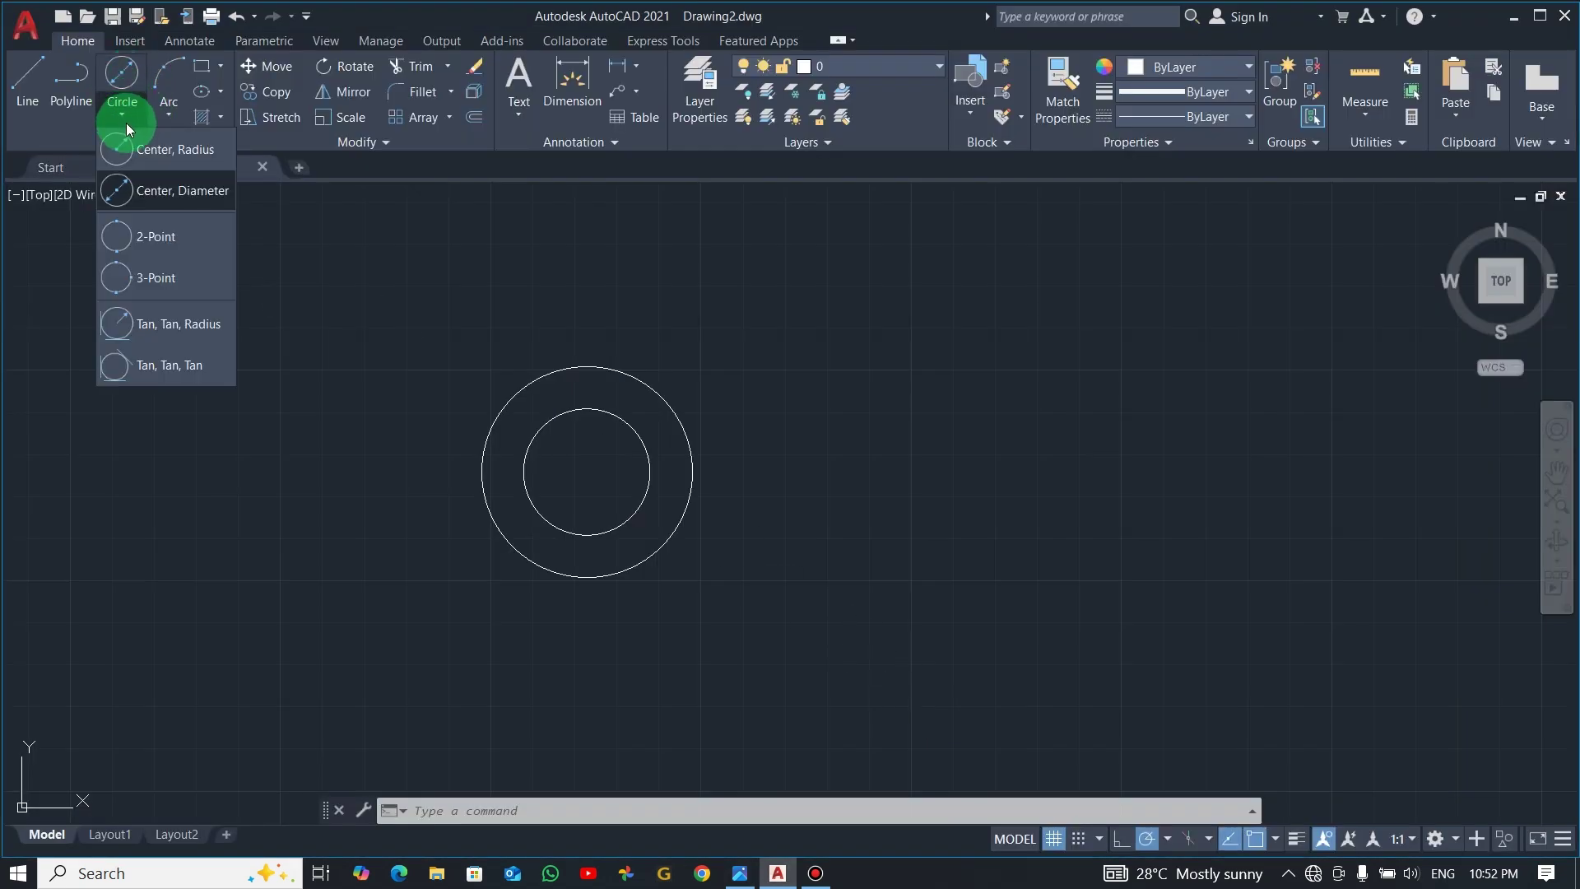
{"action": "left_click", "coordinate": [161, 154]}
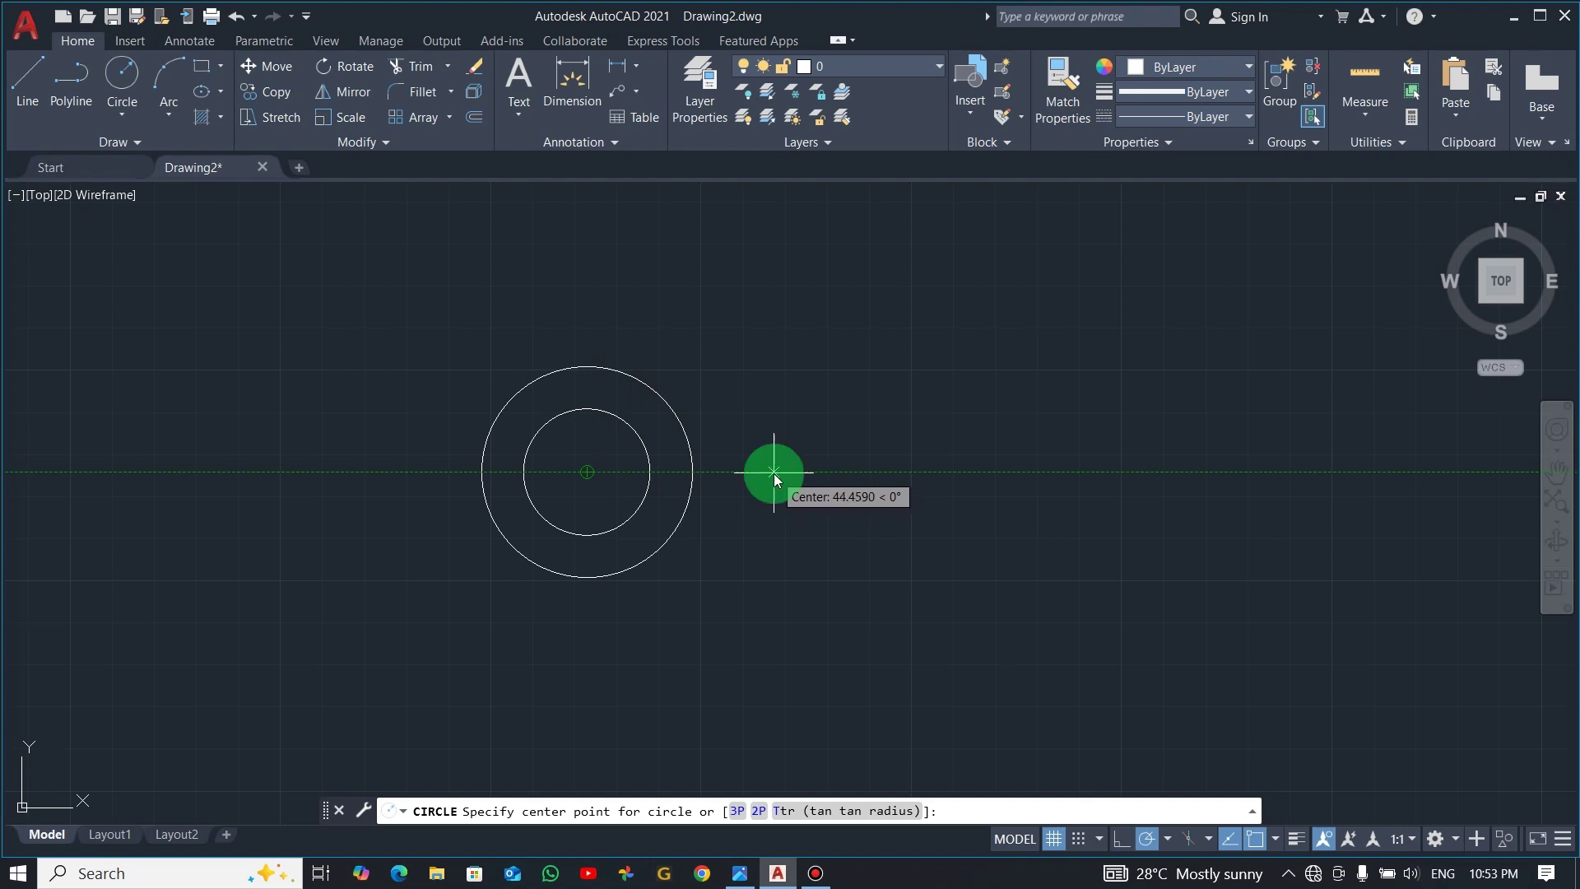
{"action": "key", "text": "Return"}
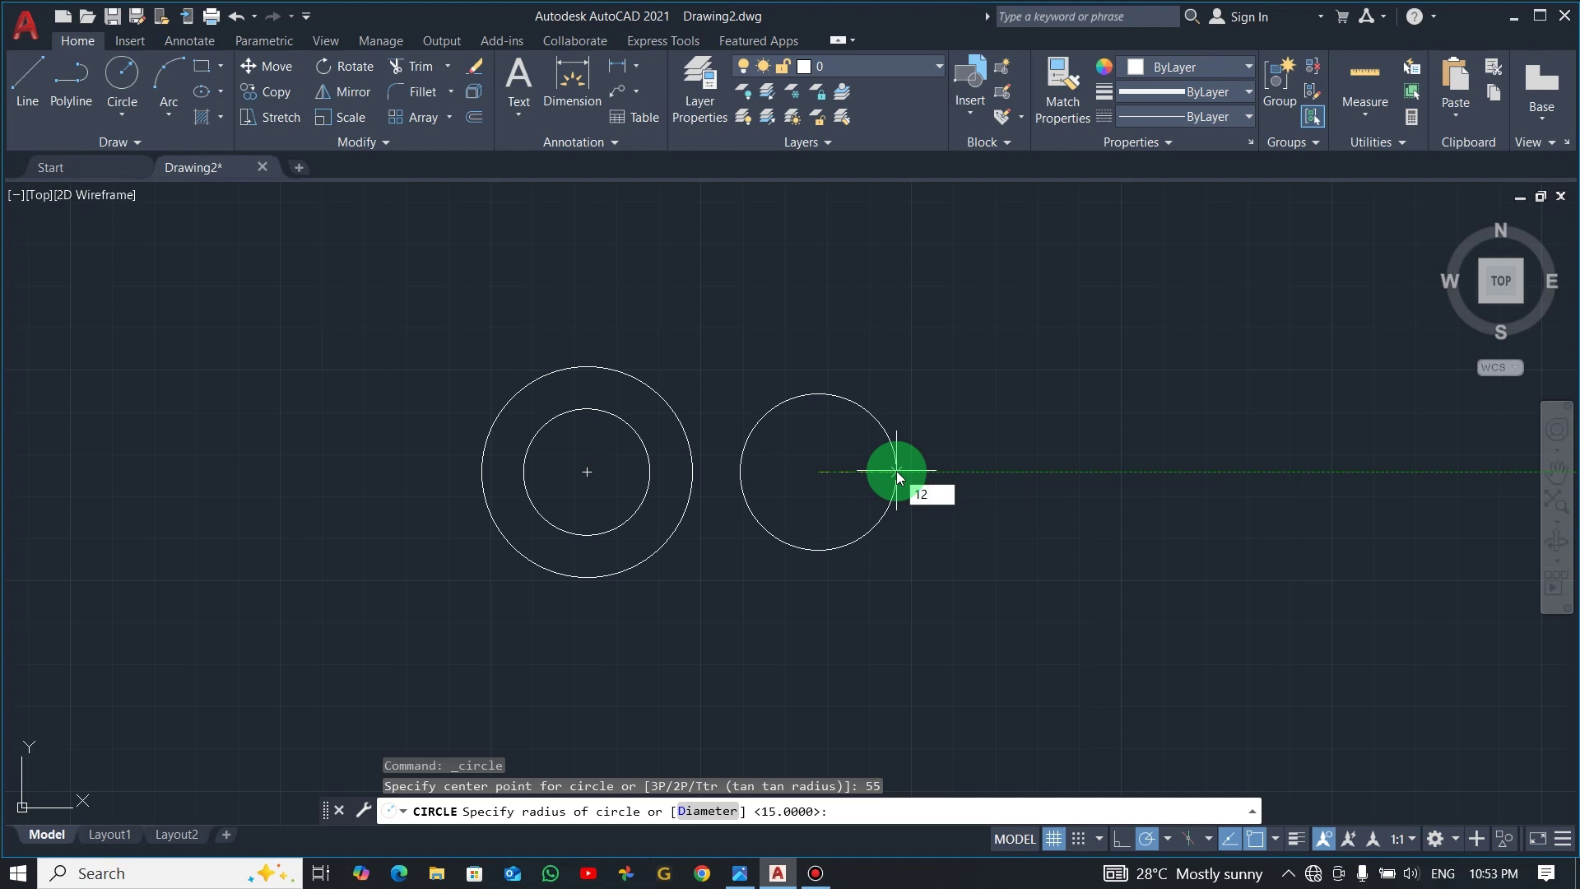
{"action": "key", "text": "Return"}
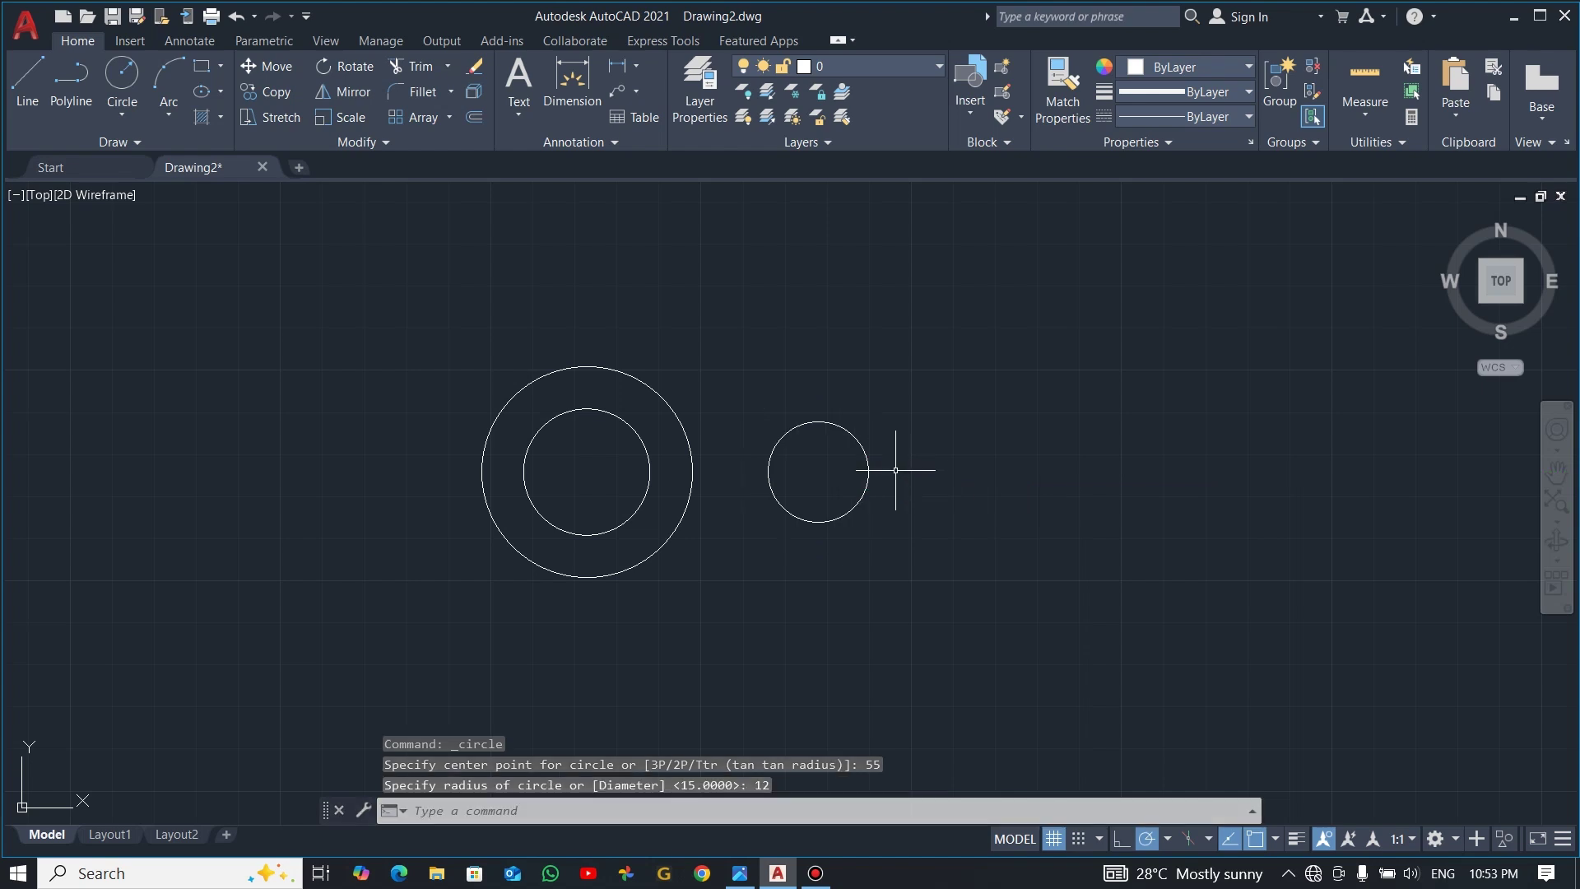
- Draw a circle of radius 7 concentric with the radius 12 circle, taking the size from the reference drawing
{"action": "left_click", "coordinate": [124, 74]}
{"action": "left_click", "coordinate": [818, 471]}
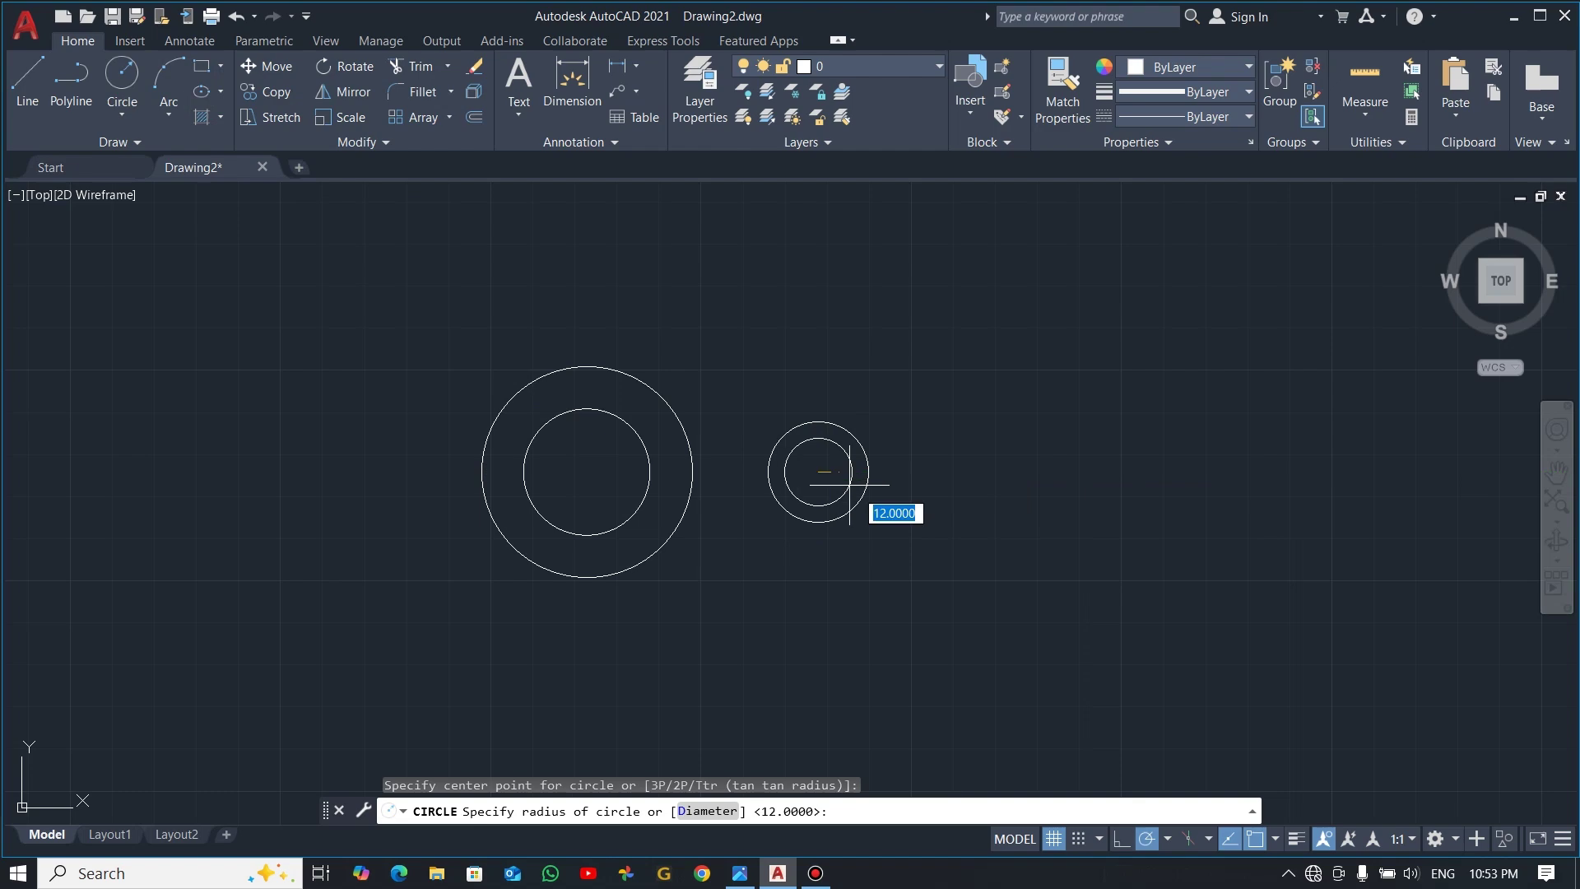
{"action": "key", "text": "alt"}
{"action": "key", "text": "alt+Tab"}
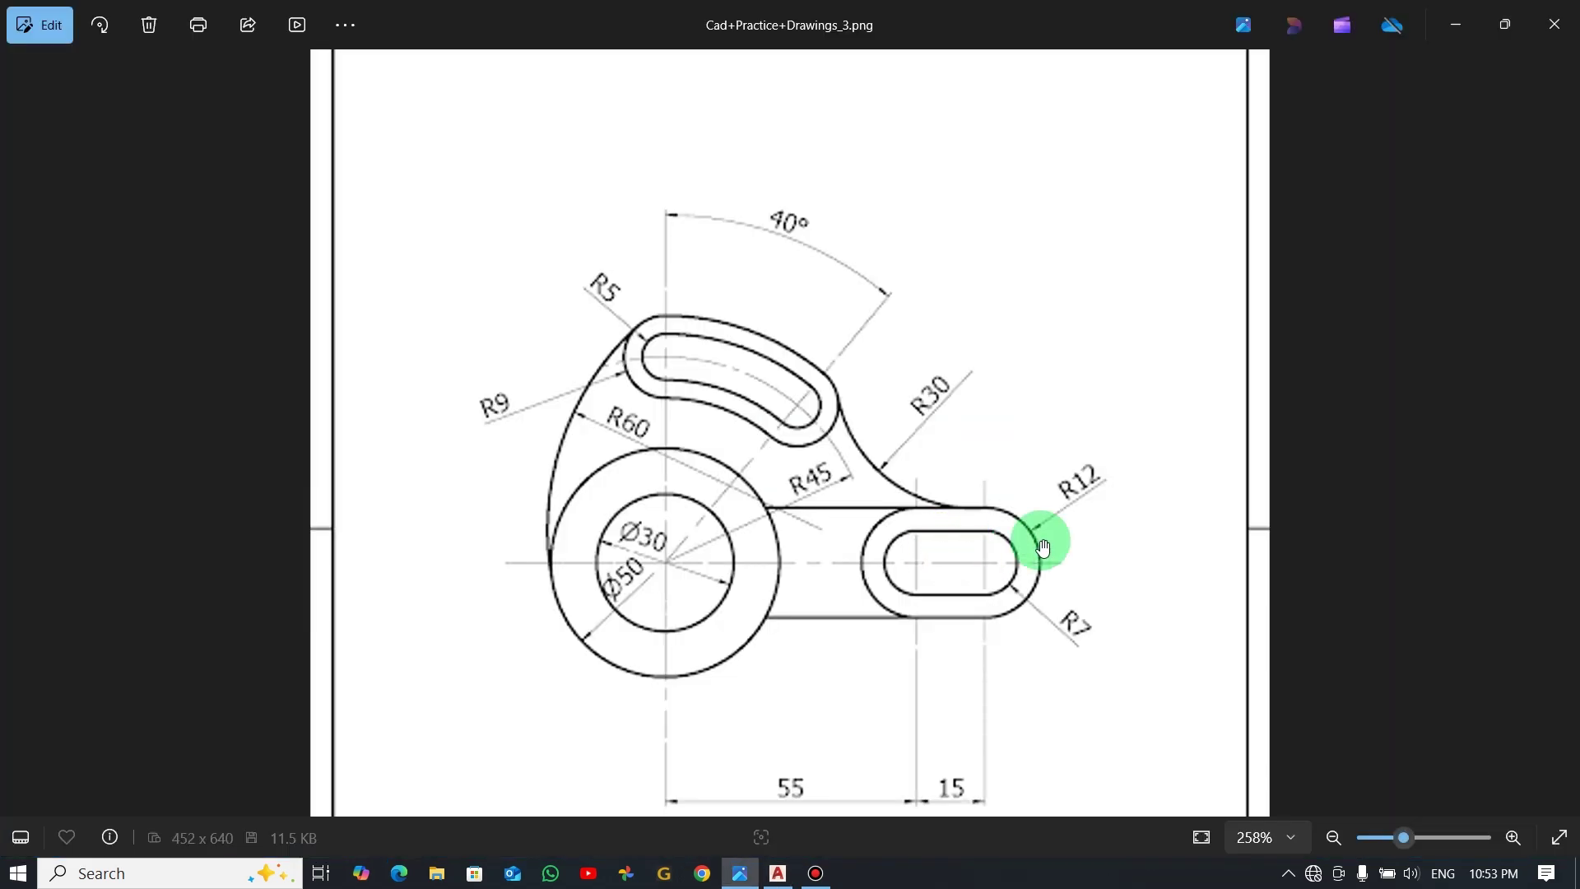
{"action": "key", "text": "alt+Tab"}
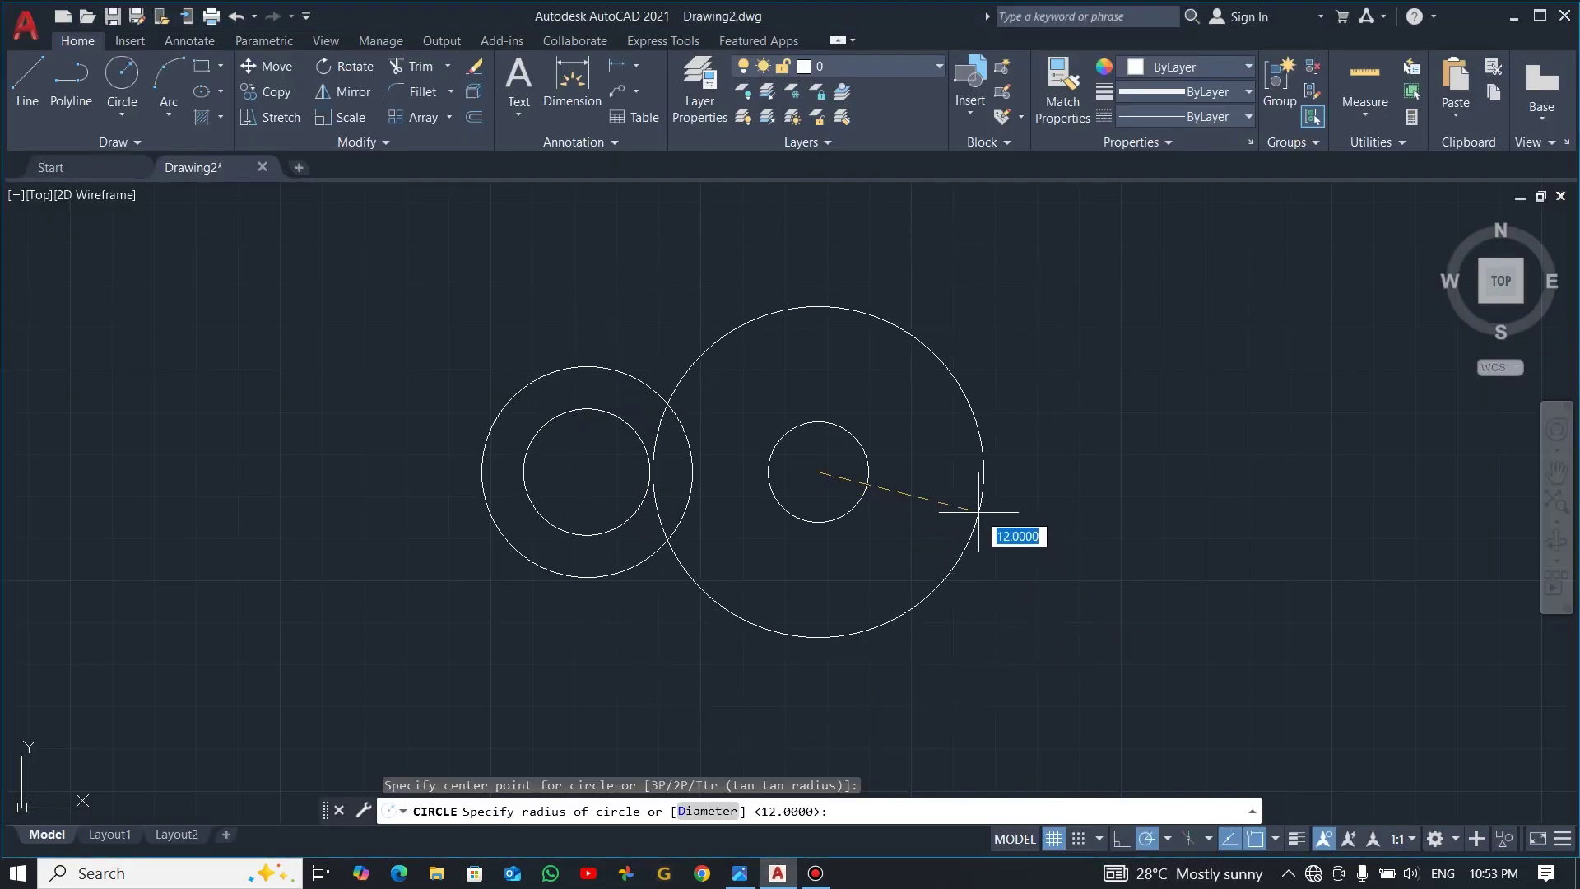
{"action": "type", "text": "7"}
{"action": "key", "text": "Return"}
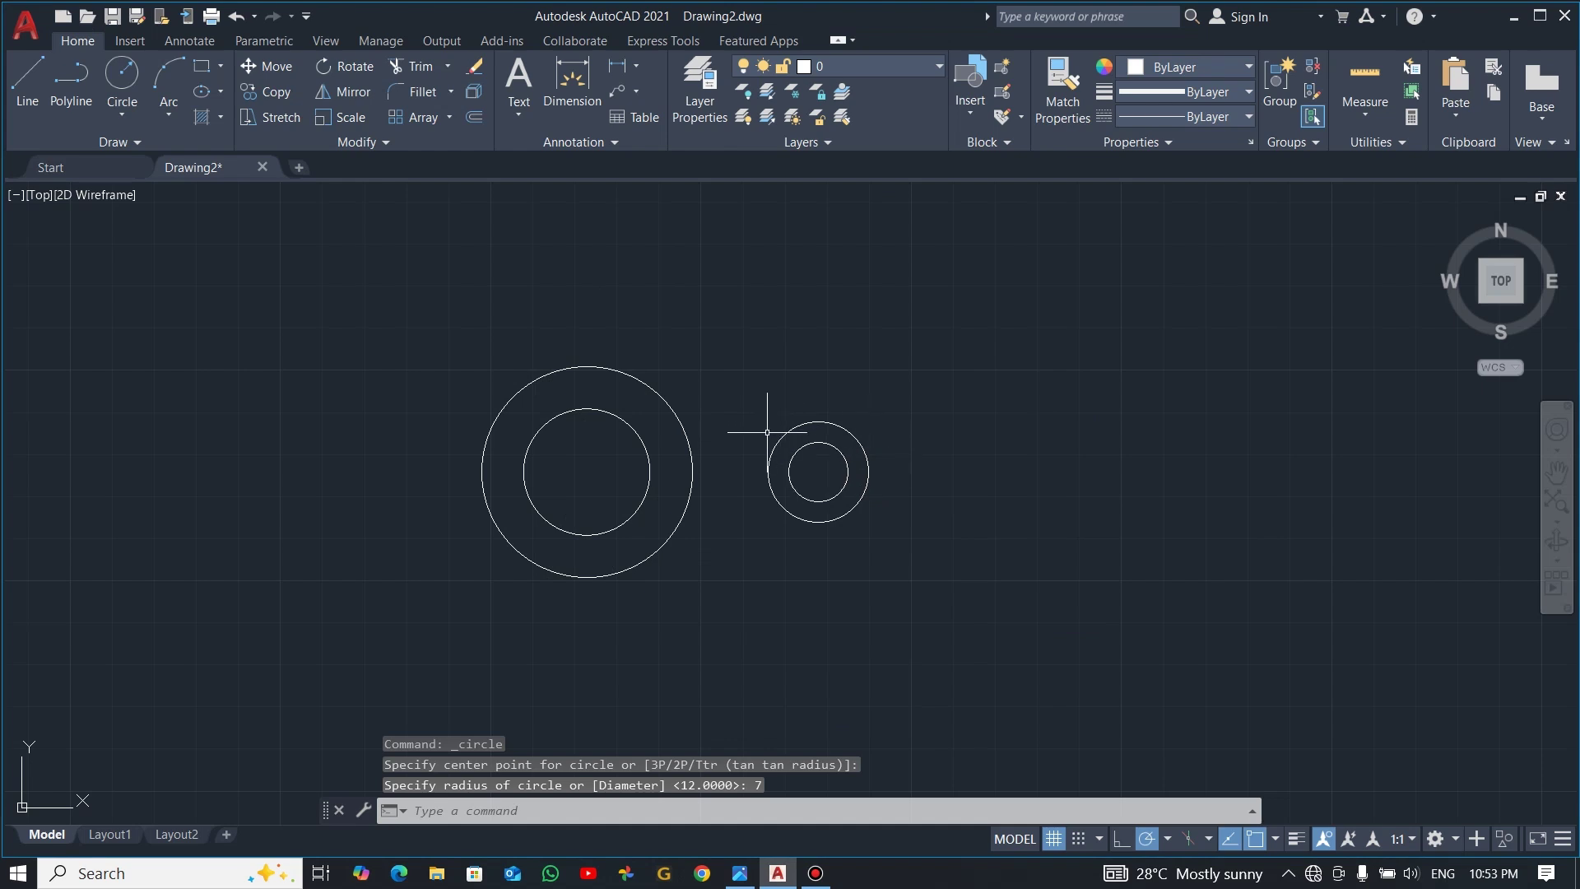
{"action": "type", "text": "l"}
{"action": "key", "text": "Return"}
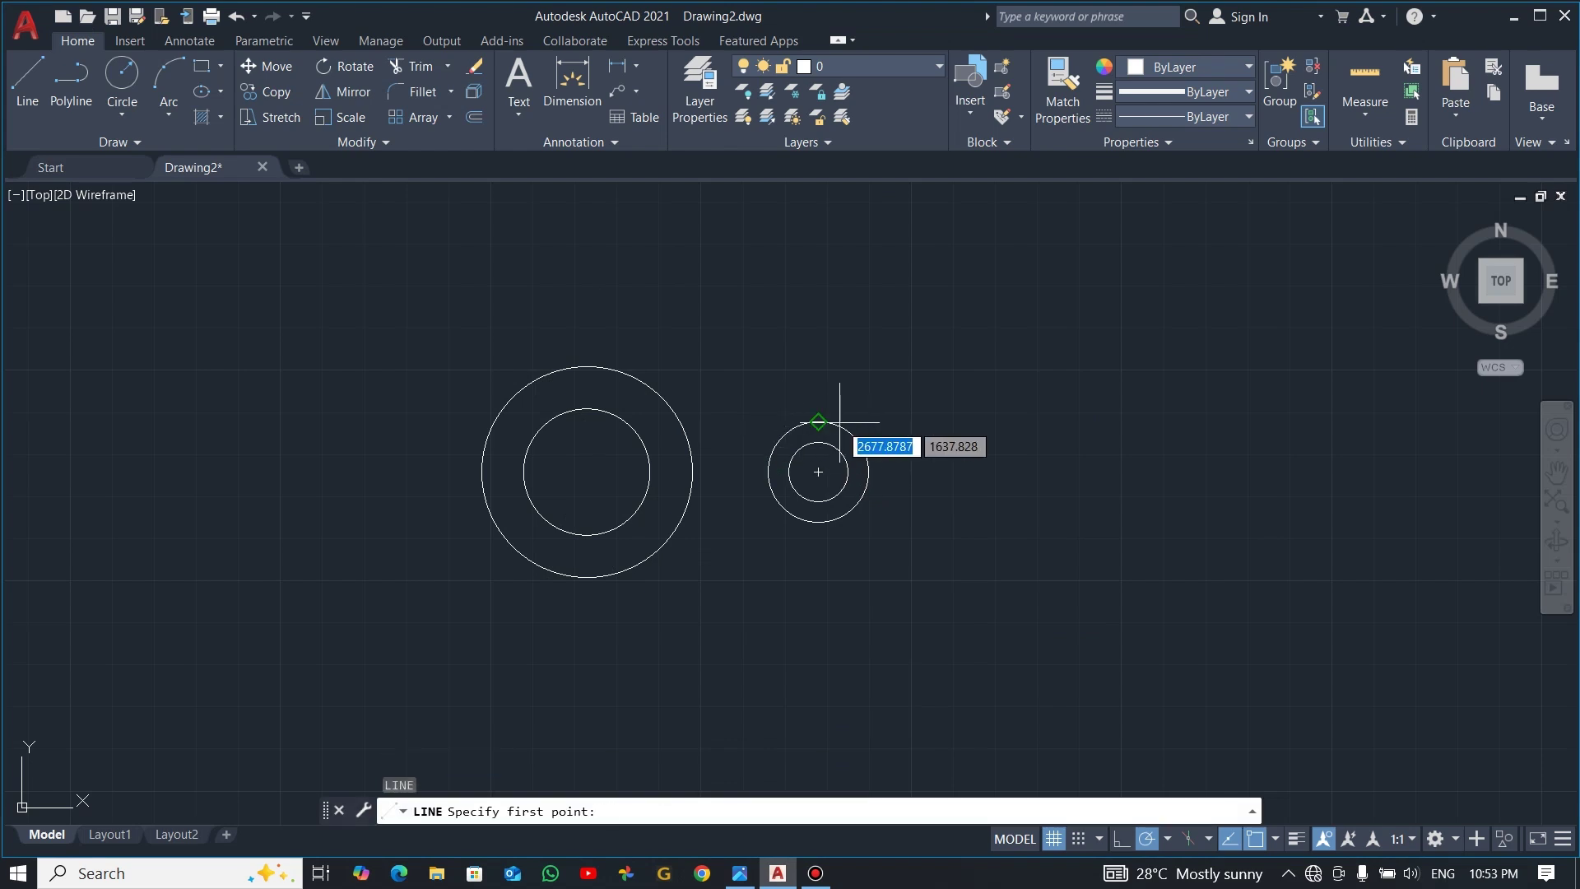
{"action": "key", "text": "Escape"}
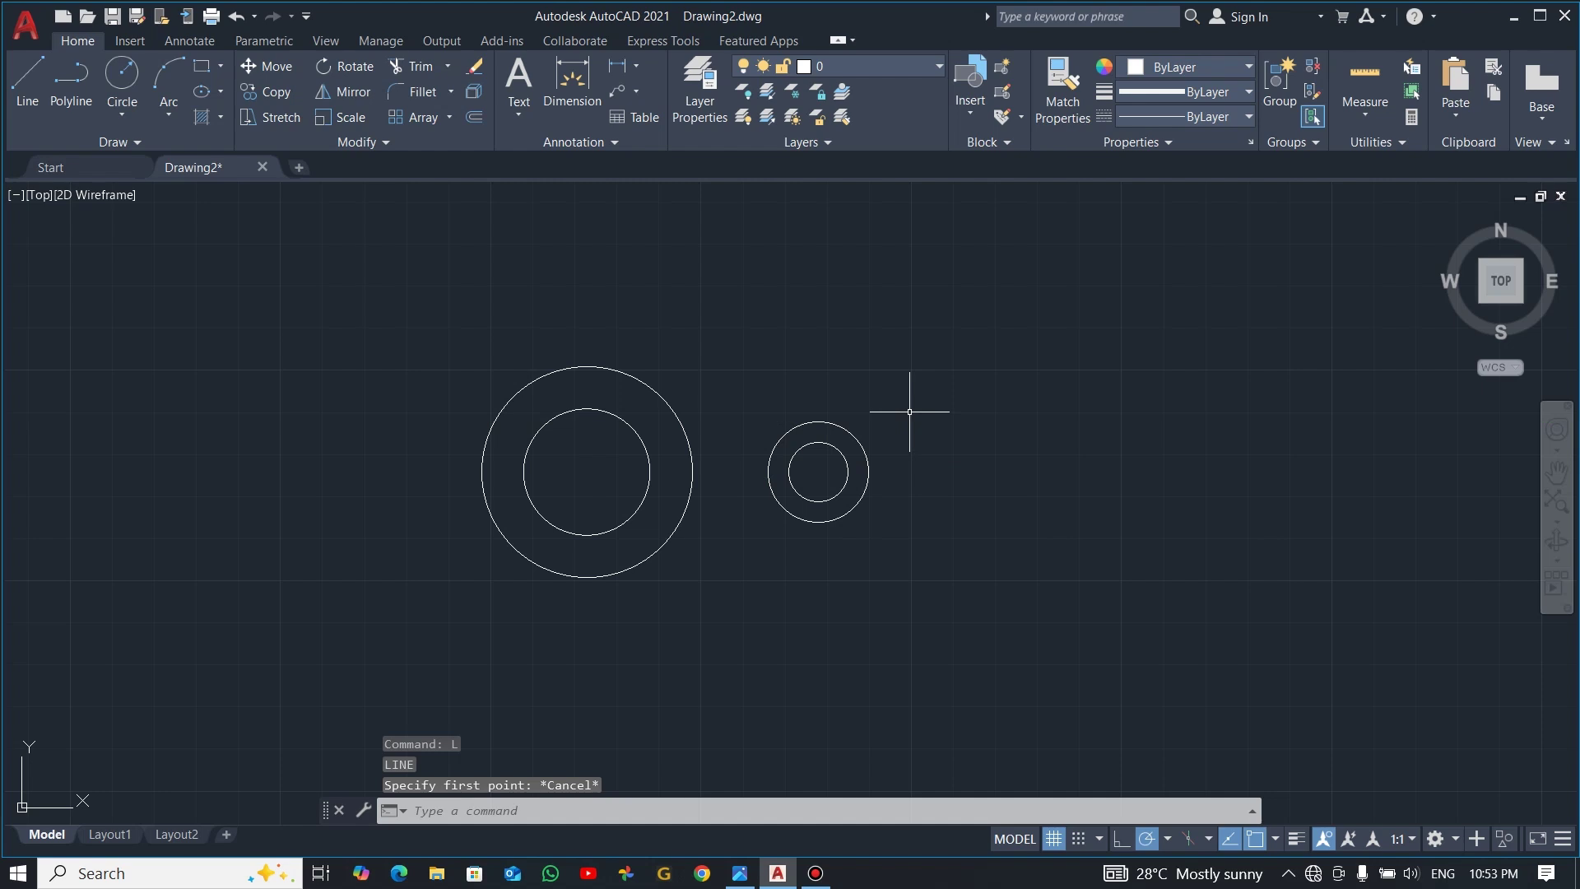
- Copy the radius 12 and radius 7 circles together 15 units horizontally to the right
{"action": "left_click", "coordinate": [909, 411]}
{"action": "left_click", "coordinate": [826, 473]}
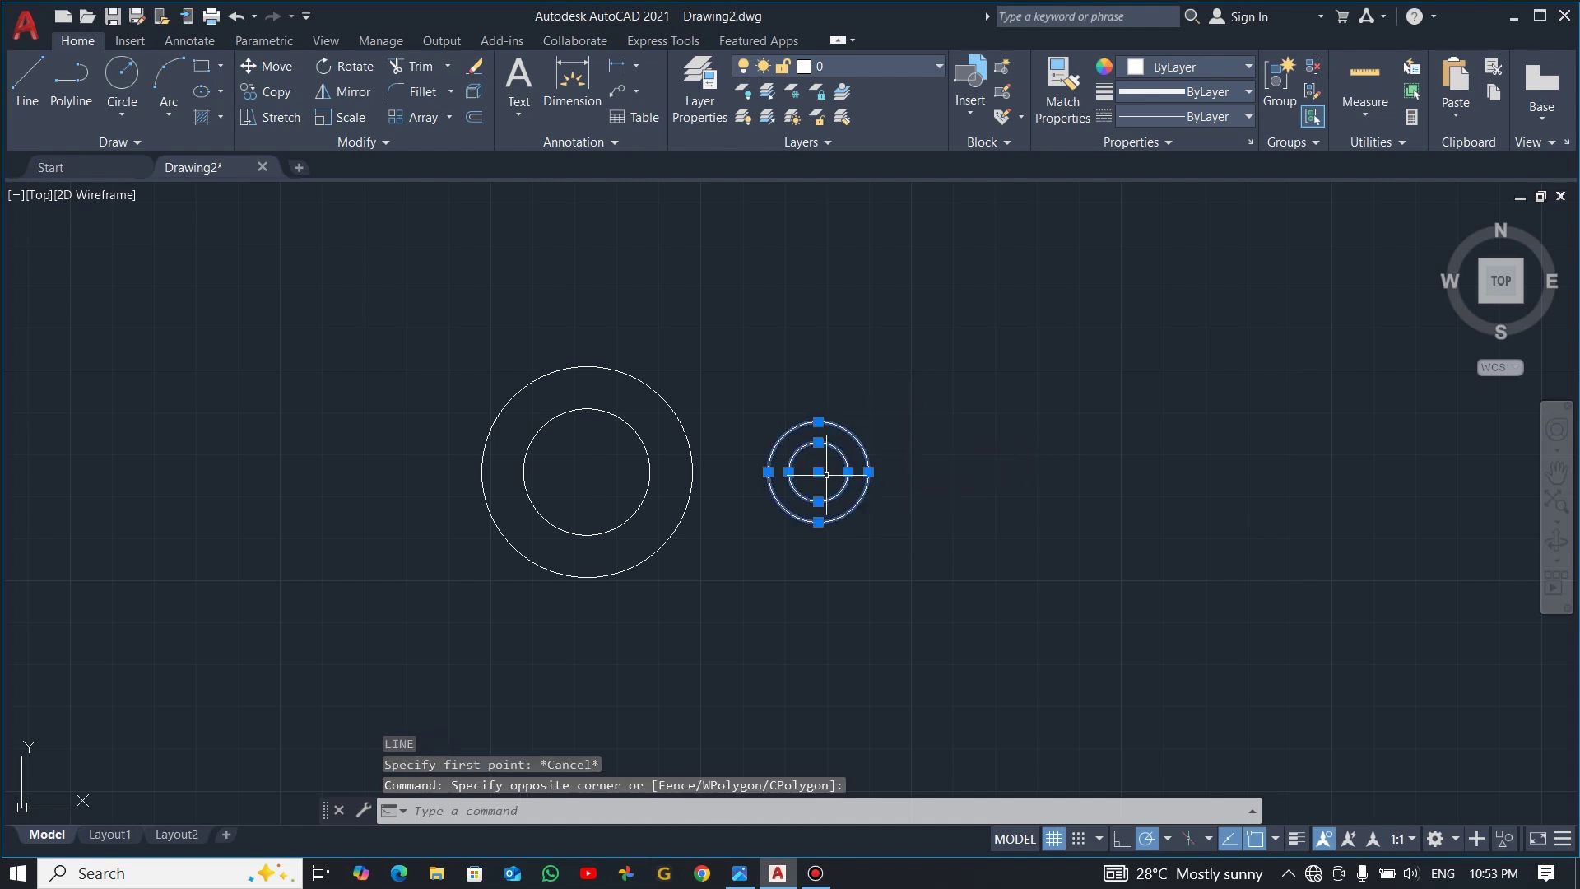
{"action": "type", "text": "co"}
{"action": "key", "text": "Return"}
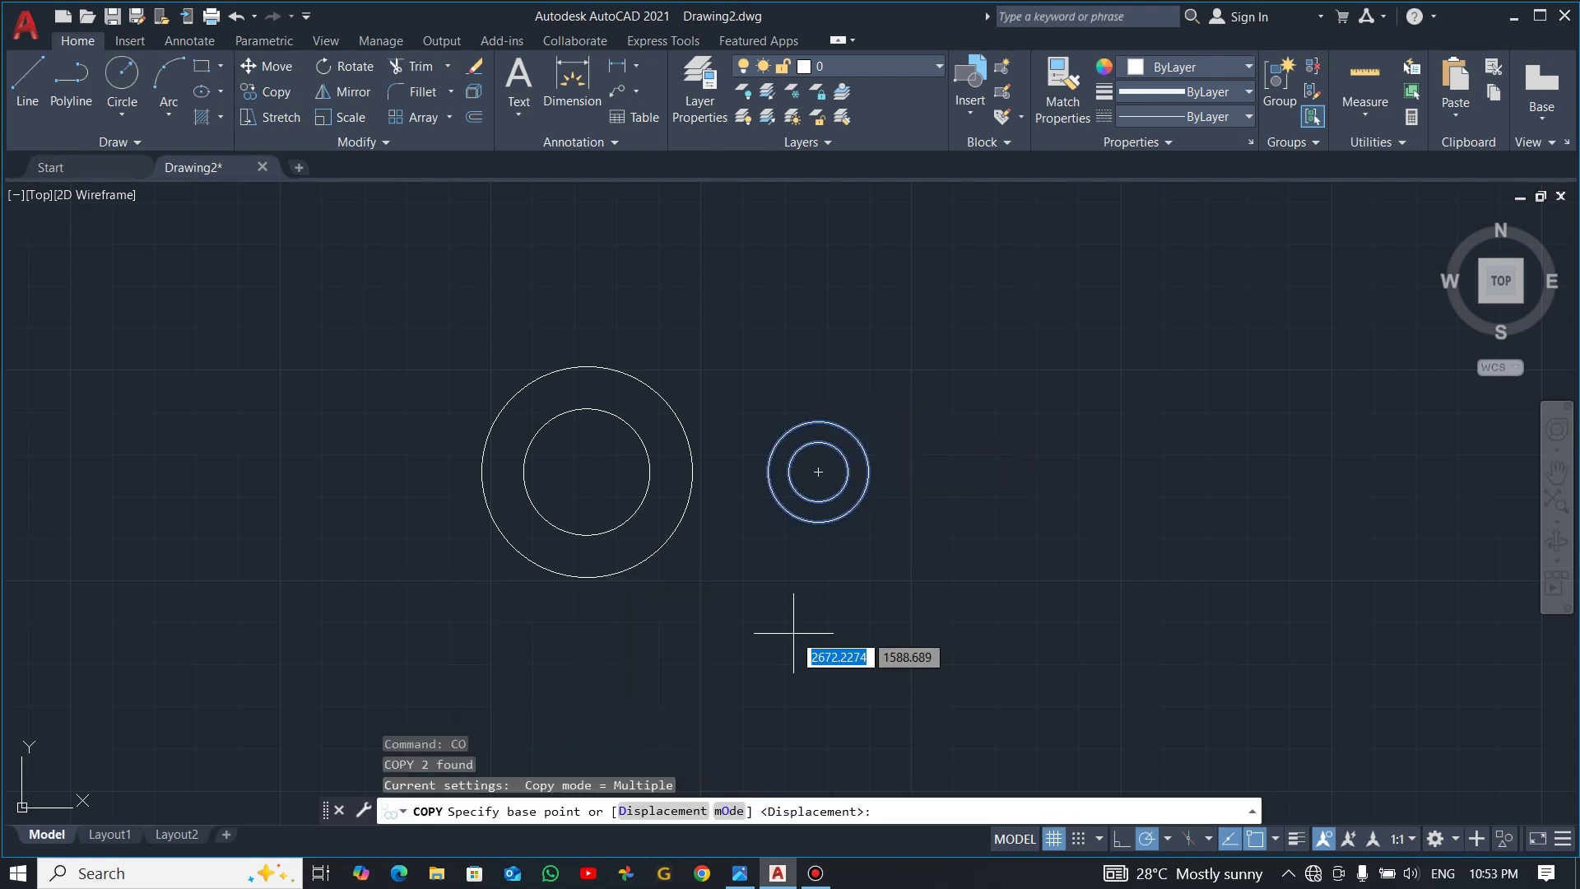
{"action": "left_click", "coordinate": [813, 579]}
{"action": "left_click", "coordinate": [962, 585]}
{"action": "key", "text": "alt+Tab"}
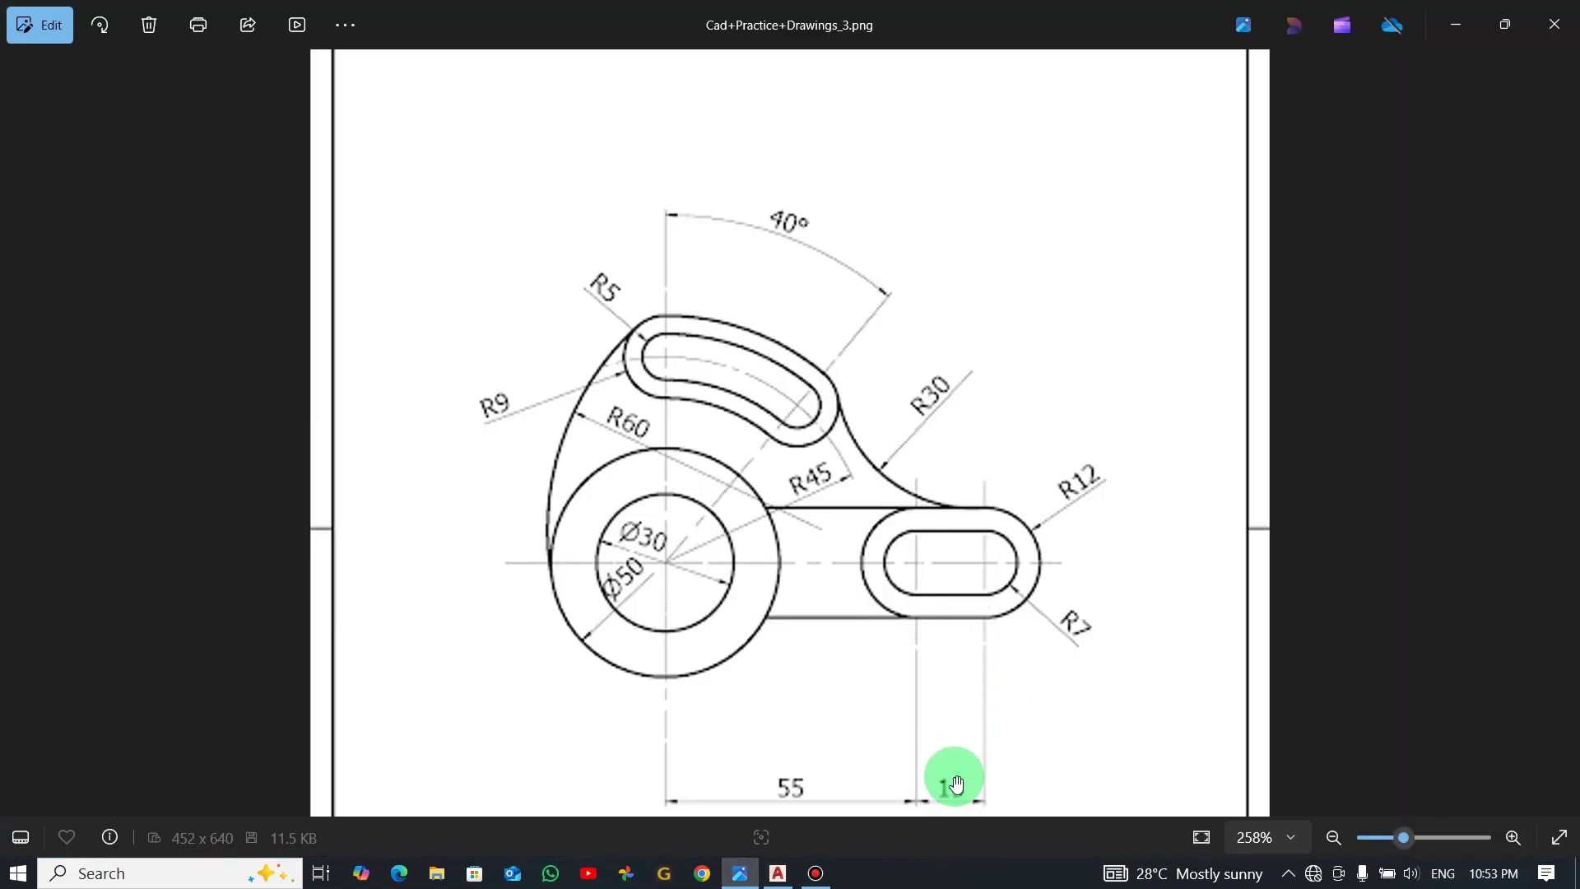
{"action": "key", "text": "alt+Tab"}
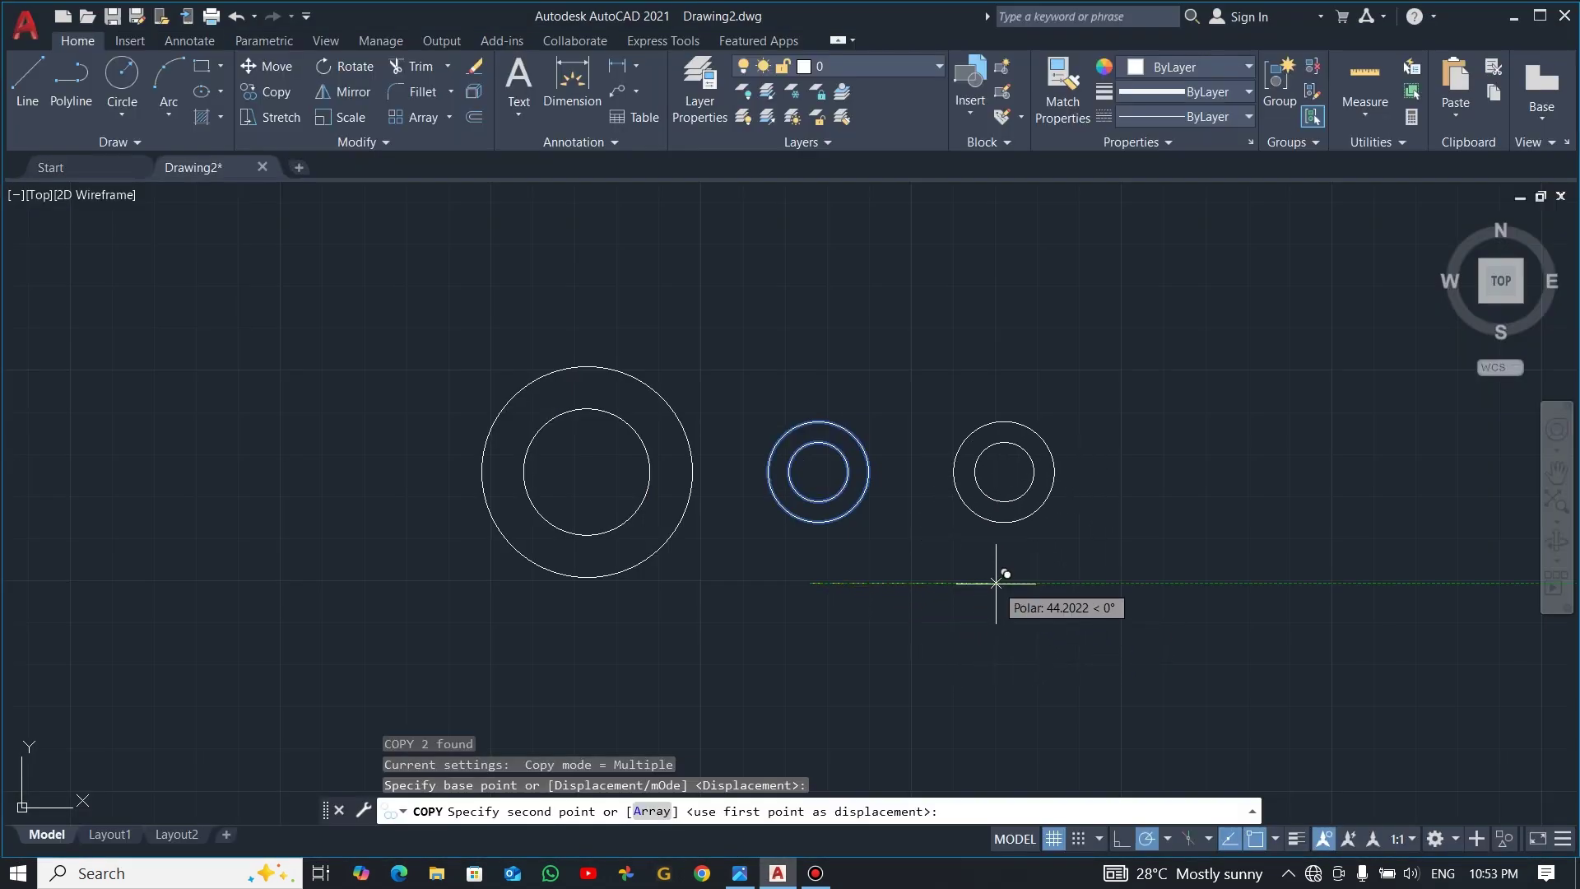
{"action": "type", "text": "15"}
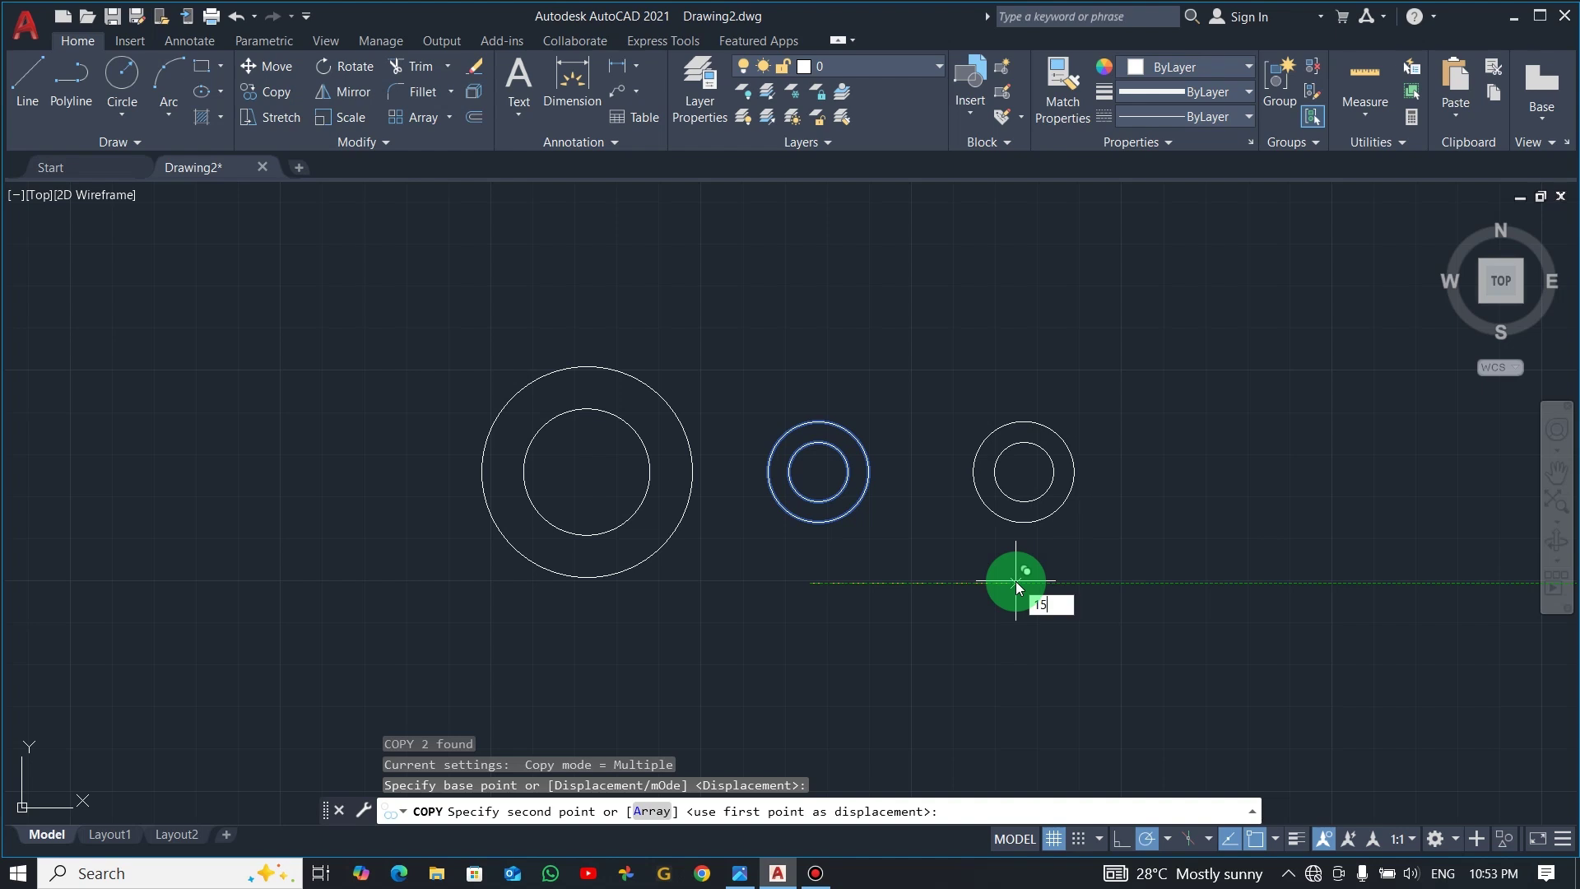
{"action": "key", "text": "Return"}
{"action": "key", "text": "Escape"}
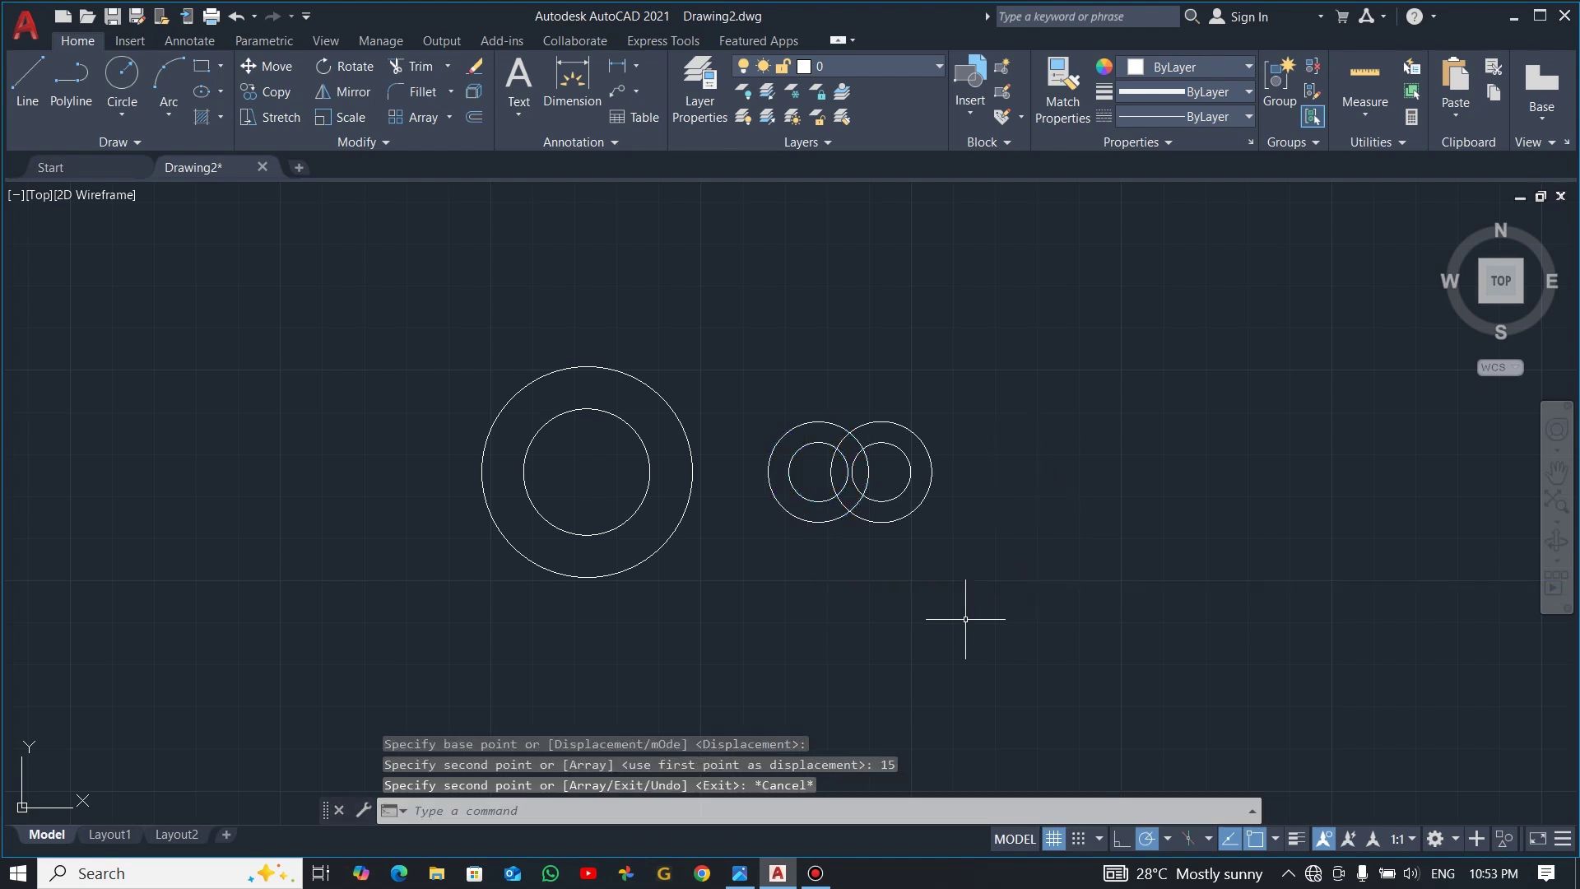
- Draw horizontal lines joining the top quadrants of the two outer circles and of the two inner circles of the slot
{"action": "type", "text": "l"}
{"action": "key", "text": "Return"}
{"action": "left_click", "coordinate": [818, 422]}
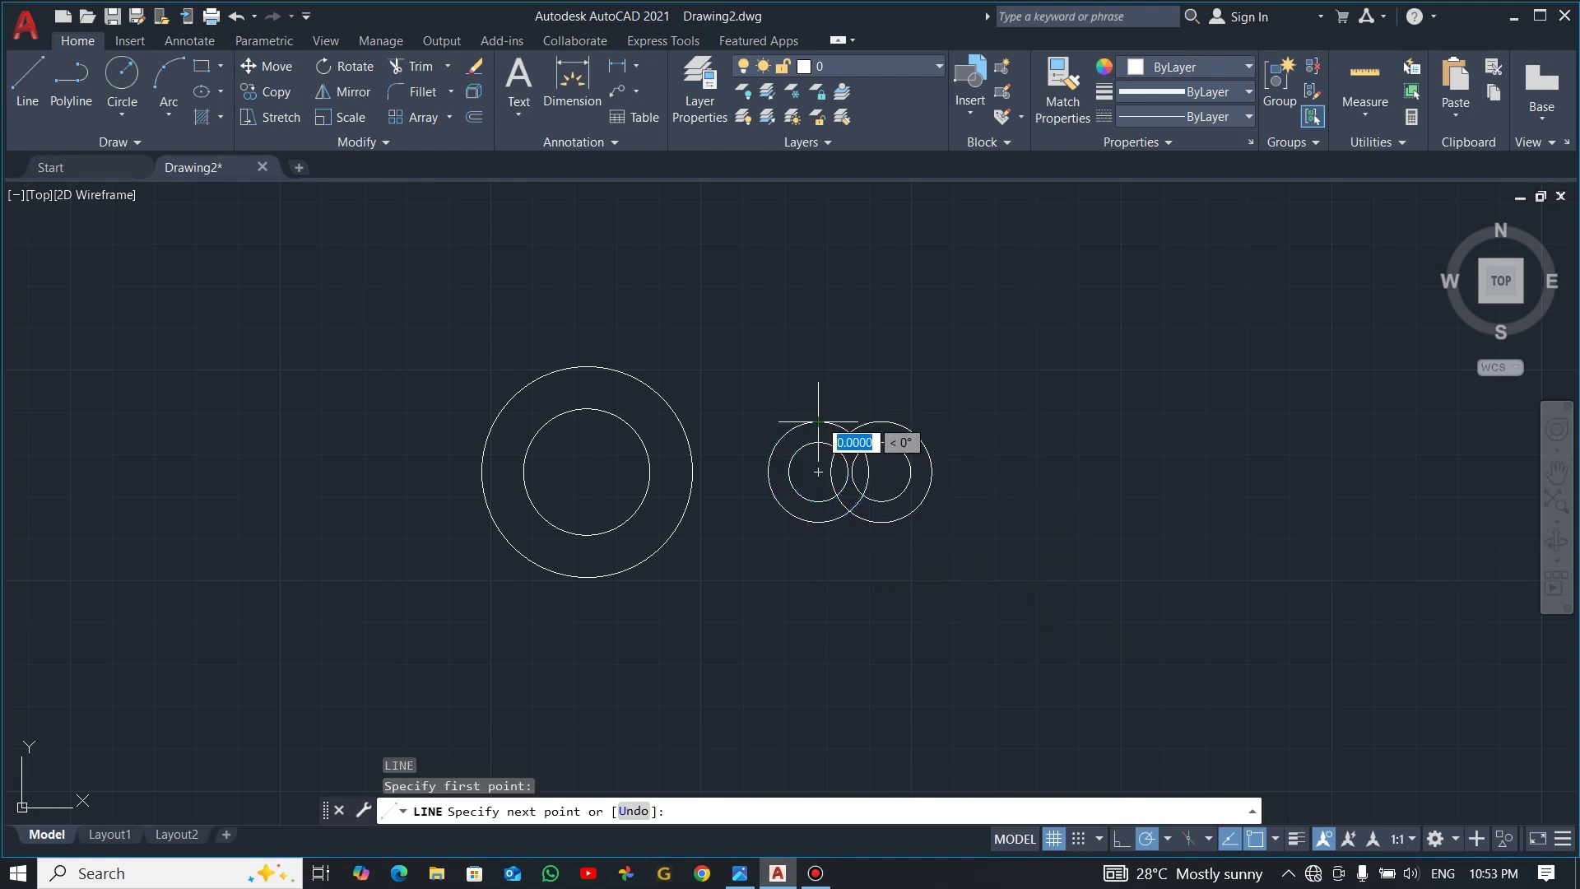
{"action": "left_click", "coordinate": [880, 422]}
{"action": "key", "text": "Escape"}
{"action": "type", "text": "l"}
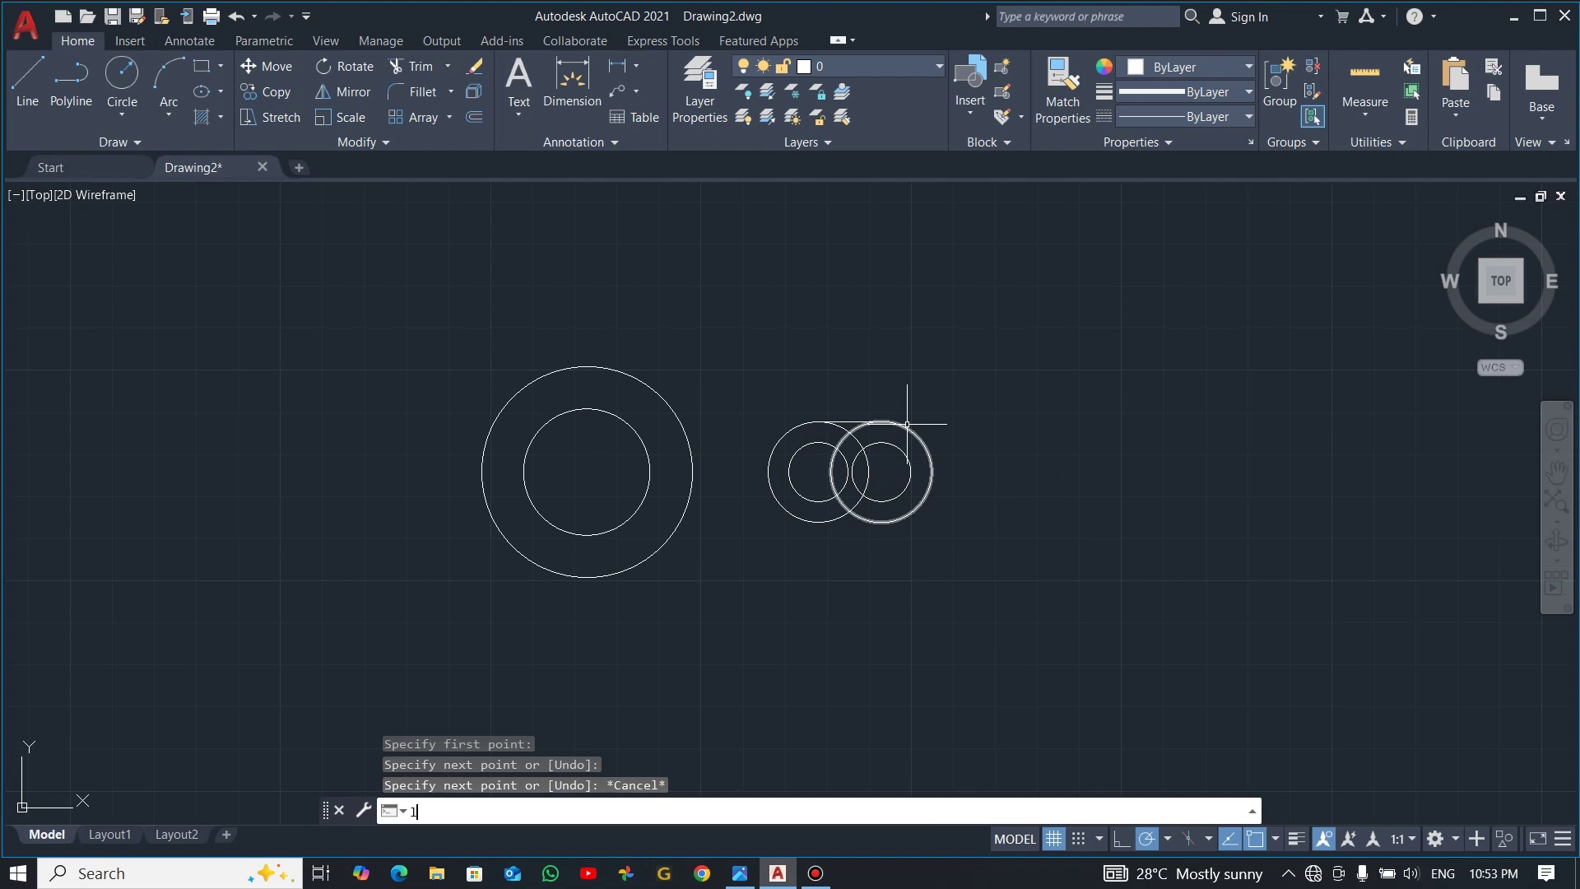
{"action": "key", "text": "Return"}
{"action": "left_click", "coordinate": [818, 442]}
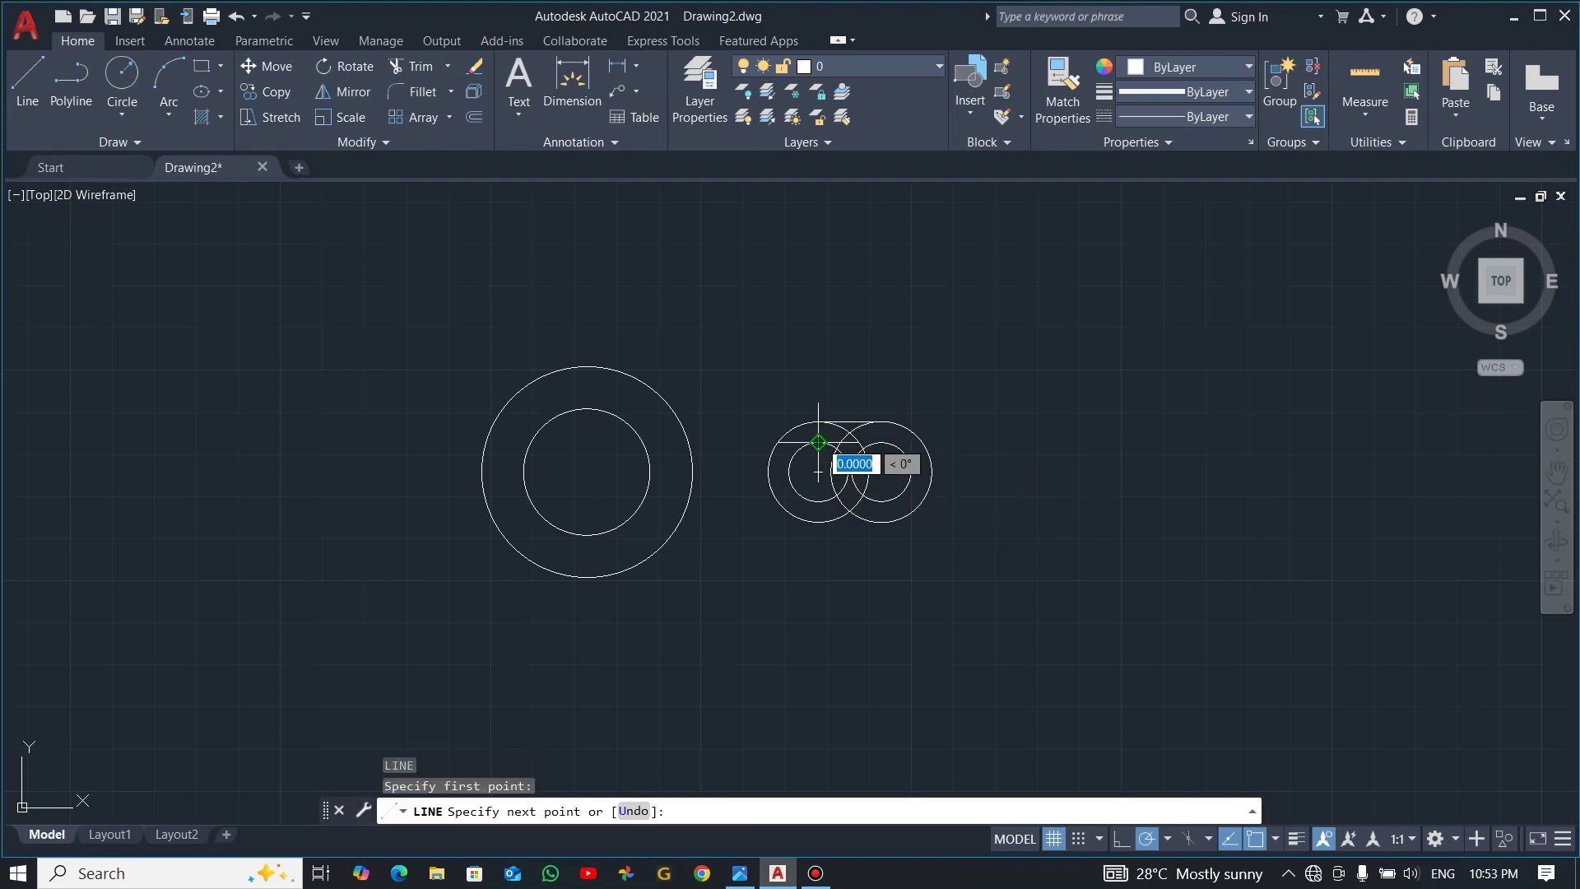
{"action": "left_click", "coordinate": [880, 441]}
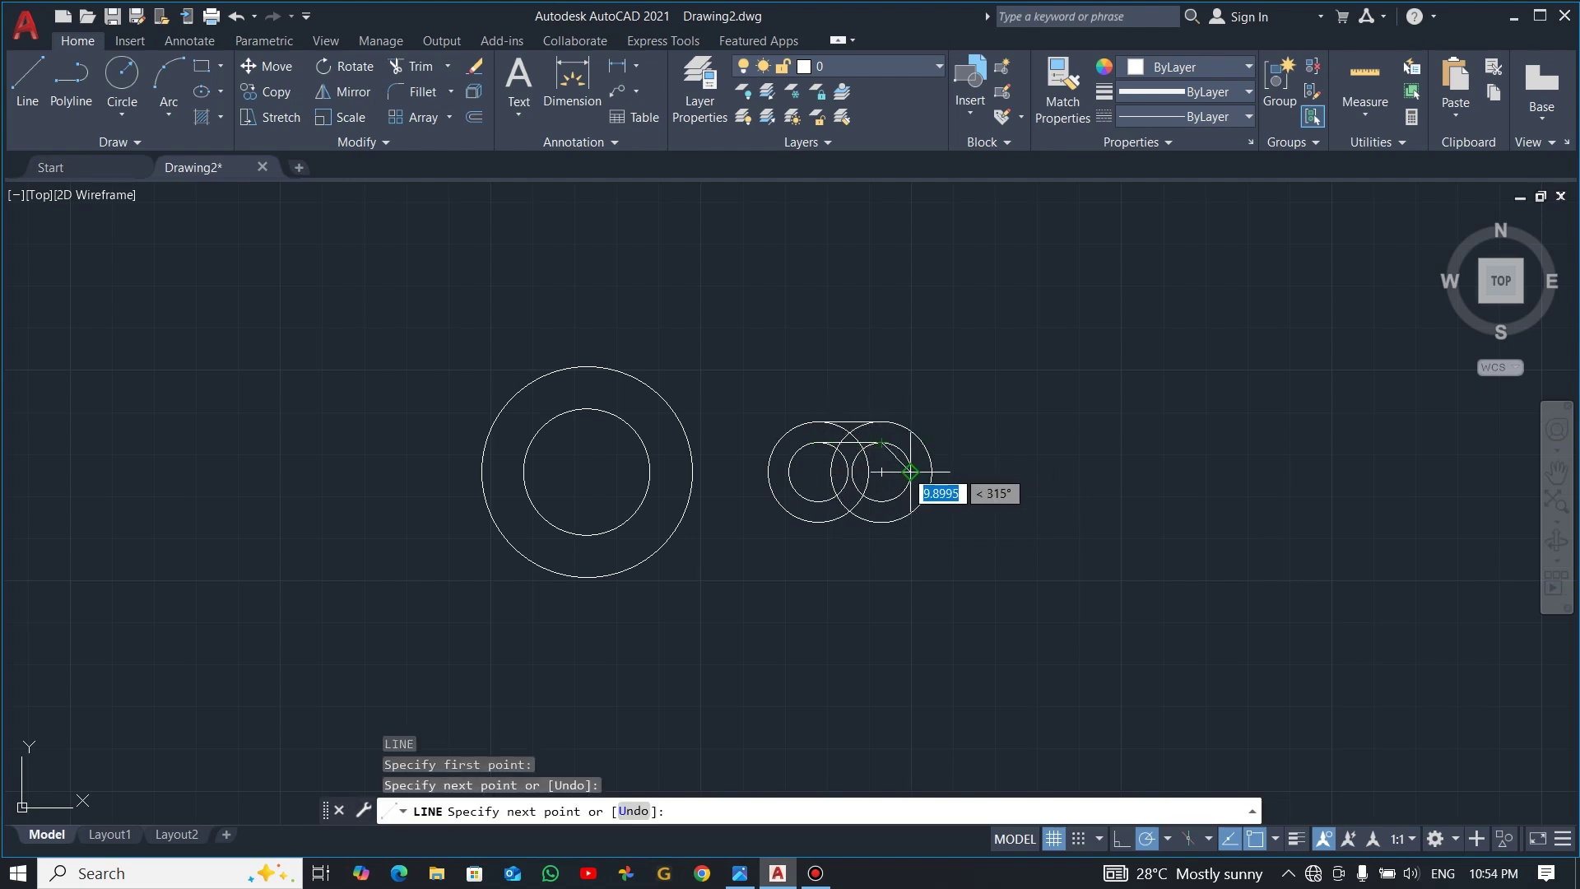
{"action": "key", "text": "Escape"}
- Draw horizontal lines joining the bottom quadrants of the two outer circles and of the two inner circles of the slot
{"action": "key", "text": "Return"}
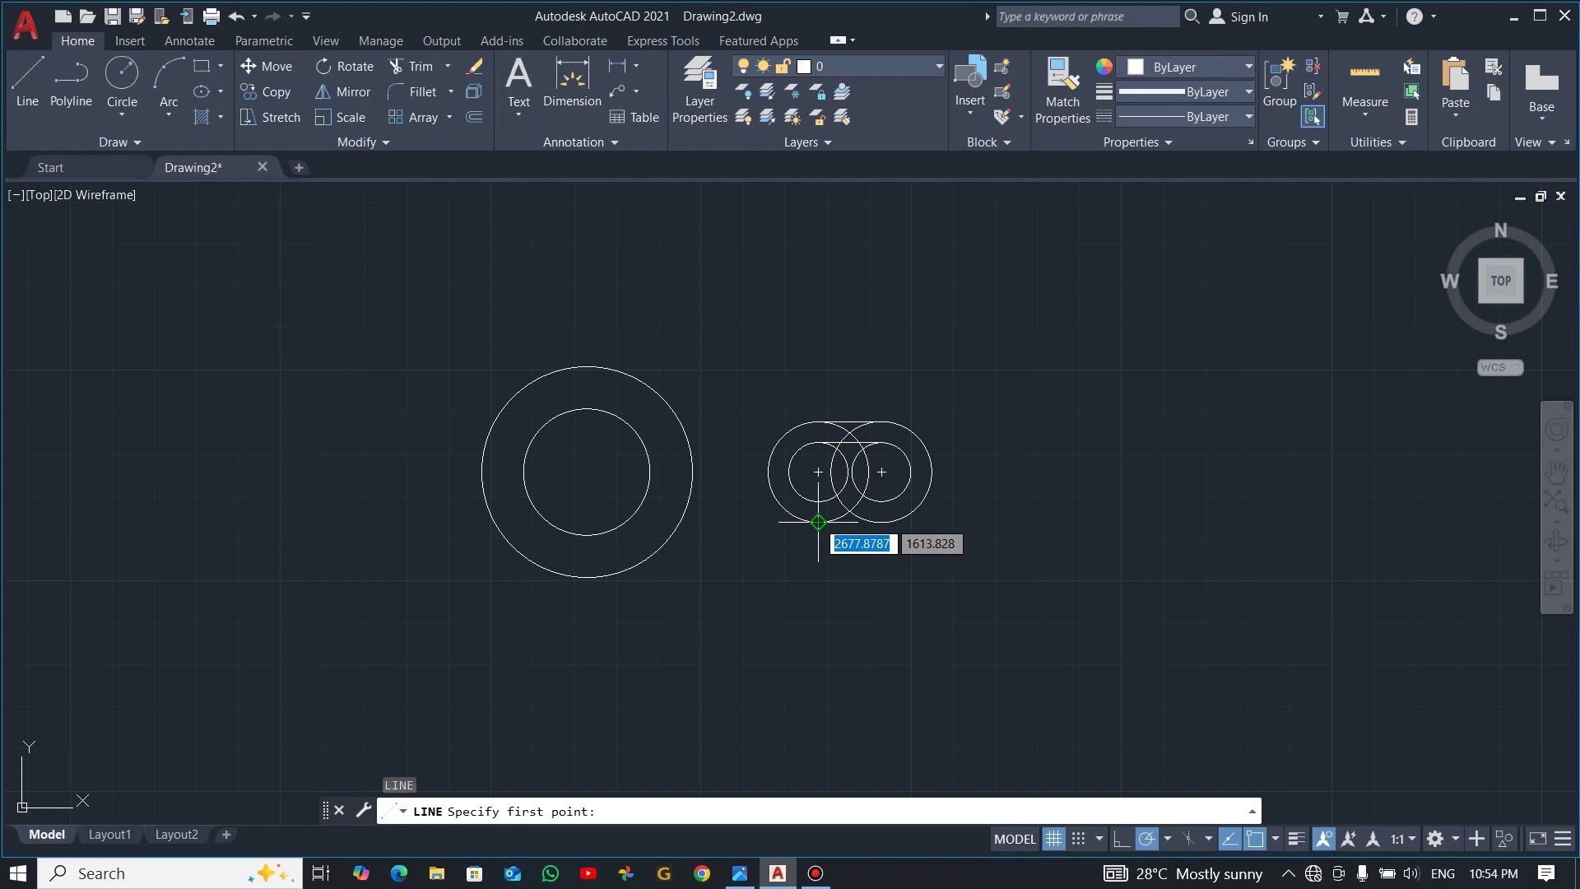
{"action": "left_click", "coordinate": [818, 522]}
{"action": "left_click", "coordinate": [881, 521]}
{"action": "key", "text": "Escape"}
{"action": "key", "text": "Return"}
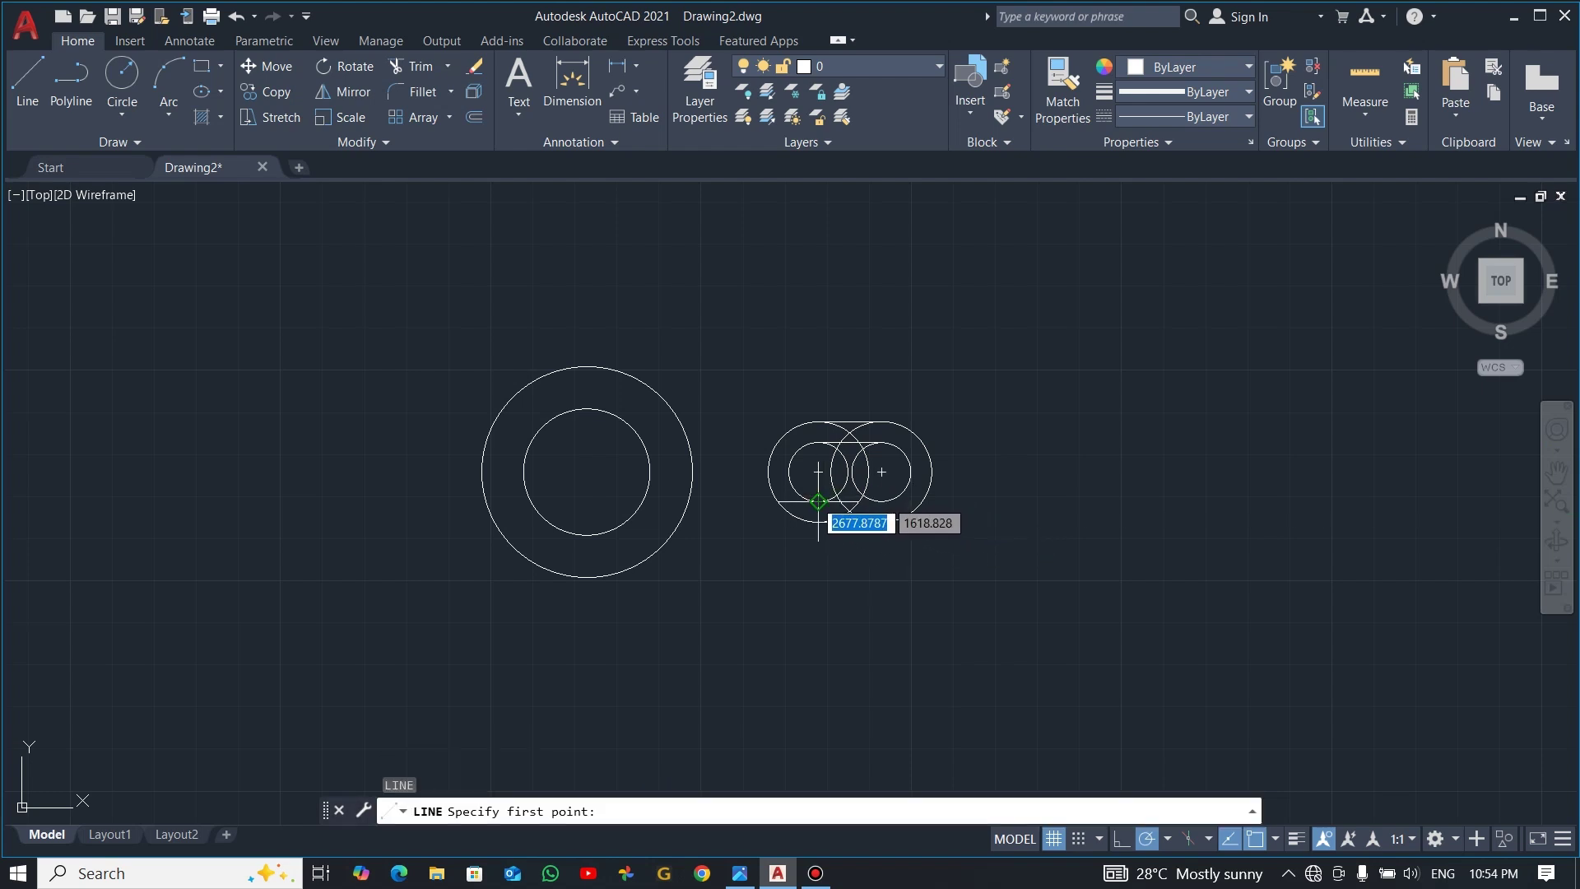
{"action": "left_click", "coordinate": [818, 501]}
{"action": "left_click", "coordinate": [881, 501]}
{"action": "key", "text": "Escape"}
- Trim the overlapping upper arcs of the two outer slot circles between the slot's top lines
{"action": "type", "text": "tr"}
{"action": "scroll", "coordinate": [850, 444], "scroll_direction": "up", "scroll_amount": 4}
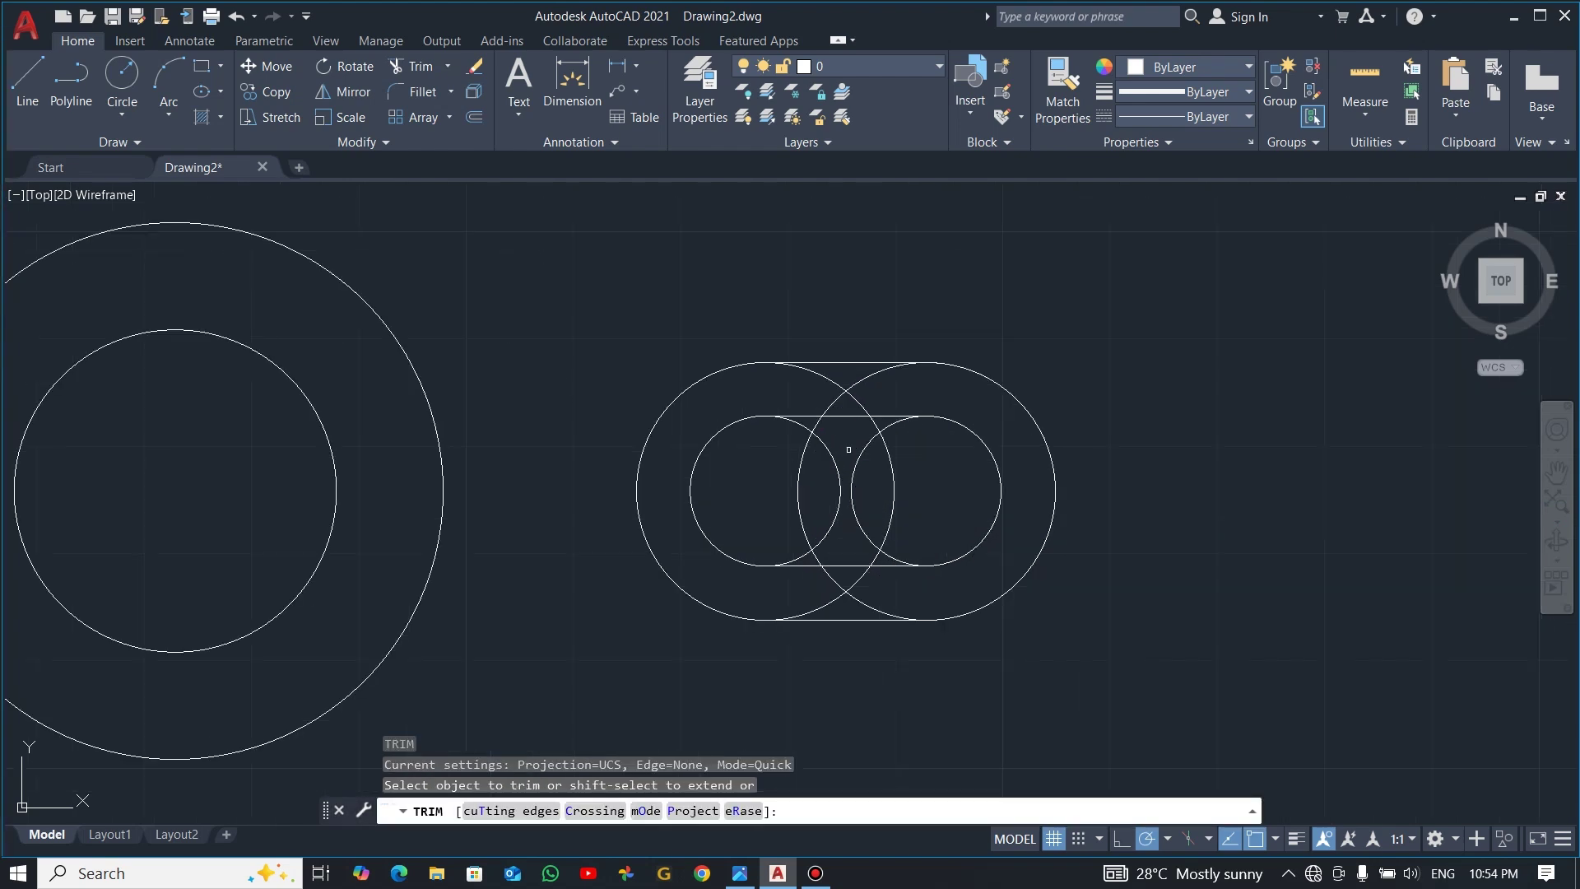
{"action": "left_click", "coordinate": [802, 380]}
{"action": "left_click", "coordinate": [894, 404]}
{"action": "key", "text": "Return"}
{"action": "left_click", "coordinate": [793, 406]}
{"action": "left_click", "coordinate": [901, 406]}
{"action": "key", "text": "Return"}
{"action": "left_click", "coordinate": [769, 554]}
{"action": "key", "text": "Return"}
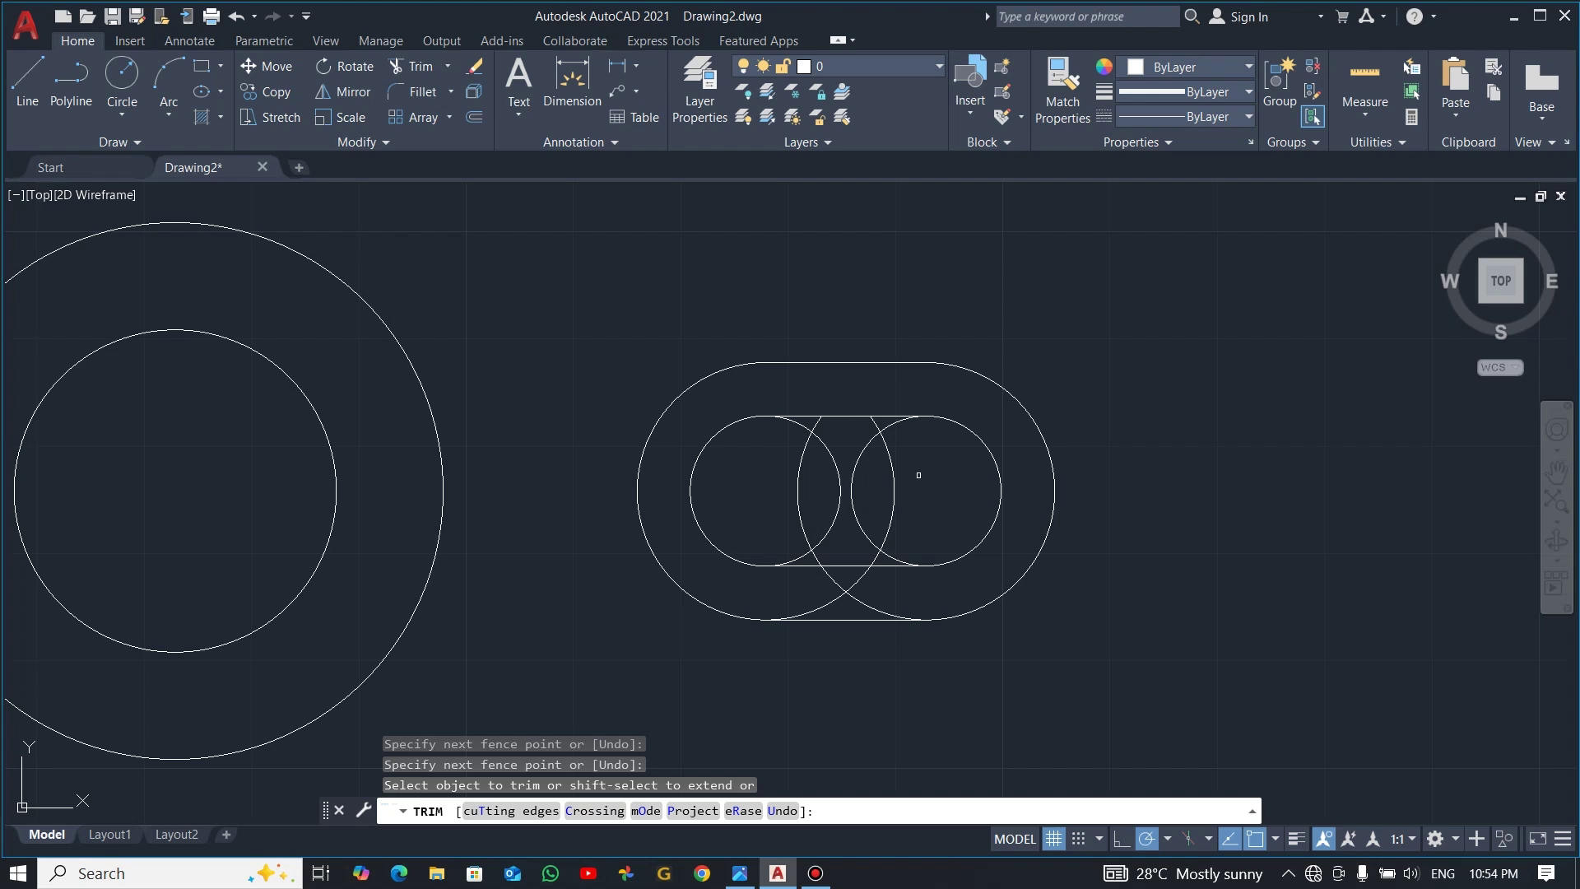
- Trim the remaining overlapping arcs inside the slot and along its bottom, leaving two nested slot outlines
{"action": "left_click", "coordinate": [903, 462]}
{"action": "left_click", "coordinate": [774, 463]}
{"action": "key", "text": "Return"}
{"action": "left_click", "coordinate": [804, 430]}
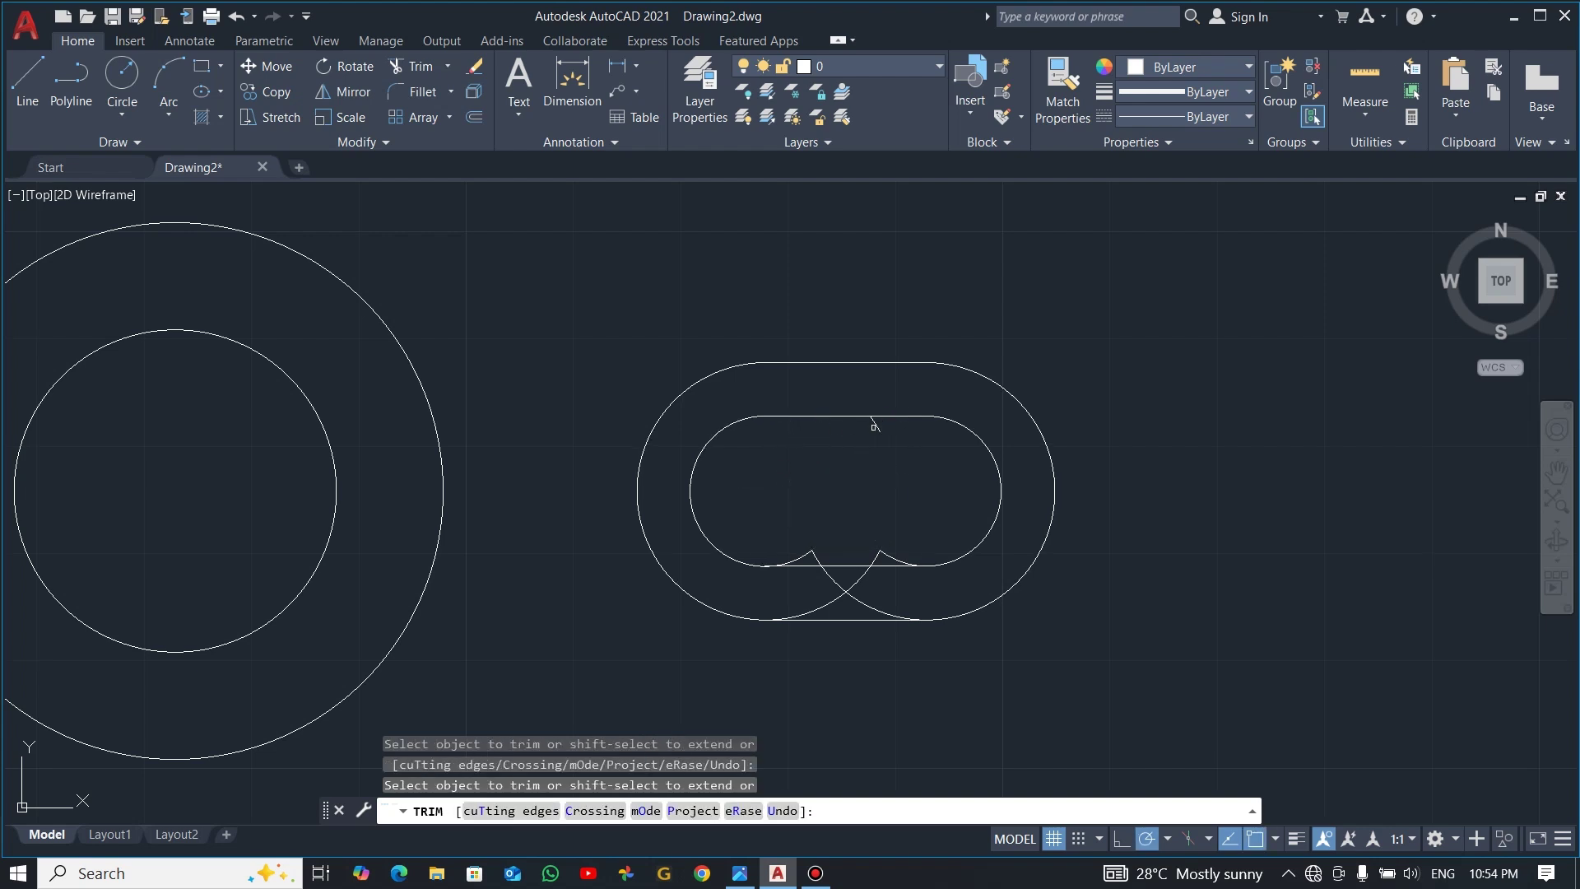
{"action": "left_click", "coordinate": [791, 610]}
{"action": "left_click", "coordinate": [924, 595]}
{"action": "key", "text": "Return"}
{"action": "scroll", "coordinate": [898, 547], "scroll_direction": "down", "scroll_amount": 2}
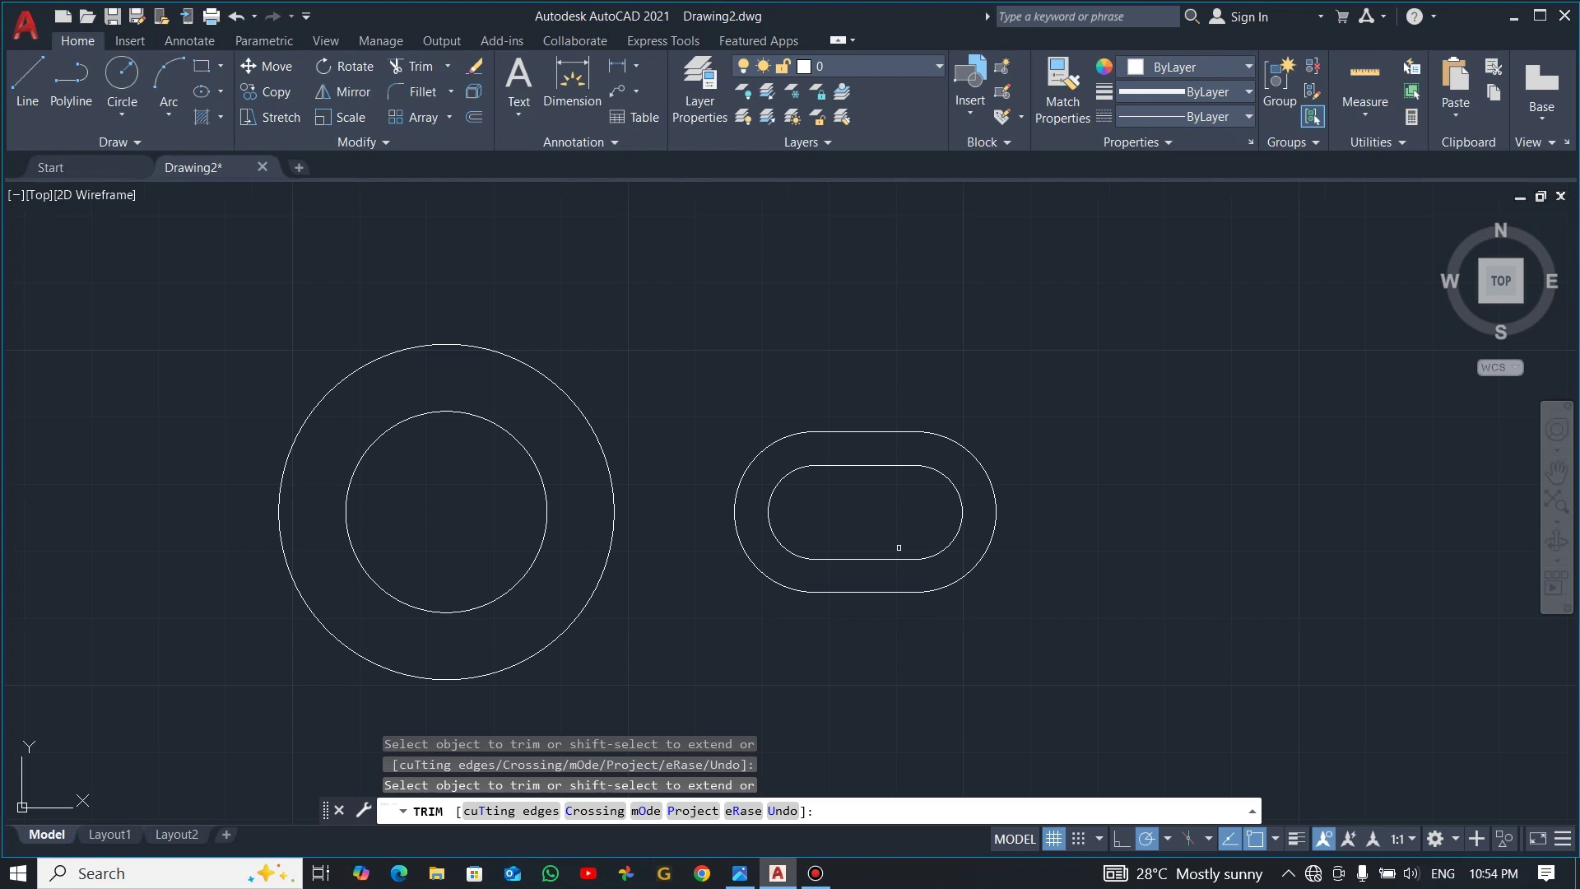
{"action": "key", "text": "Escape"}
- Draw a horizontal line from the upper-left end of the outer slot's top edge to the large circle on the left
{"action": "type", "text": "l"}
{"action": "key", "text": "Return"}
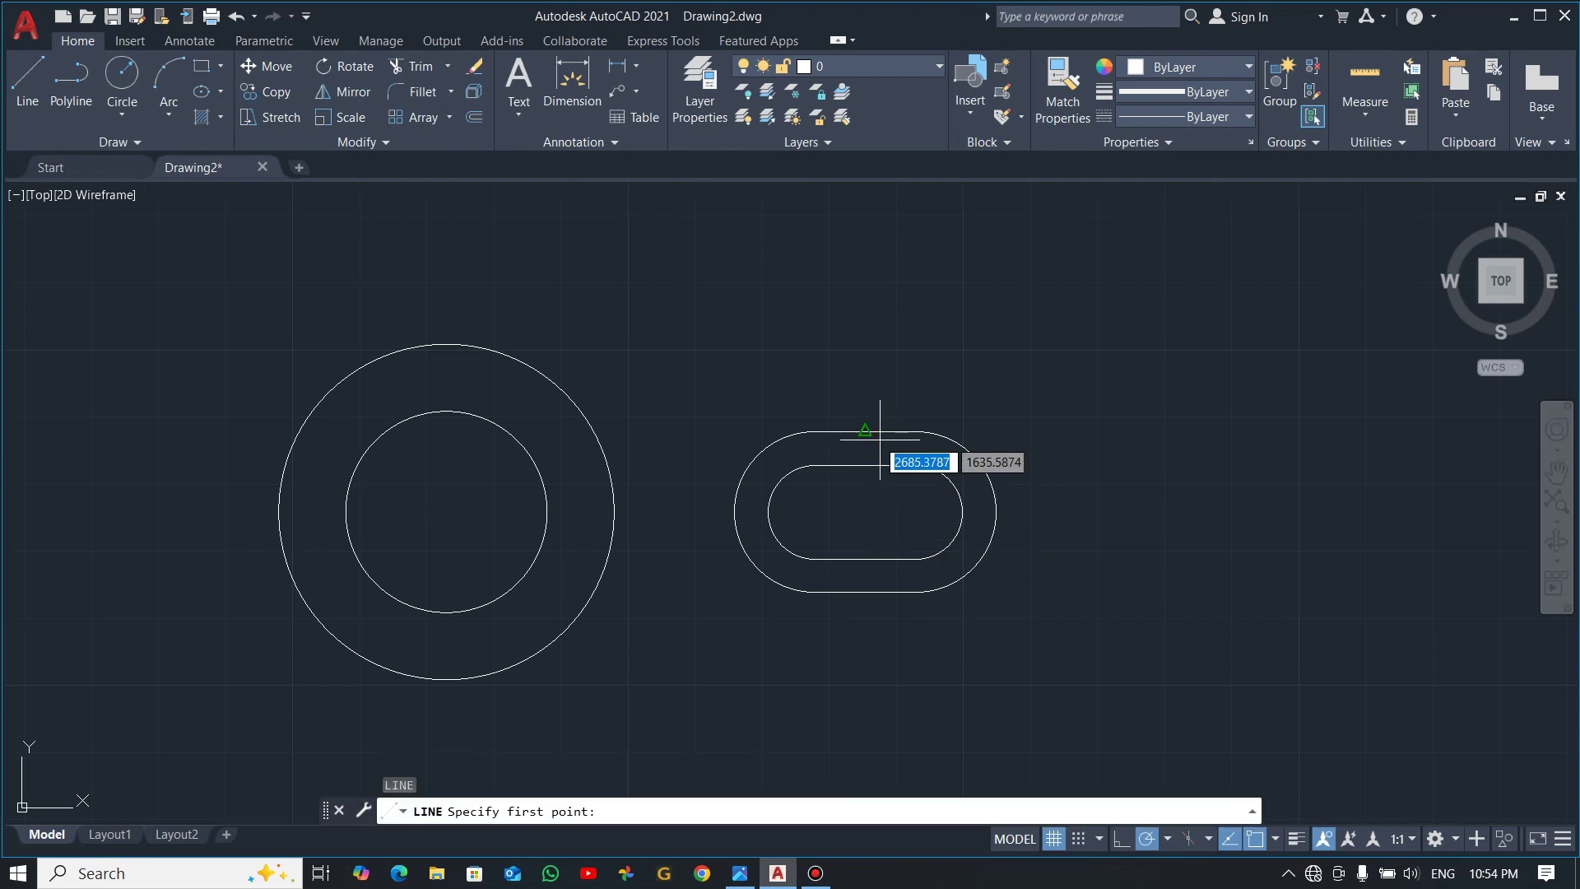
{"action": "left_click", "coordinate": [814, 431]}
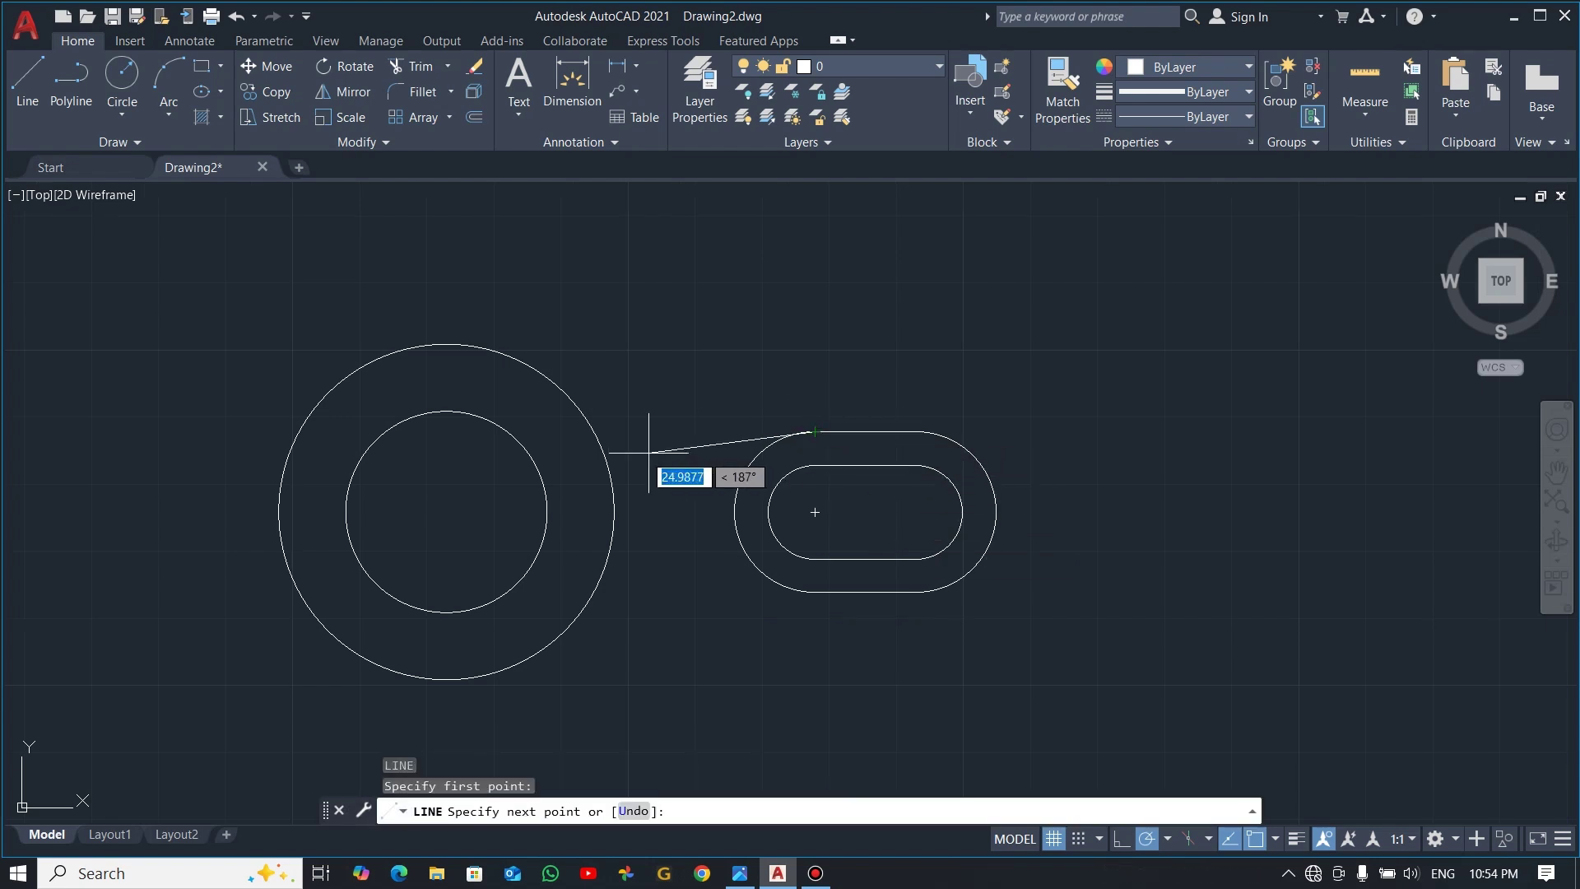
{"action": "left_click", "coordinate": [593, 431]}
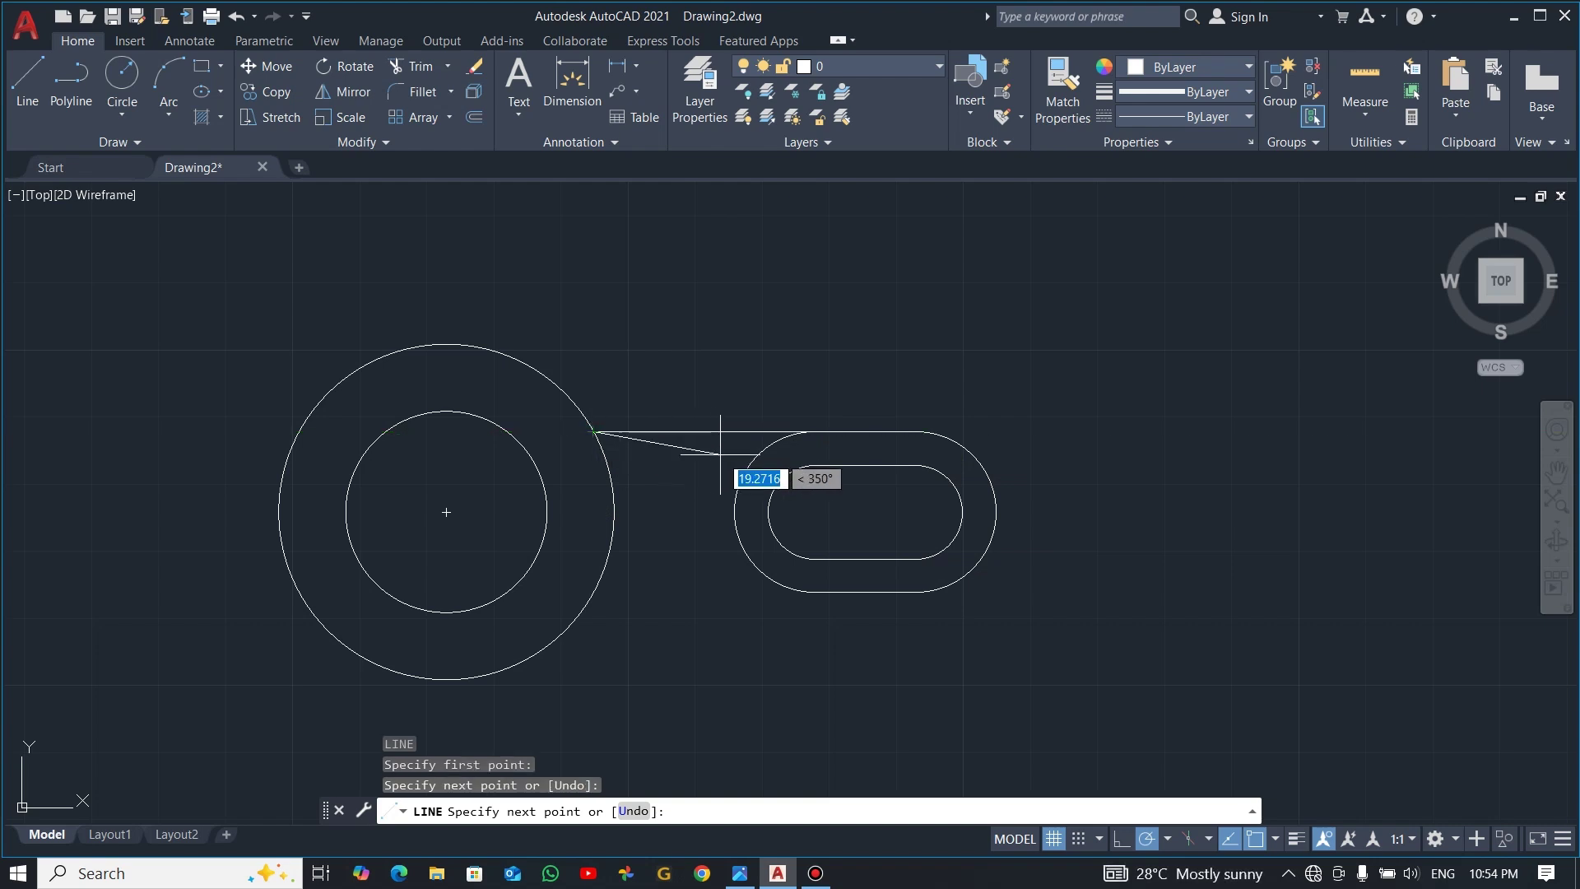
{"action": "key", "text": "Escape"}
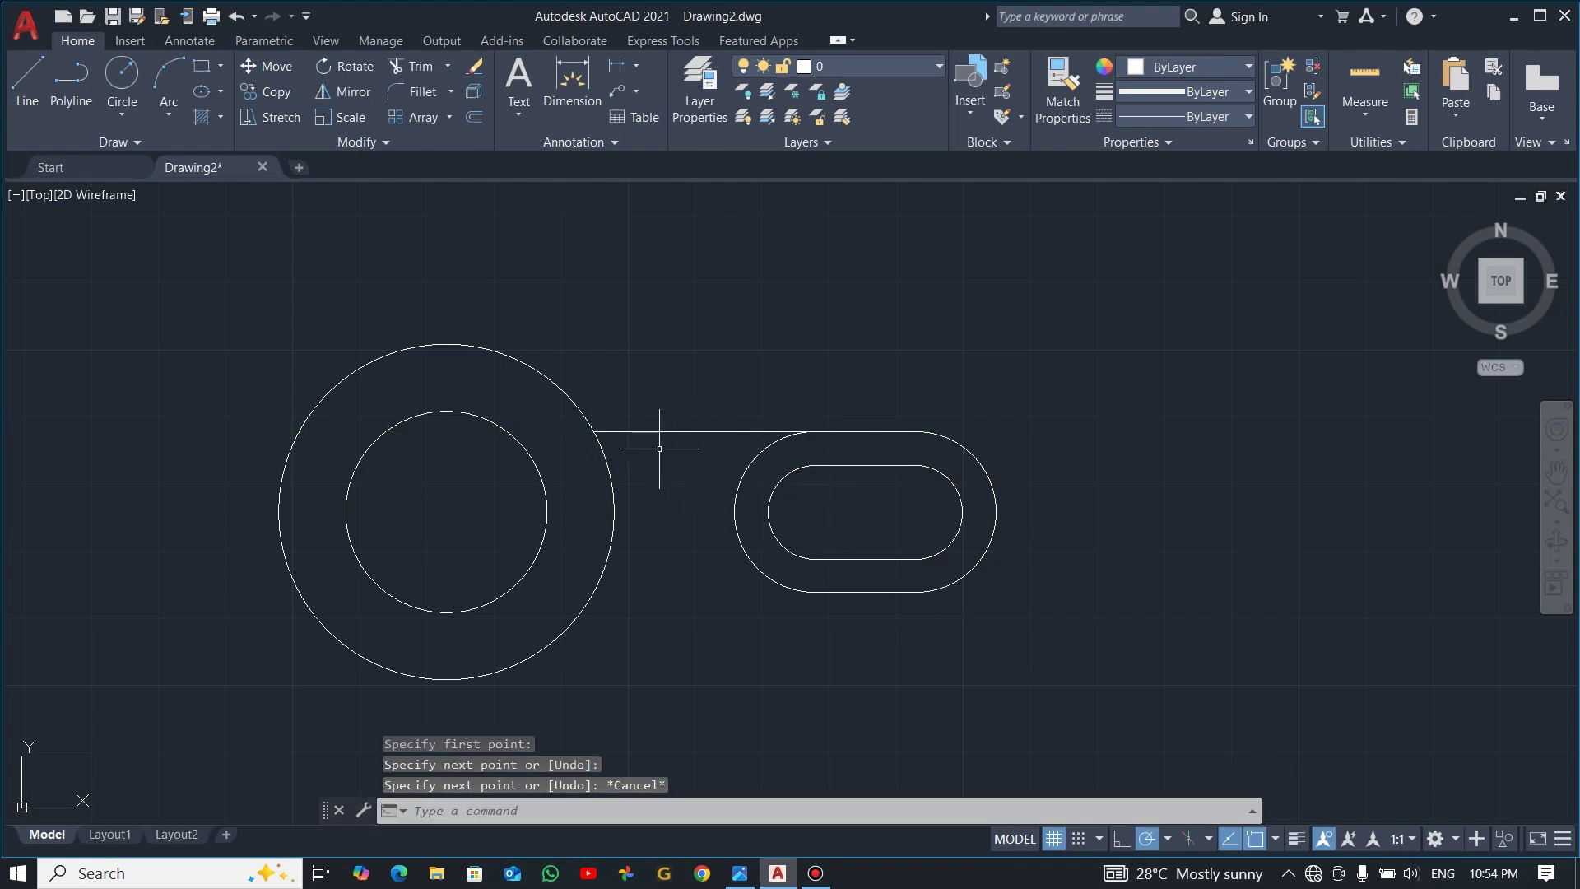
{"action": "left_click", "coordinate": [1239, 848]}
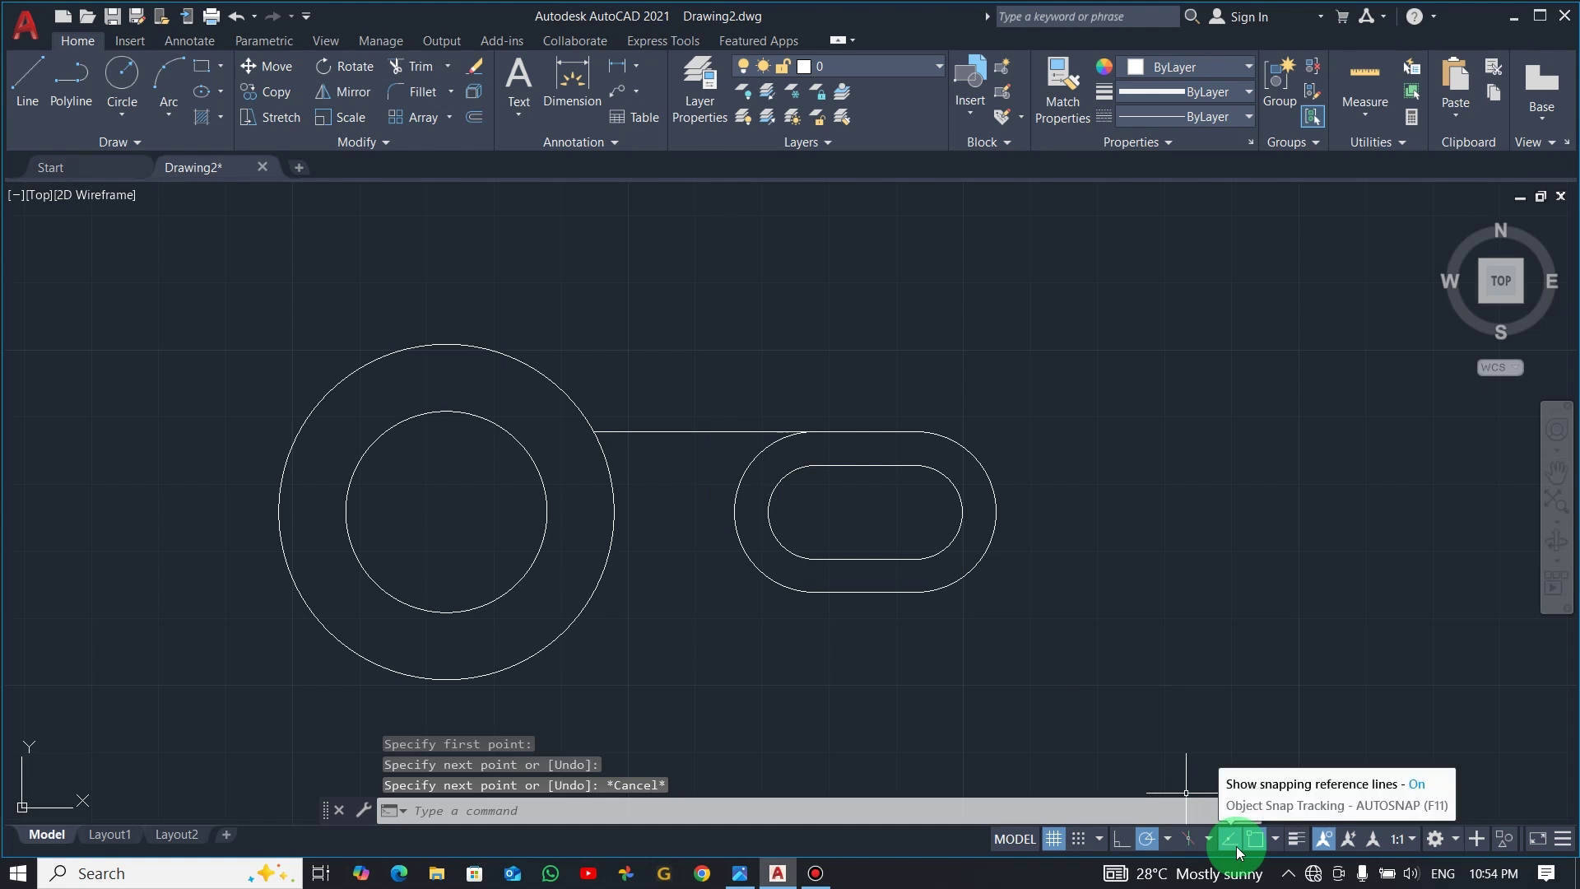
{"action": "left_click", "coordinate": [1237, 844]}
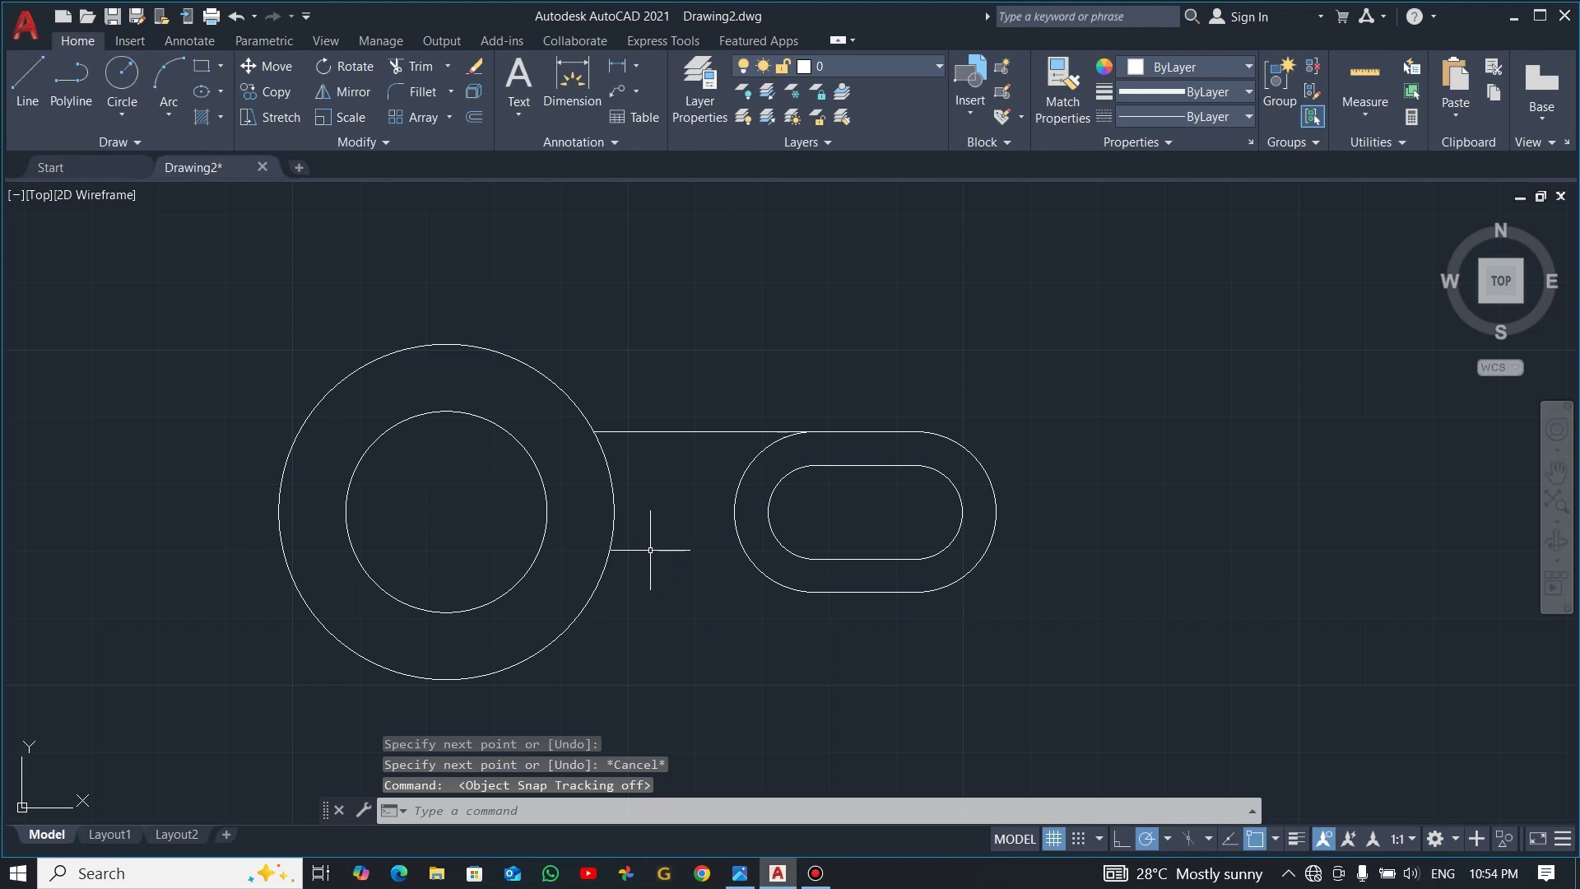
{"action": "key", "text": "Return"}
{"action": "left_click", "coordinate": [814, 592]}
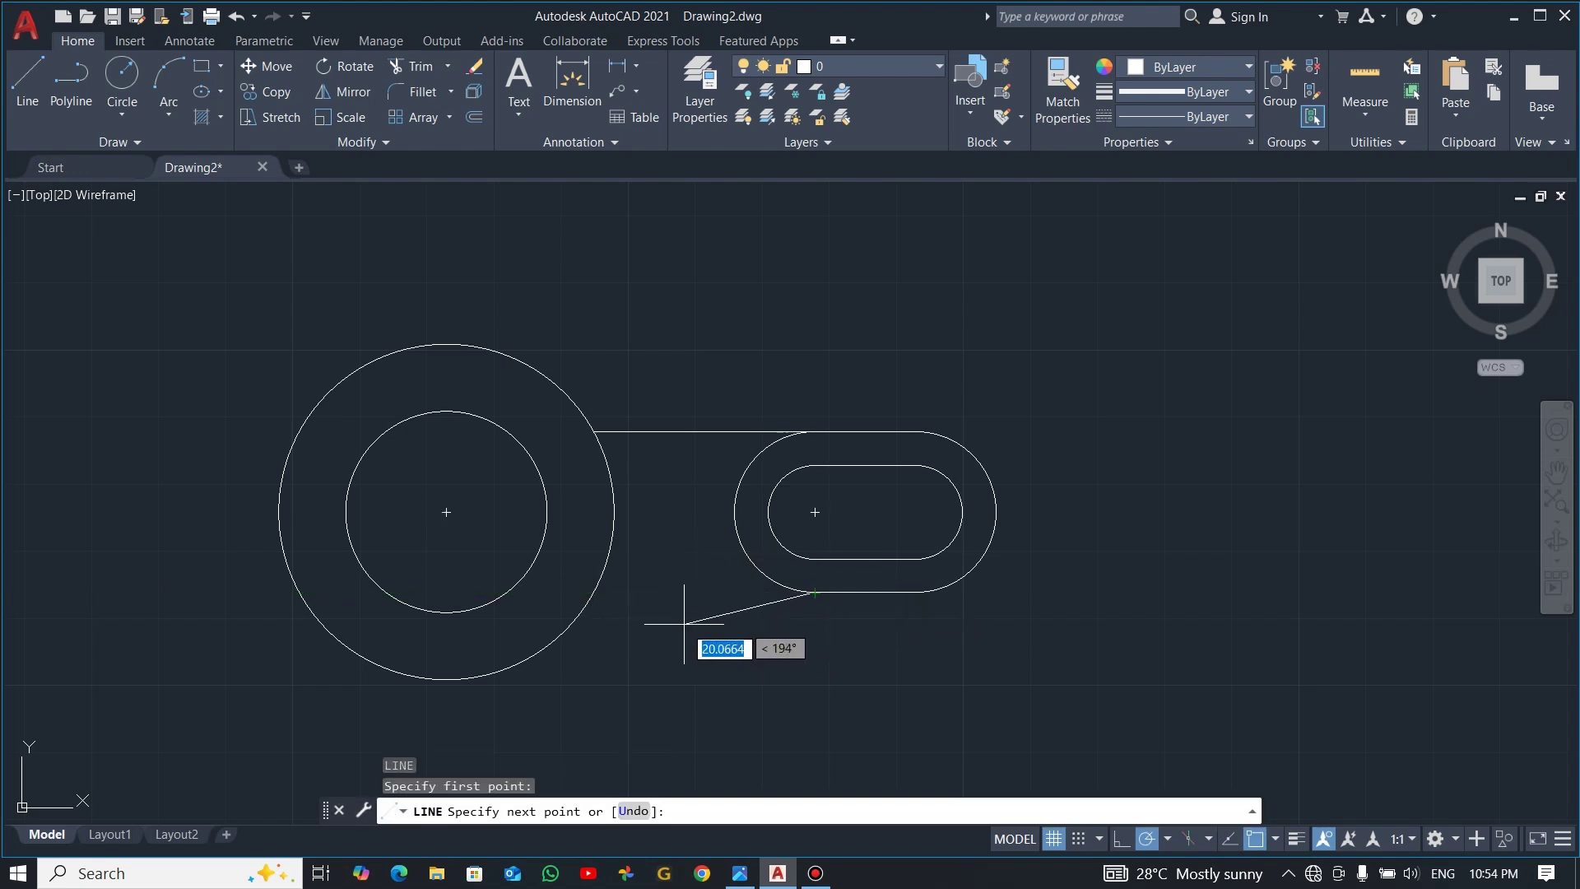
{"action": "key", "text": "Escape"}
{"action": "left_click", "coordinate": [1229, 838]}
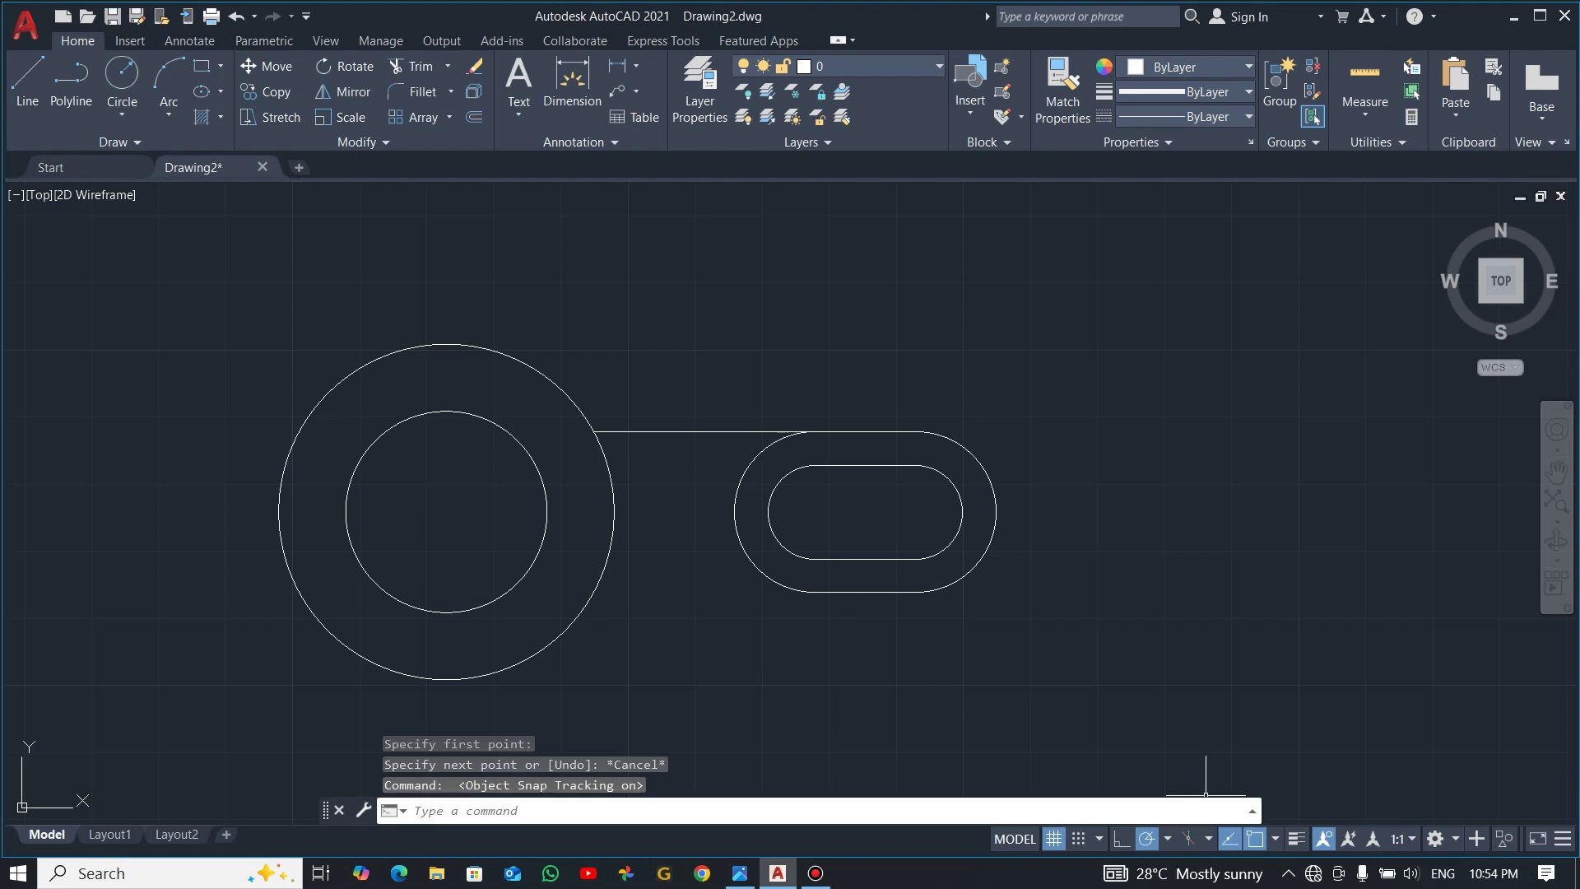
- Draw a horizontal line from the lower-left end of the outer slot's bottom edge to the large circle
{"action": "left_click", "coordinate": [28, 82]}
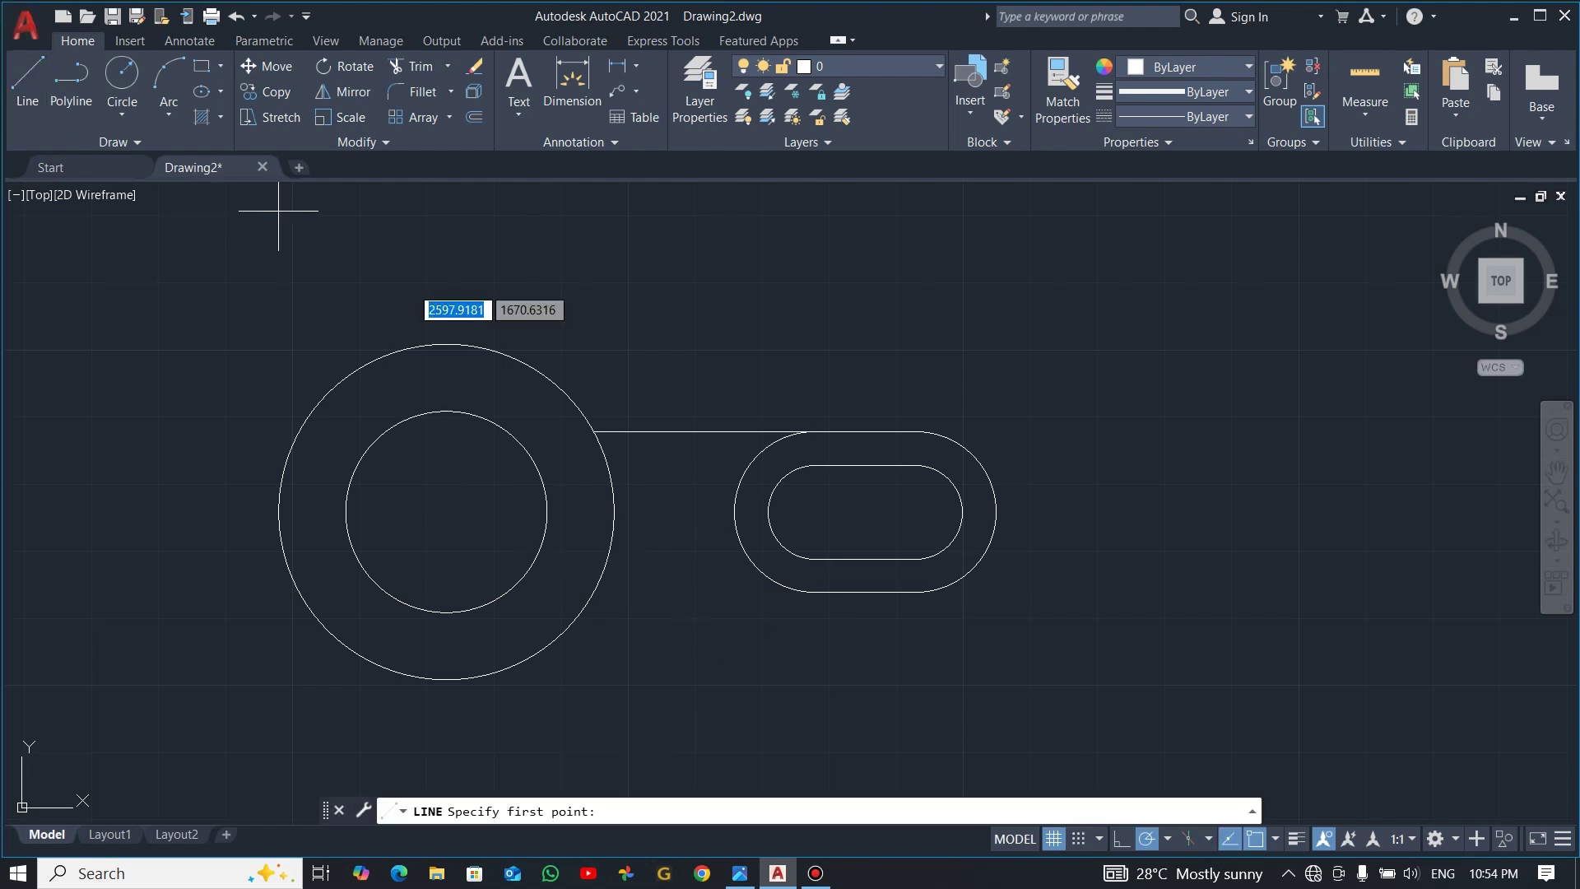
{"action": "left_click", "coordinate": [814, 591]}
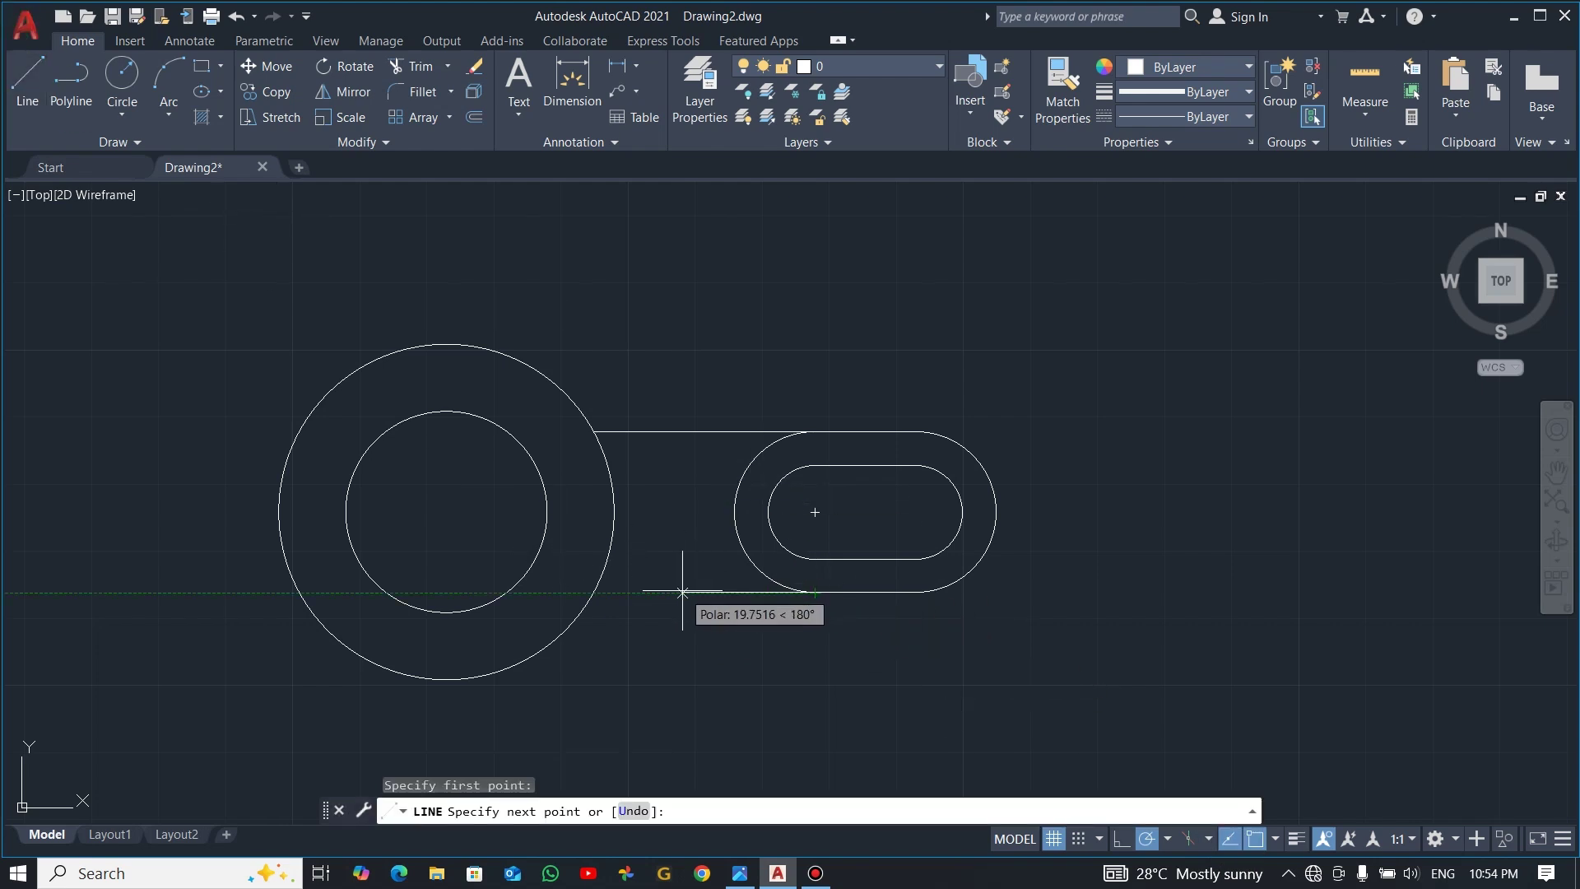
{"action": "left_click", "coordinate": [593, 591]}
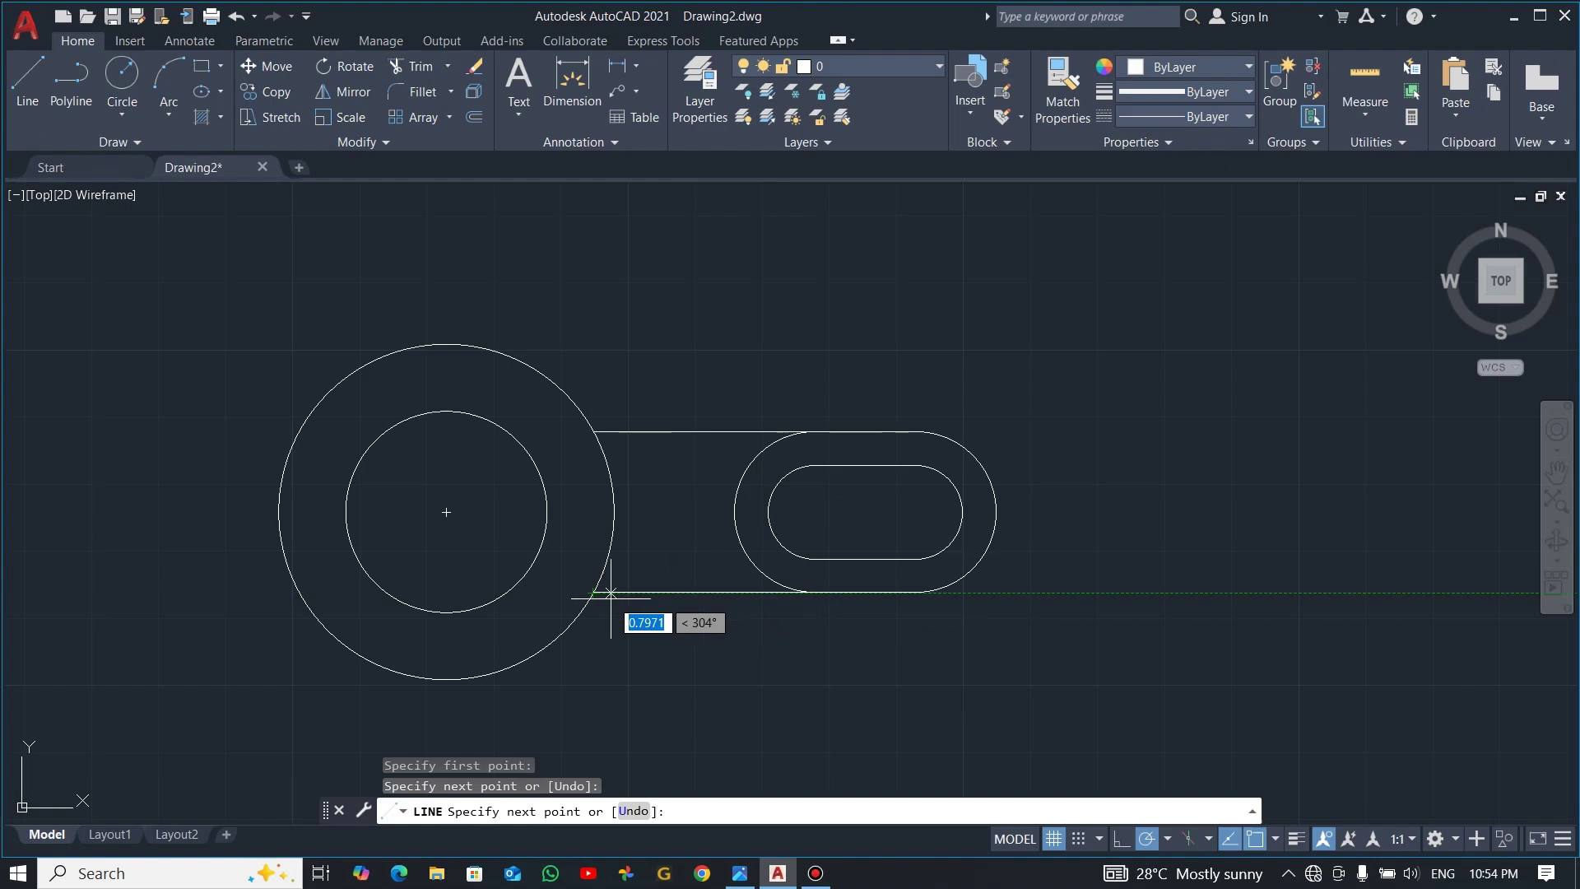
{"action": "key", "text": "Escape"}
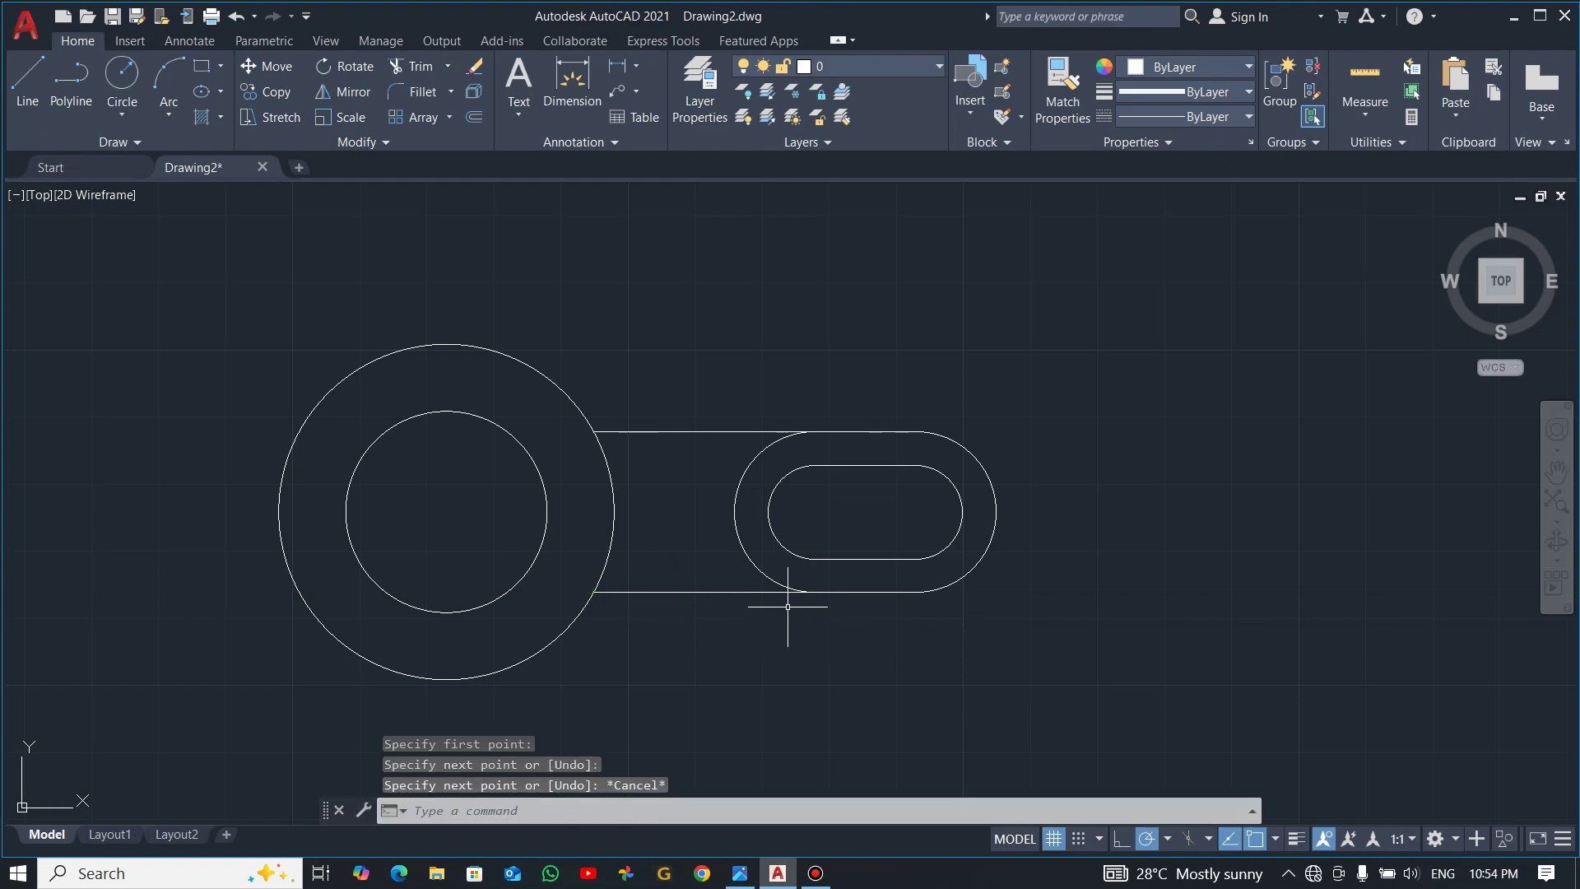
- Draw a circle of radius 45 concentric with the two large circles, taking the size from the reference drawing
{"action": "key", "text": "alt+Tab"}
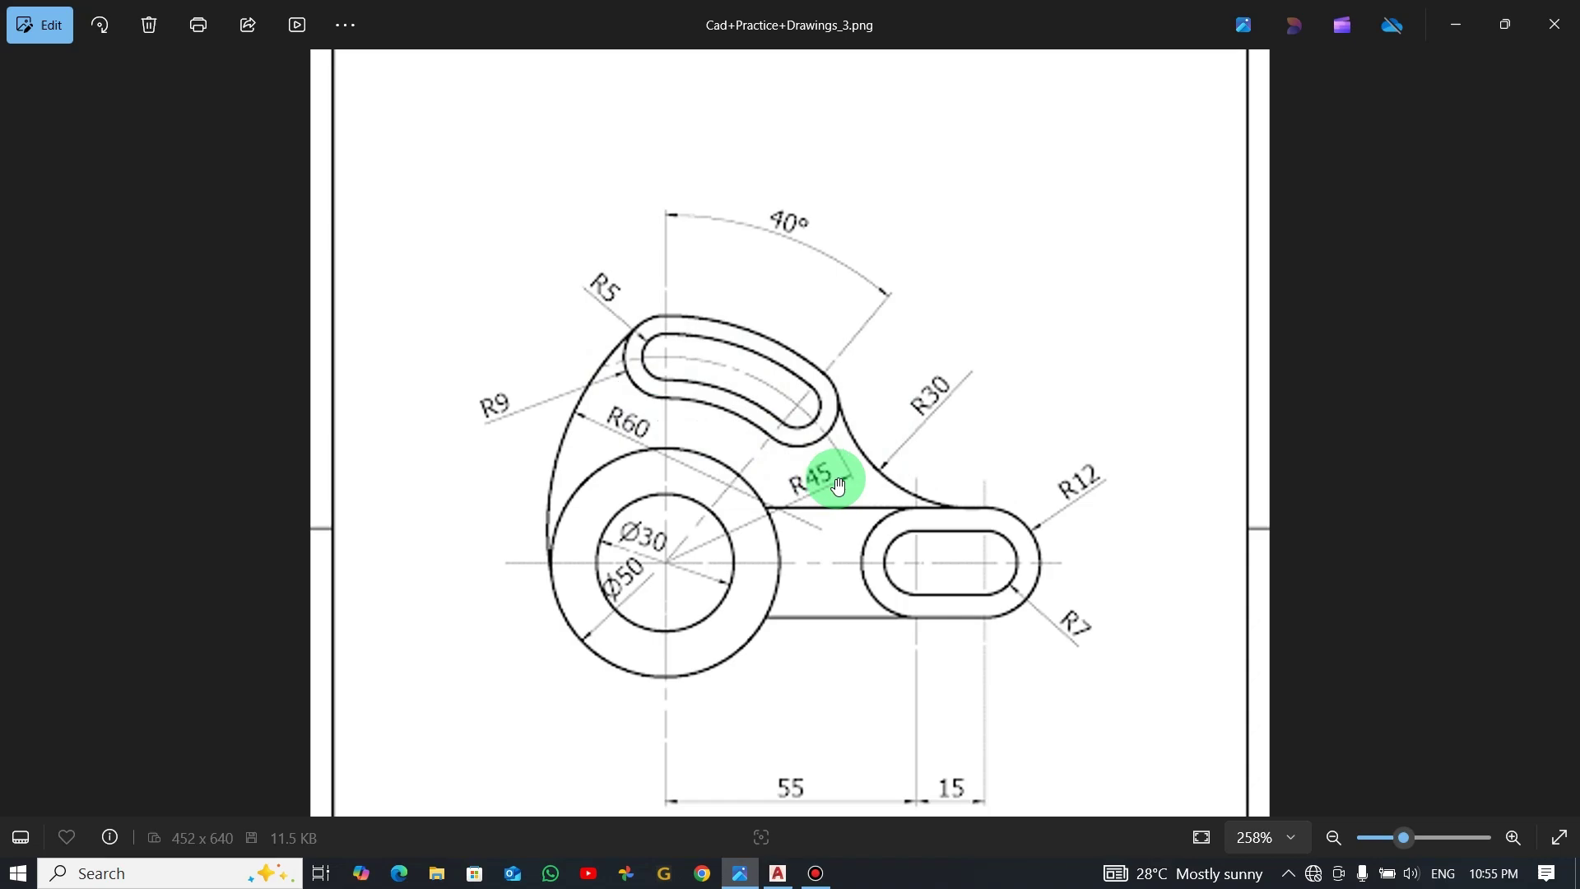
{"action": "key", "text": "alt+Tab"}
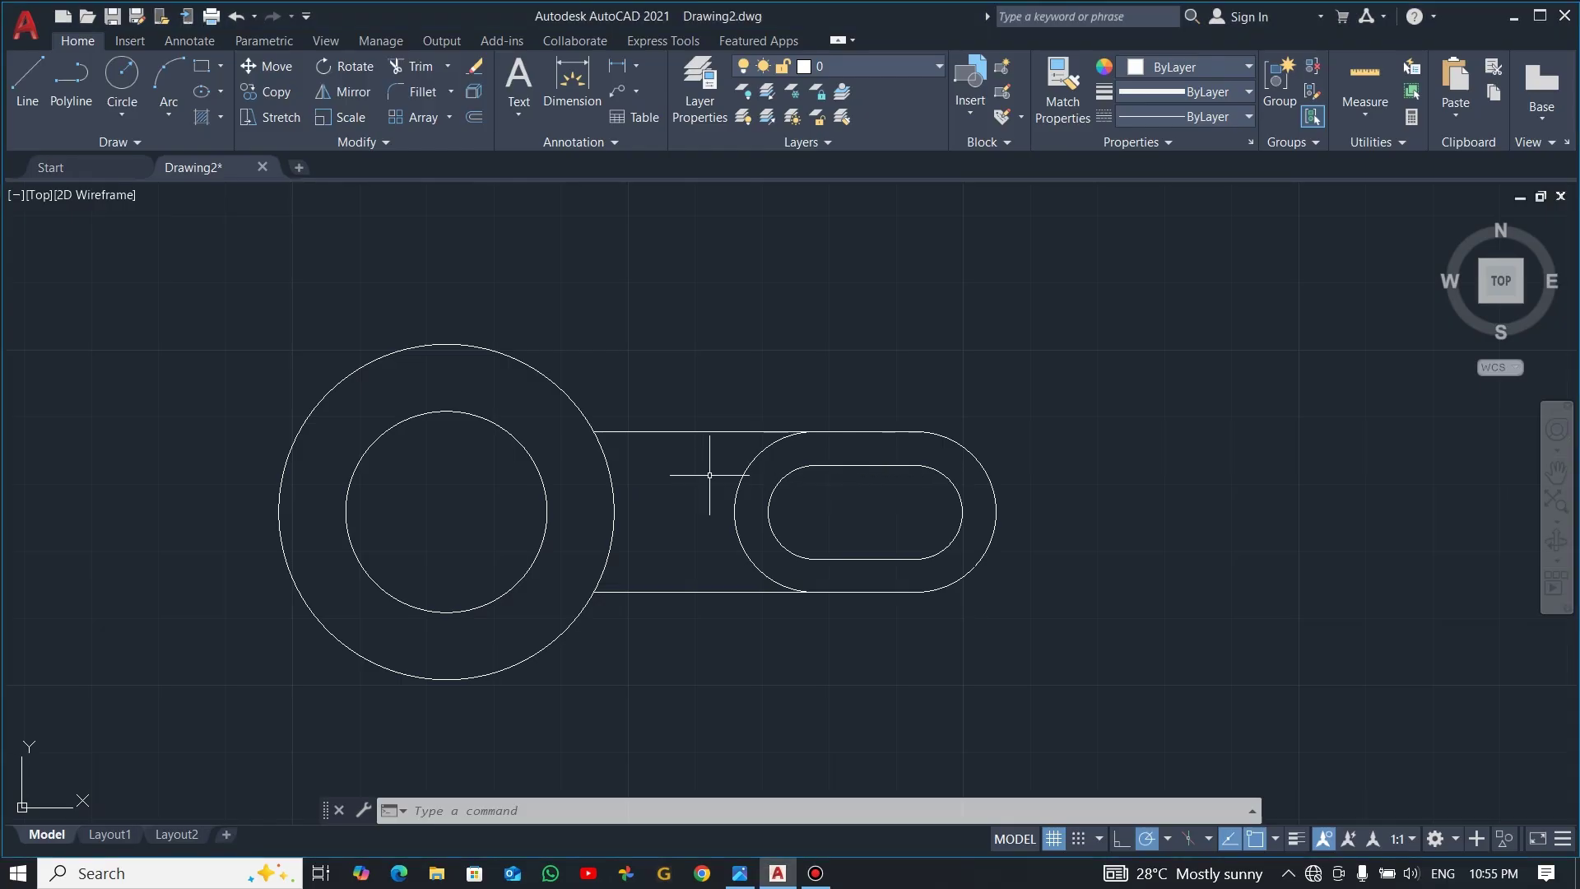
{"action": "middle_click_drag", "start_coordinate": [652, 506], "coordinate": [848, 494]}
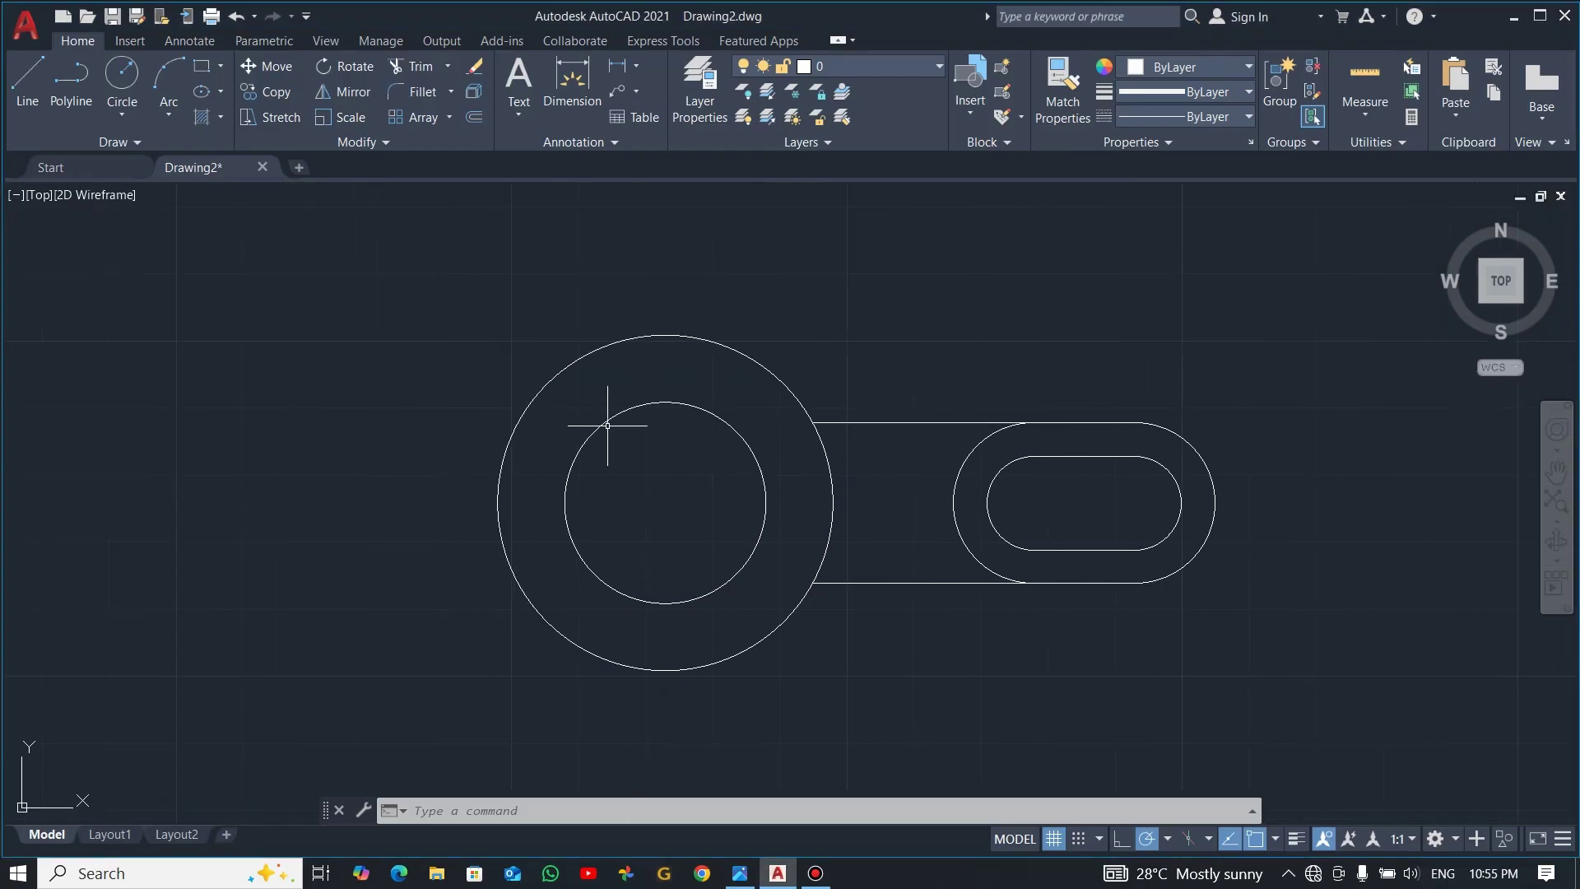
{"action": "left_click", "coordinate": [120, 83]}
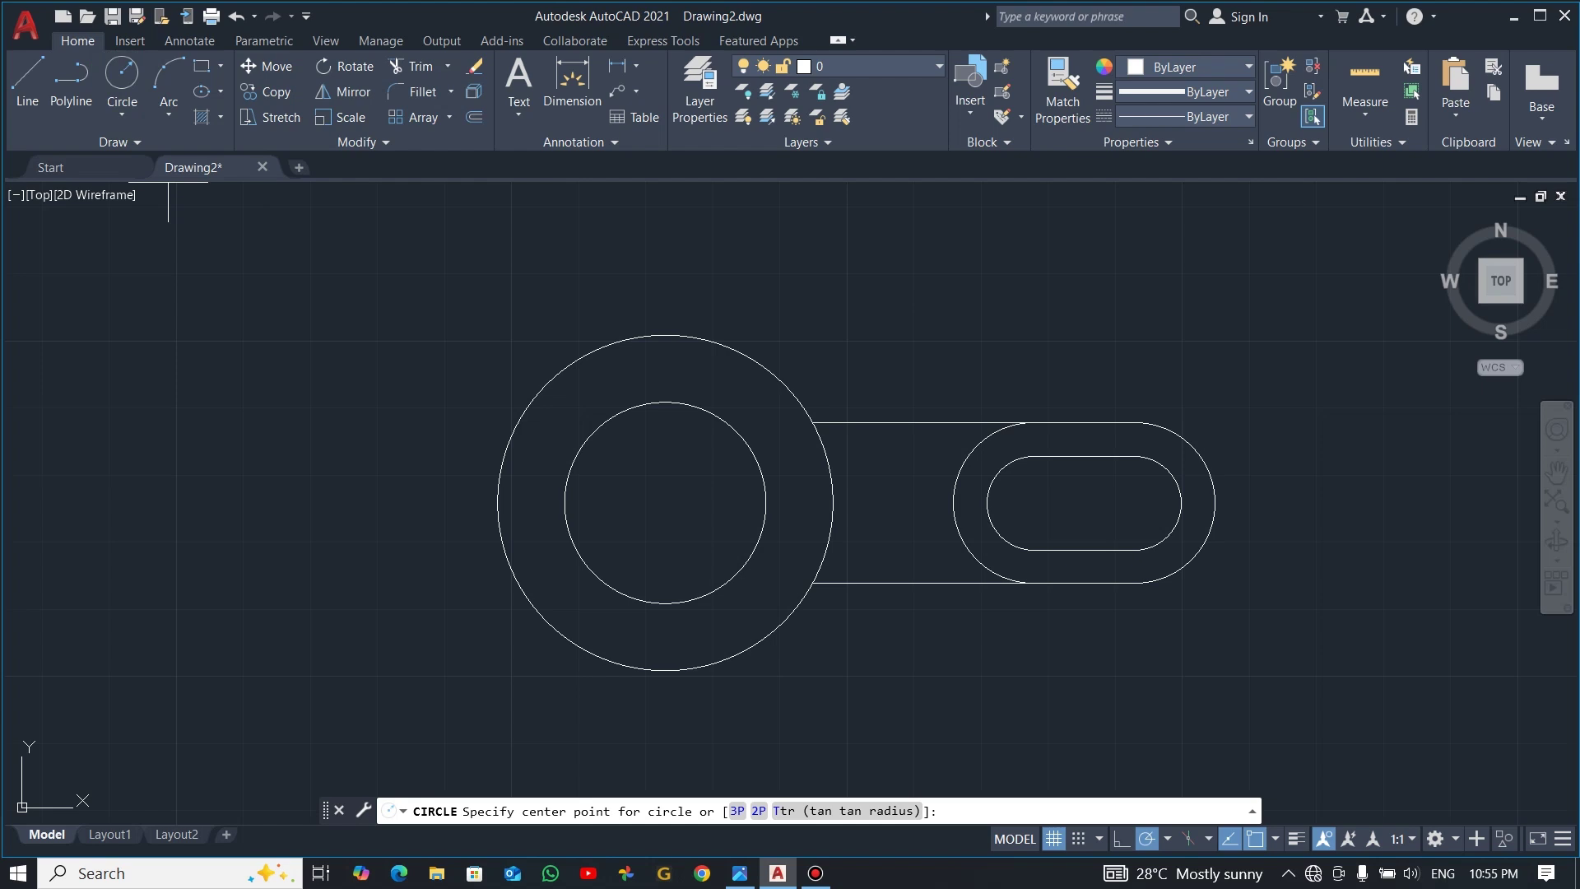
{"action": "left_click", "coordinate": [665, 501]}
{"action": "type", "text": "45"}
{"action": "key", "text": "Return"}
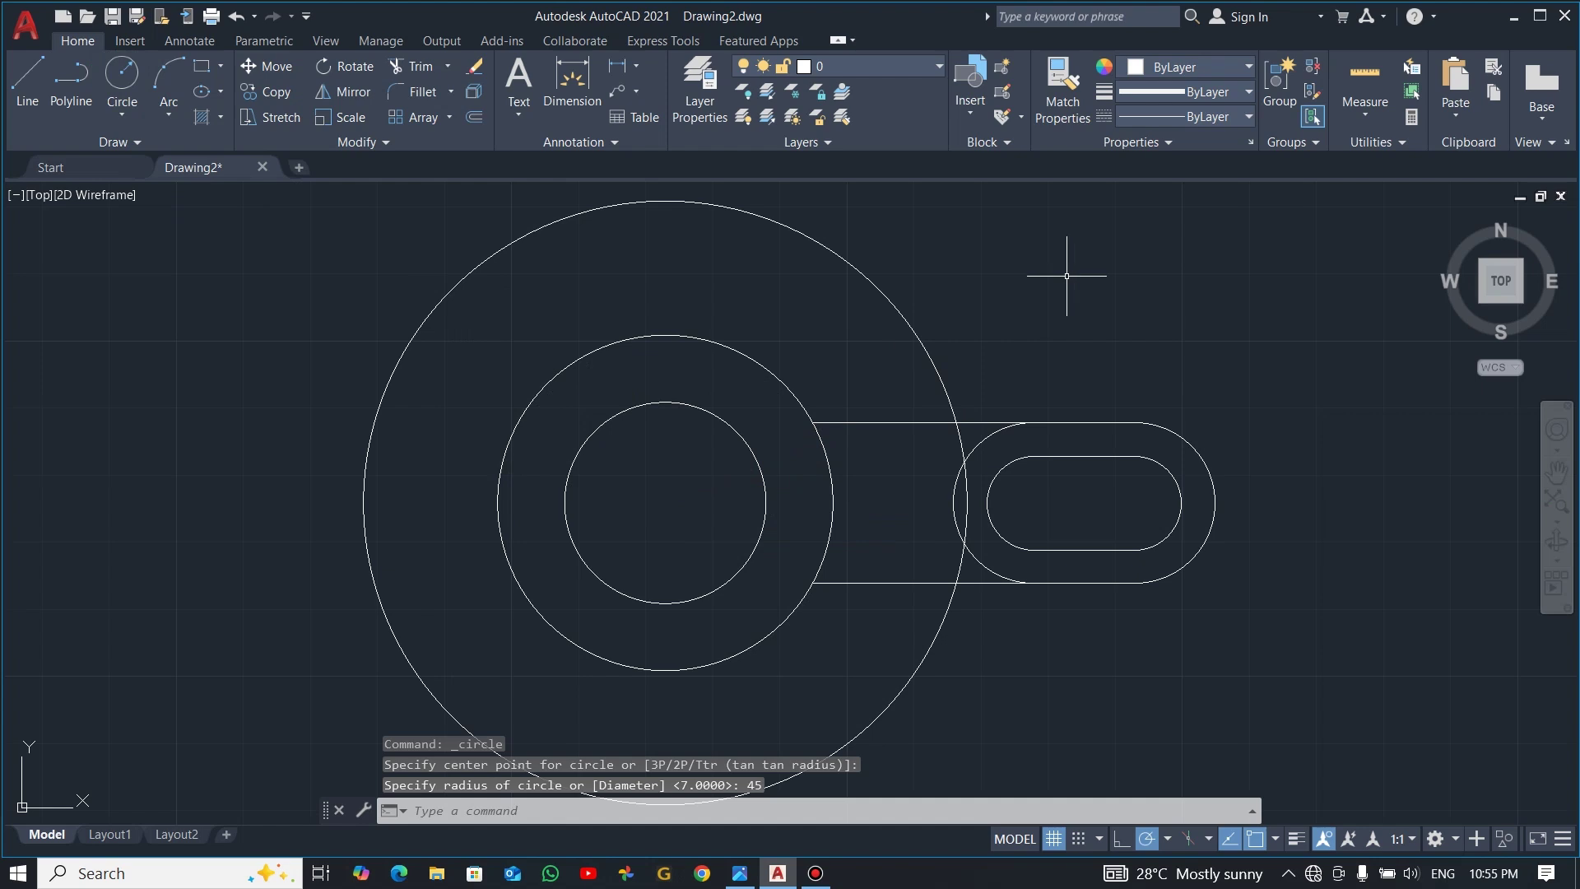
- Set the radius 45 circle's colour to orange 242,103,34
{"action": "scroll", "coordinate": [848, 269], "scroll_direction": "down", "scroll_amount": 2}
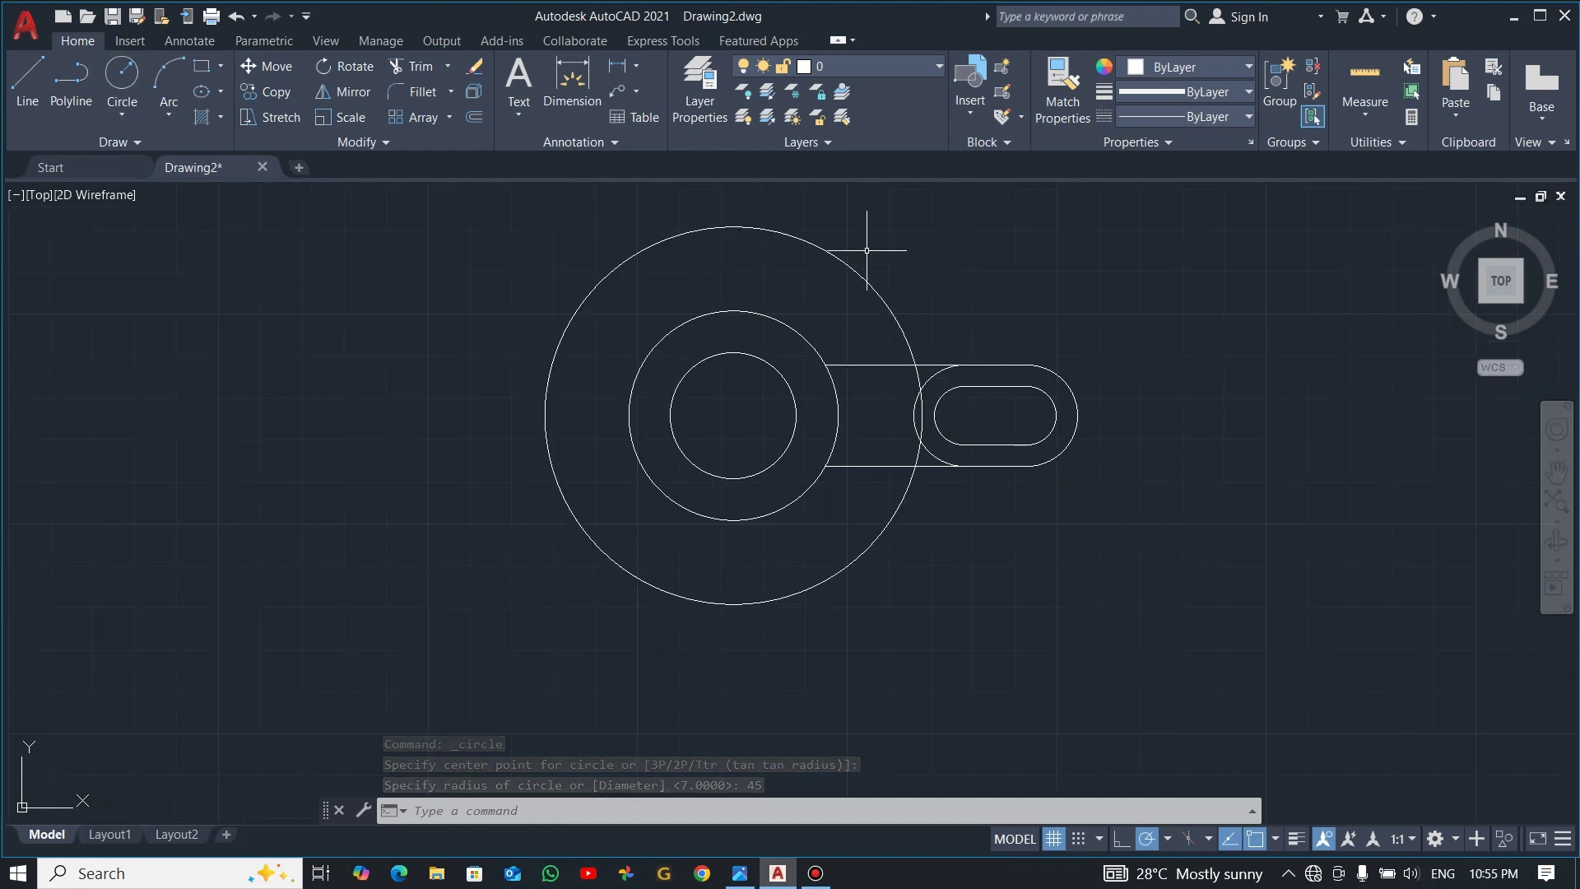
{"action": "left_click", "coordinate": [846, 265]}
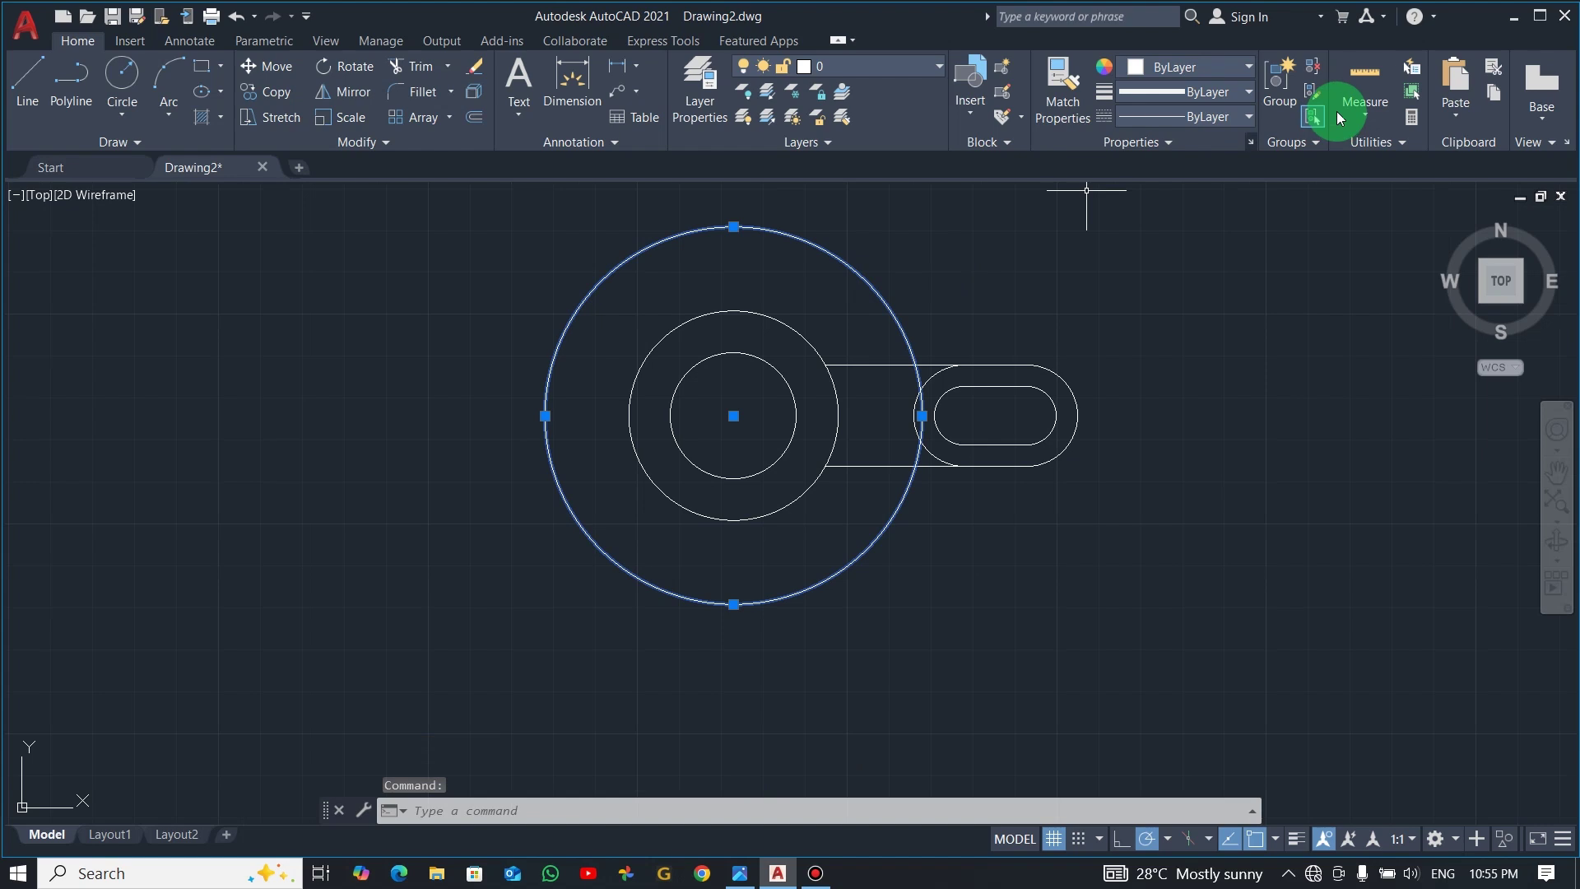
{"action": "left_click", "coordinate": [1138, 66]}
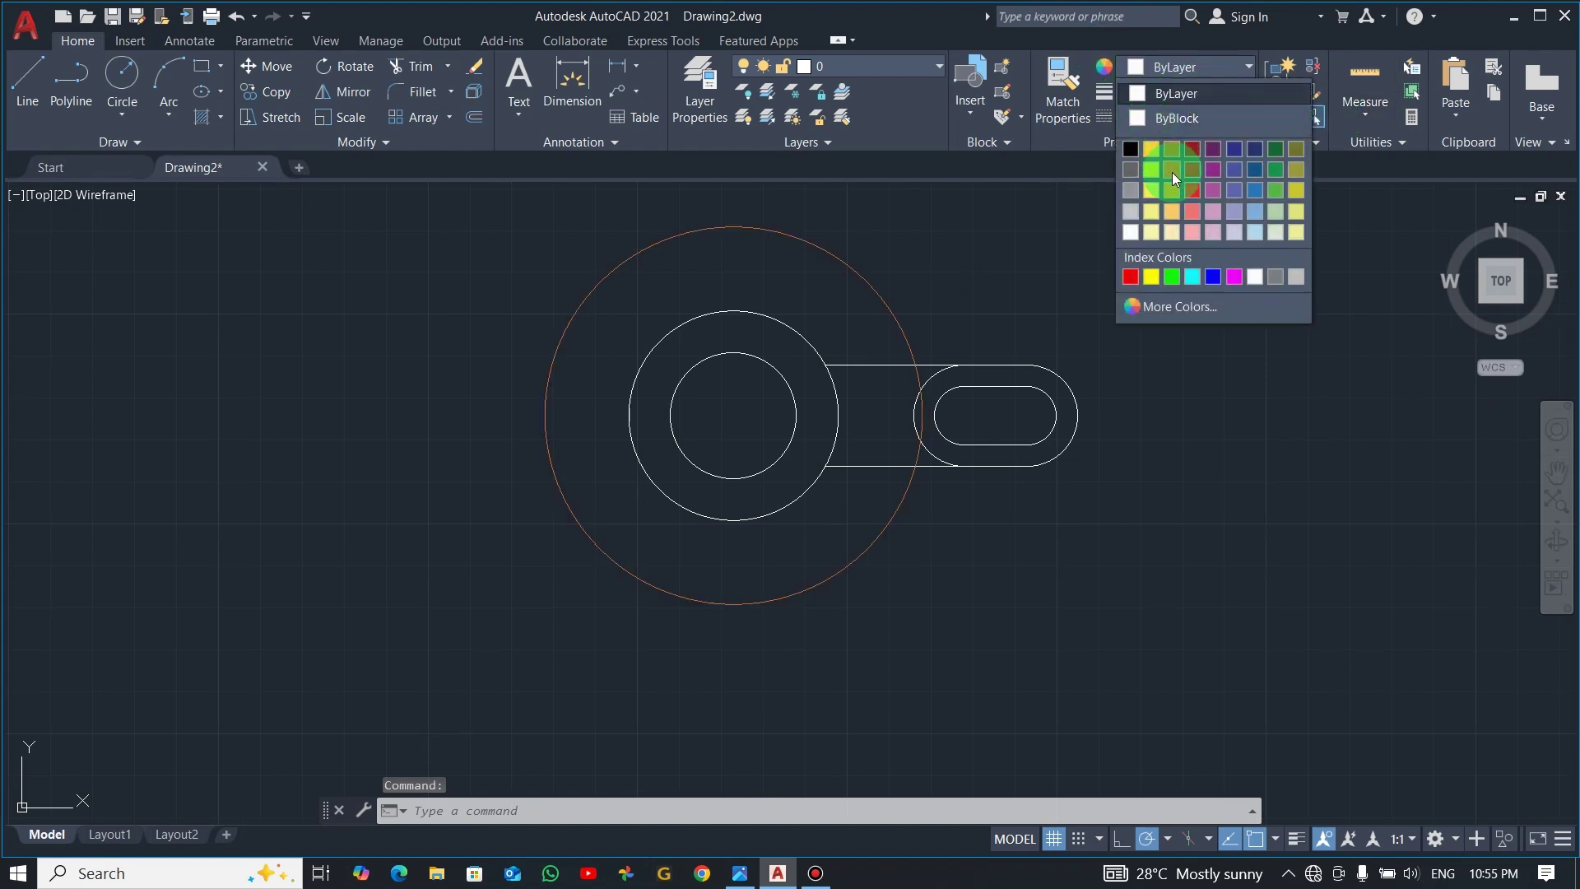
{"action": "left_click", "coordinate": [1172, 171]}
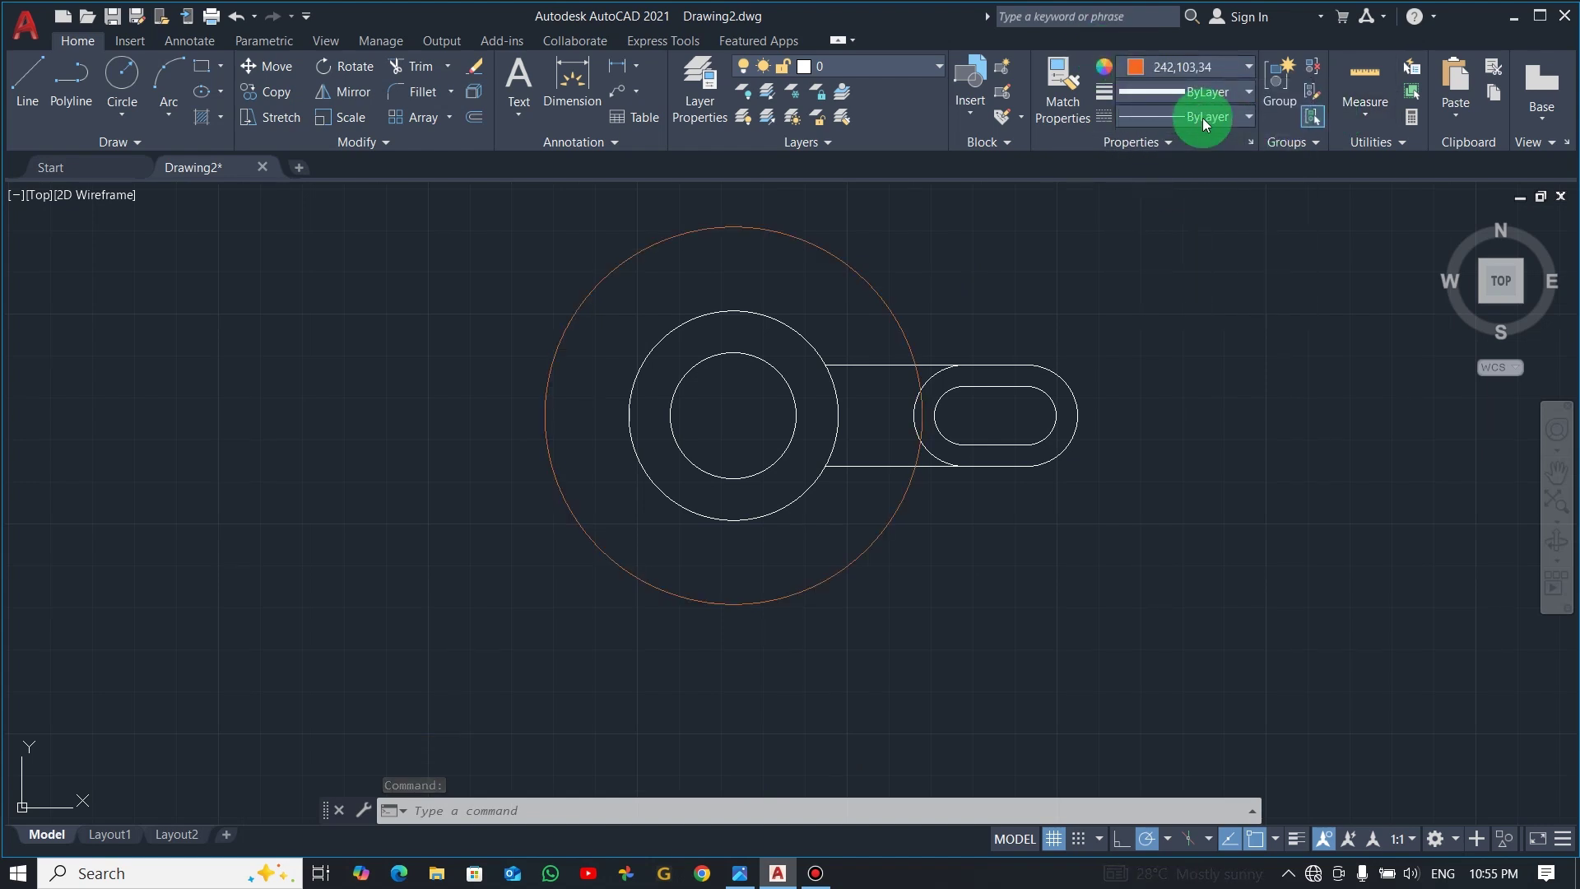
- Load the CENTER2 linetype from acadiso.lin with the radius 45 circle selected
{"action": "left_click", "coordinate": [883, 300]}
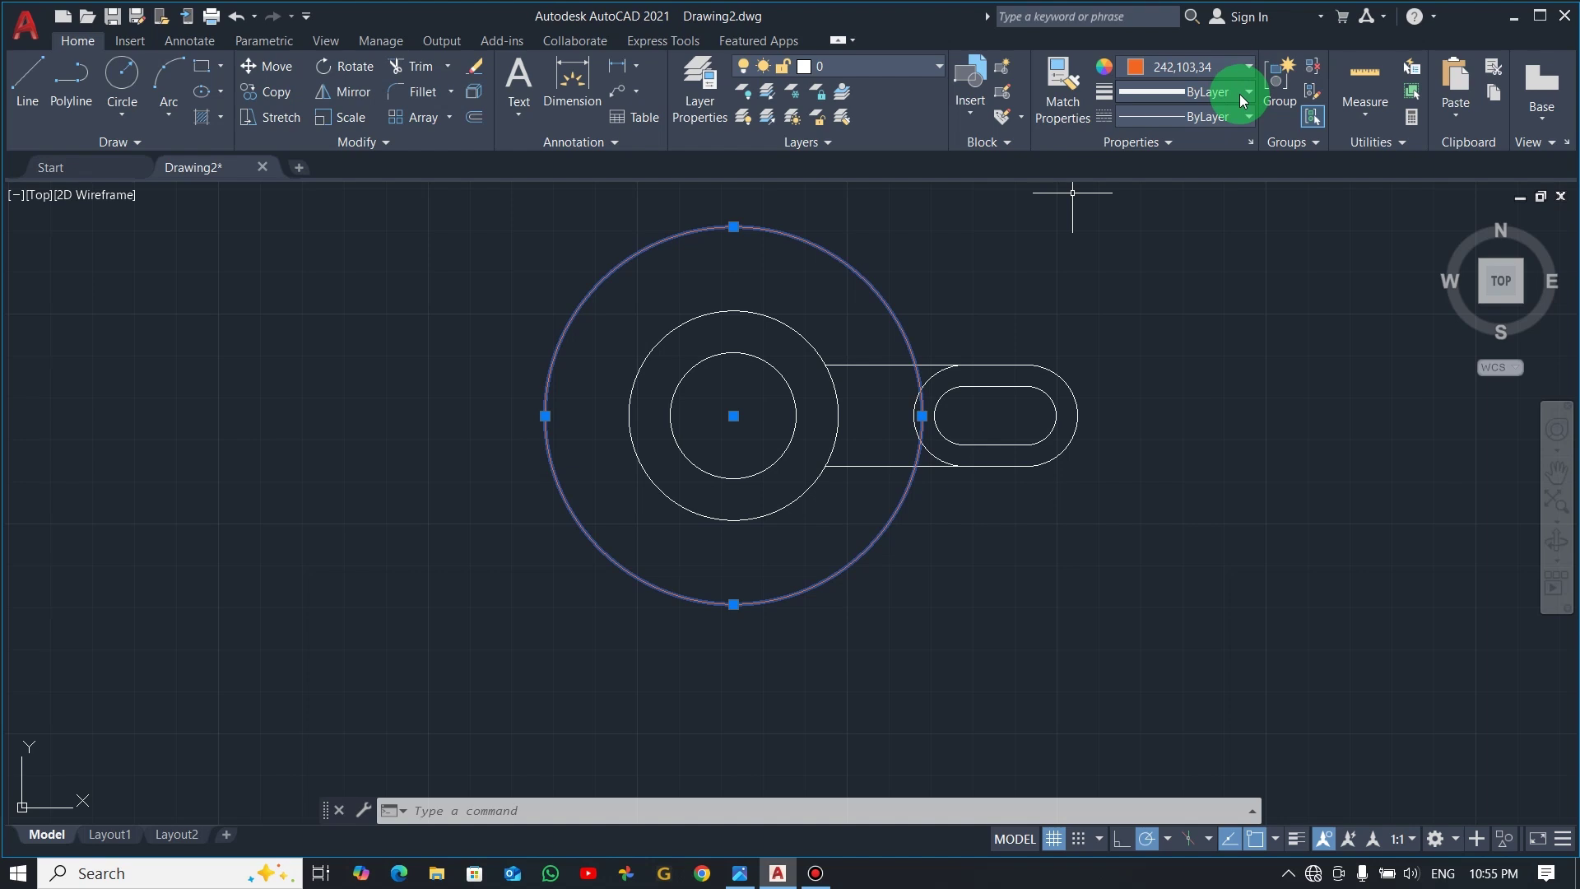
{"action": "left_click", "coordinate": [1231, 116]}
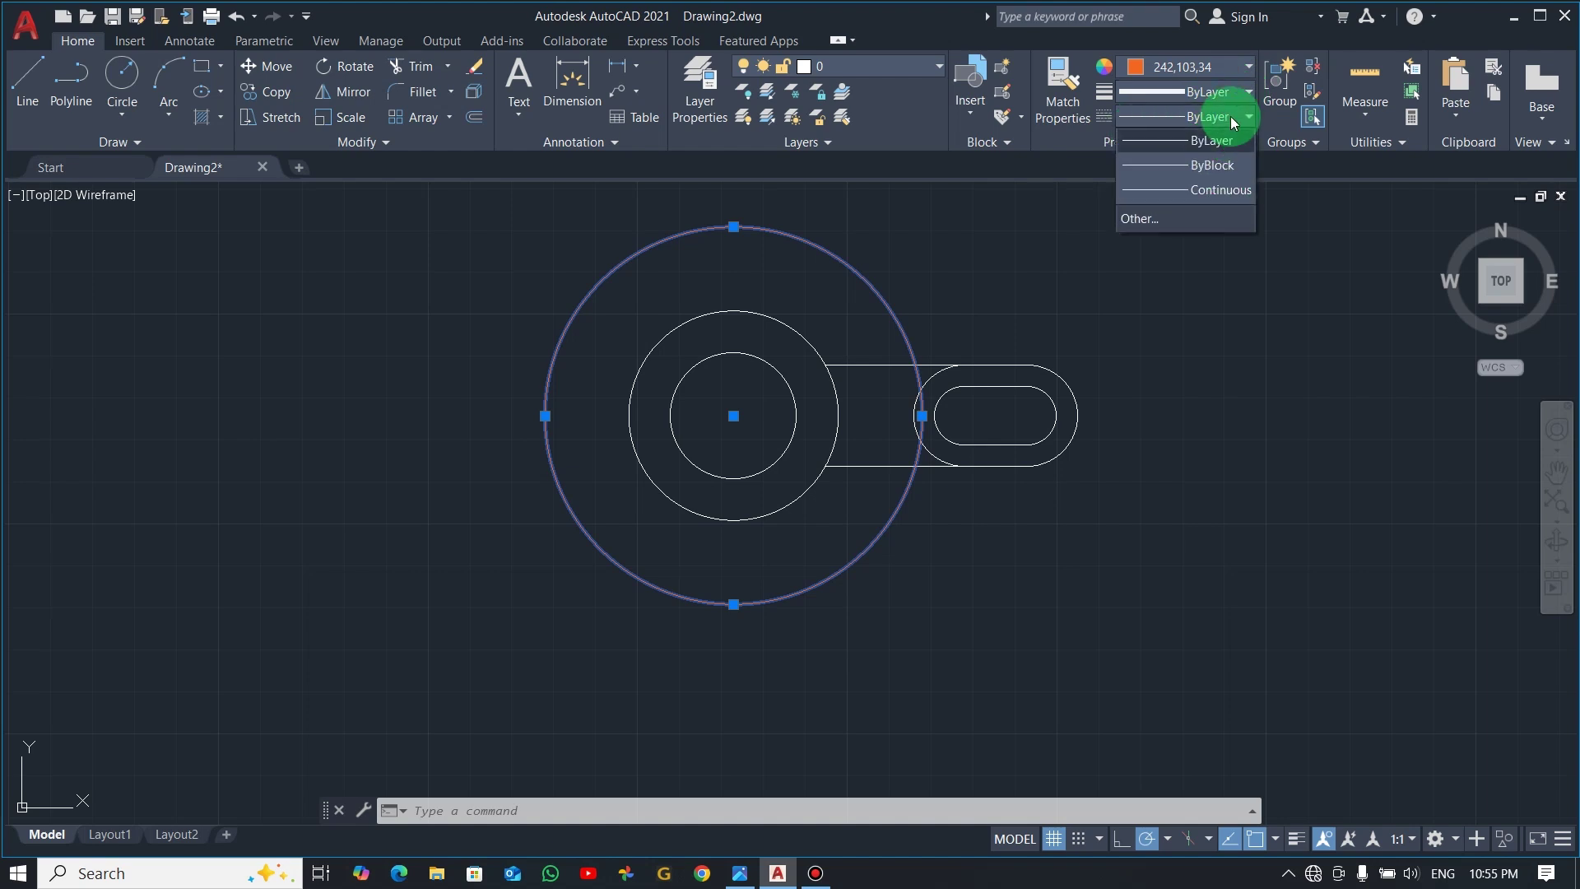
{"action": "left_click", "coordinate": [1152, 214]}
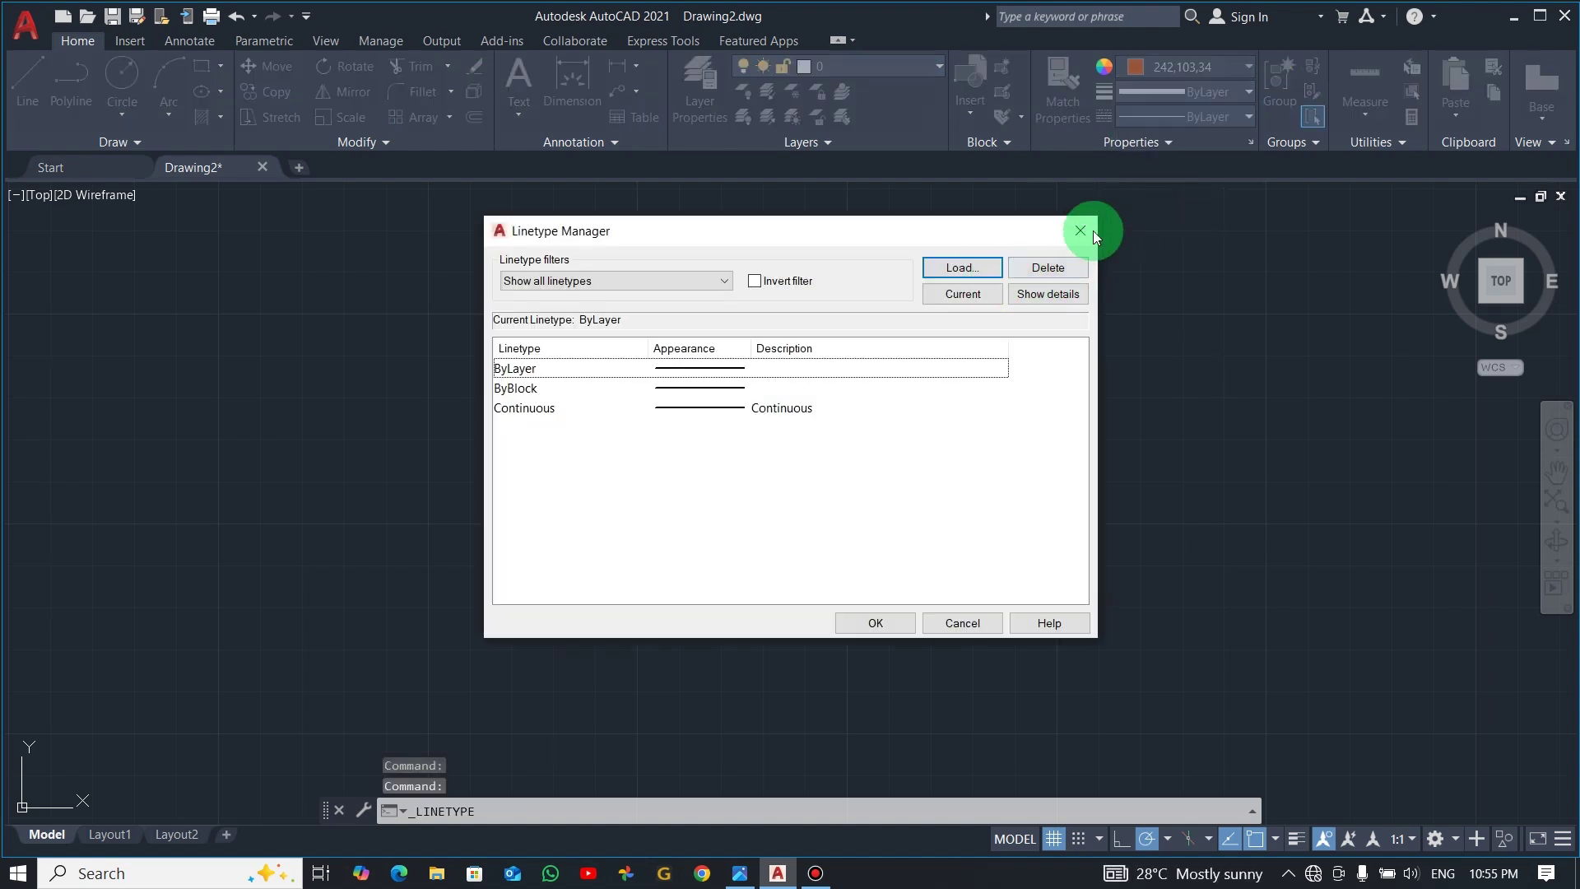
{"action": "left_click", "coordinate": [961, 268]}
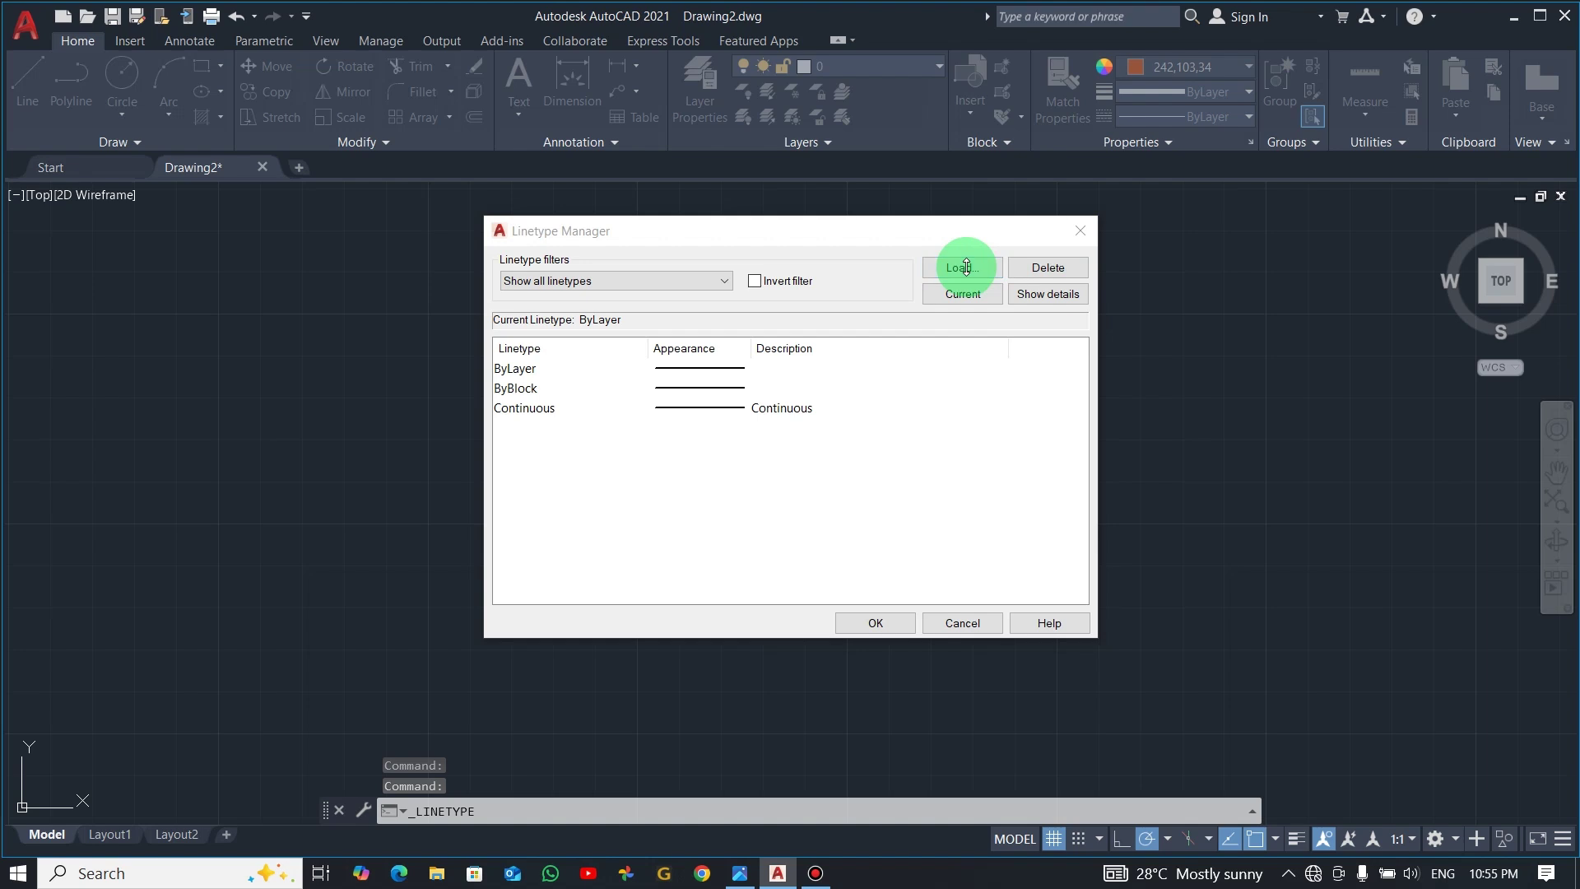
{"action": "scroll", "coordinate": [638, 494], "scroll_direction": "down", "scroll_amount": 8}
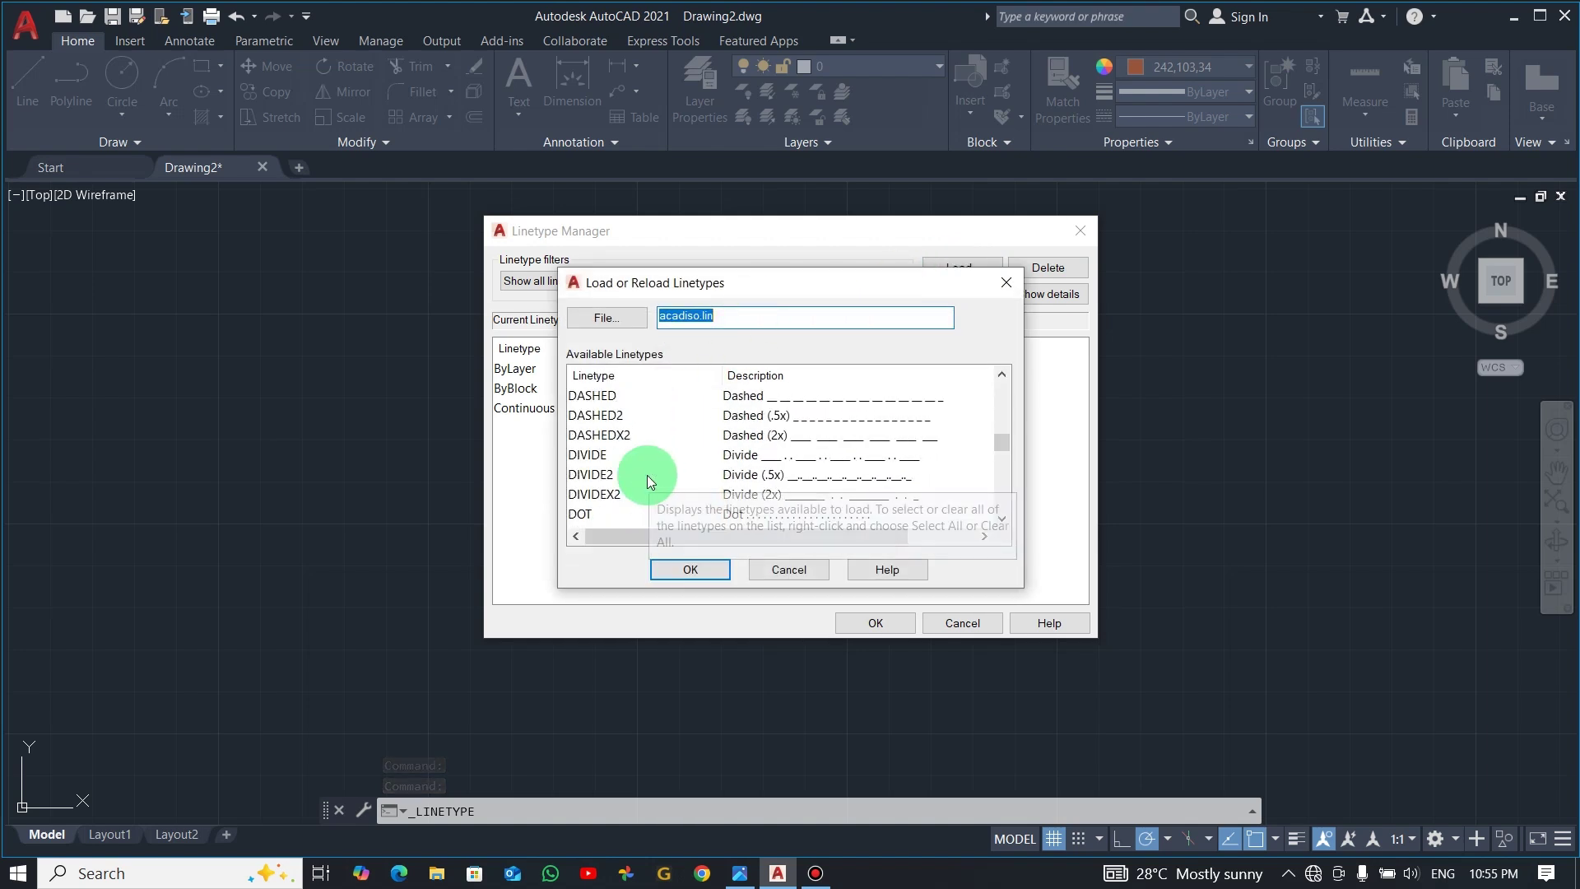
{"action": "scroll", "coordinate": [609, 462], "scroll_direction": "down", "scroll_amount": 2}
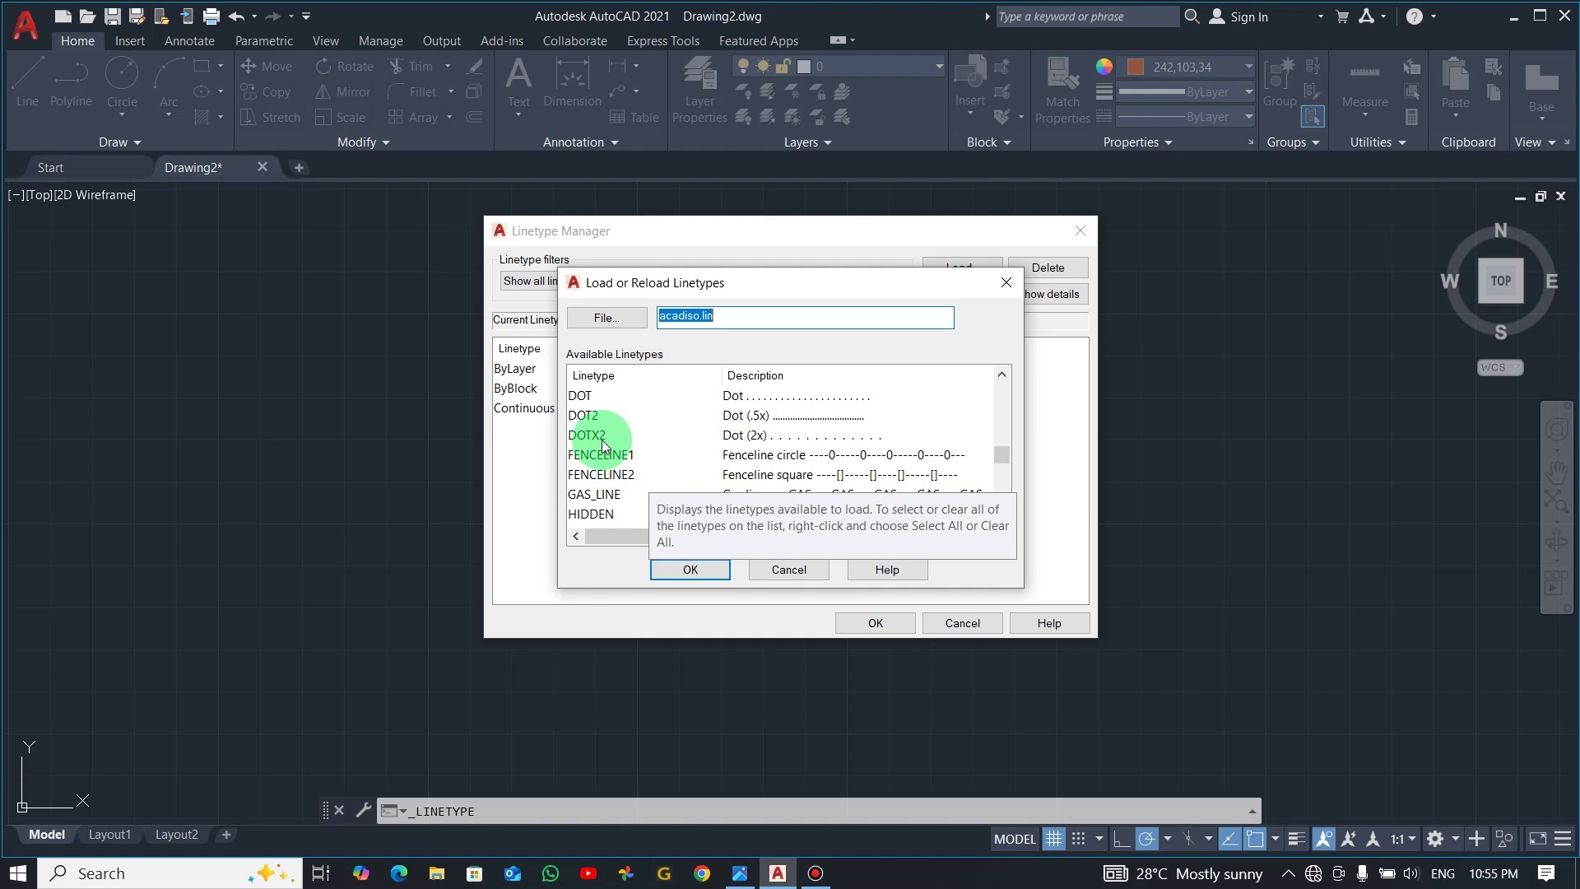
{"action": "scroll", "coordinate": [615, 475], "scroll_direction": "down", "scroll_amount": 2}
{"action": "scroll", "coordinate": [615, 476], "scroll_direction": "down", "scroll_amount": 5}
{"action": "scroll", "coordinate": [621, 460], "scroll_direction": "up", "scroll_amount": 8}
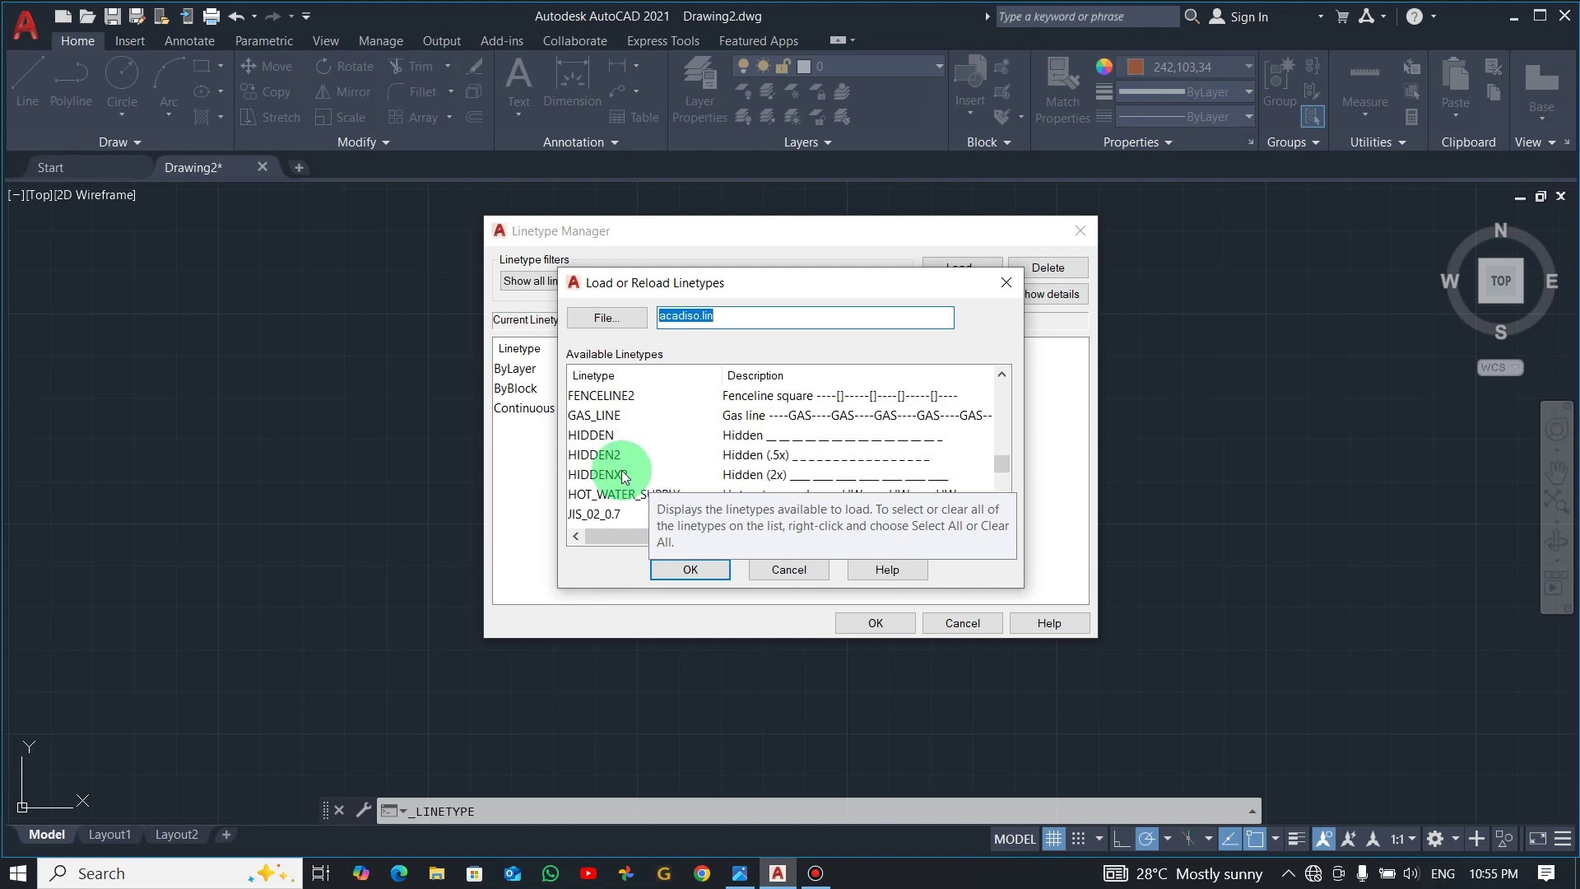
{"action": "scroll", "coordinate": [623, 458], "scroll_direction": "up", "scroll_amount": 4}
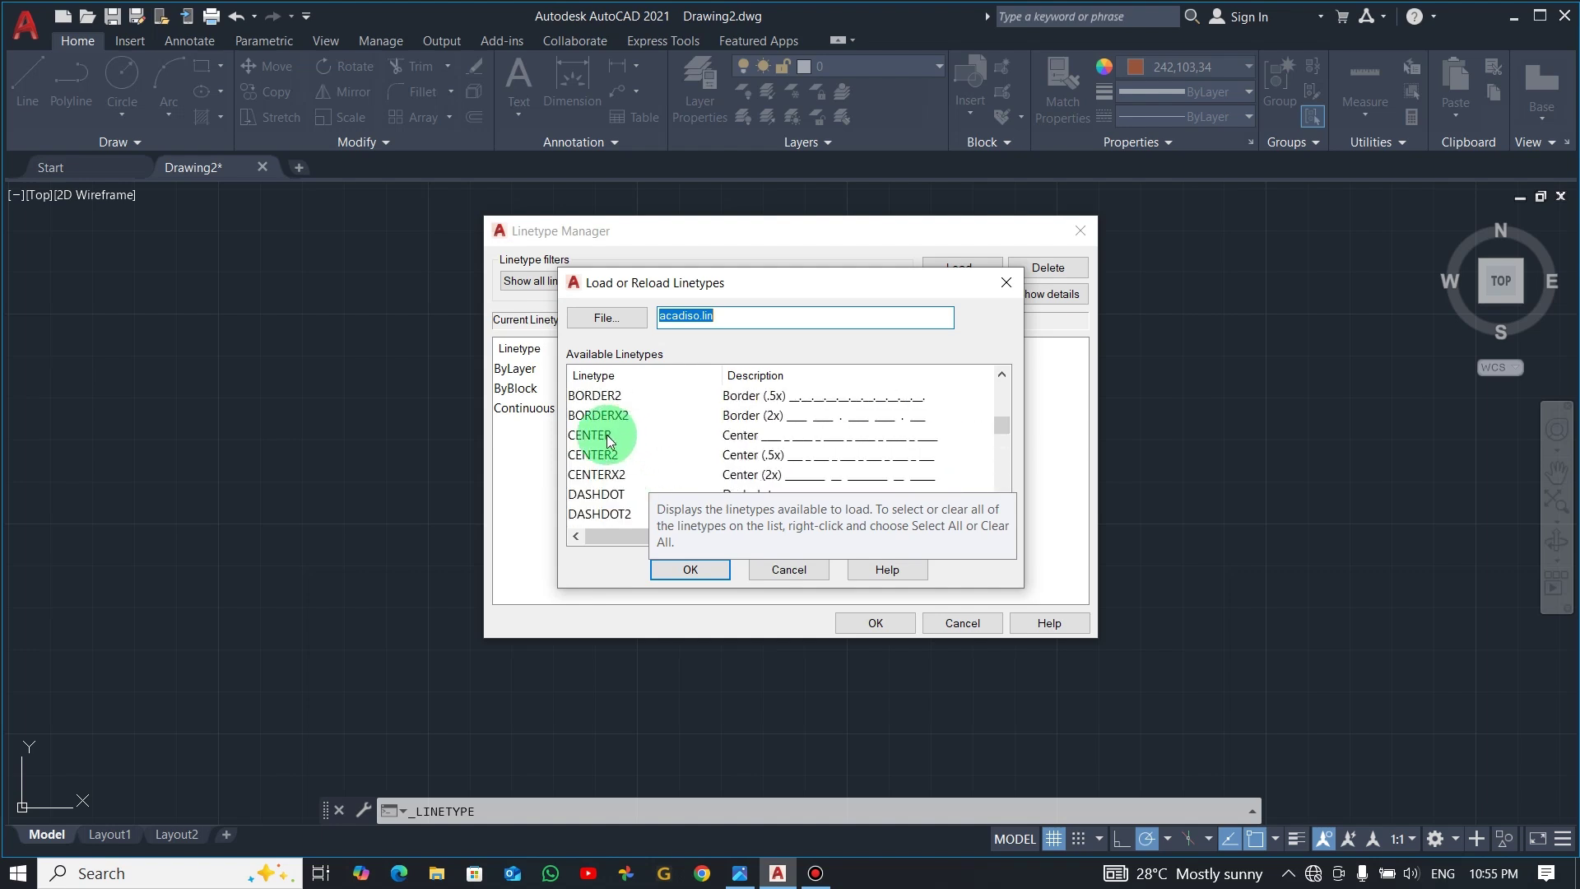
{"action": "left_click", "coordinate": [740, 455]}
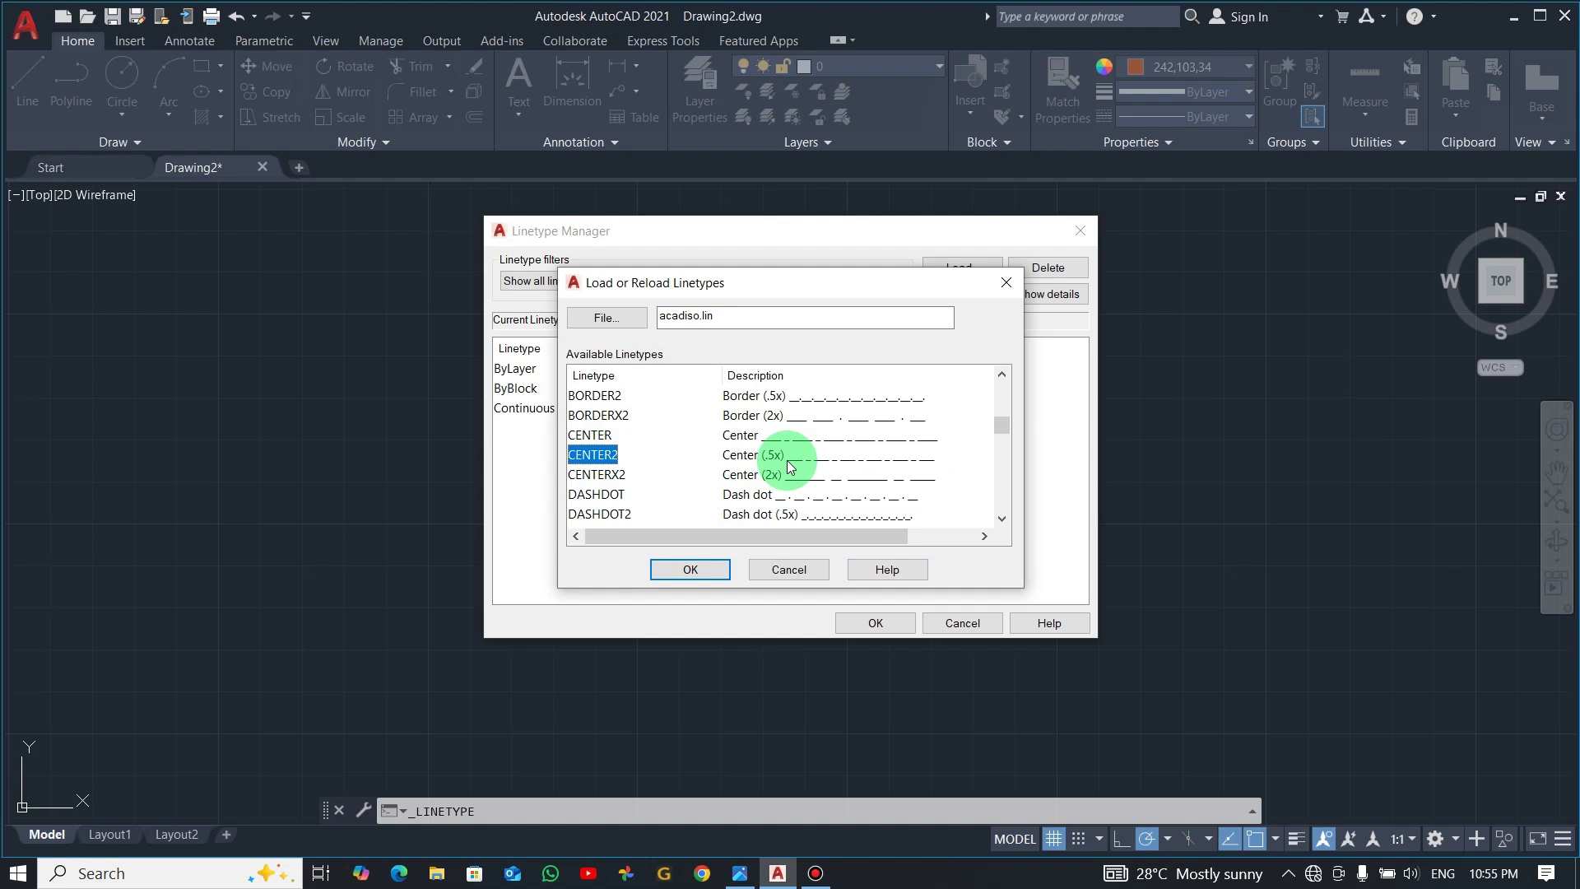
{"action": "left_click", "coordinate": [687, 567]}
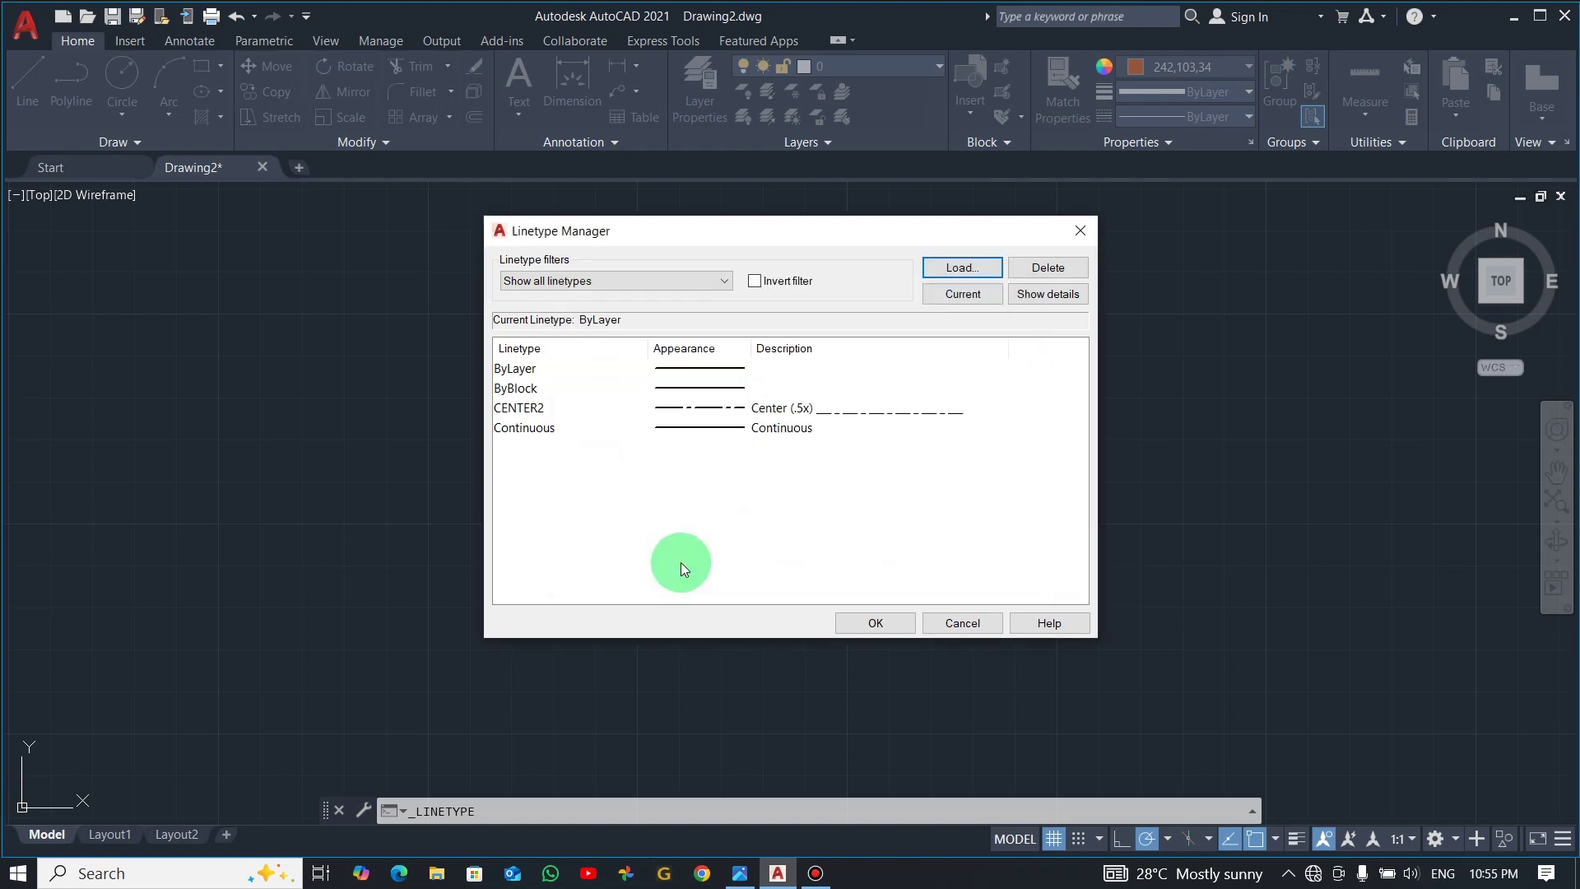
- Assign the loaded CENTER2 linetype to the orange radius 45 circle
{"action": "left_click", "coordinate": [812, 403]}
{"action": "left_click", "coordinate": [879, 625]}
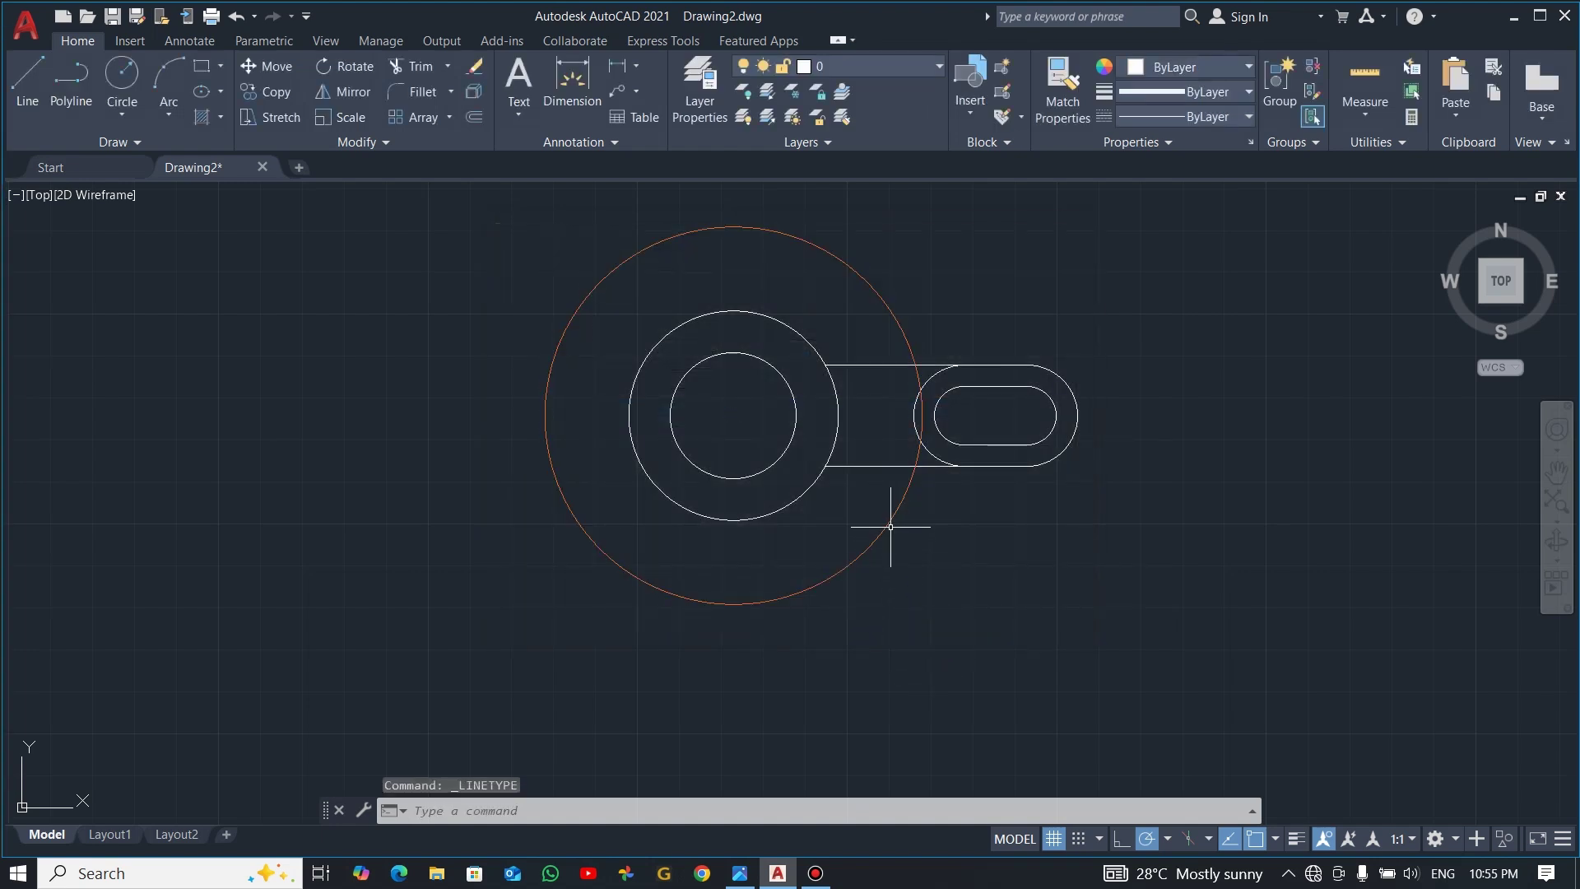
{"action": "left_click", "coordinate": [856, 272]}
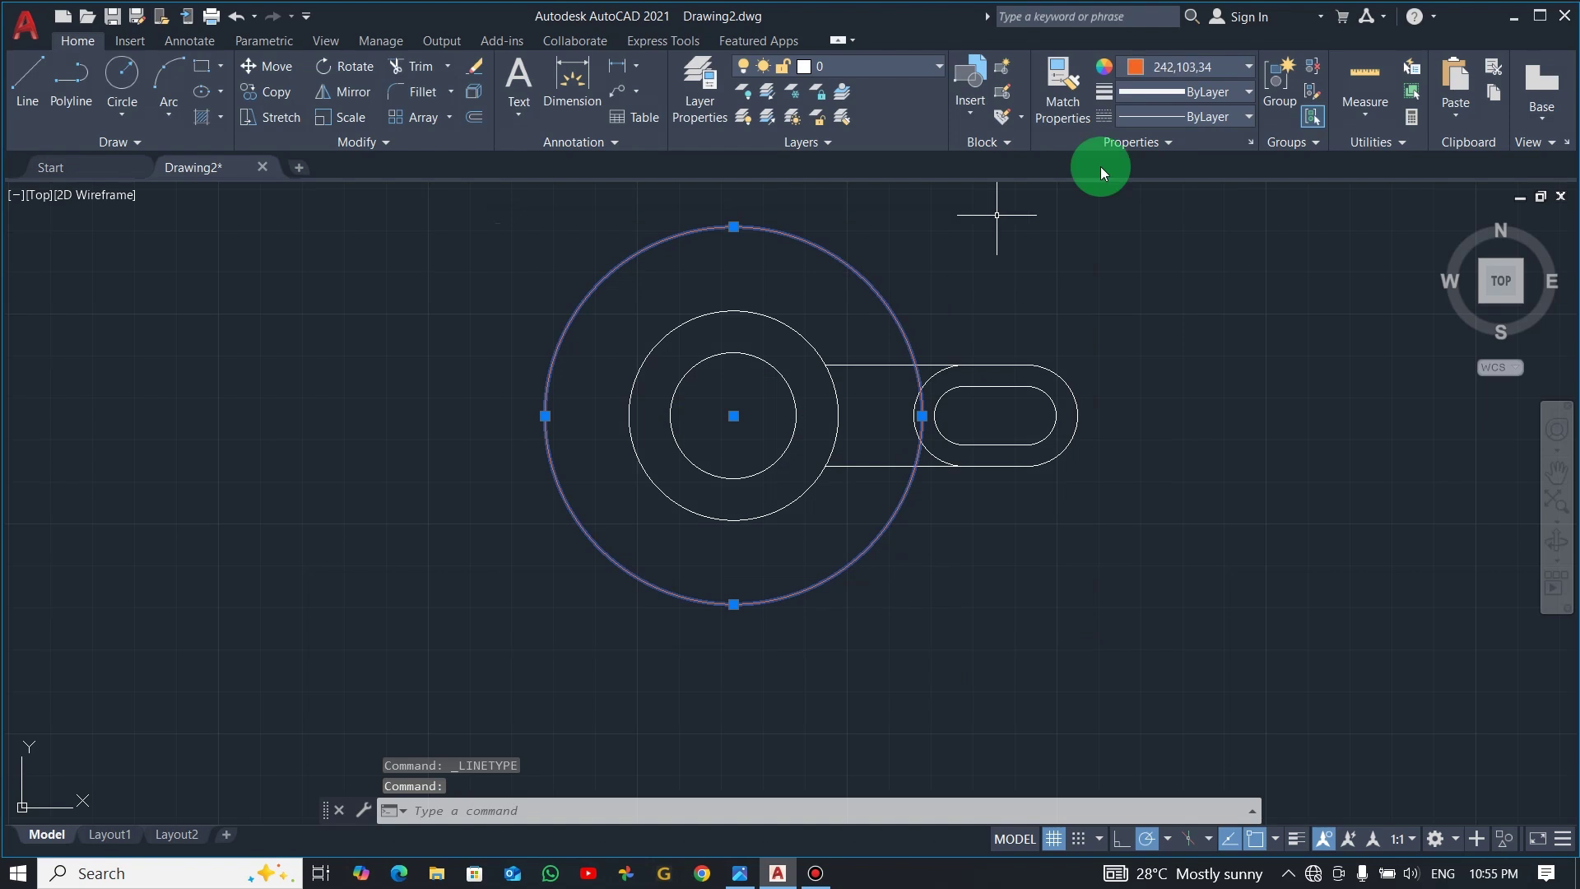
{"action": "left_click", "coordinate": [1188, 122]}
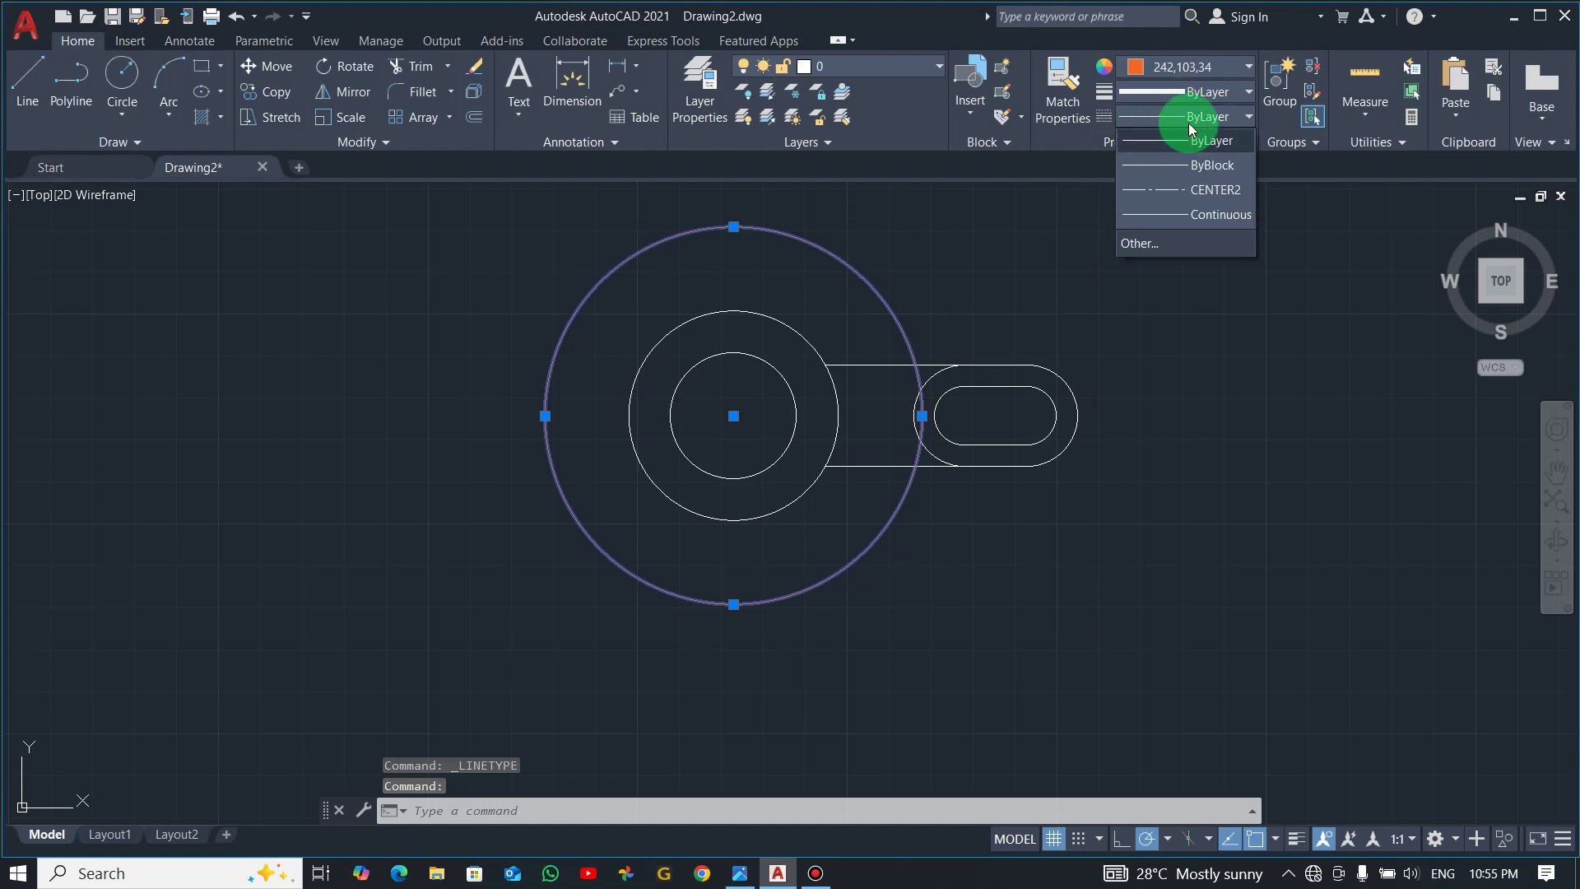
{"action": "left_click", "coordinate": [1179, 199]}
{"action": "key", "text": "Escape"}
{"action": "left_click", "coordinate": [839, 260]}
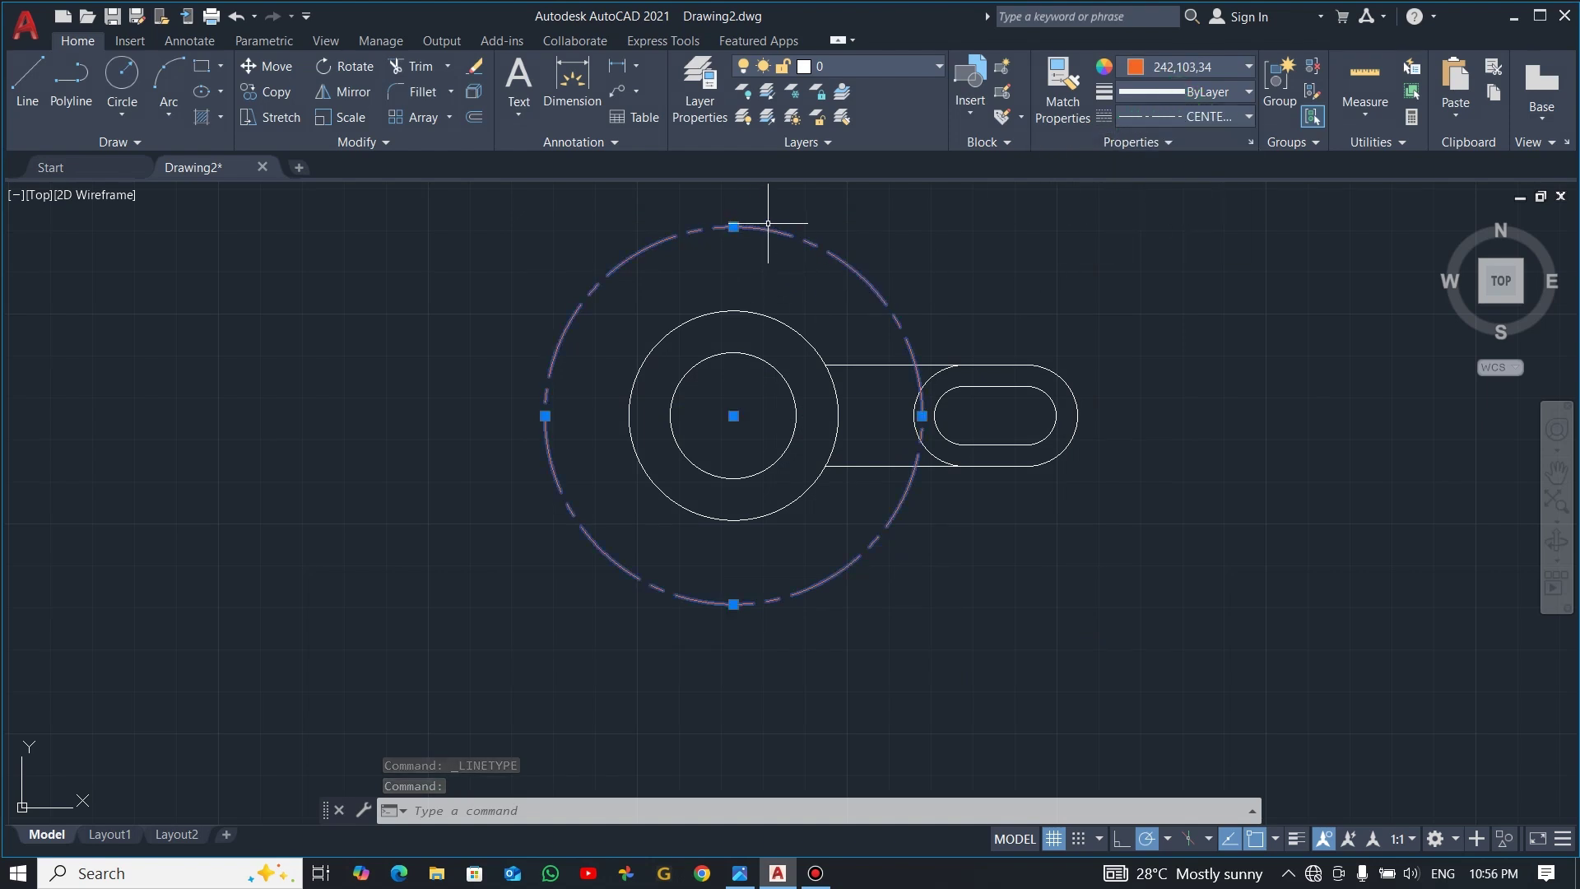
{"action": "key", "text": "Escape"}
- Draw a line about 59 long from the large circles' centre at 50°, based on the 40° angle in the reference drawing
{"action": "key", "text": "alt+Tab"}
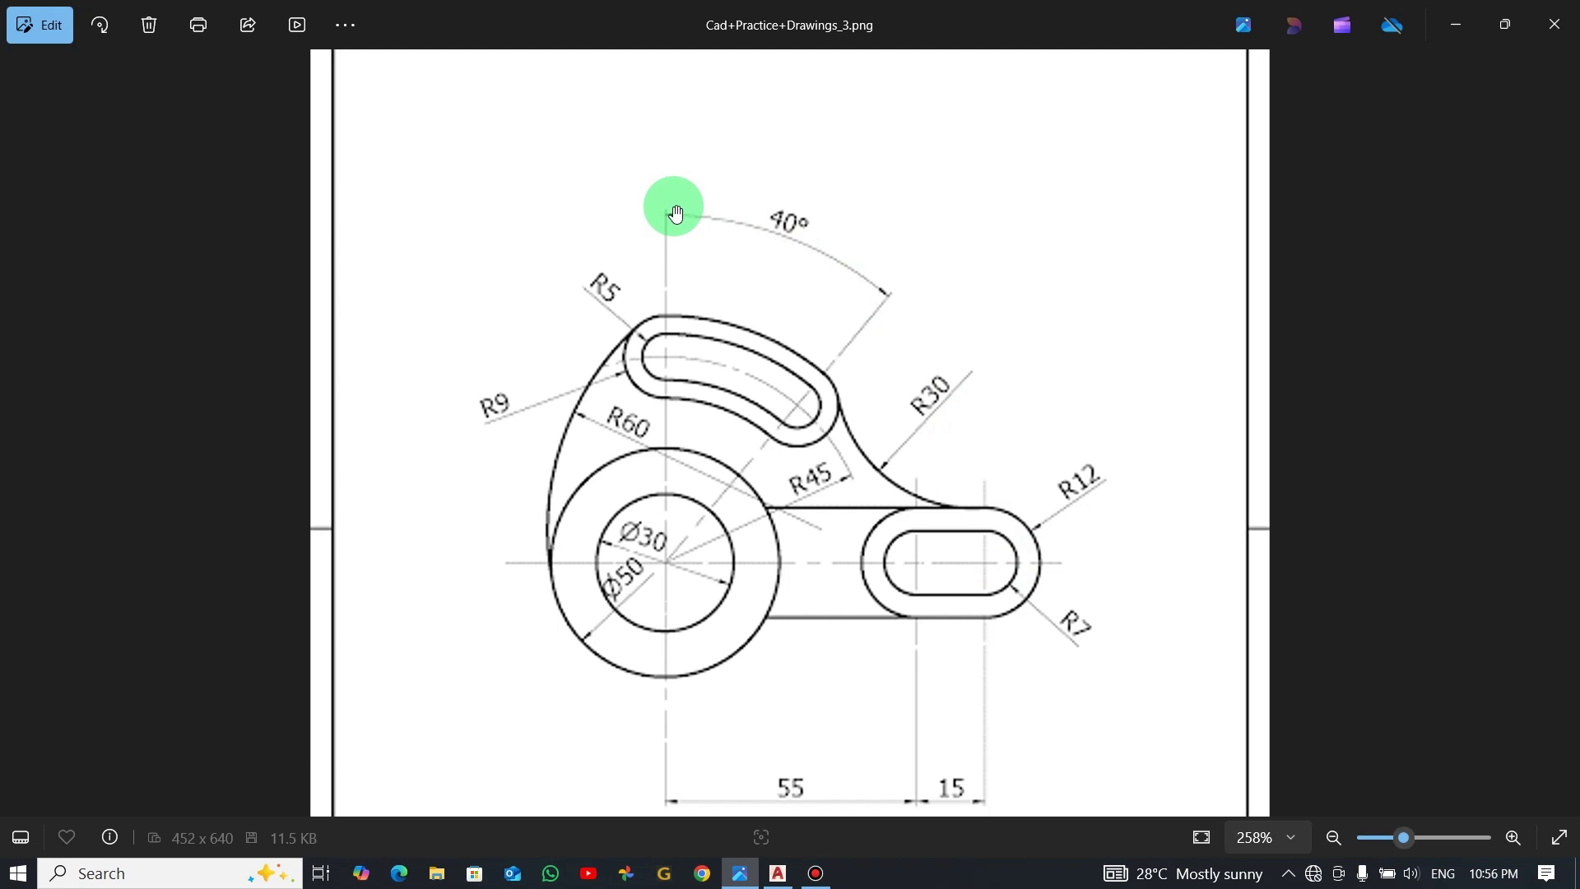
{"action": "key", "text": "alt+Tab"}
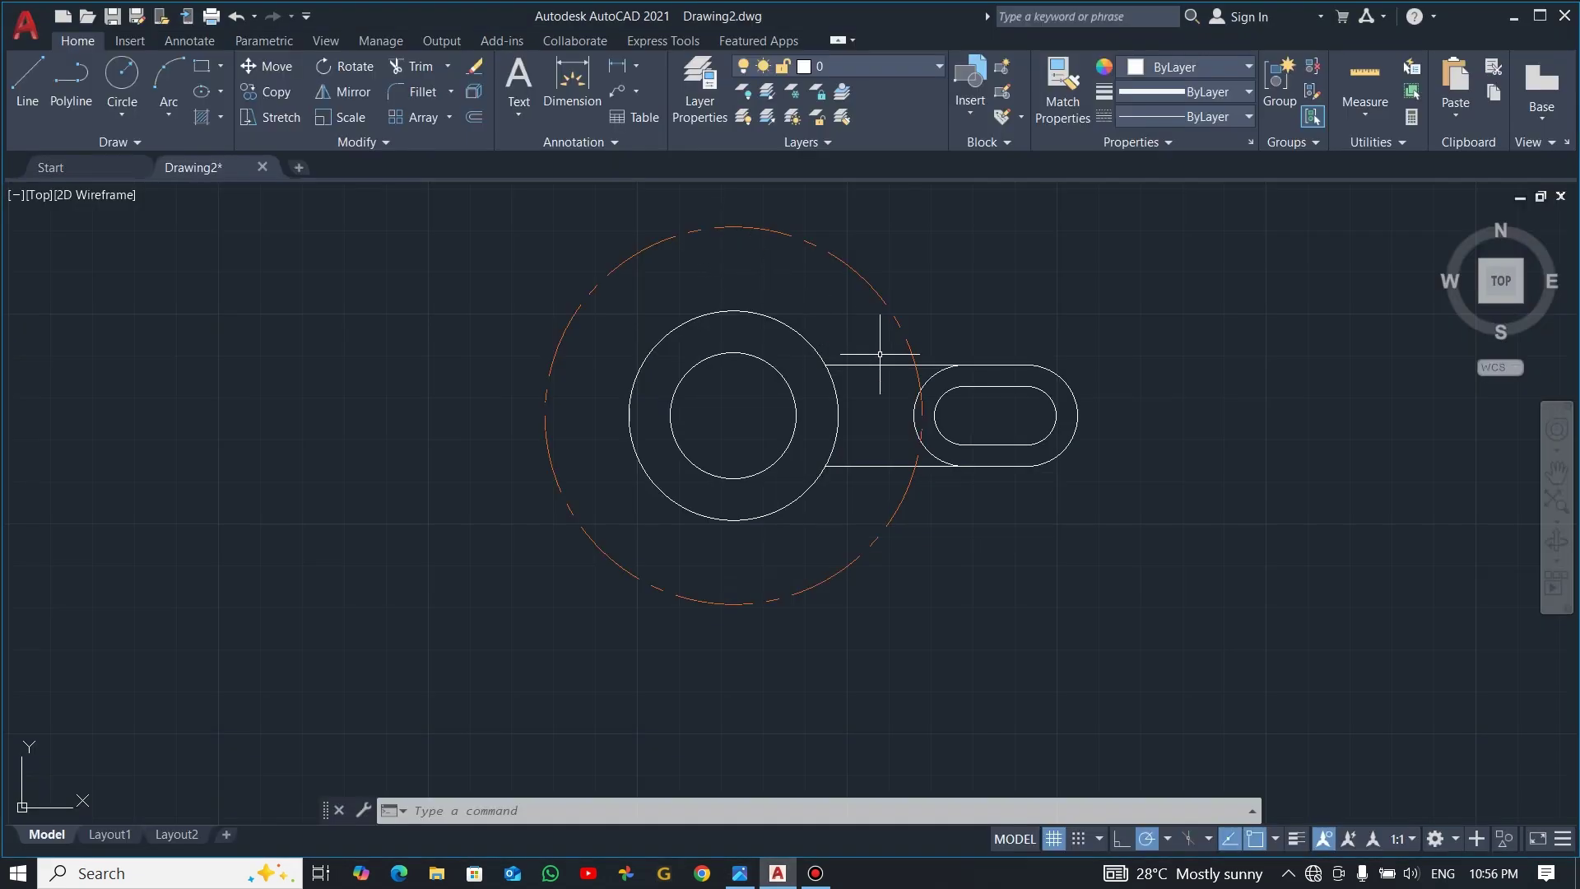
{"action": "middle_click_drag", "start_coordinate": [917, 293], "coordinate": [907, 351]}
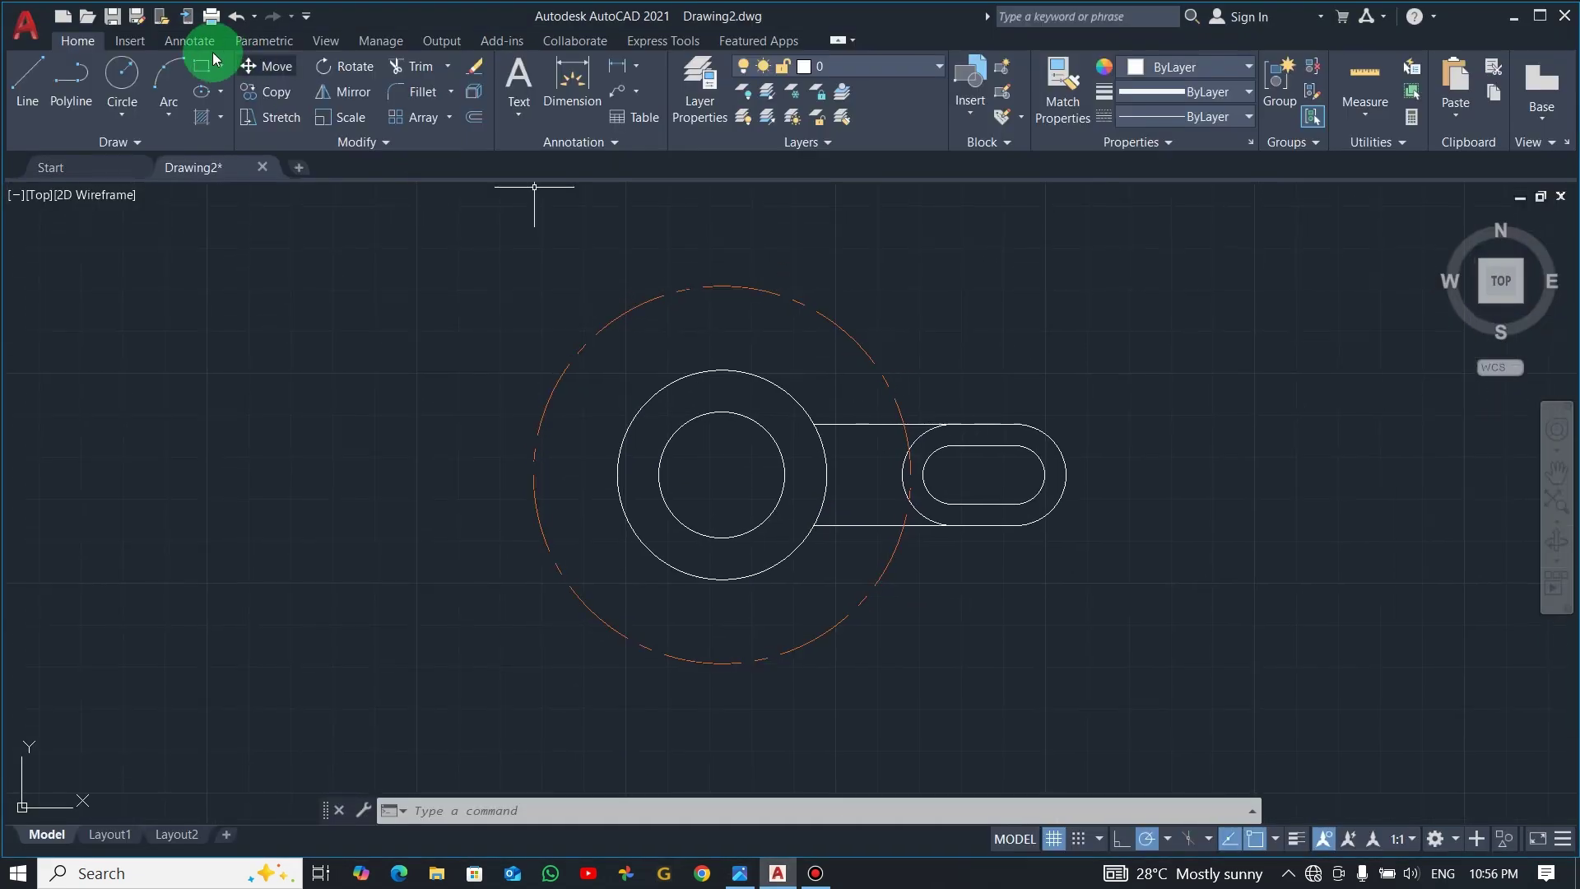
{"action": "left_click", "coordinate": [28, 82]}
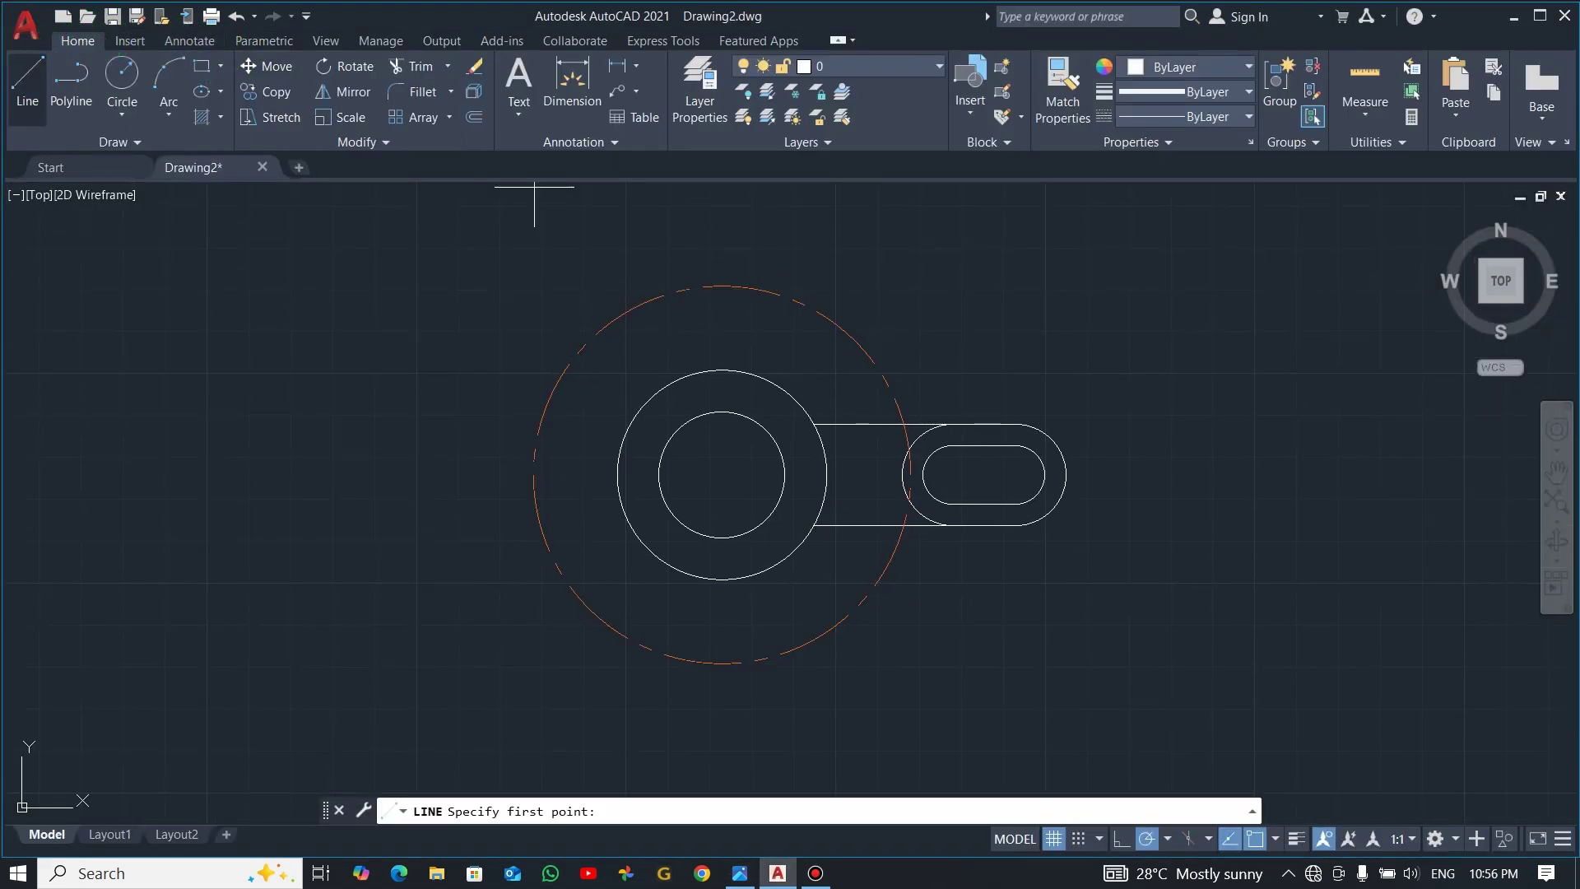
{"action": "left_click", "coordinate": [722, 477]}
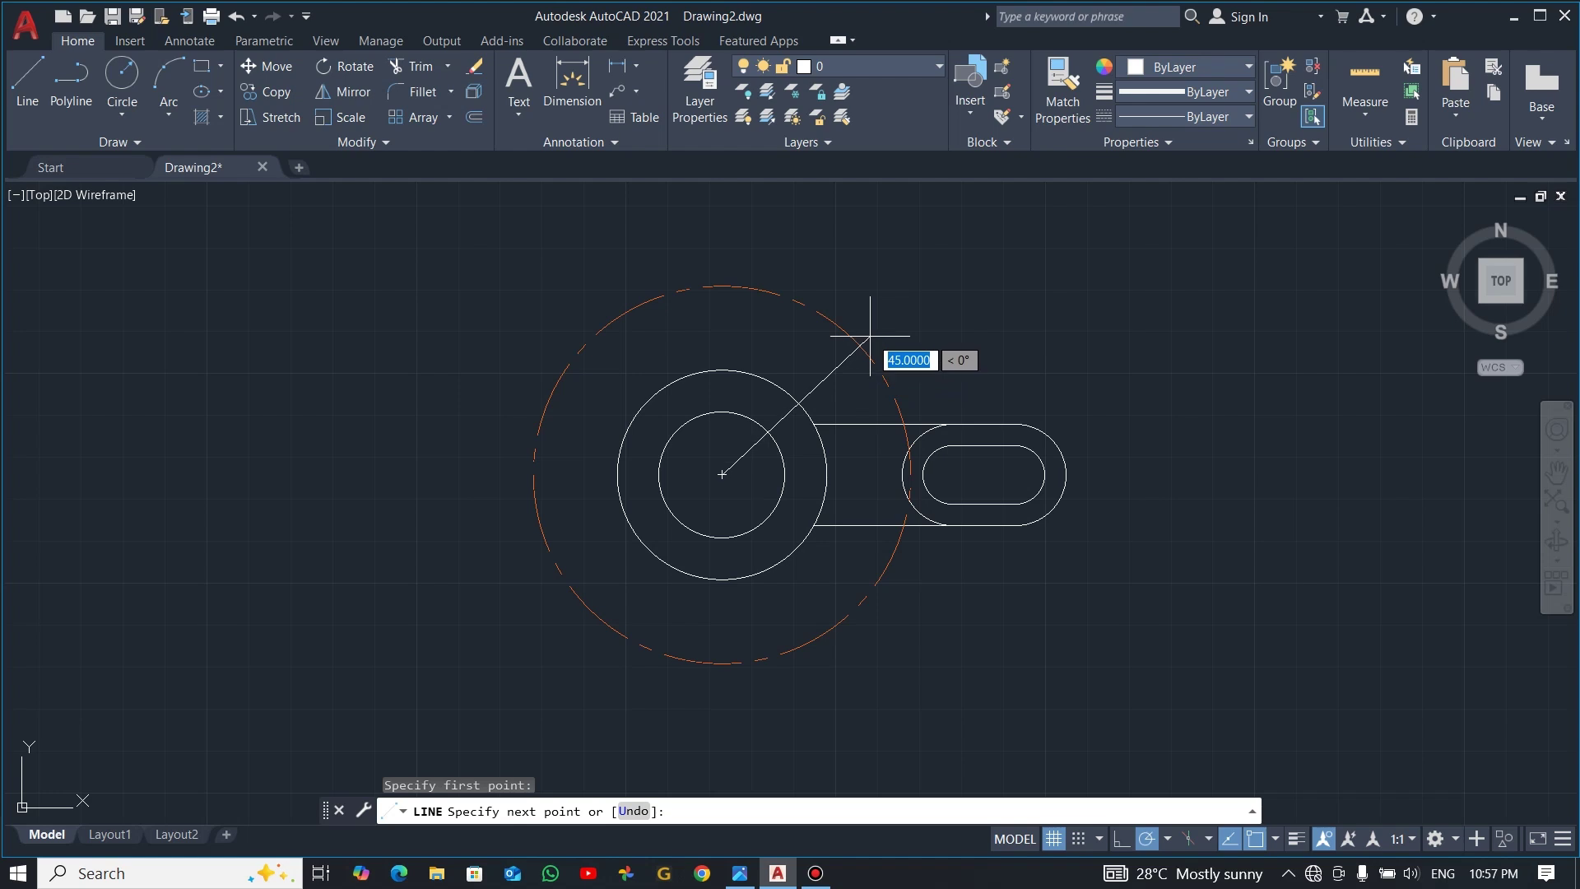
{"action": "key", "text": "Tab"}
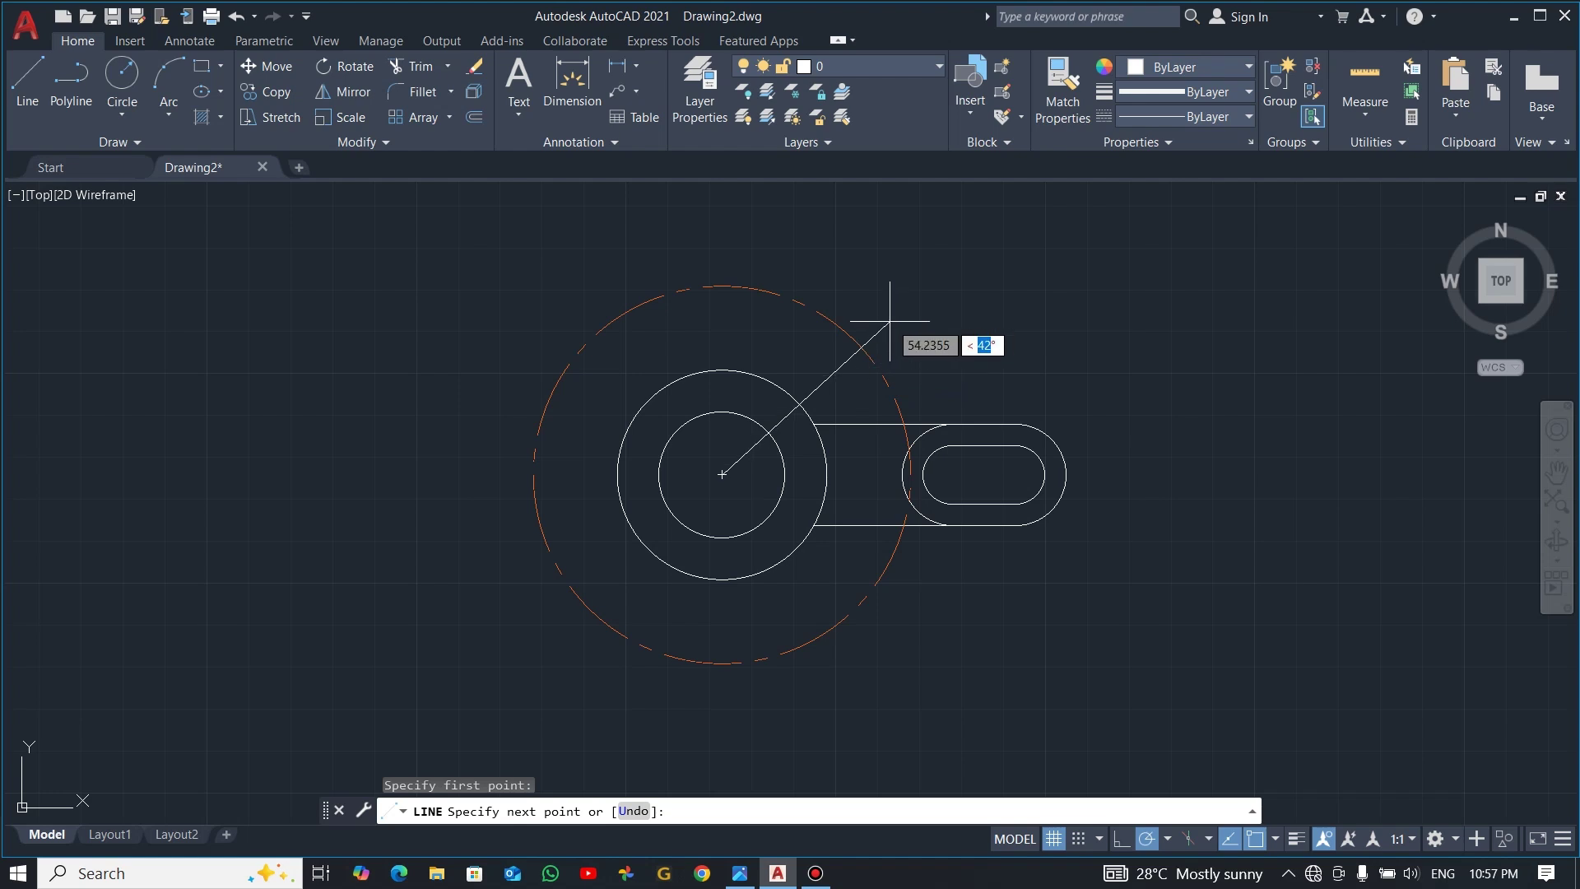
{"action": "type", "text": "50"}
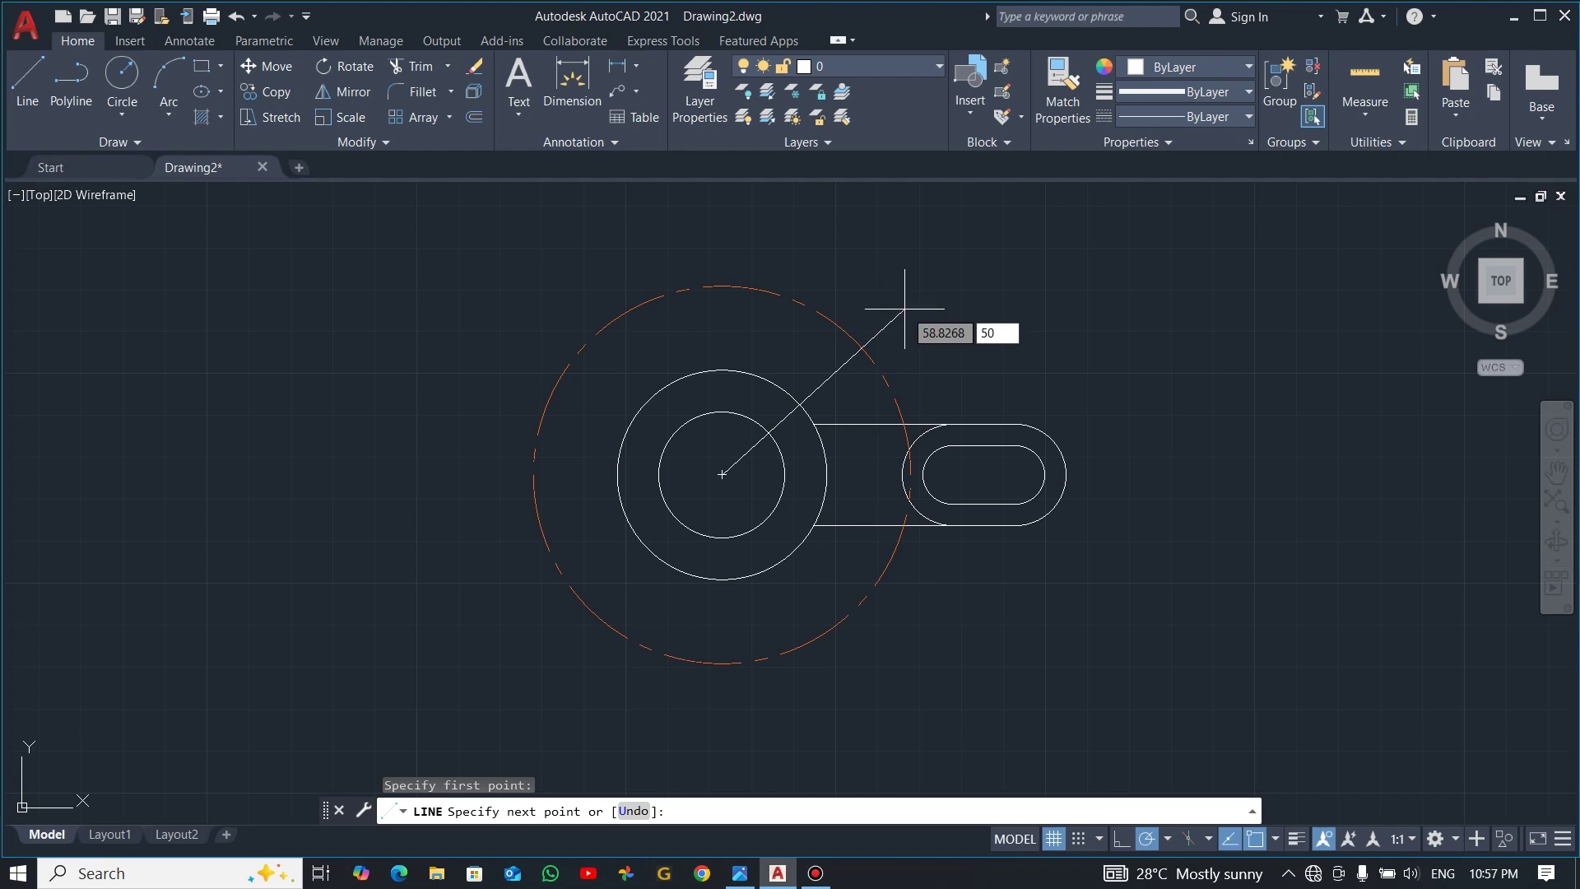
{"action": "key", "text": "Return"}
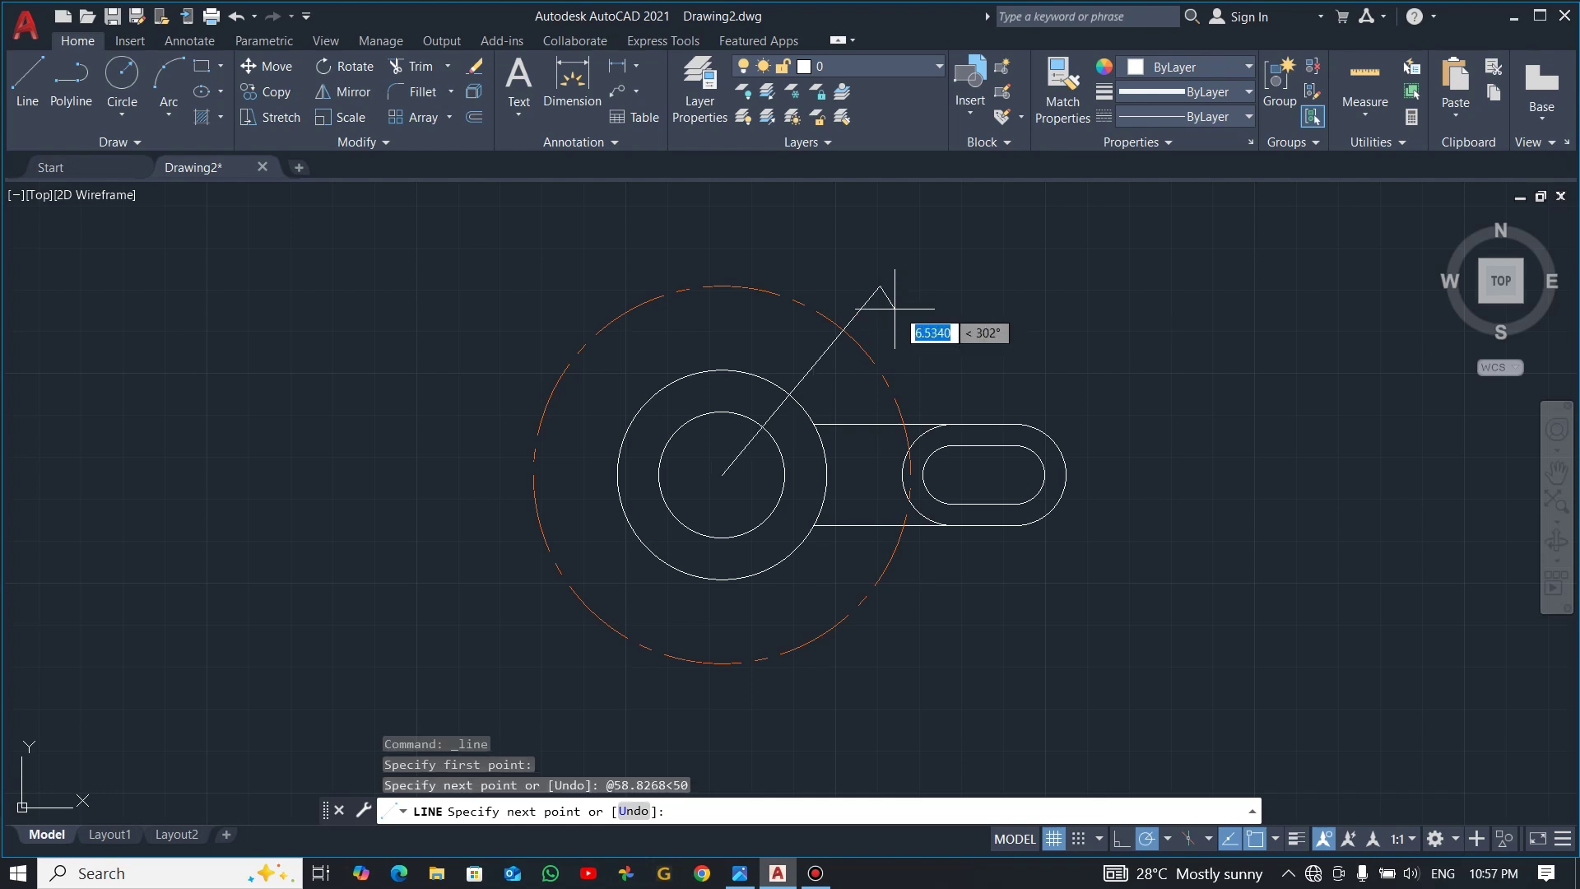
{"action": "key", "text": "Escape"}
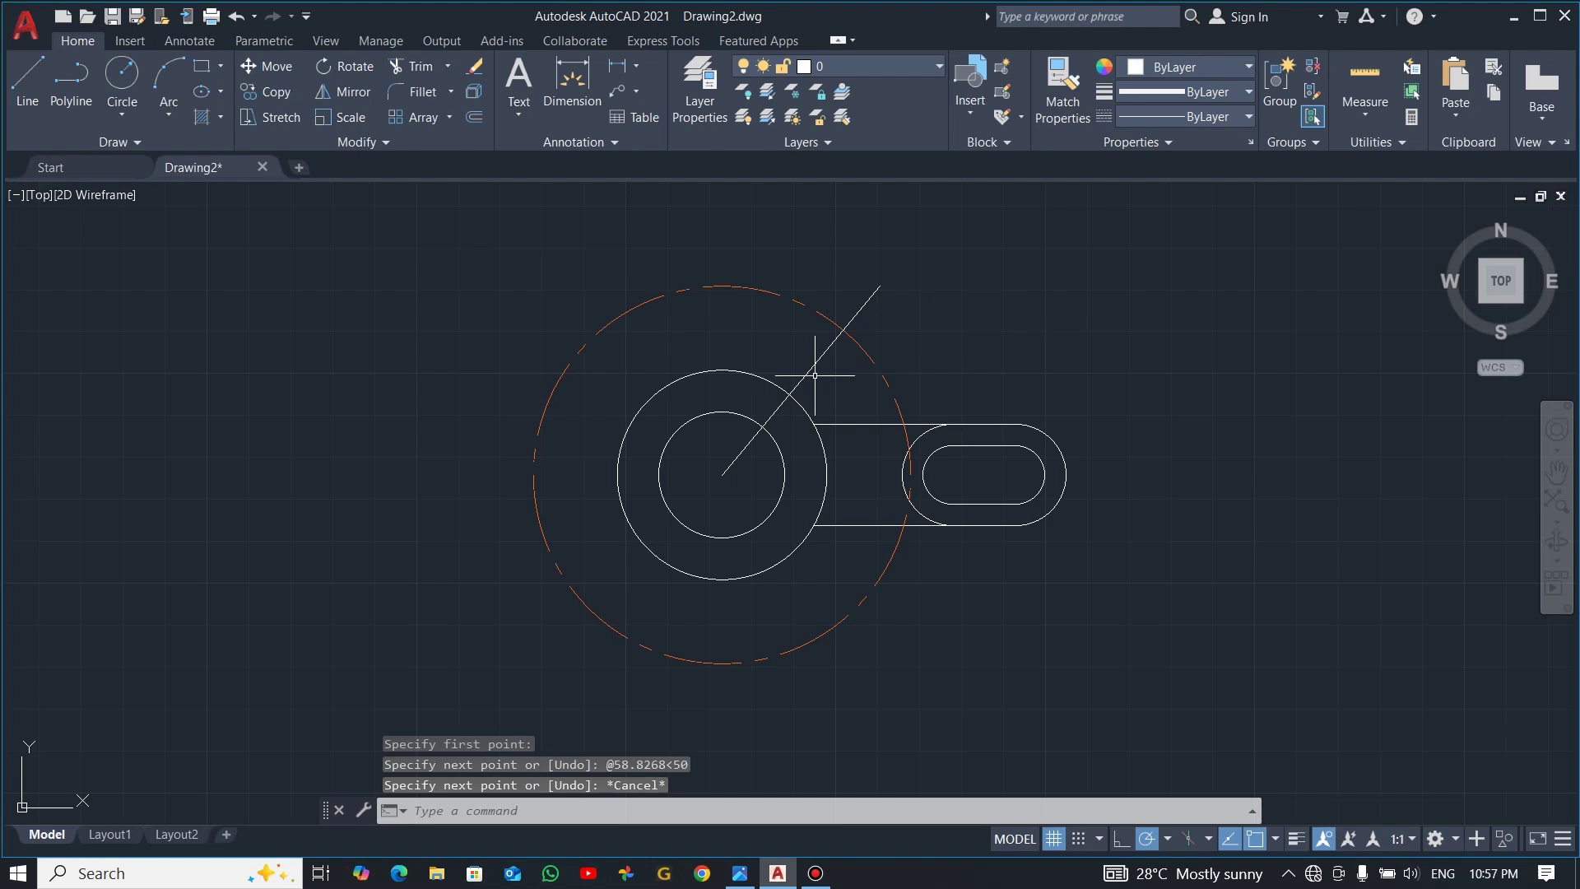
- Draw a vertical line from the large circles' centre up to just beyond the radius 45 circle
{"action": "type", "text": "l"}
{"action": "key", "text": "Return"}
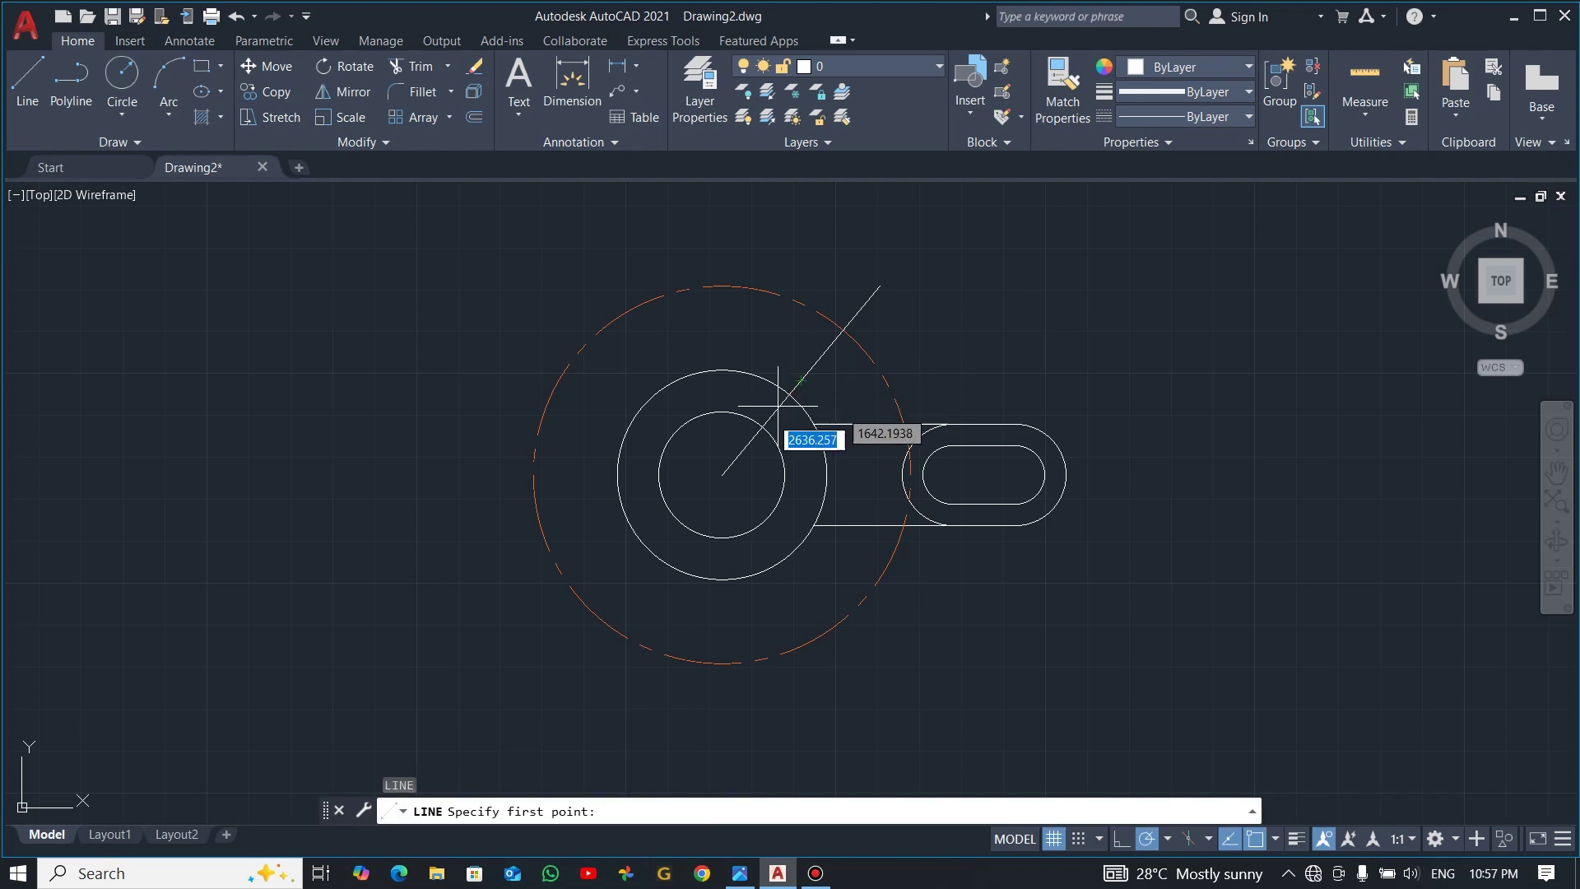
{"action": "left_click", "coordinate": [721, 474]}
{"action": "left_click", "coordinate": [721, 255]}
{"action": "key", "text": "Escape"}
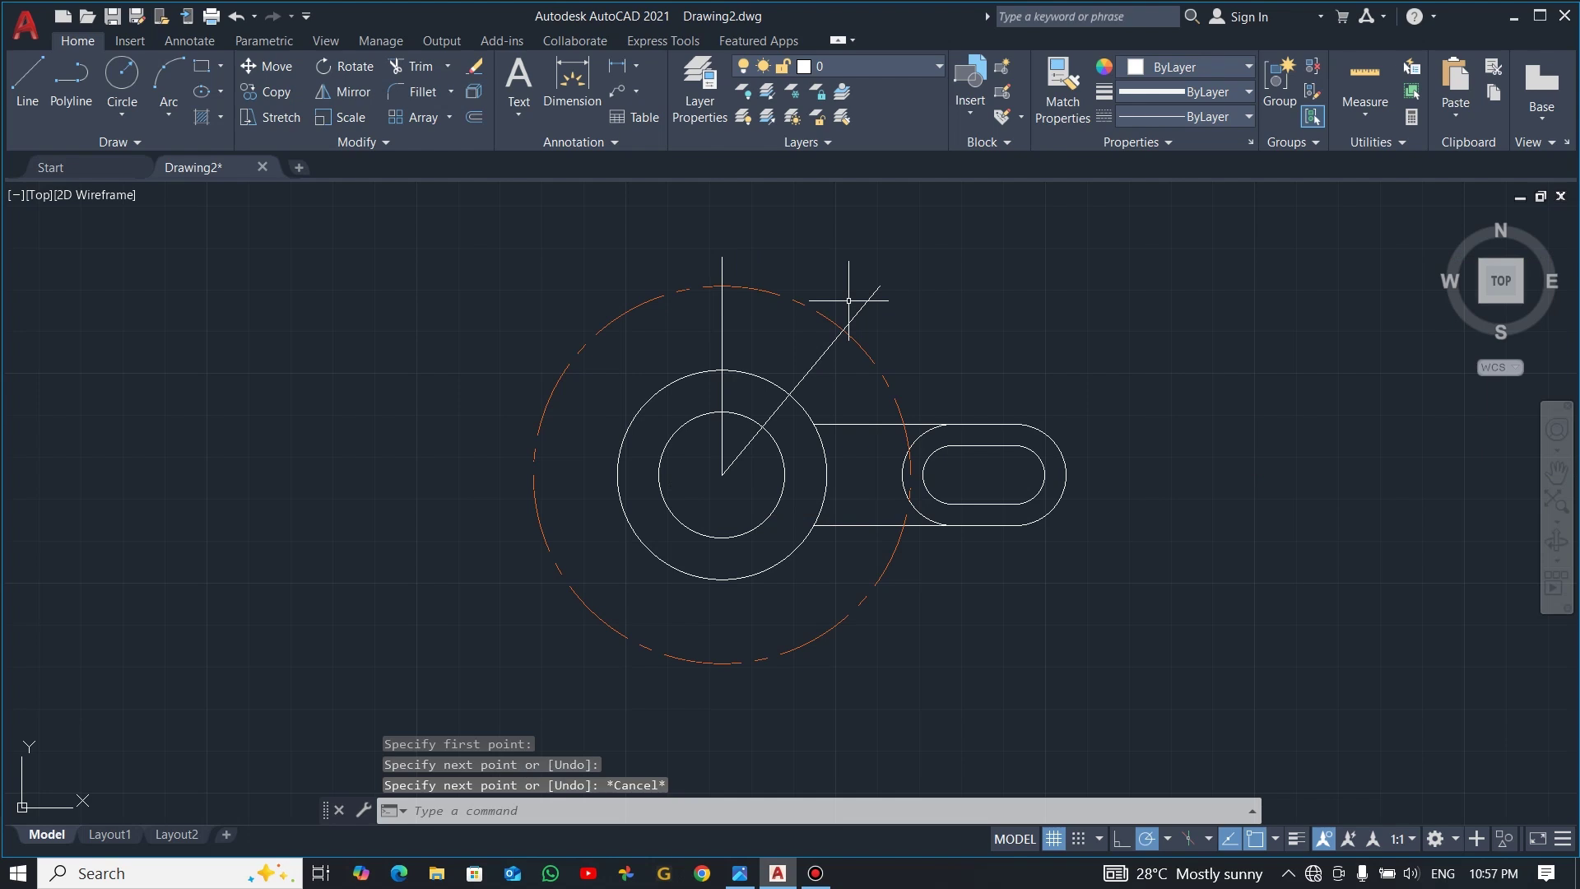
- Check the angle between the vertical and inclined lines with an angular dimension preview, without placing it
{"action": "left_click", "coordinate": [637, 65]}
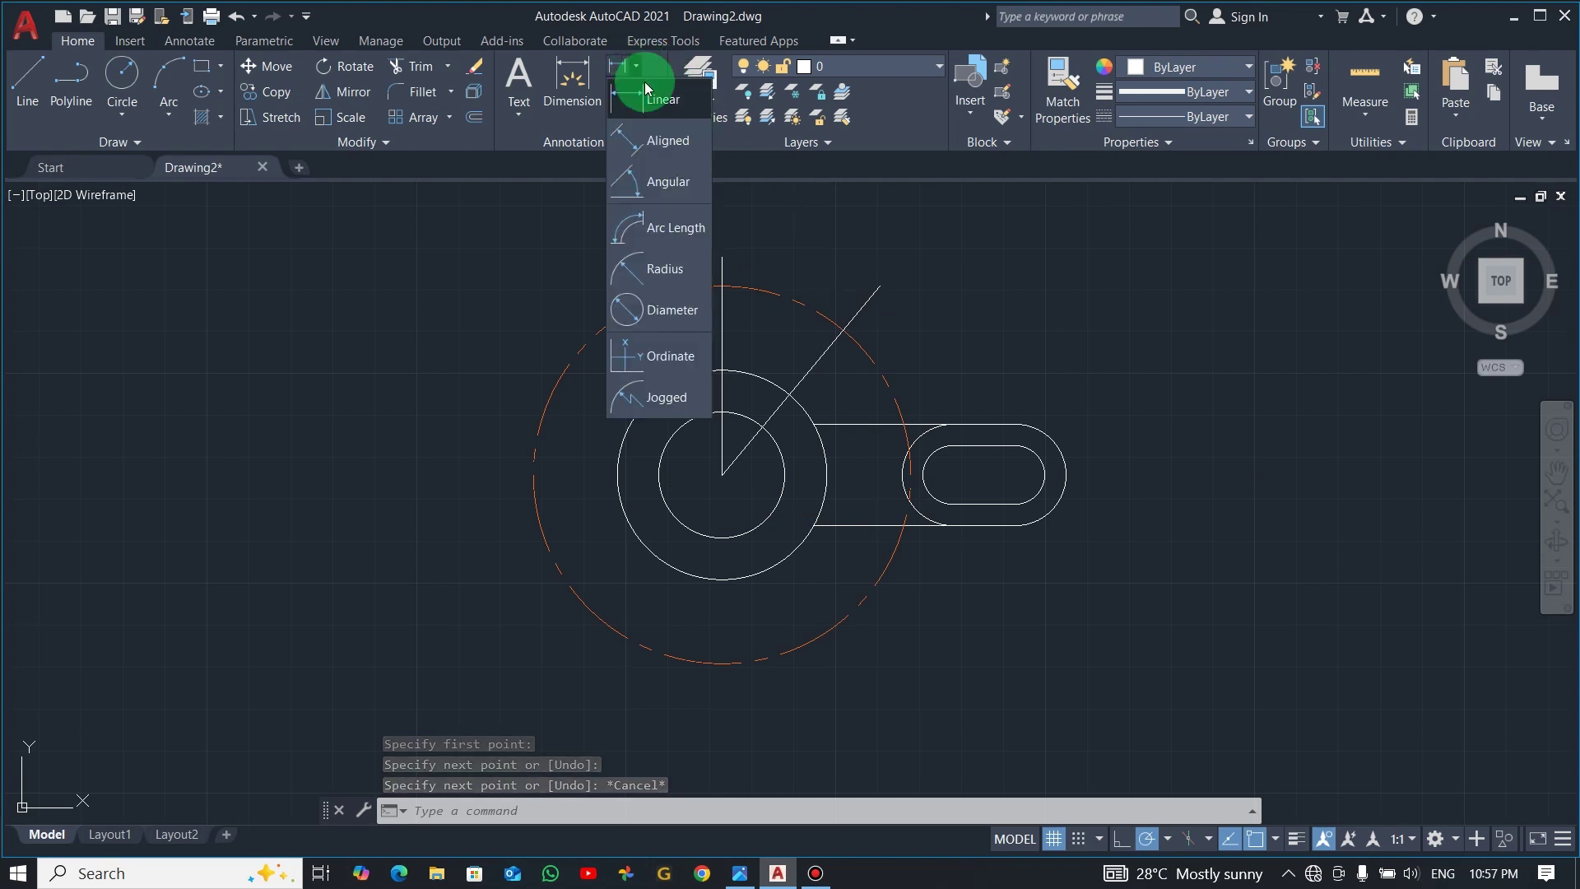
{"action": "left_click", "coordinate": [657, 179]}
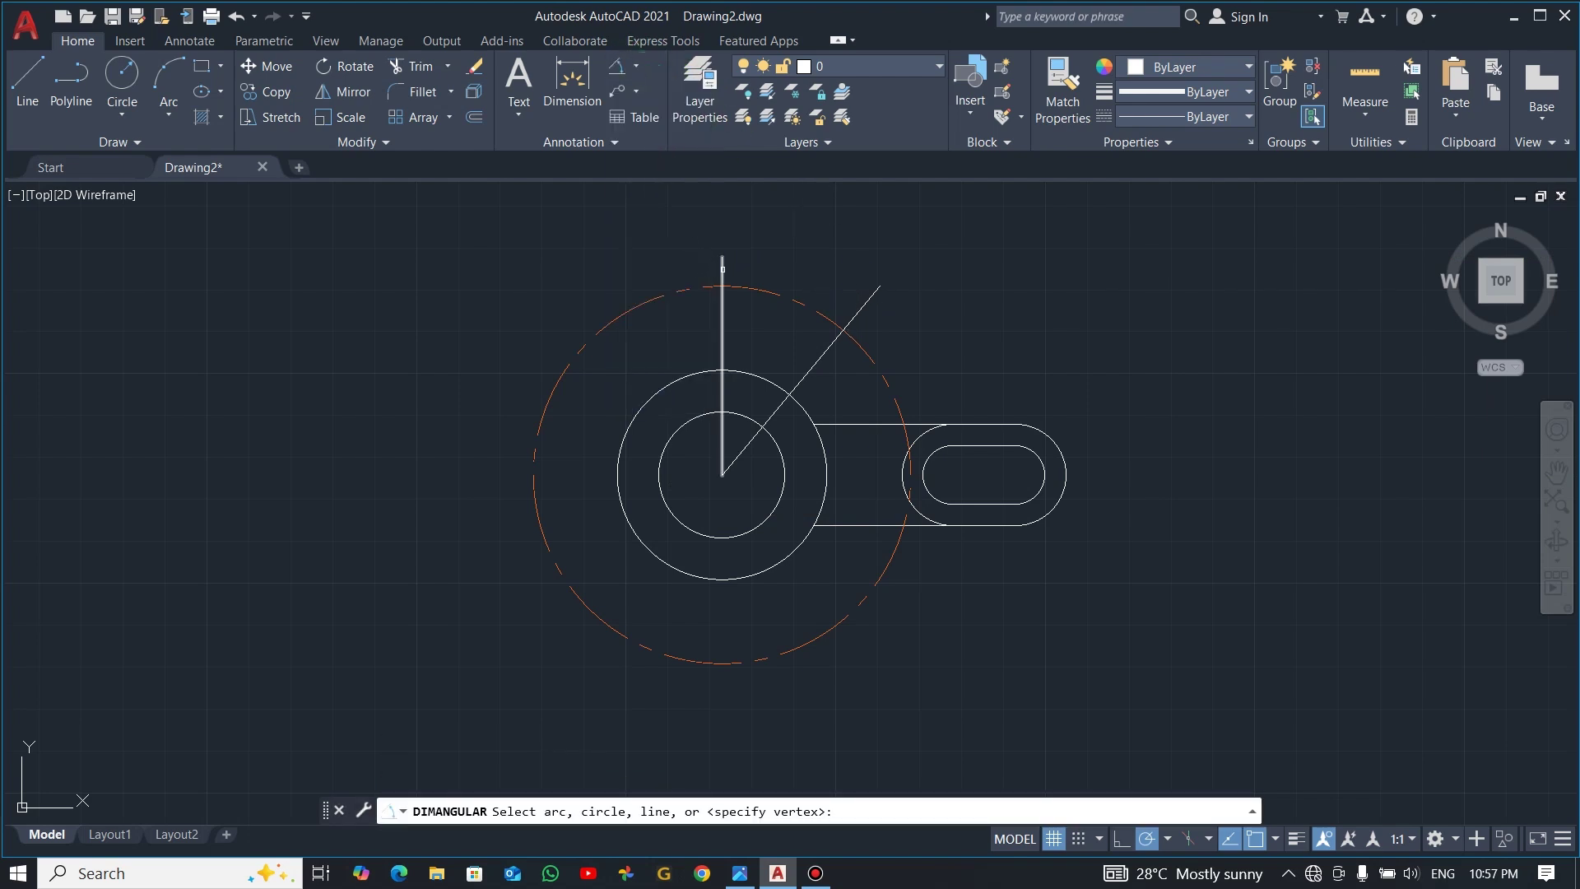
{"action": "left_click", "coordinate": [721, 267]}
{"action": "left_click", "coordinate": [866, 302]}
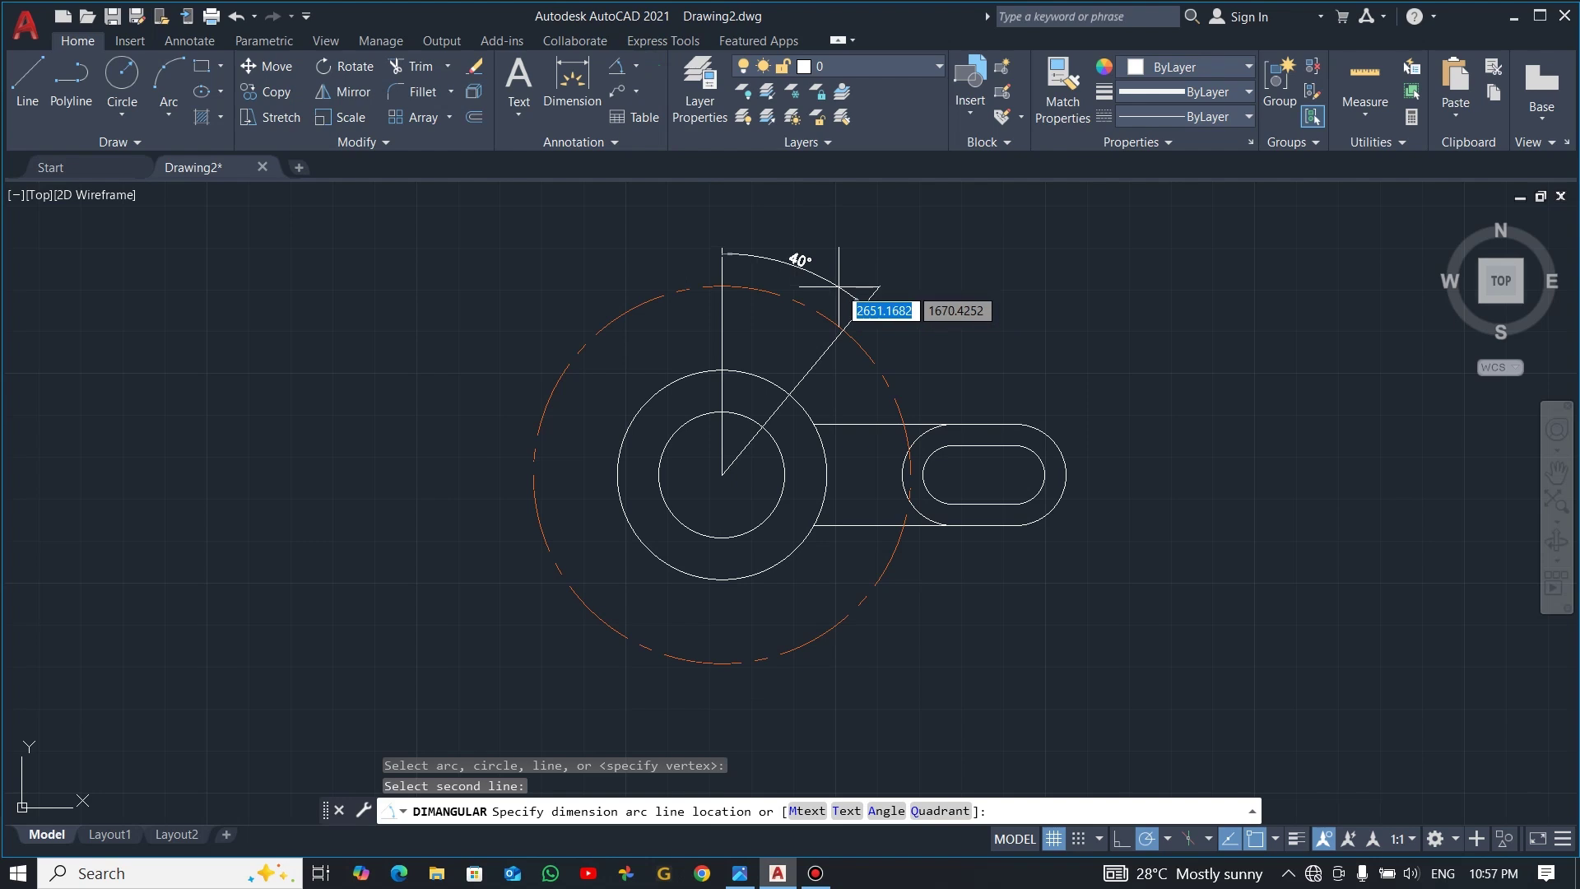
{"action": "scroll", "coordinate": [791, 271], "scroll_direction": "up", "scroll_amount": 3}
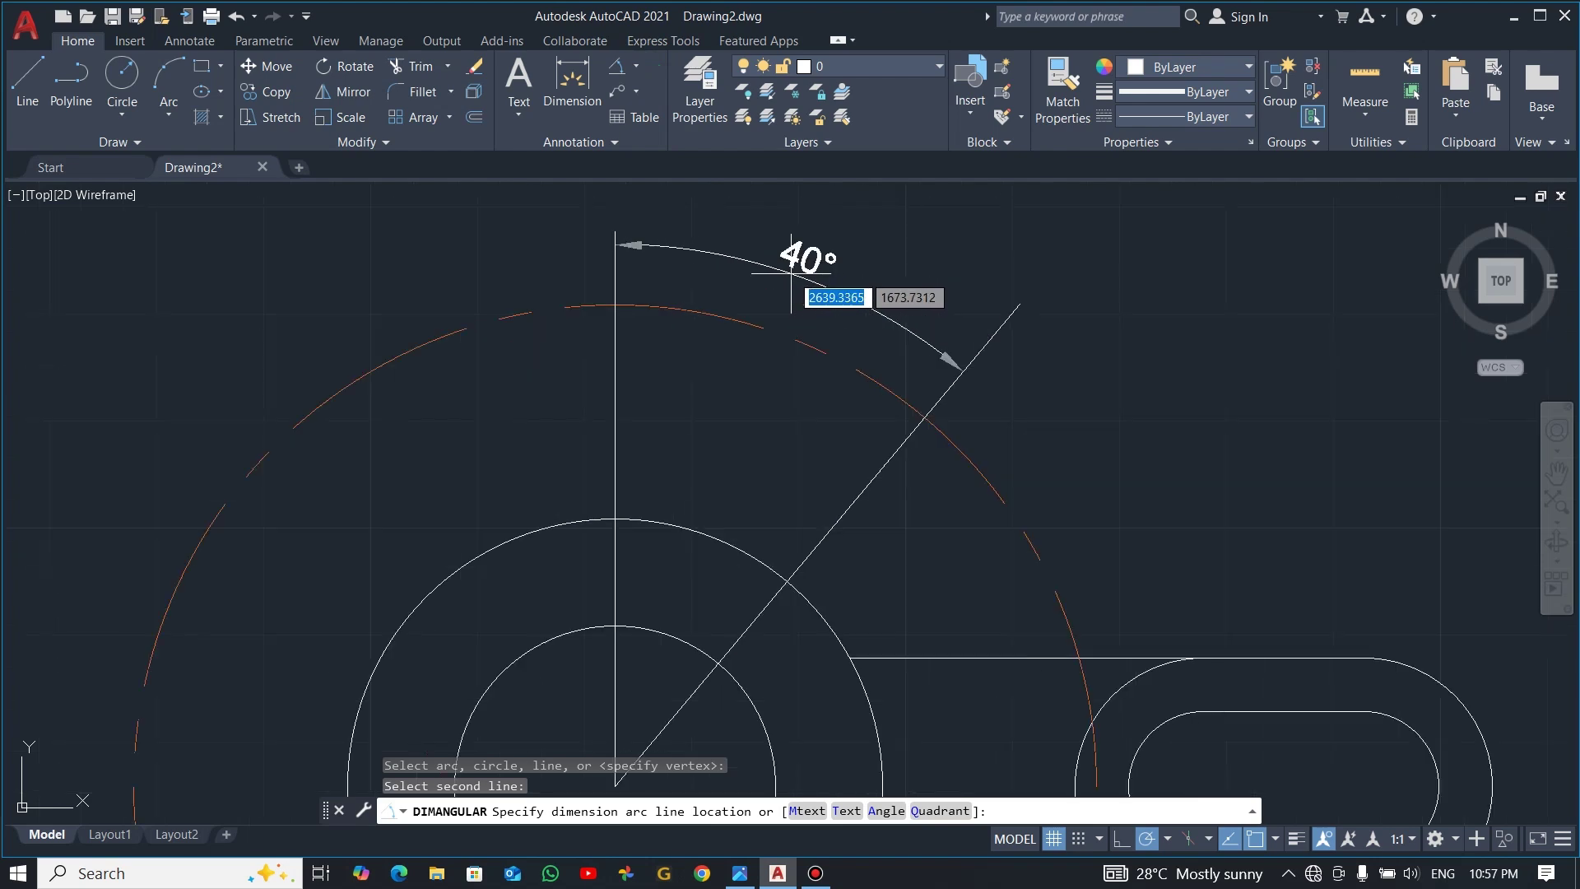
{"action": "scroll", "coordinate": [792, 272], "scroll_direction": "down", "scroll_amount": 2}
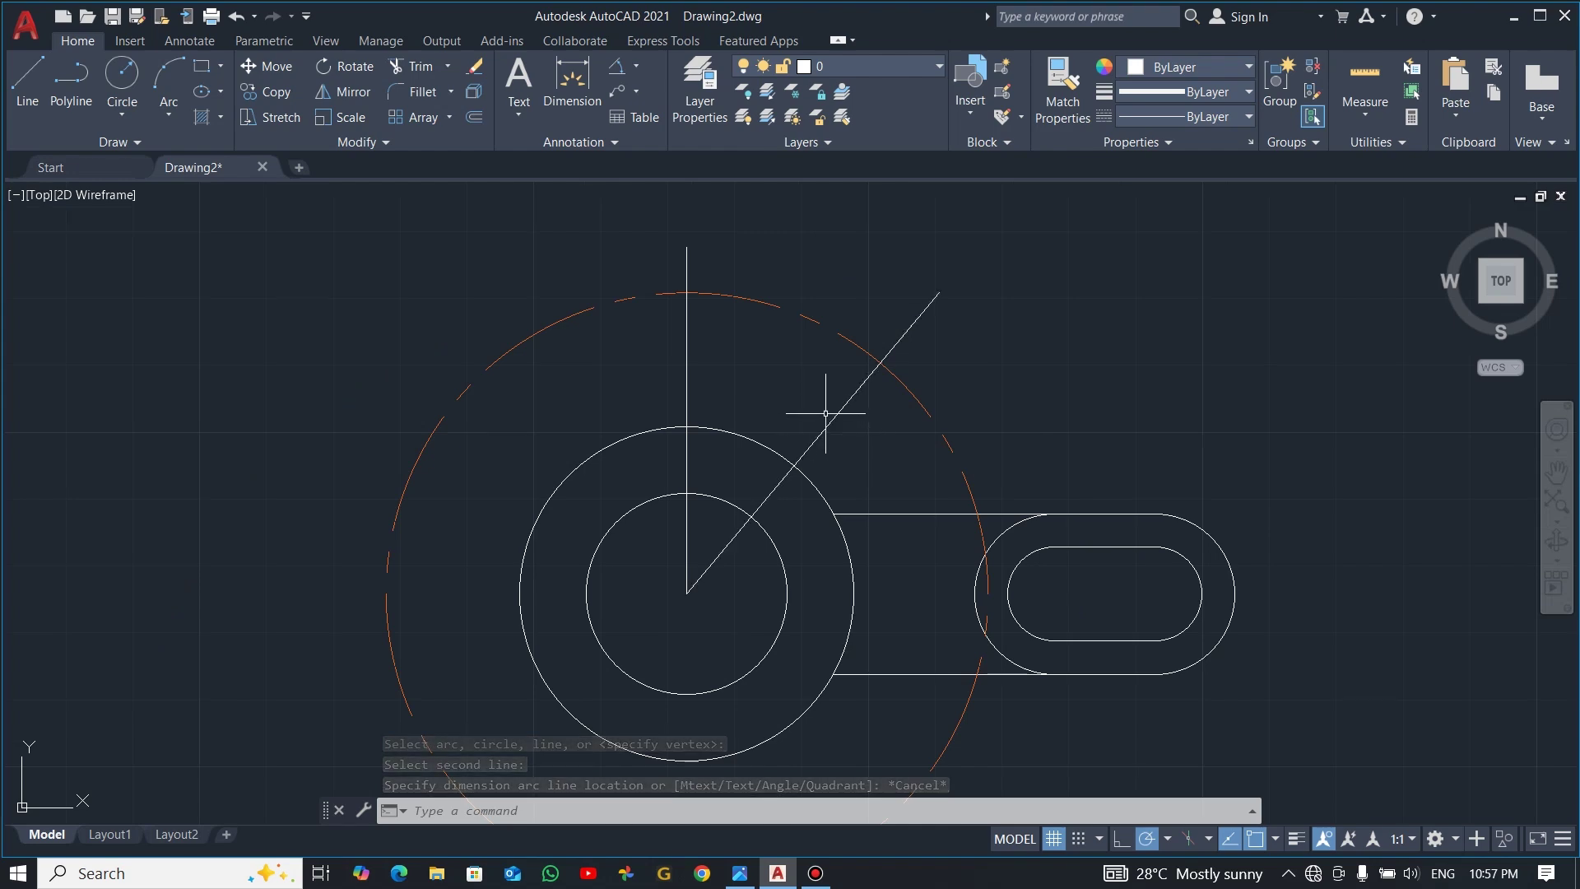
- Draw a circle of radius 5 where the vertical line crosses the radius 45 circle, taking the size from the reference drawing
{"action": "key", "text": "alt+Tab"}
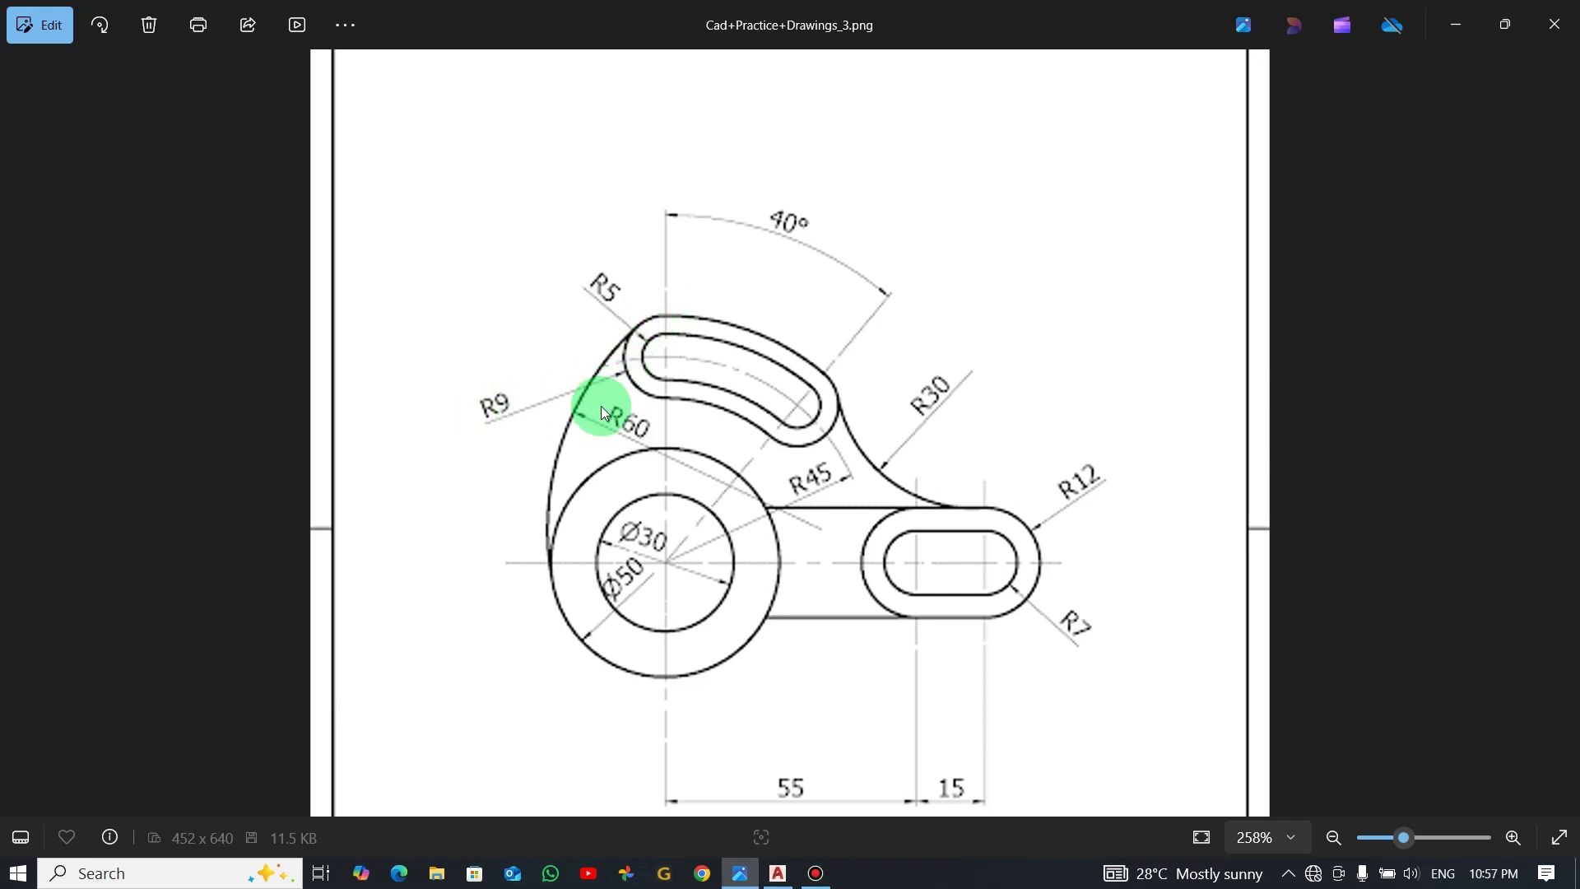
{"action": "key", "text": "alt+Tab"}
{"action": "left_click", "coordinate": [121, 78]}
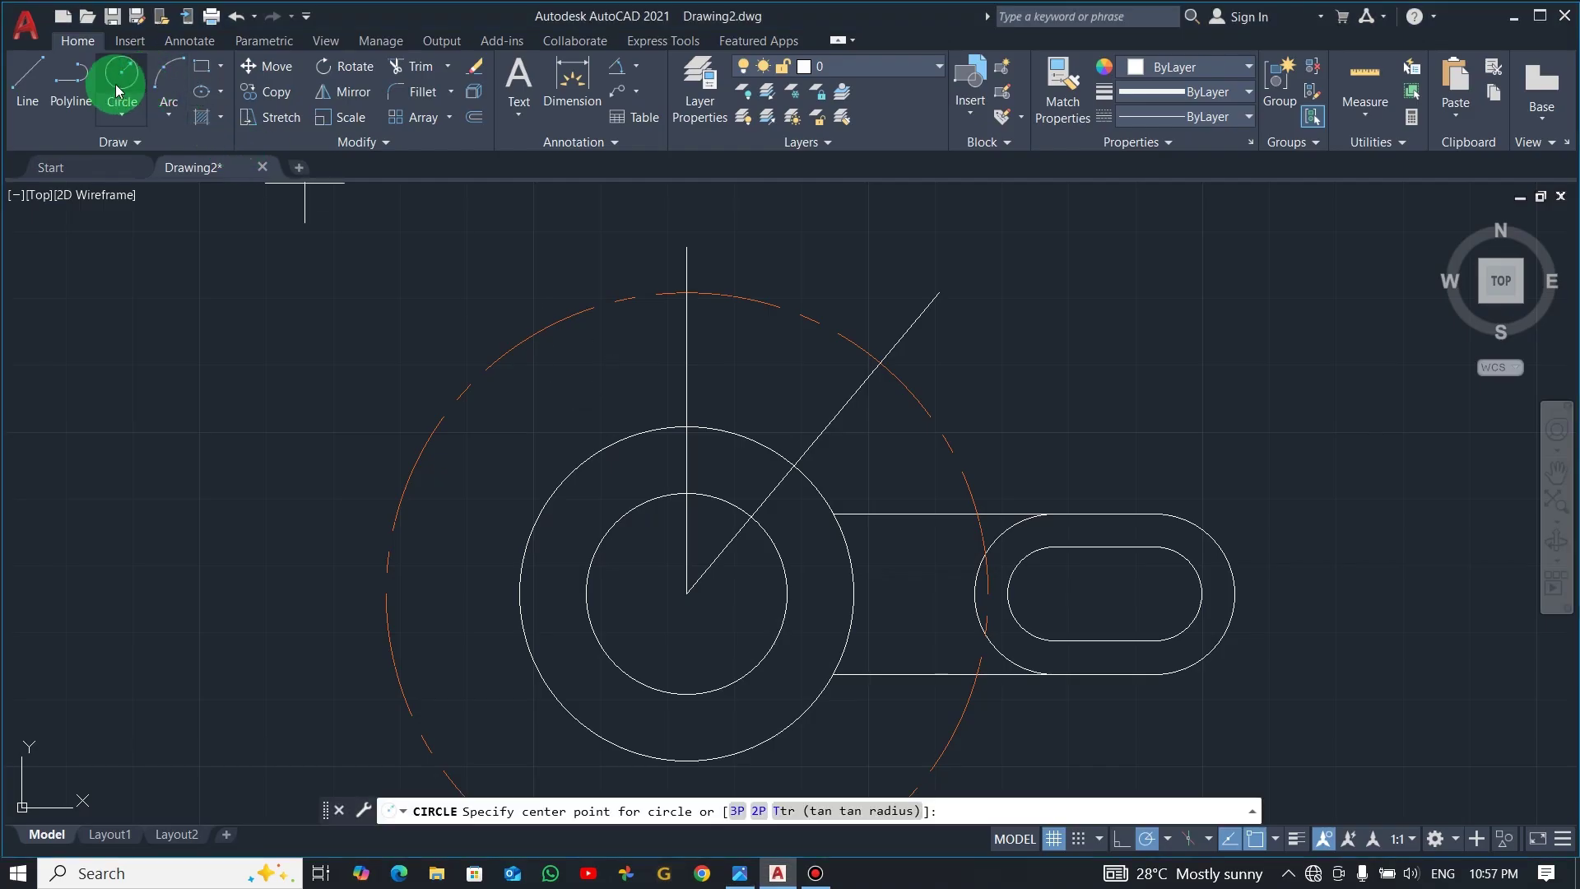
{"action": "left_click", "coordinate": [686, 292]}
{"action": "type", "text": "5"}
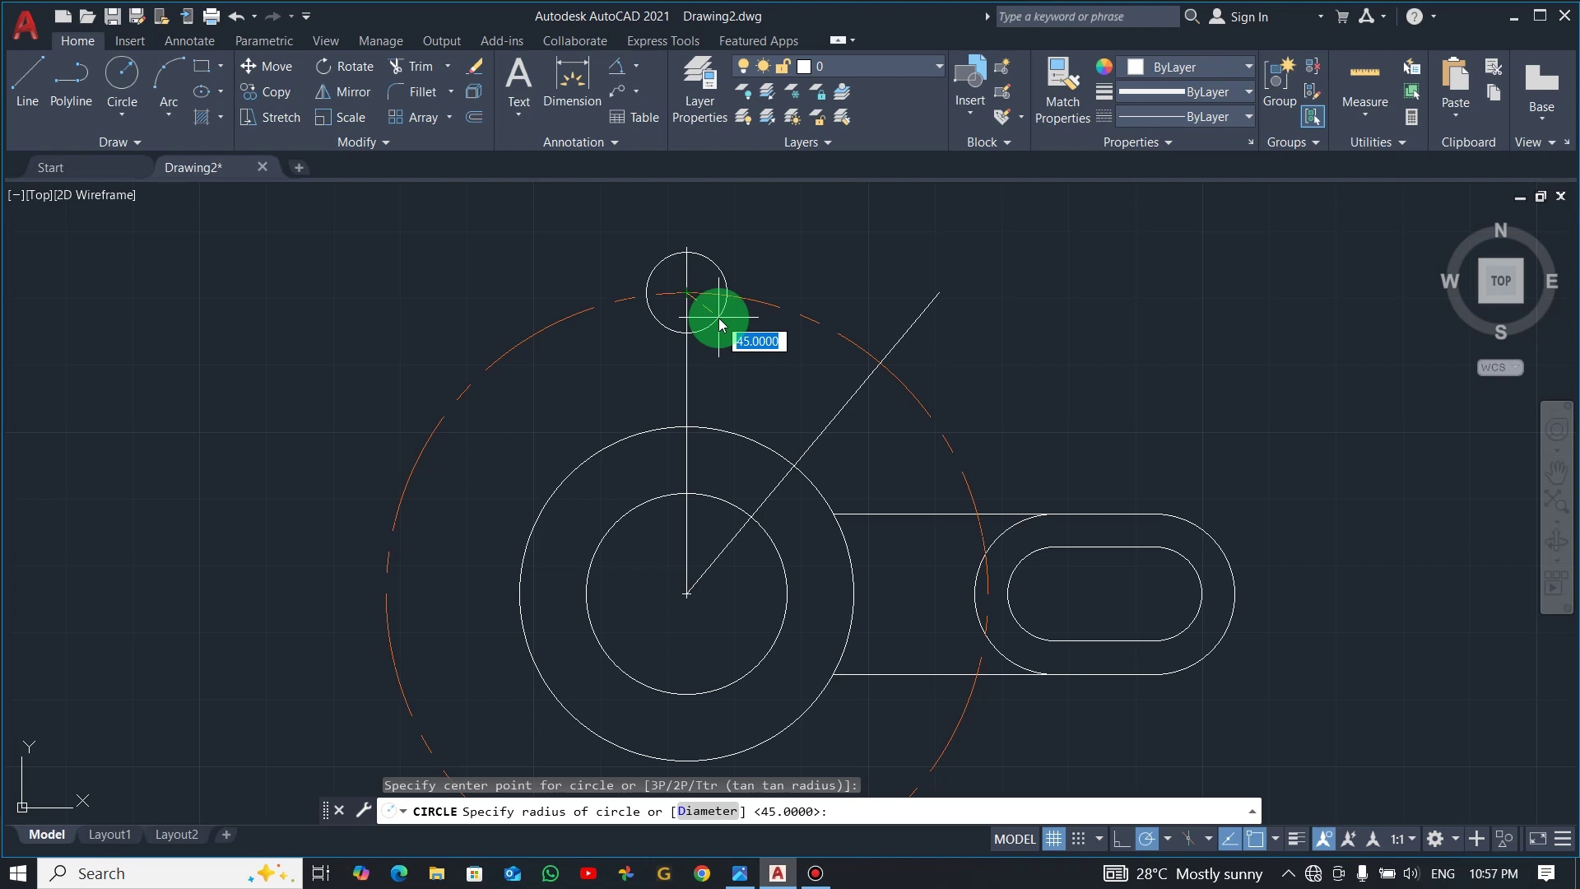
{"action": "key", "text": "Return"}
- Draw a circle of radius 9 concentric with the radius 5 circle on the vertical line
{"action": "left_click", "coordinate": [122, 78]}
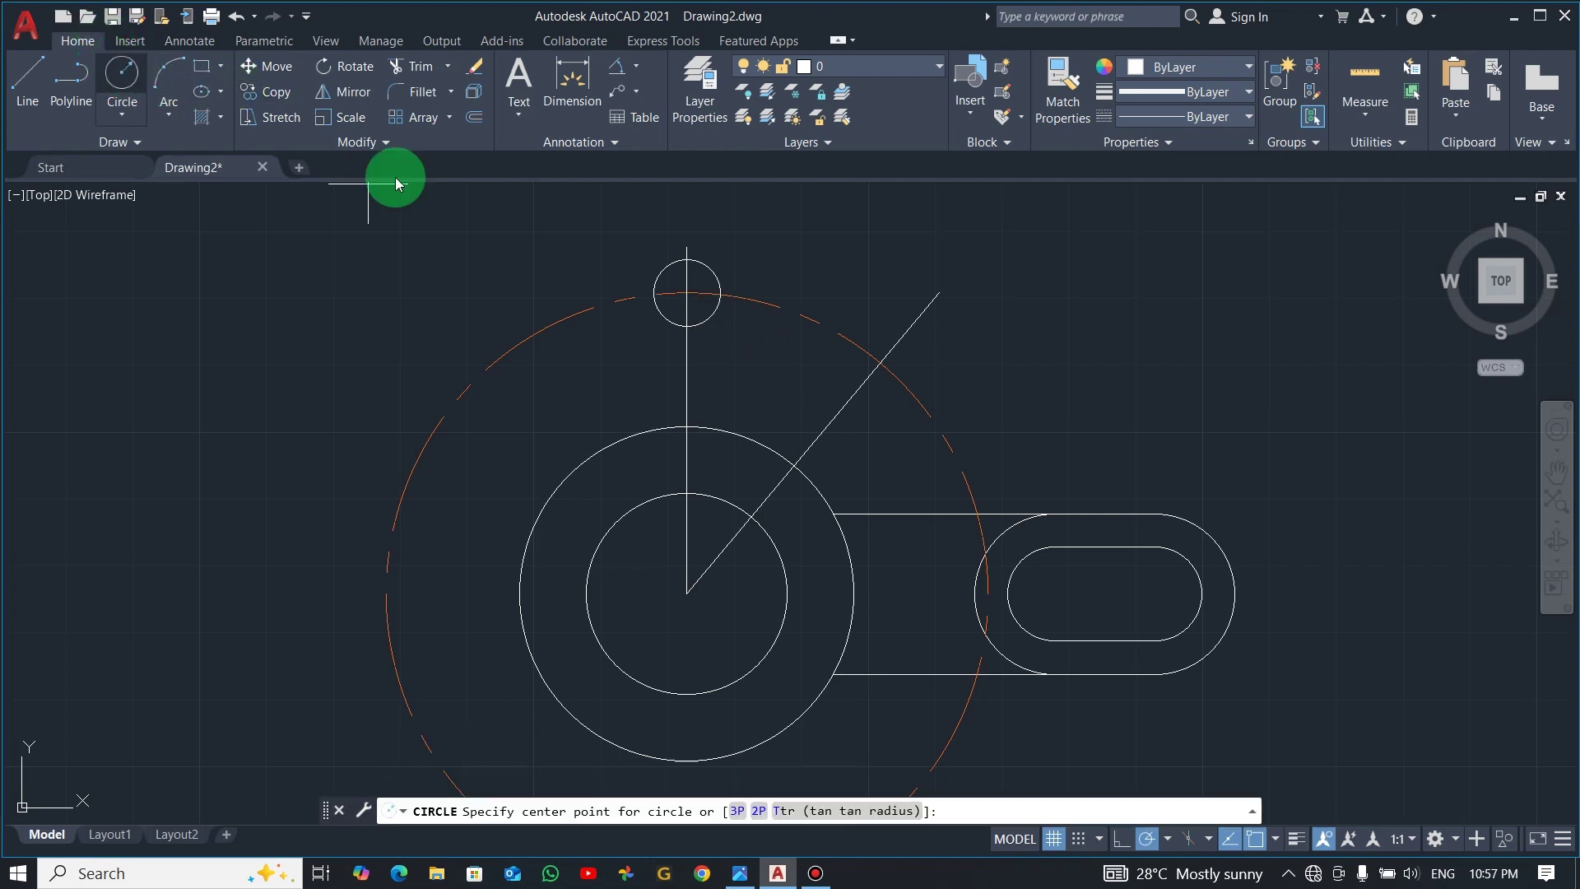
{"action": "left_click", "coordinate": [686, 292]}
{"action": "type", "text": "9"}
{"action": "key", "text": "Return"}
{"action": "key", "text": "Escape"}
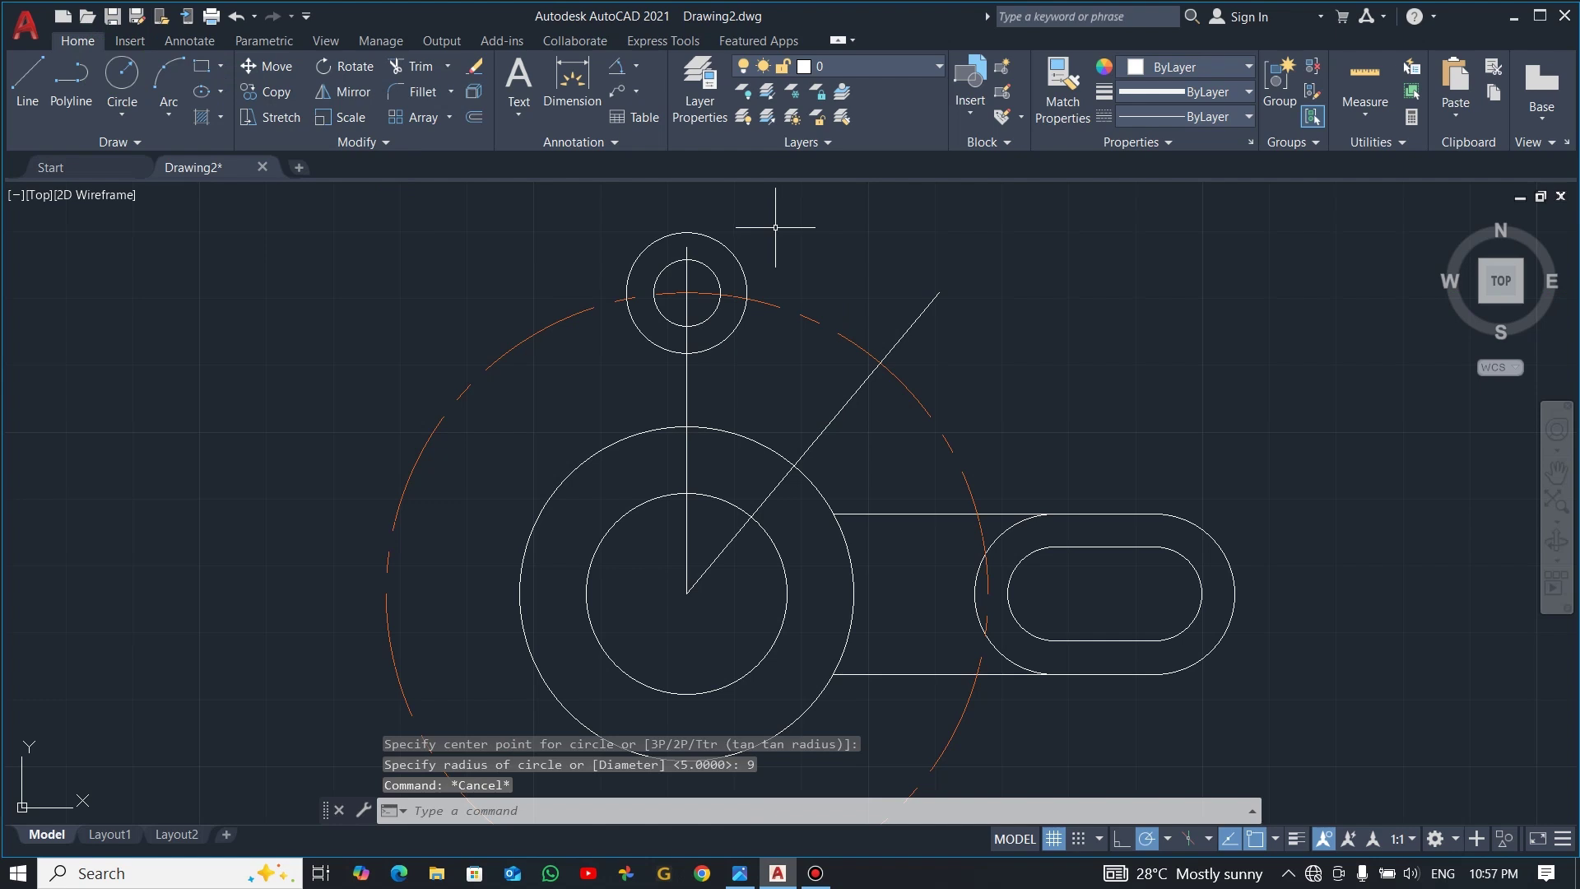
- Copy the radius 5 and radius 9 circles from their centre to the inclined line's intersection with the radius 45 circle
{"action": "left_click", "coordinate": [774, 224]}
{"action": "left_click", "coordinate": [706, 283]}
{"action": "type", "text": "co"}
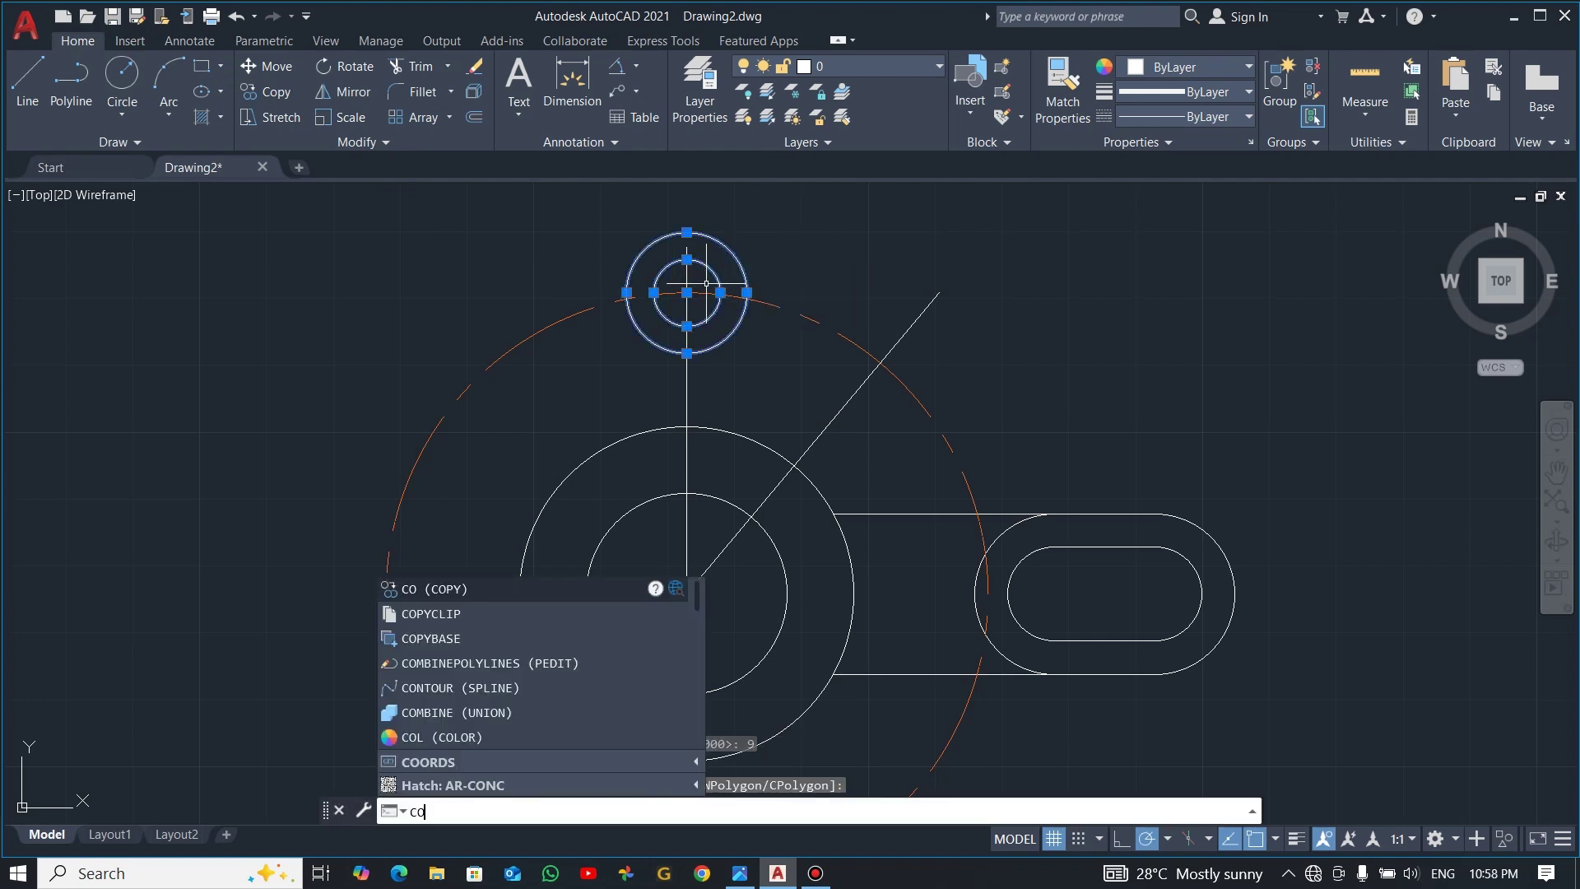
{"action": "key", "text": "Return"}
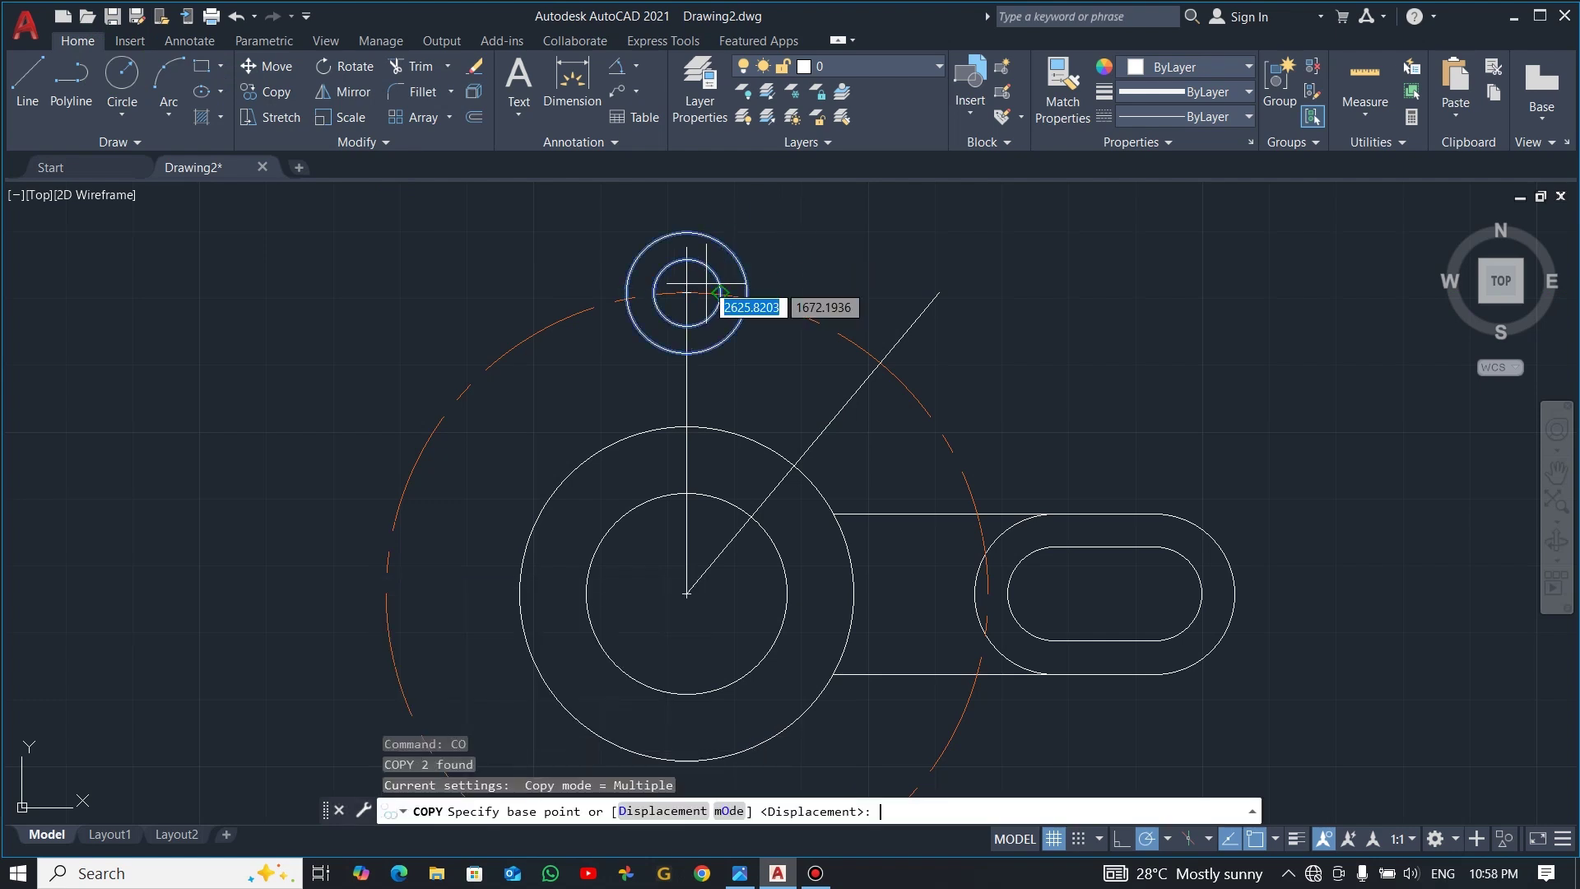
{"action": "left_click", "coordinate": [687, 292]}
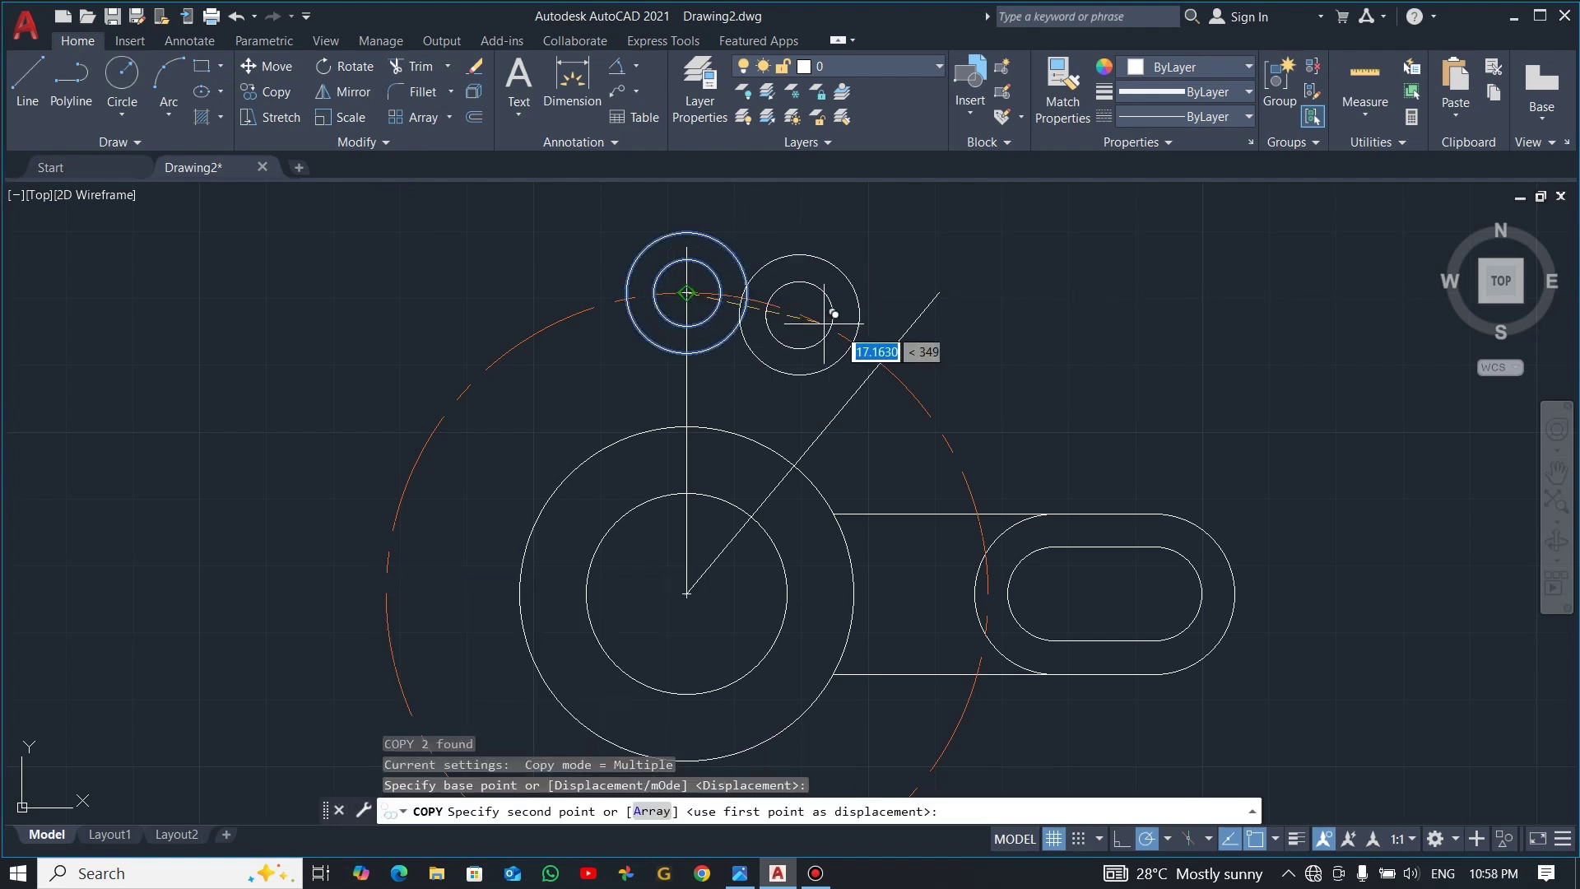
{"action": "left_click", "coordinate": [879, 362]}
{"action": "key", "text": "Escape"}
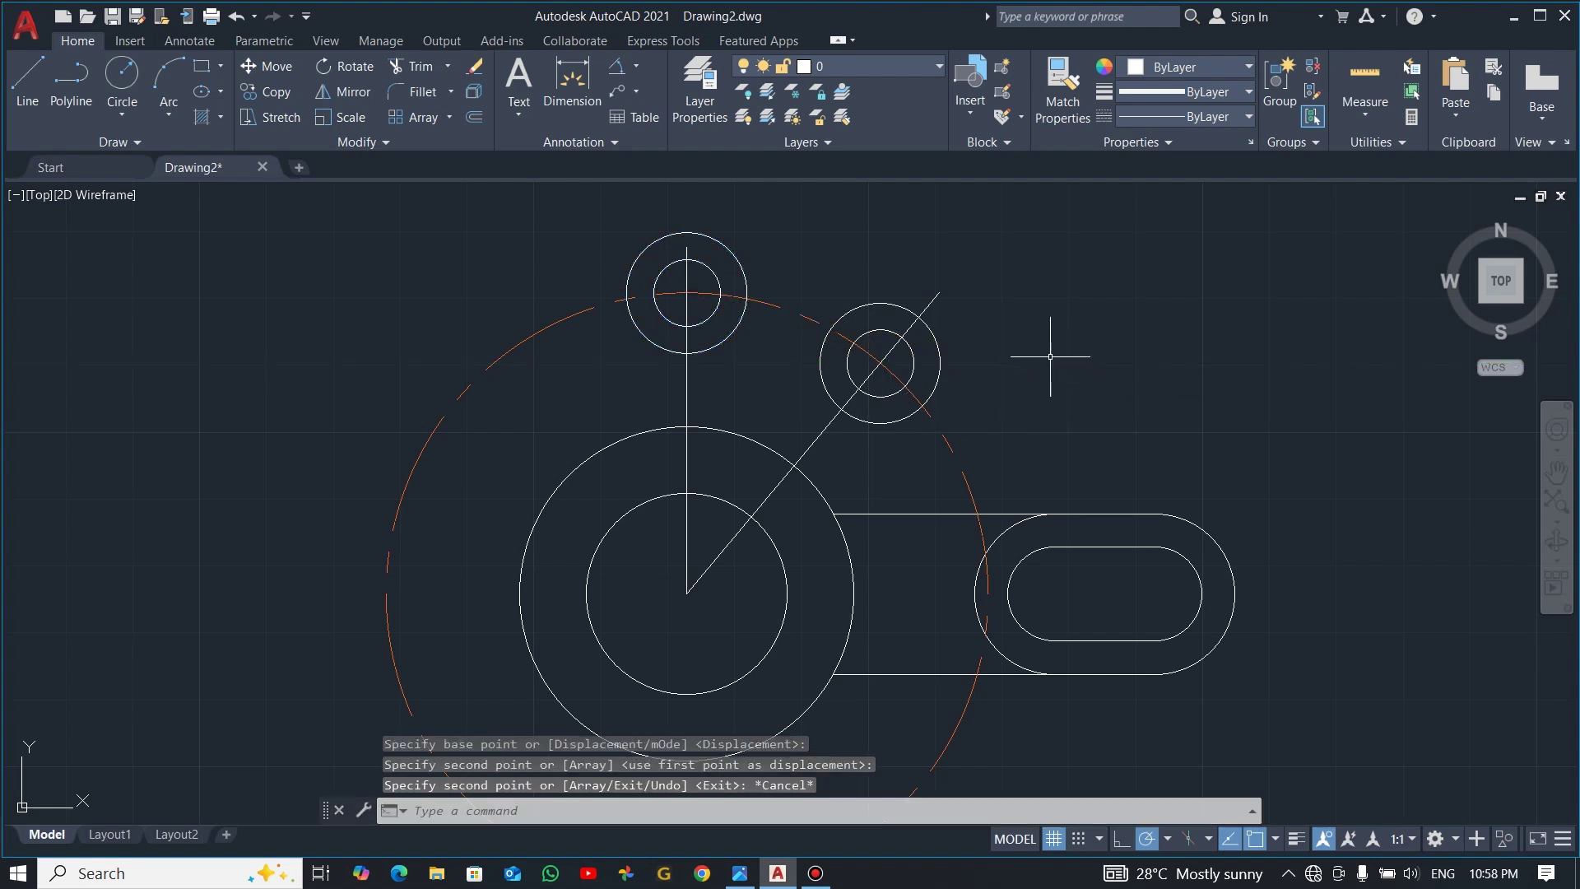
- Draw two circles concentric with the large ones, through the lowest points of the radius 9 and radius 5 circles on the vertical line
{"action": "left_click", "coordinate": [111, 73]}
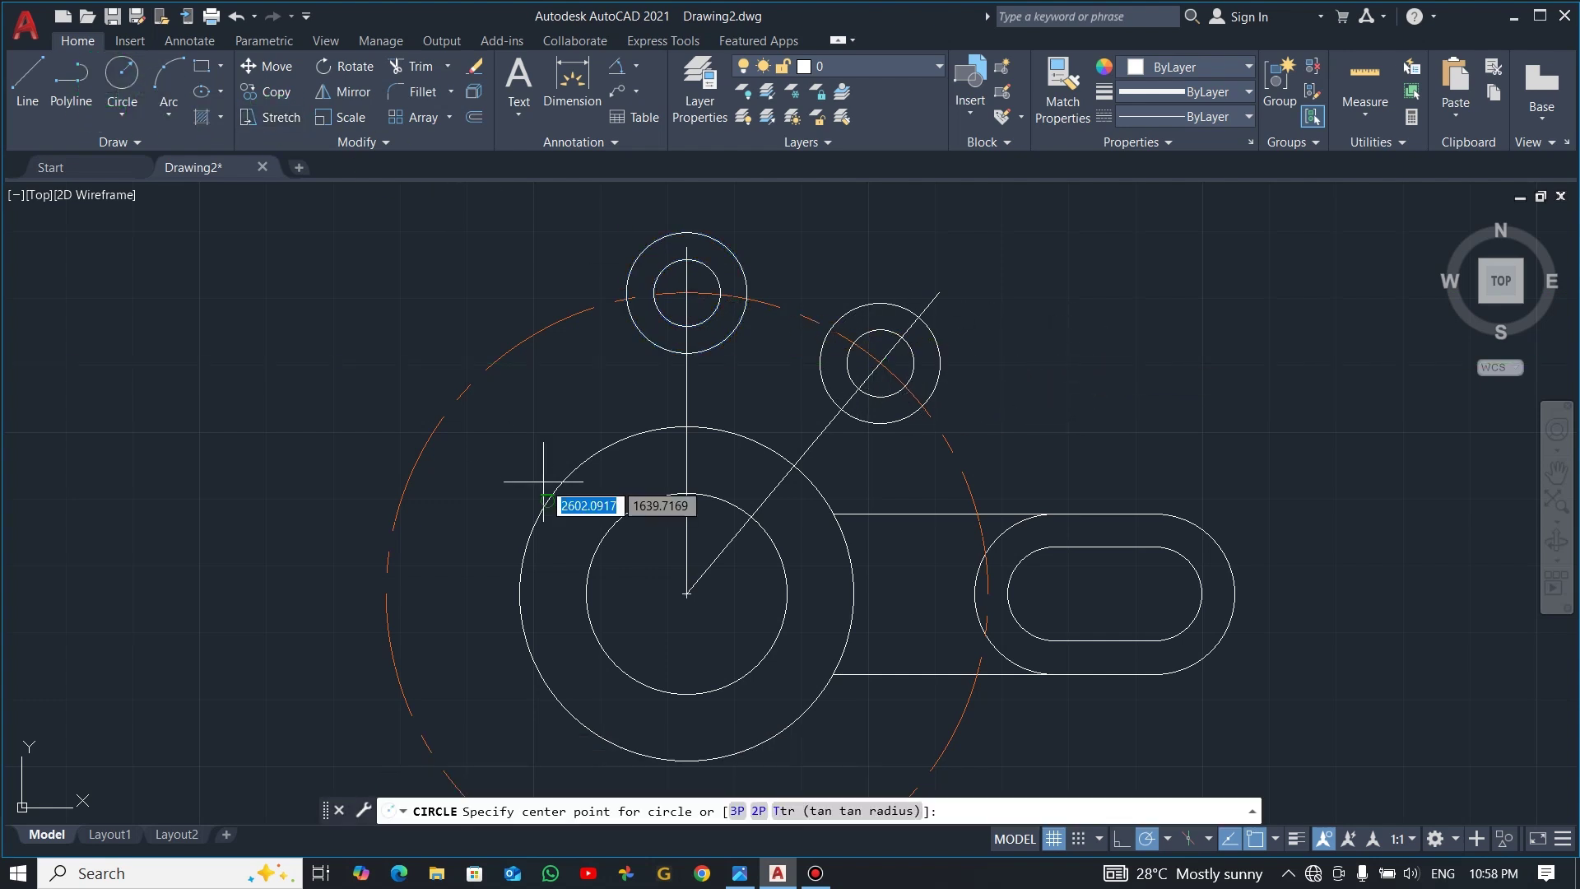
{"action": "left_click", "coordinate": [686, 593]}
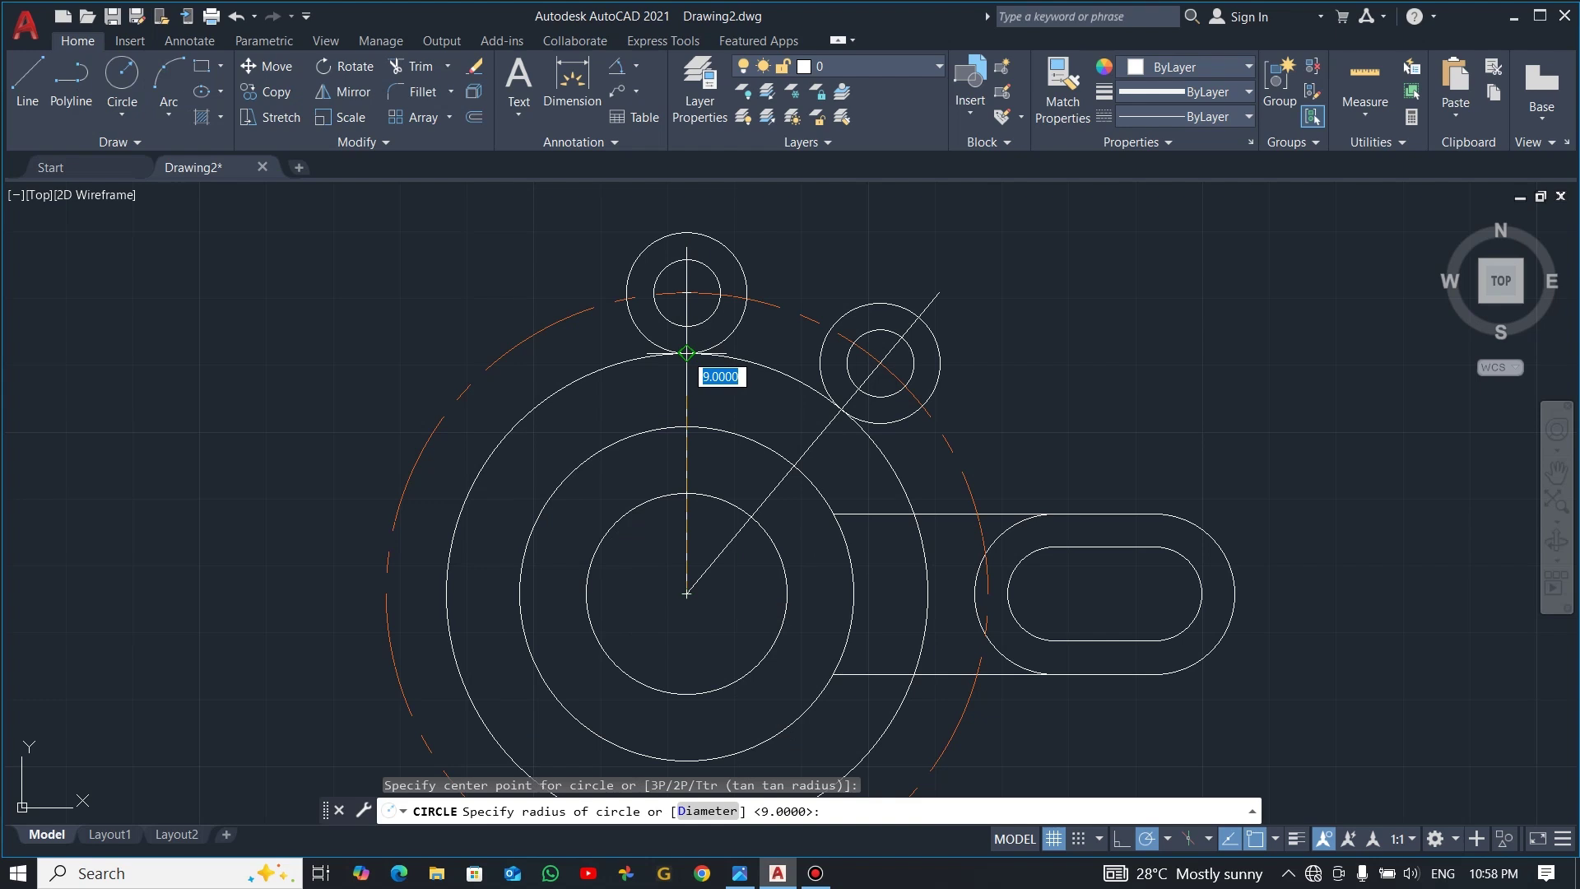
{"action": "left_click", "coordinate": [686, 352]}
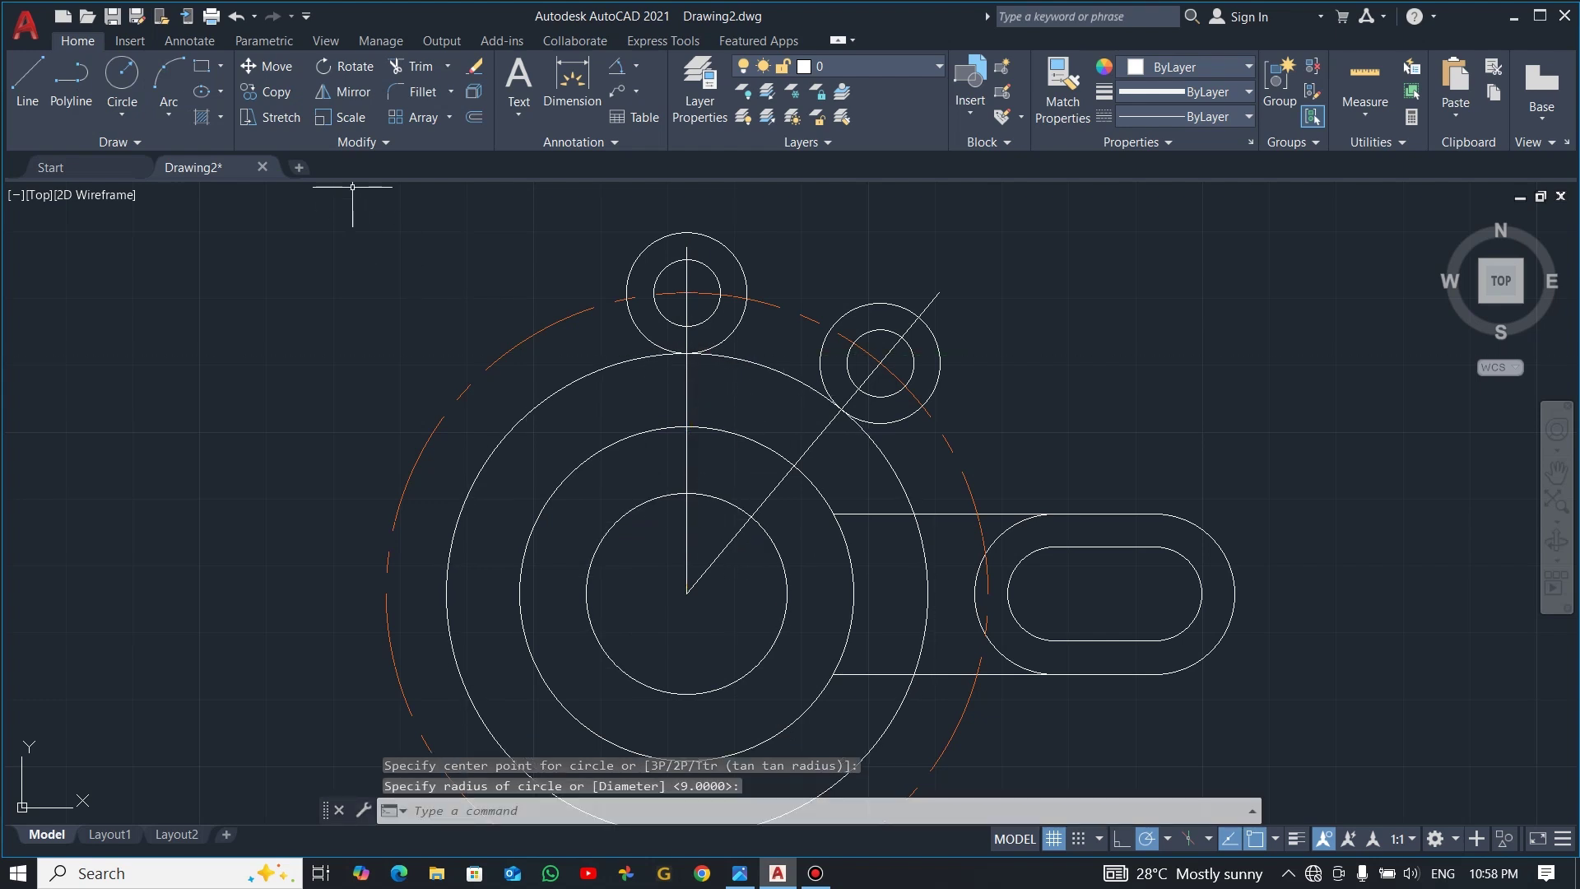
{"action": "key", "text": "Return"}
{"action": "left_click", "coordinate": [687, 593]}
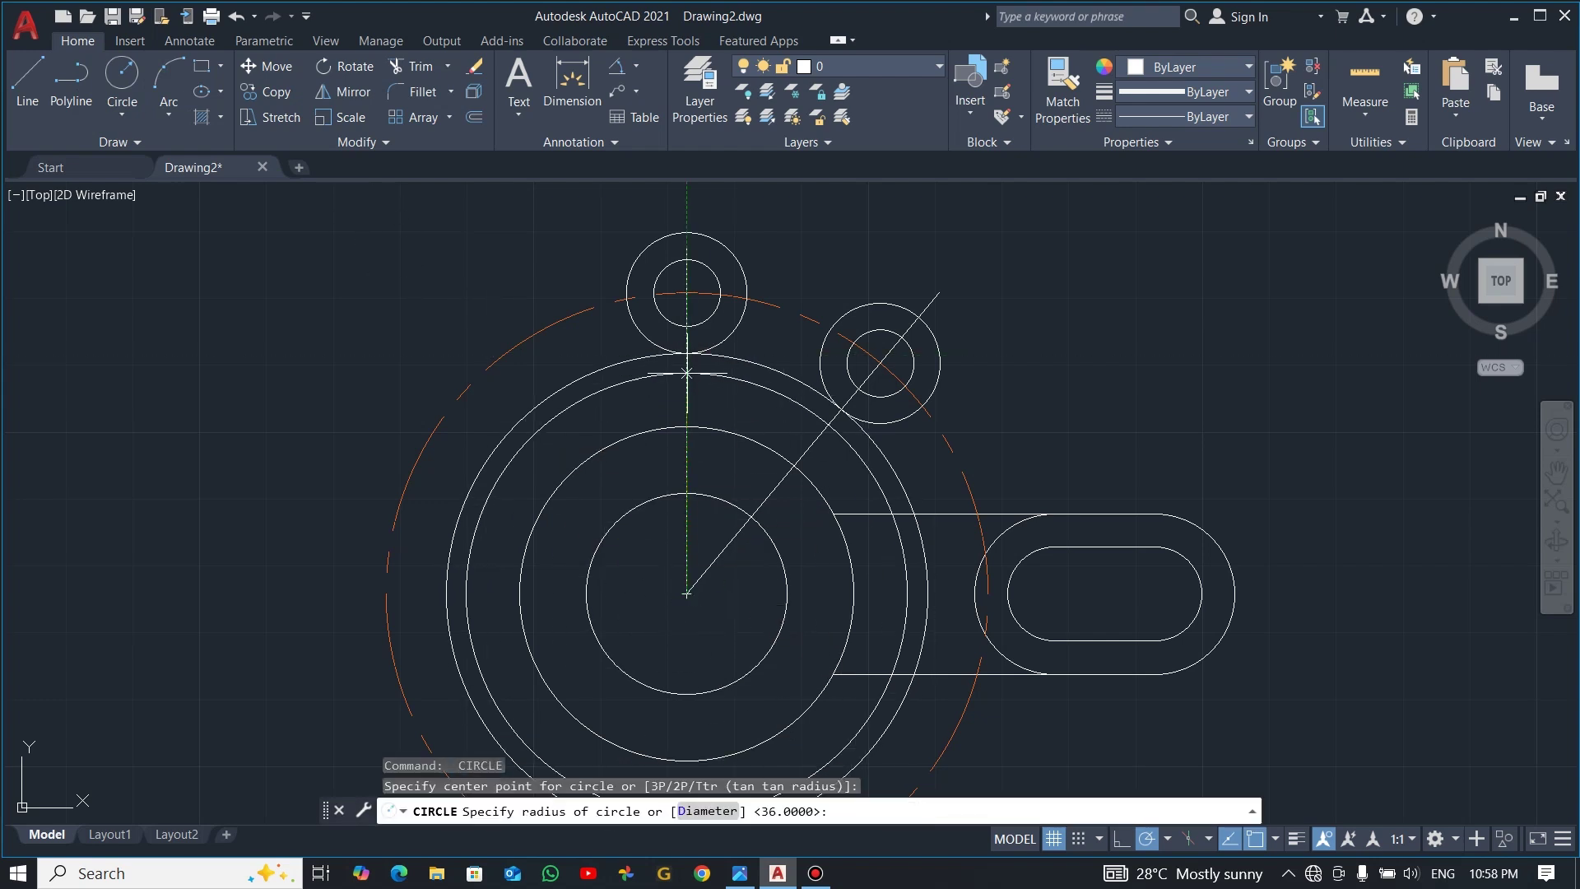
{"action": "left_click", "coordinate": [686, 352]}
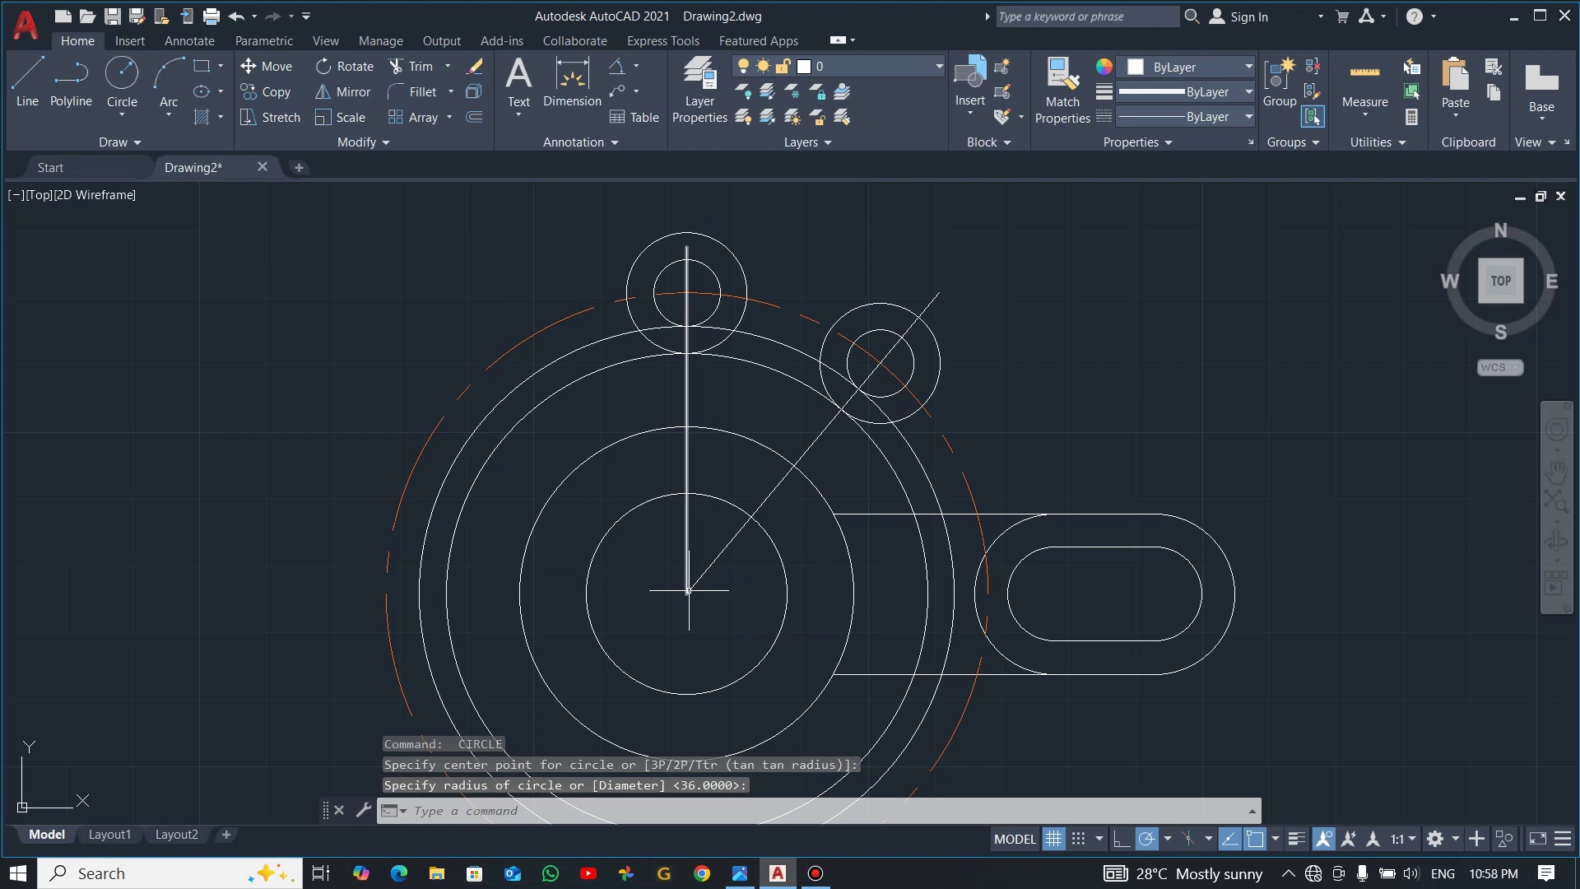
{"action": "key", "text": "Return"}
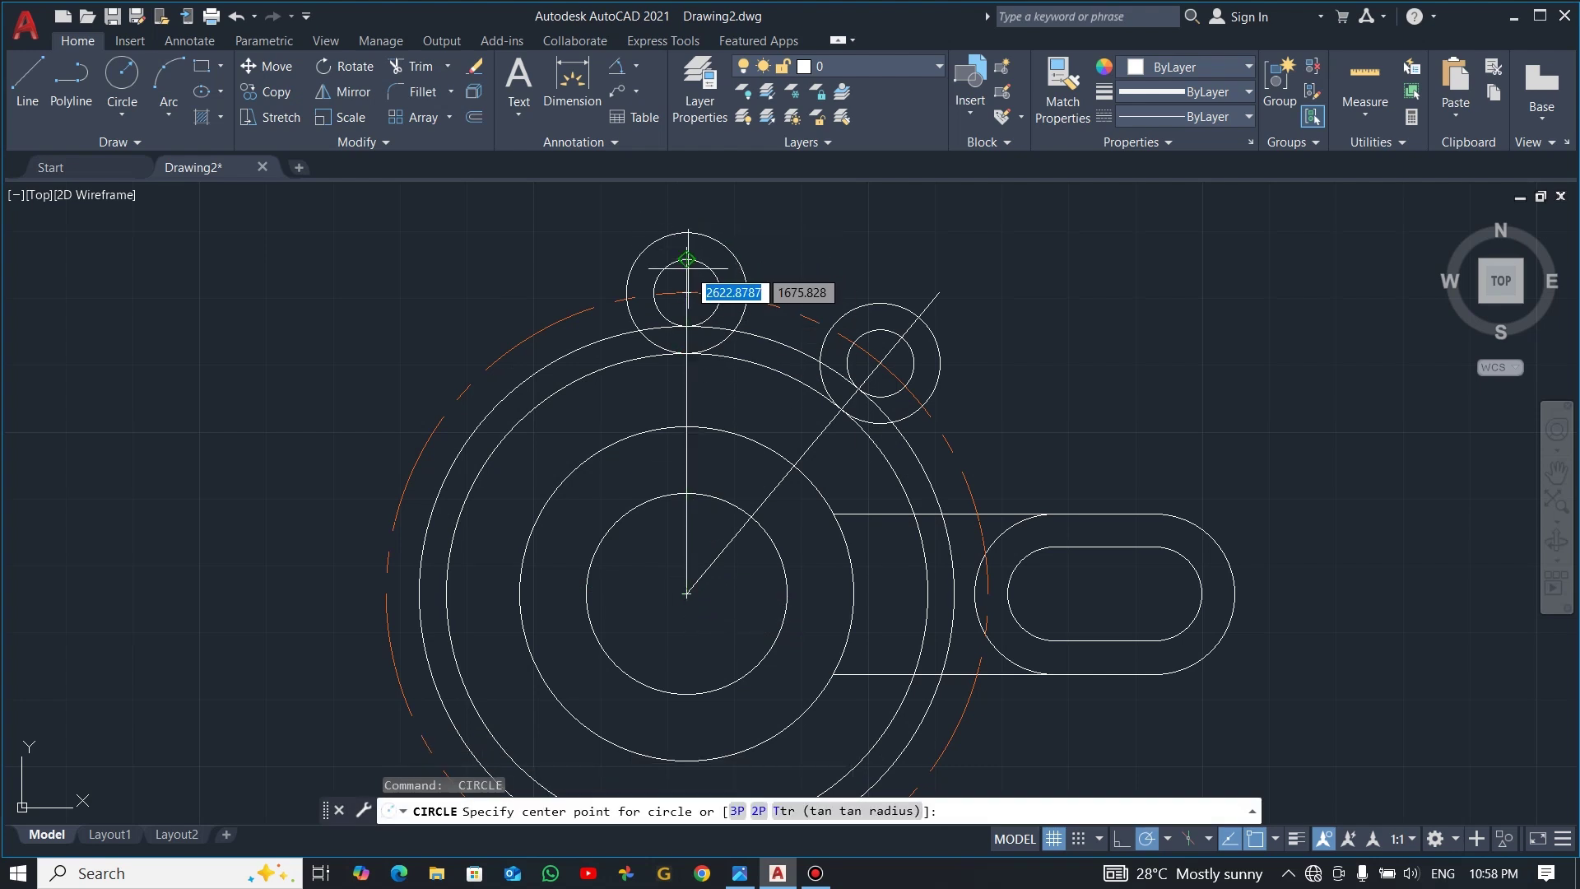
{"action": "left_click", "coordinate": [686, 259]}
{"action": "key", "text": "Escape"}
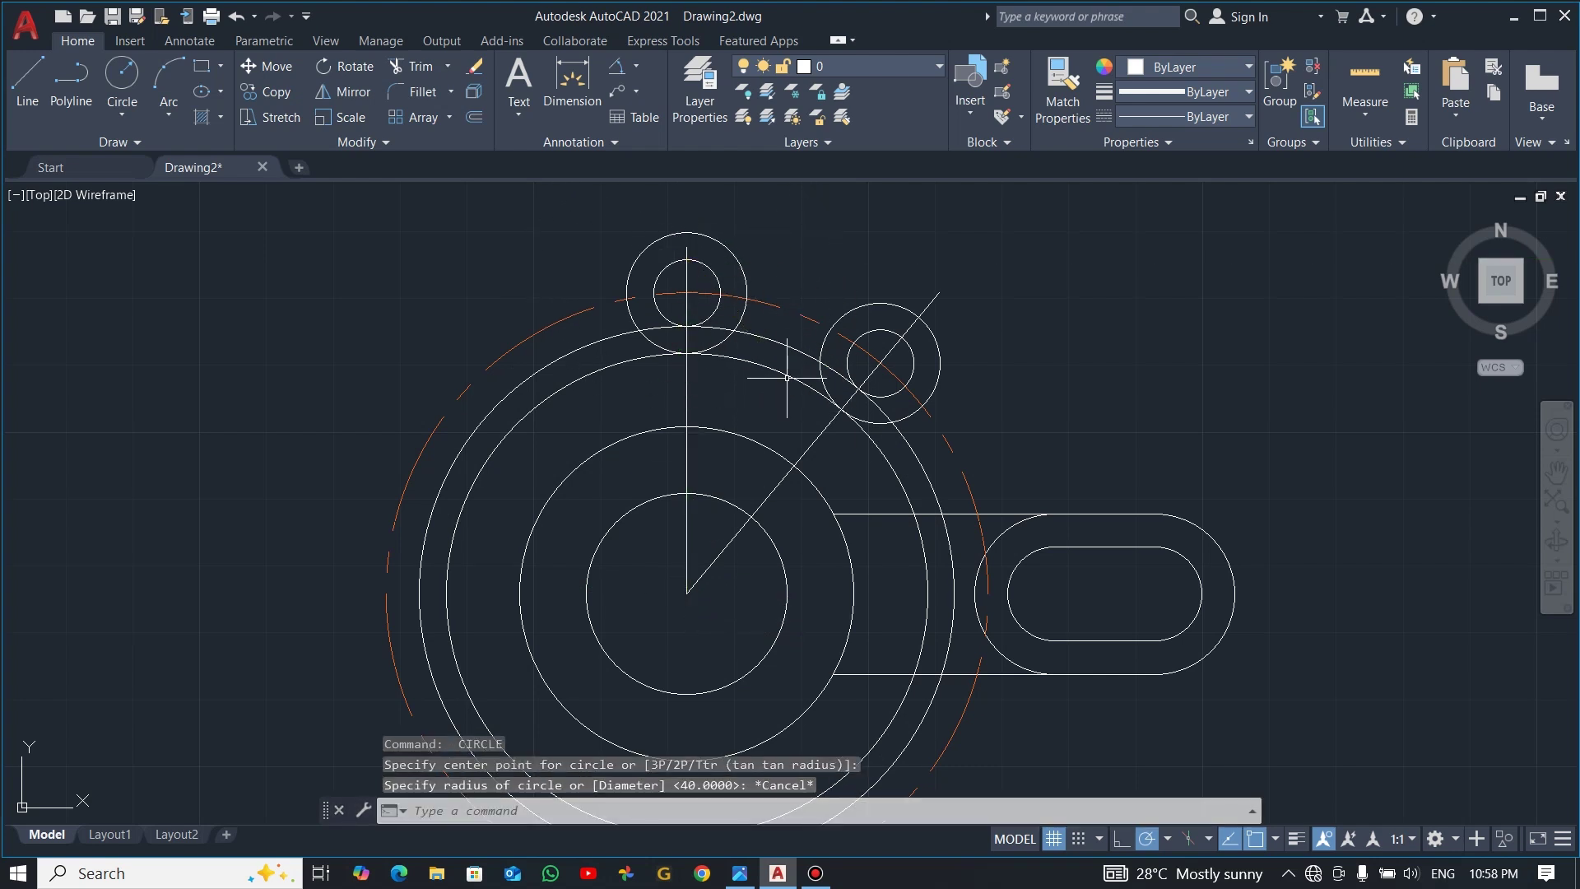
- Draw radius 50 and radius 54 circles concentric with the large circles, through the highest points of the R5 and R9 circles on the vertical line
{"action": "key", "text": "Return"}
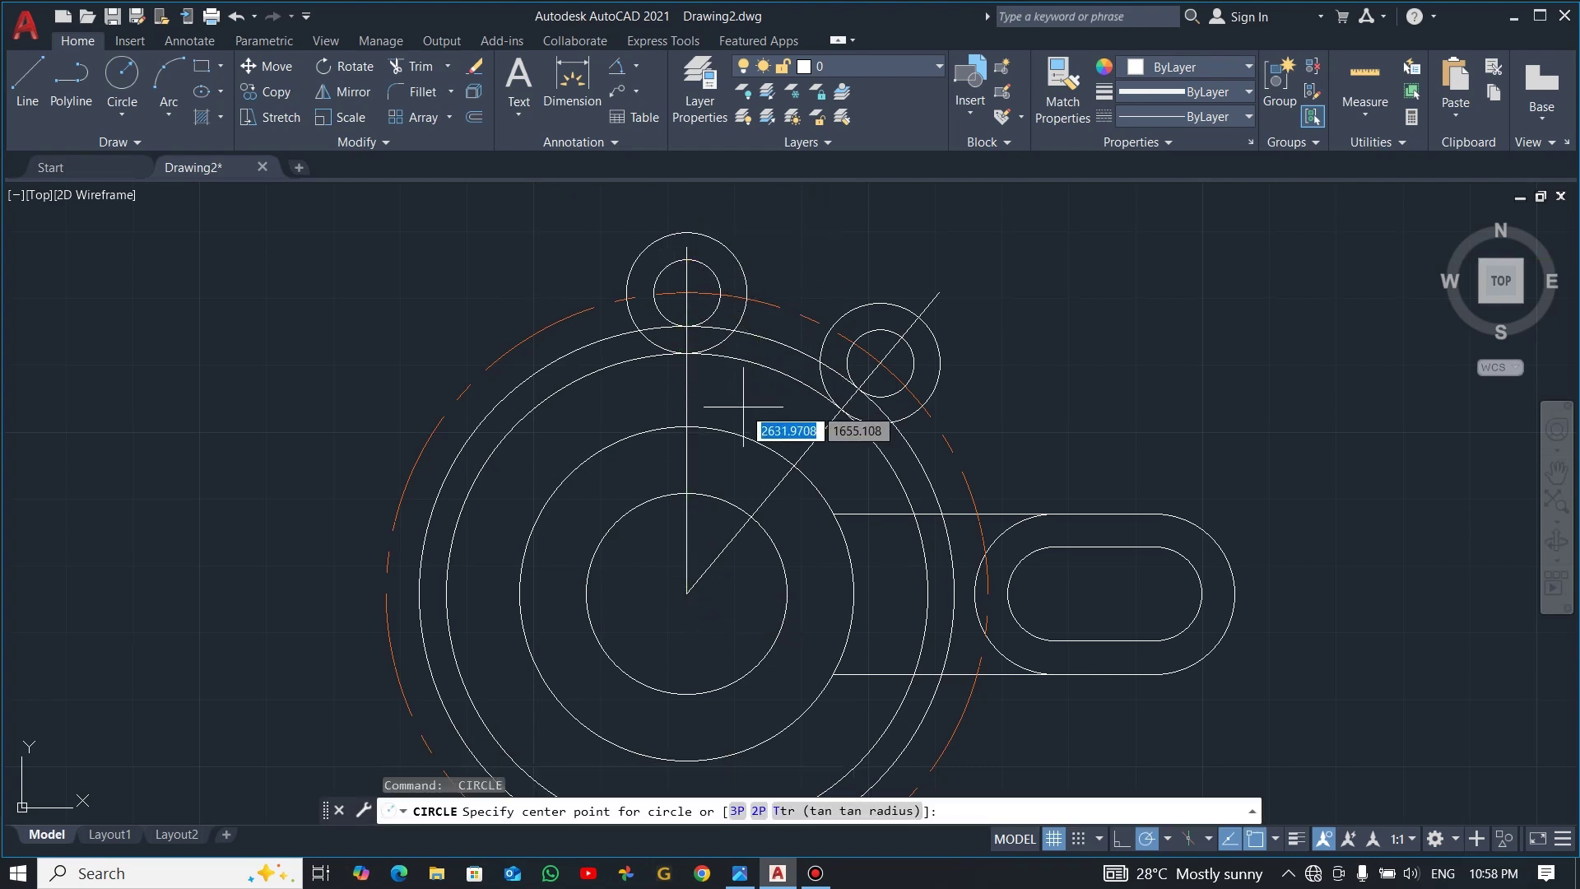
{"action": "left_click", "coordinate": [686, 593]}
{"action": "left_click", "coordinate": [687, 259]}
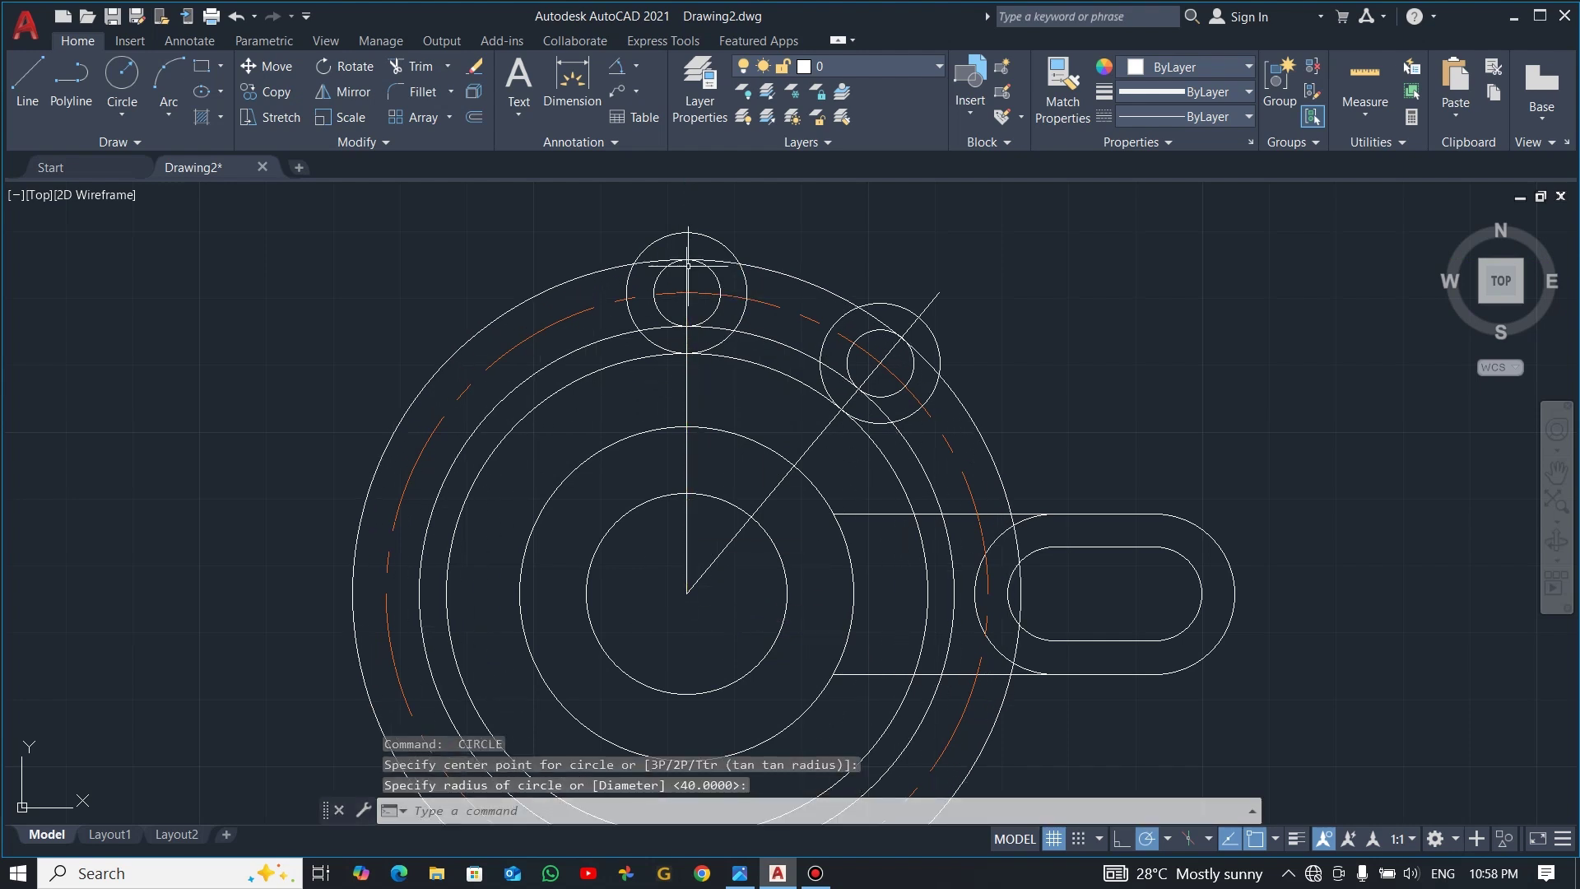
{"action": "key", "text": "Return"}
{"action": "left_click", "coordinate": [686, 593]}
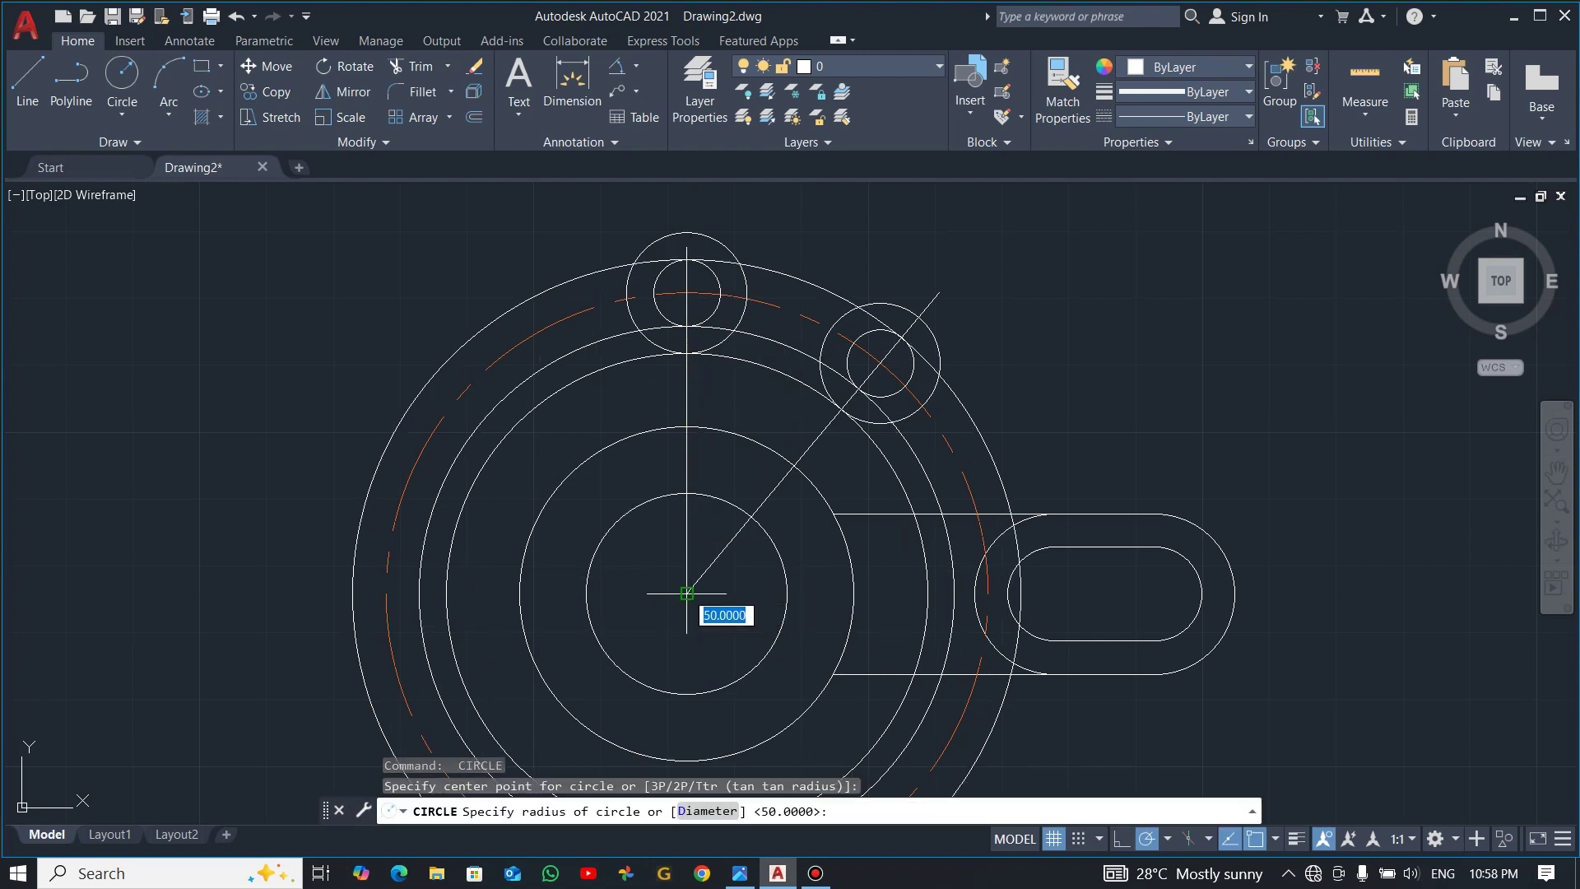
{"action": "left_click", "coordinate": [716, 233]}
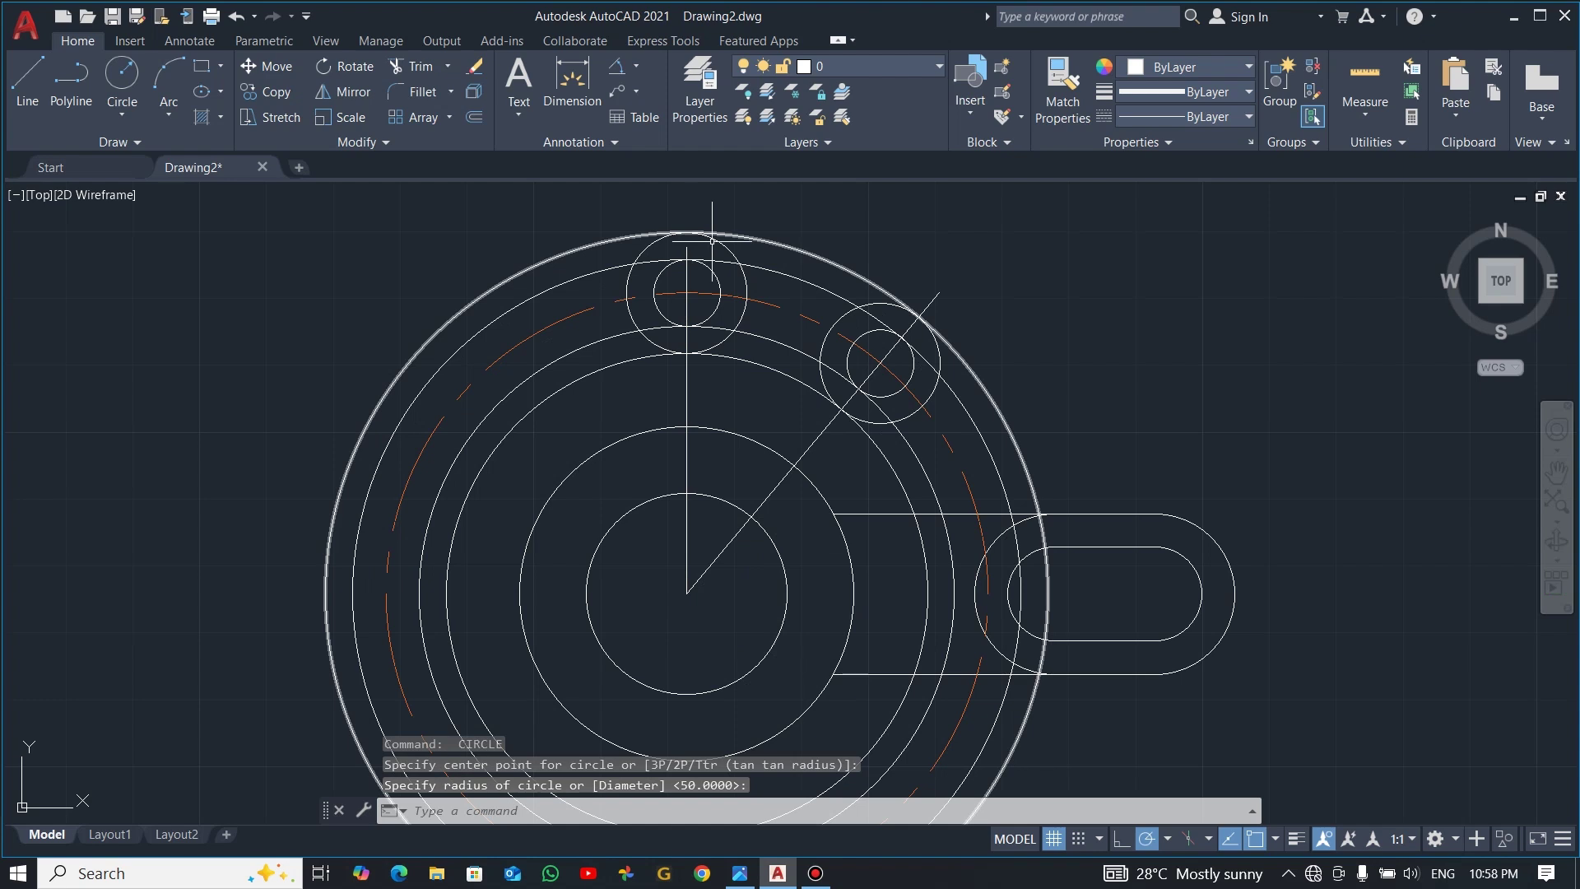
{"action": "key", "text": "Escape"}
- Trim the large concentric circles outside the curved slot, keeping the arcs between the vertical and inclined end circles
{"action": "type", "text": "tr"}
{"action": "key", "text": "Return"}
{"action": "left_click", "coordinate": [512, 250]}
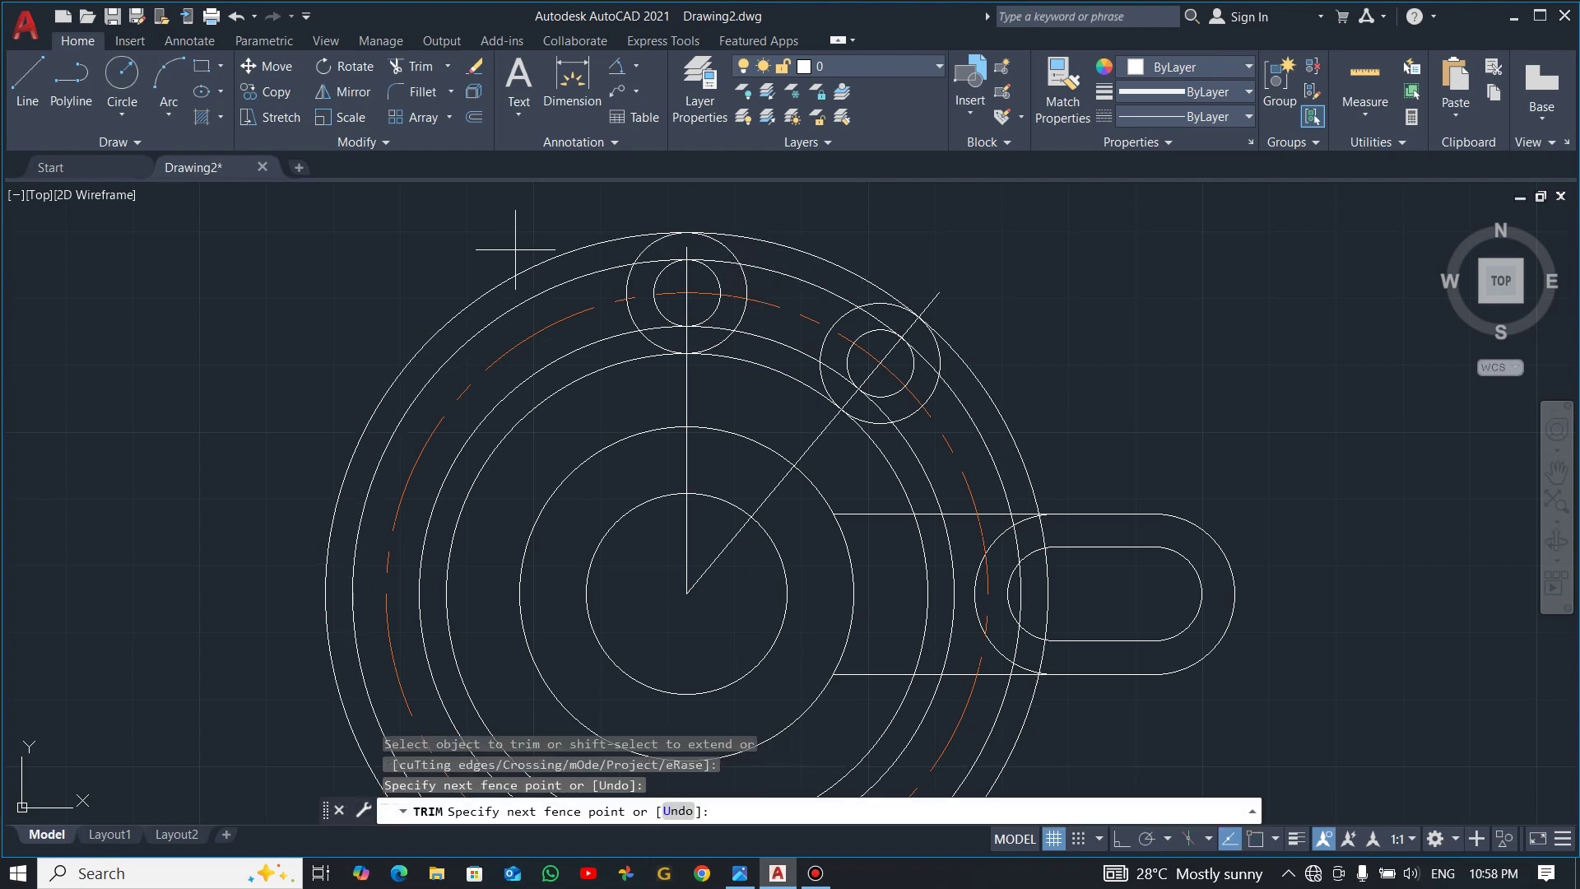
{"action": "key", "text": "Return"}
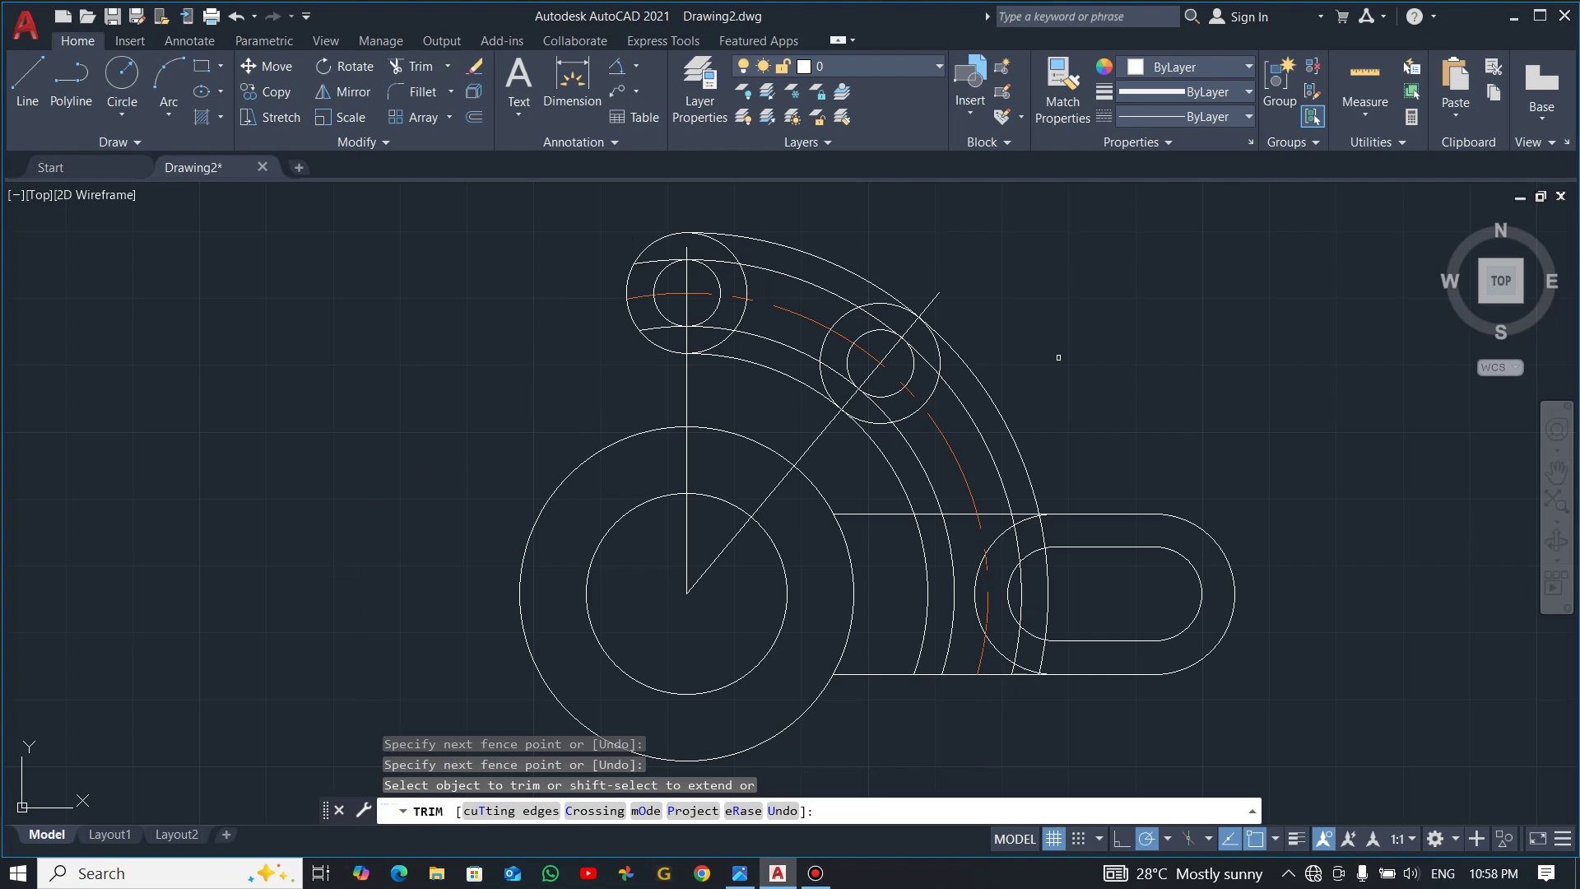
{"action": "left_click", "coordinate": [1058, 357]}
{"action": "left_click", "coordinate": [884, 445]}
{"action": "key", "text": "Return"}
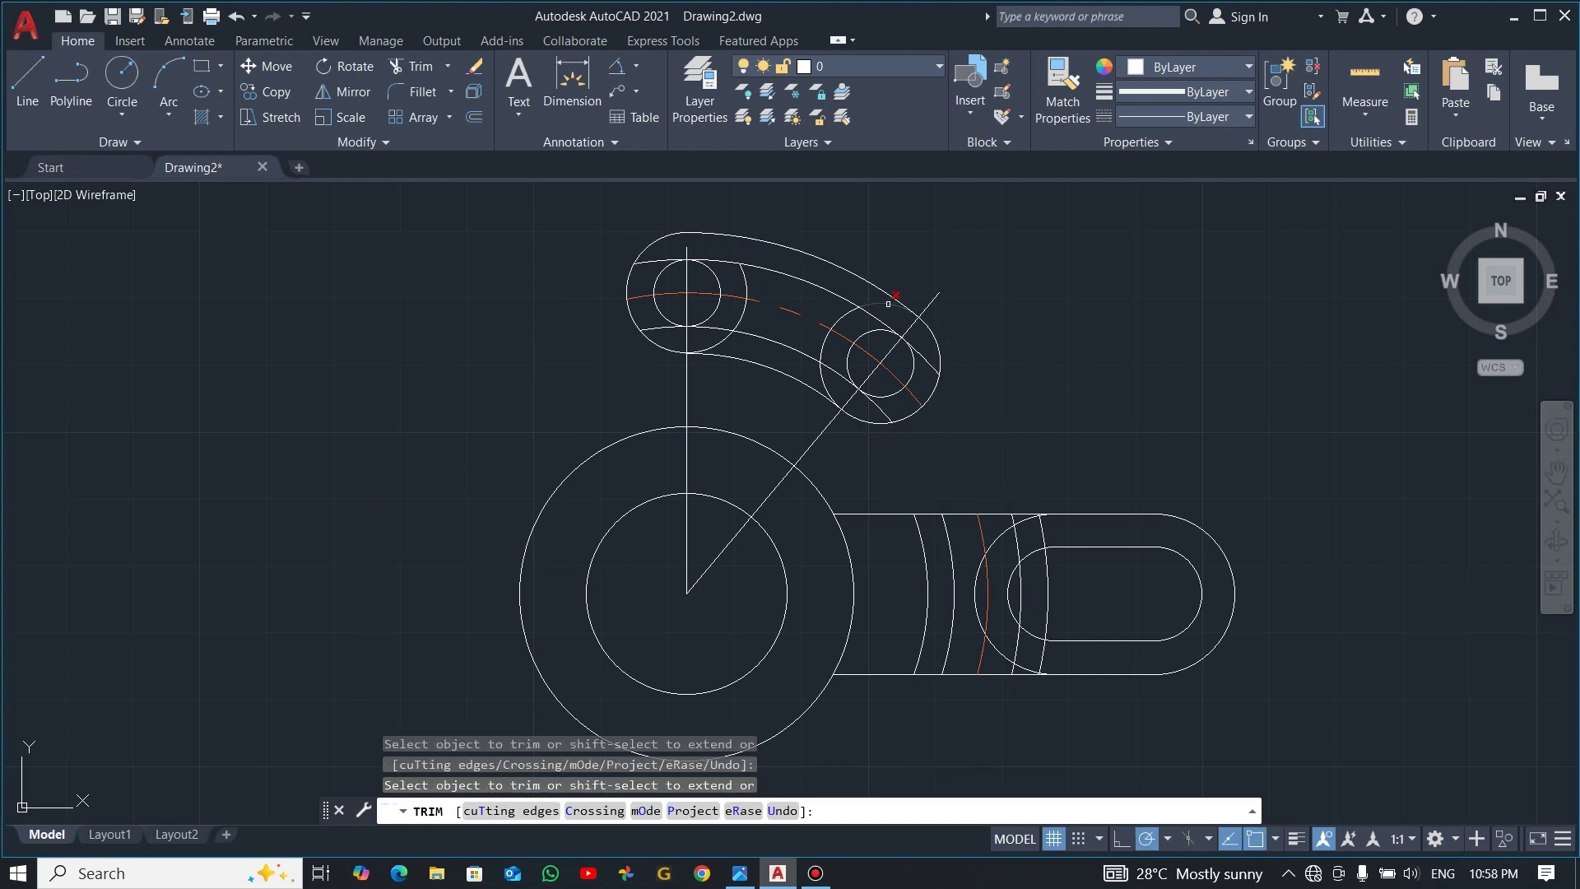
- Trim the inner portions of the R5 and R9 circles and the arc ends at the slot's vertical-line end
{"action": "left_click", "coordinate": [767, 286]}
{"action": "left_click", "coordinate": [742, 283]}
{"action": "key", "text": "Return"}
{"action": "left_click", "coordinate": [740, 316]}
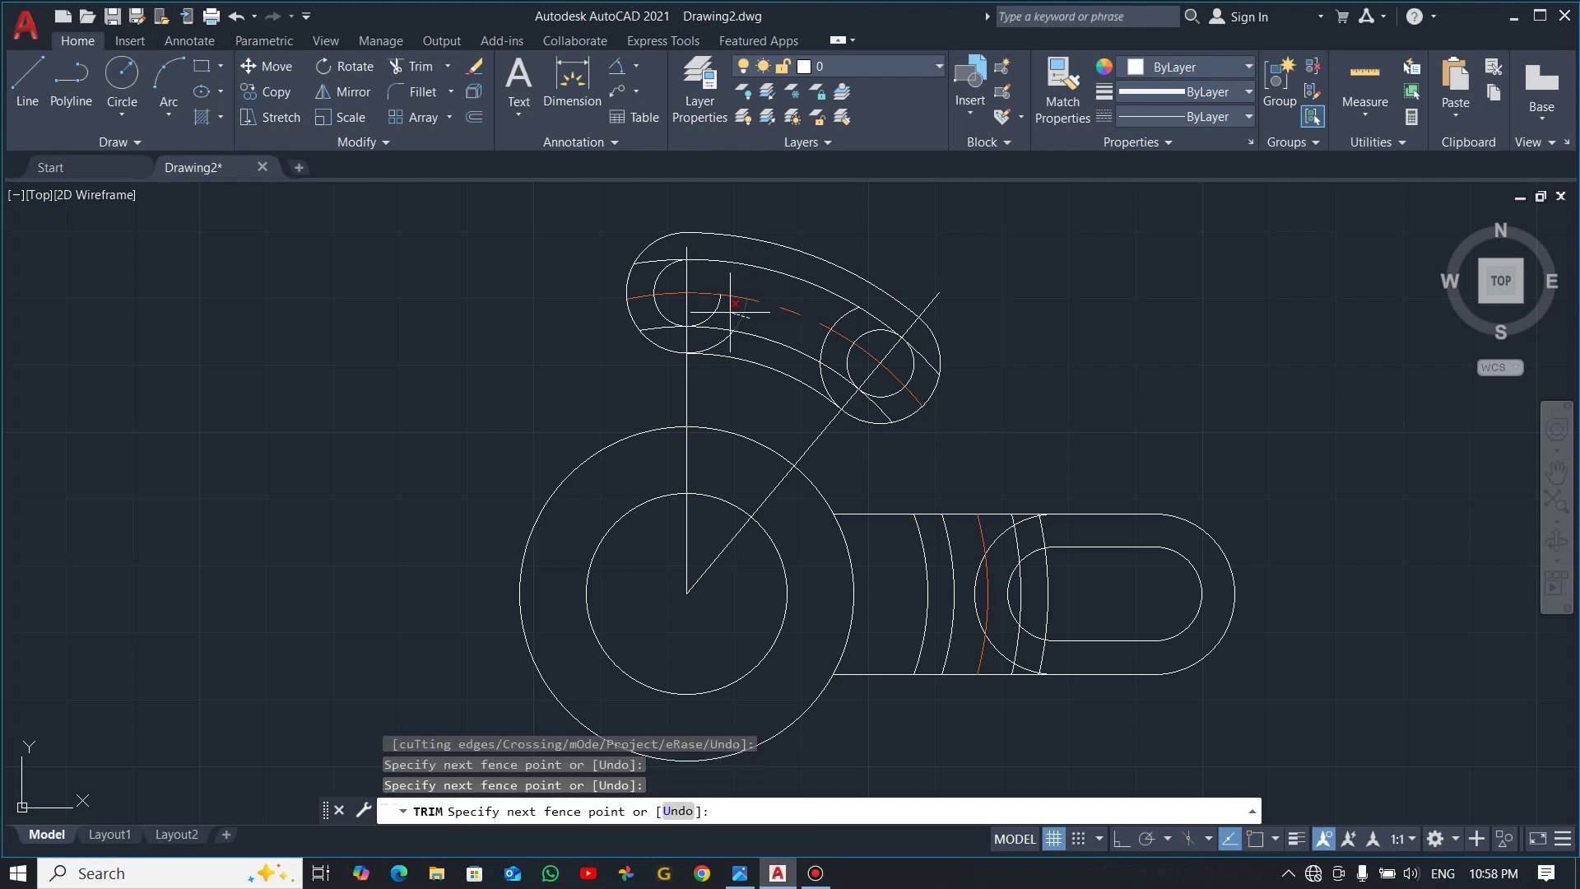
{"action": "key", "text": "Return"}
{"action": "left_click", "coordinate": [648, 265]}
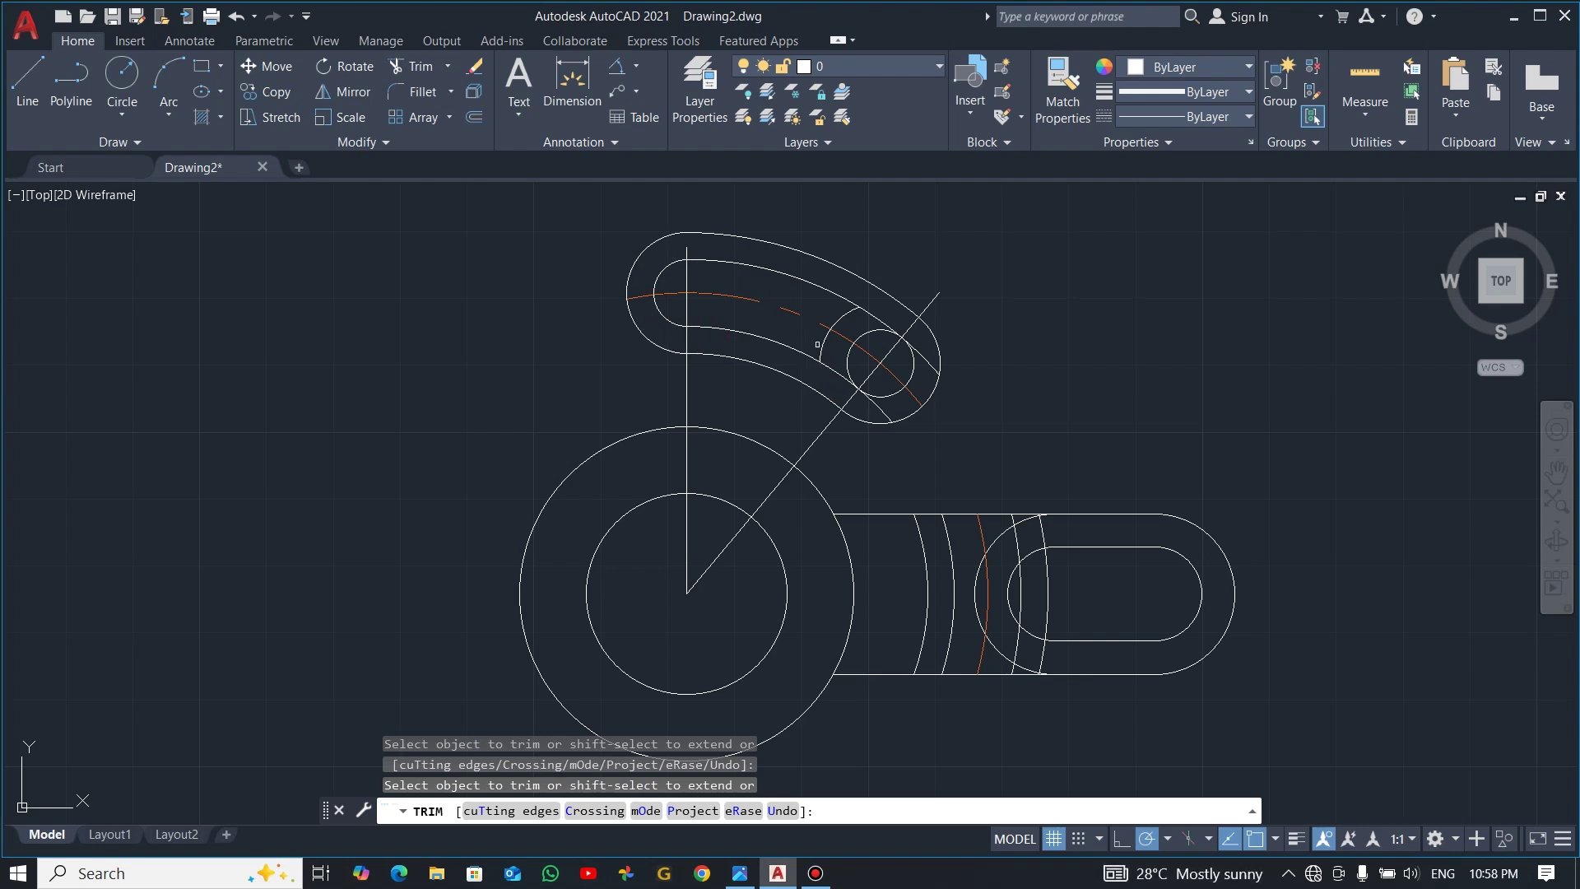
- Trim the inner portions of the R5 and R9 circles and the overrunning arcs at the slot's inclined-line end
{"action": "left_click", "coordinate": [847, 318]}
{"action": "left_click", "coordinate": [862, 331]}
{"action": "key", "text": "Return"}
{"action": "left_click", "coordinate": [925, 362]}
{"action": "left_click", "coordinate": [850, 363]}
{"action": "left_click", "coordinate": [850, 356]}
{"action": "key", "text": "Return"}
{"action": "left_click", "coordinate": [856, 345]}
{"action": "left_click", "coordinate": [879, 381]}
{"action": "key", "text": "Return"}
{"action": "key", "text": "Escape"}
- Delete the five leftover concentric arc pieces crossing the horizontal arm
{"action": "left_click", "coordinate": [926, 629]}
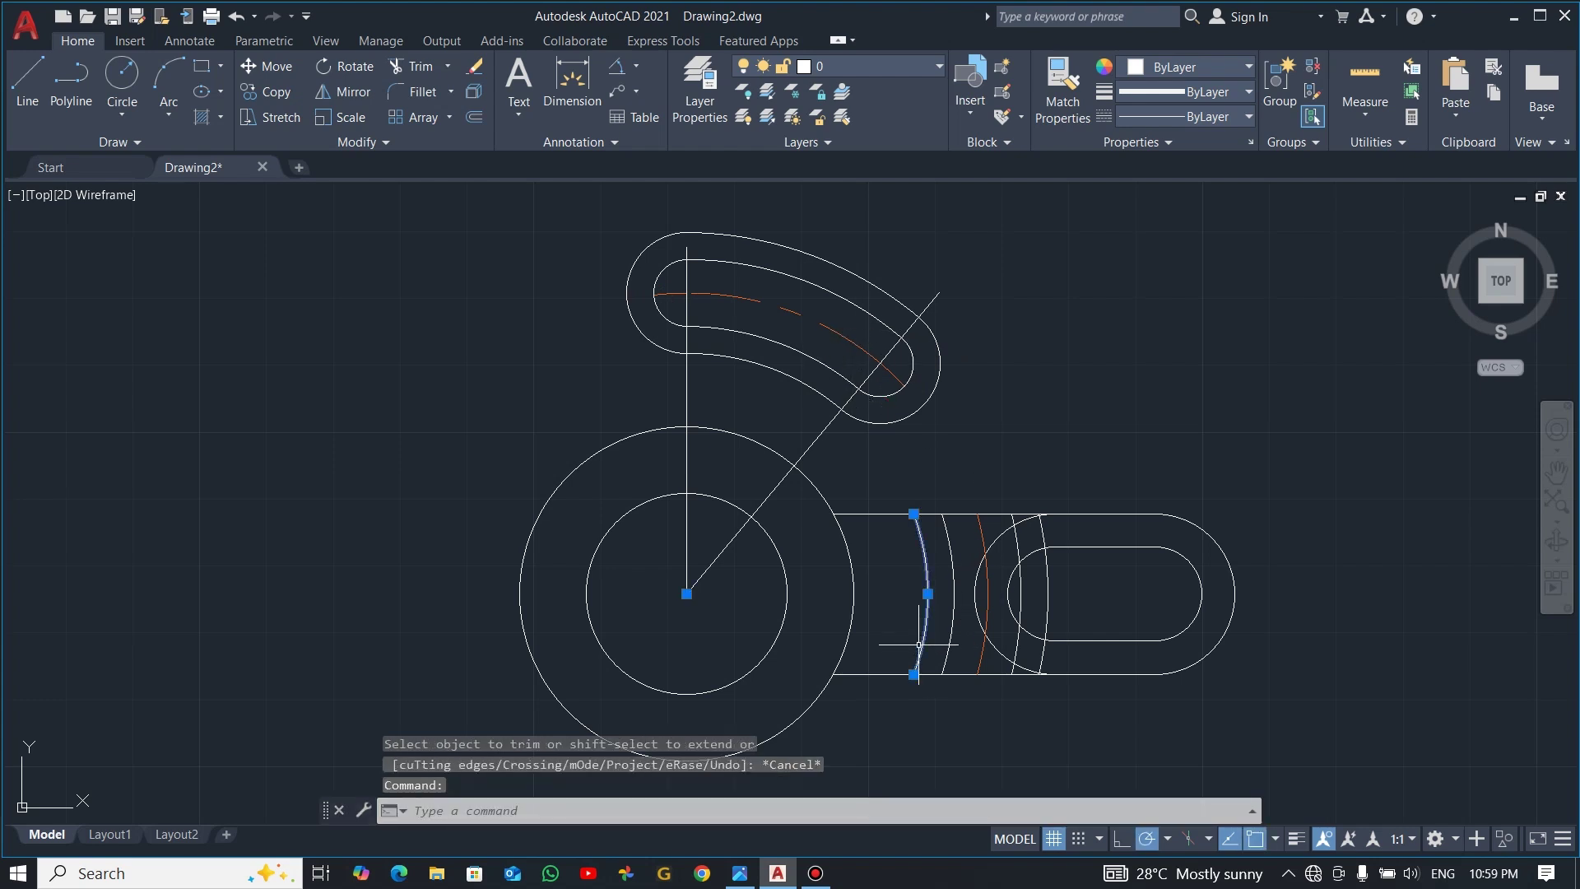
{"action": "left_click", "coordinate": [984, 650]}
{"action": "left_click", "coordinate": [954, 638]}
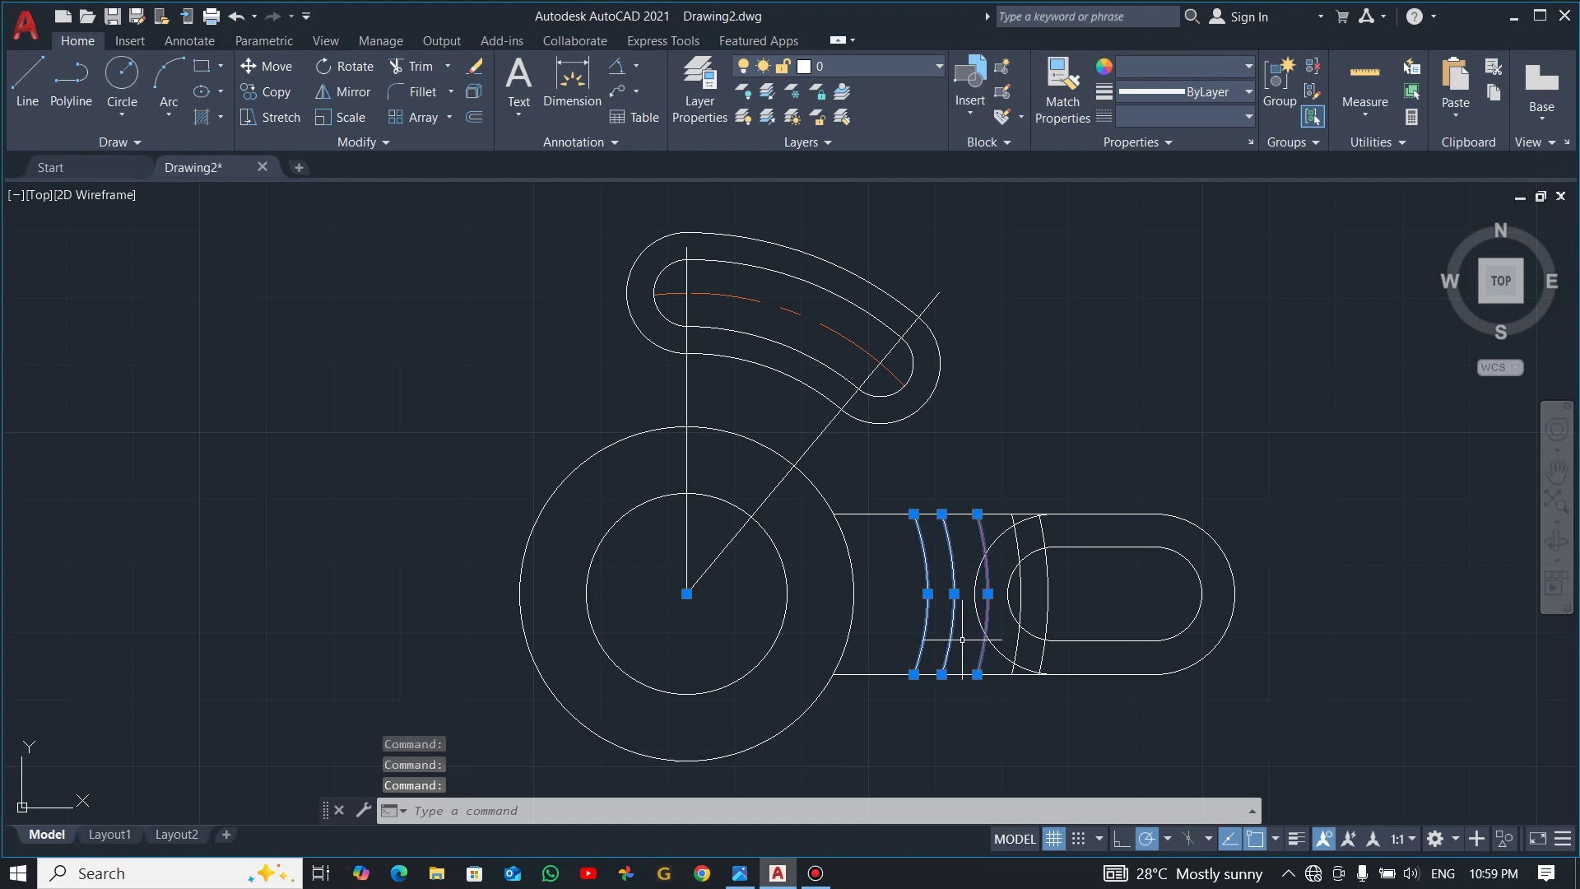
{"action": "left_click", "coordinate": [1015, 546]}
{"action": "left_click", "coordinate": [1045, 531]}
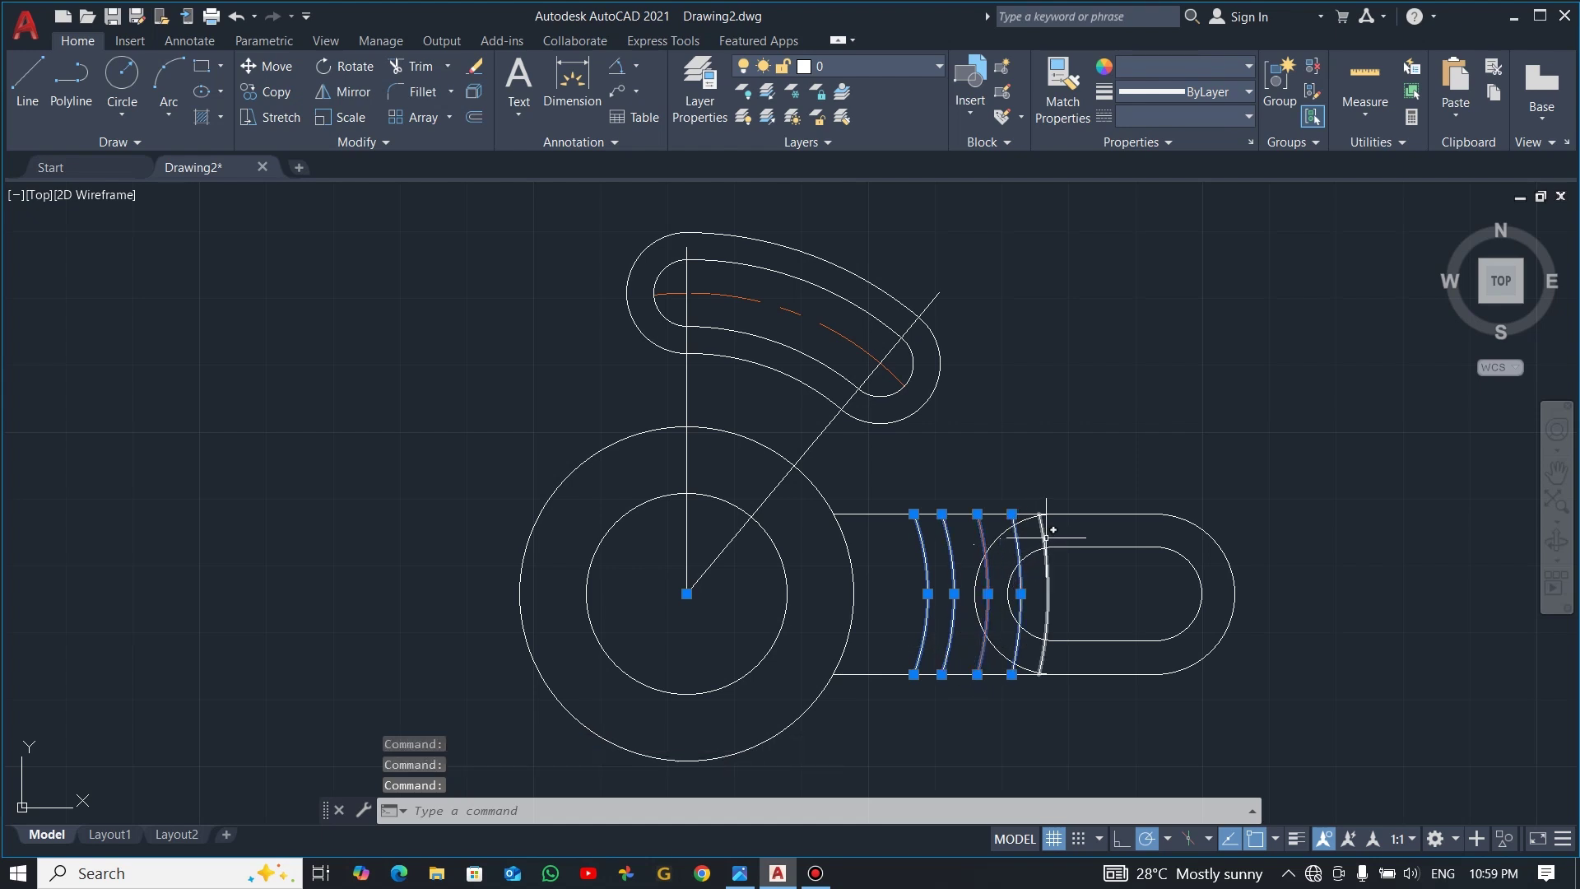
{"action": "key", "text": "Delete"}
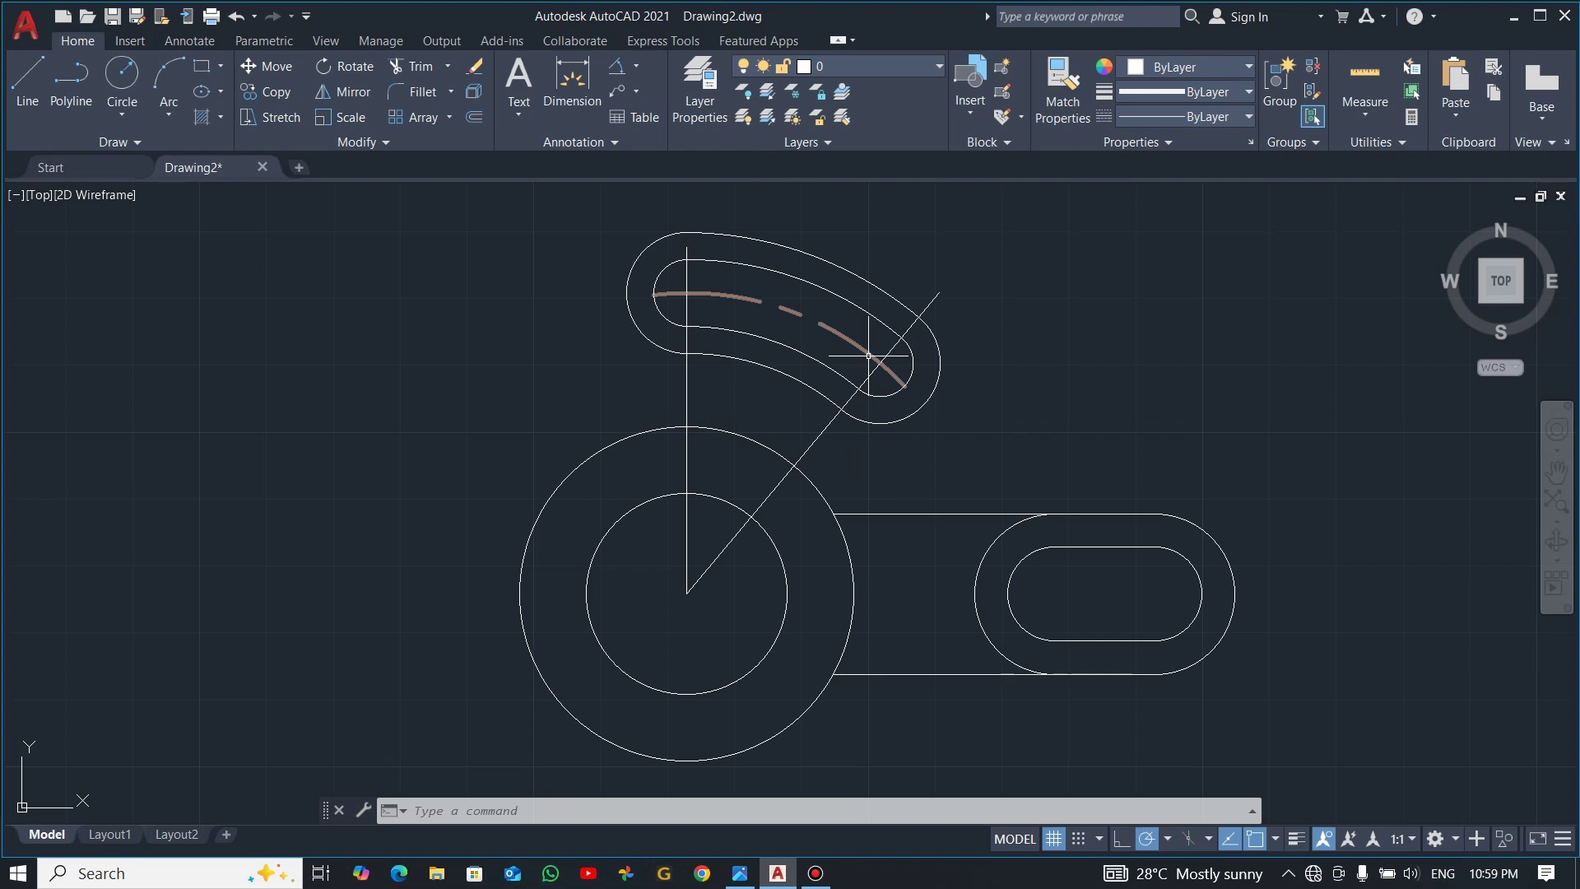
- Match the properties of the slot's orange dashed centre arc onto the inclined and vertical construction lines
{"action": "type", "text": "ma"}
{"action": "key", "text": "Return"}
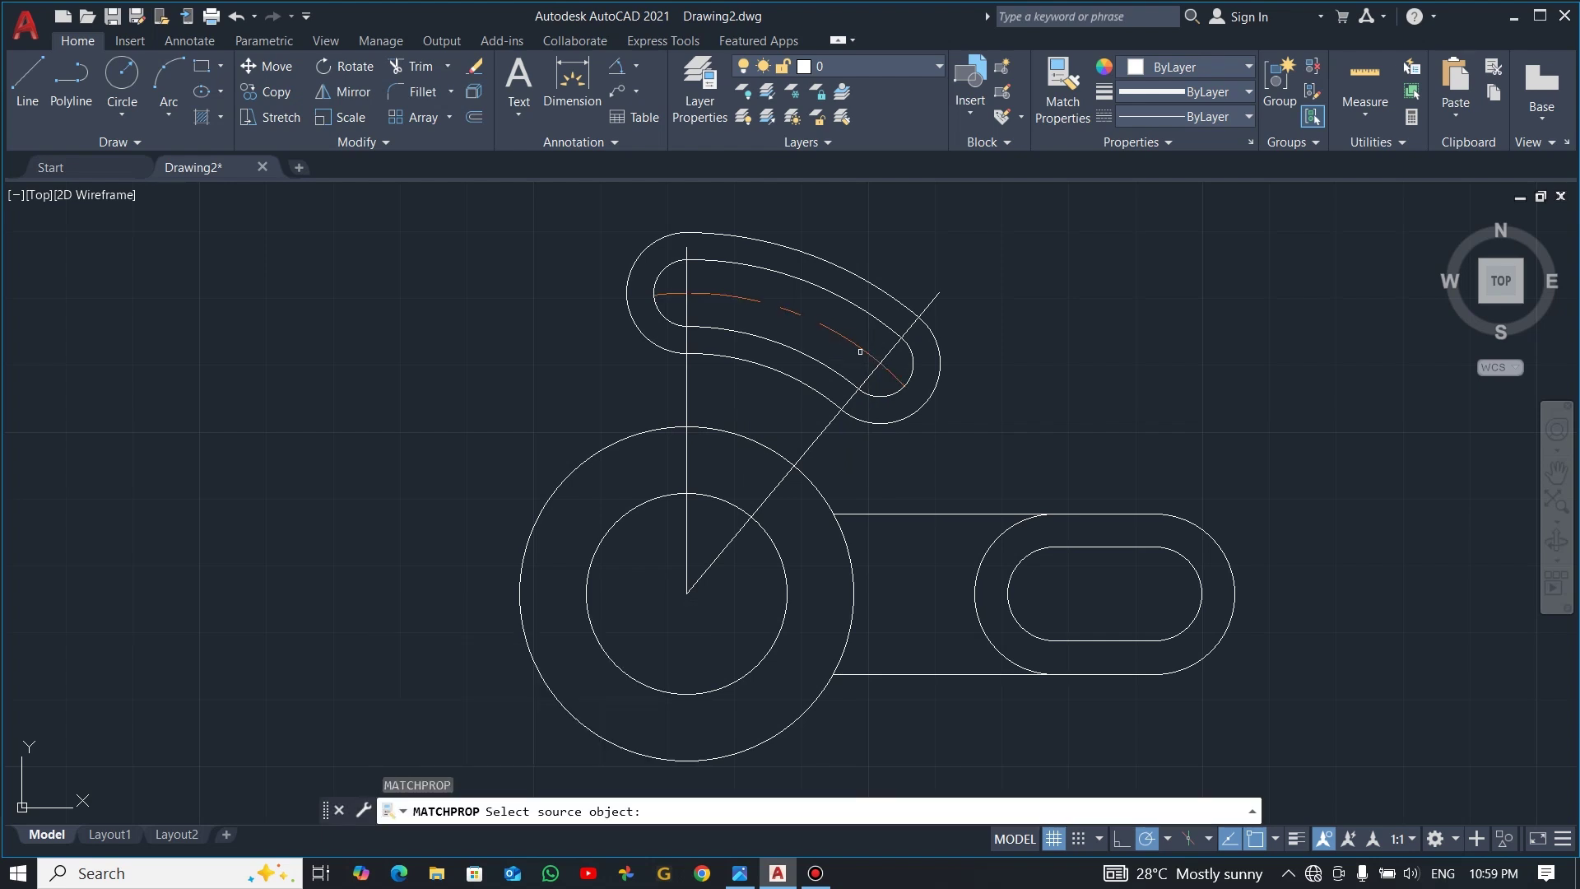
{"action": "left_click", "coordinate": [872, 352]}
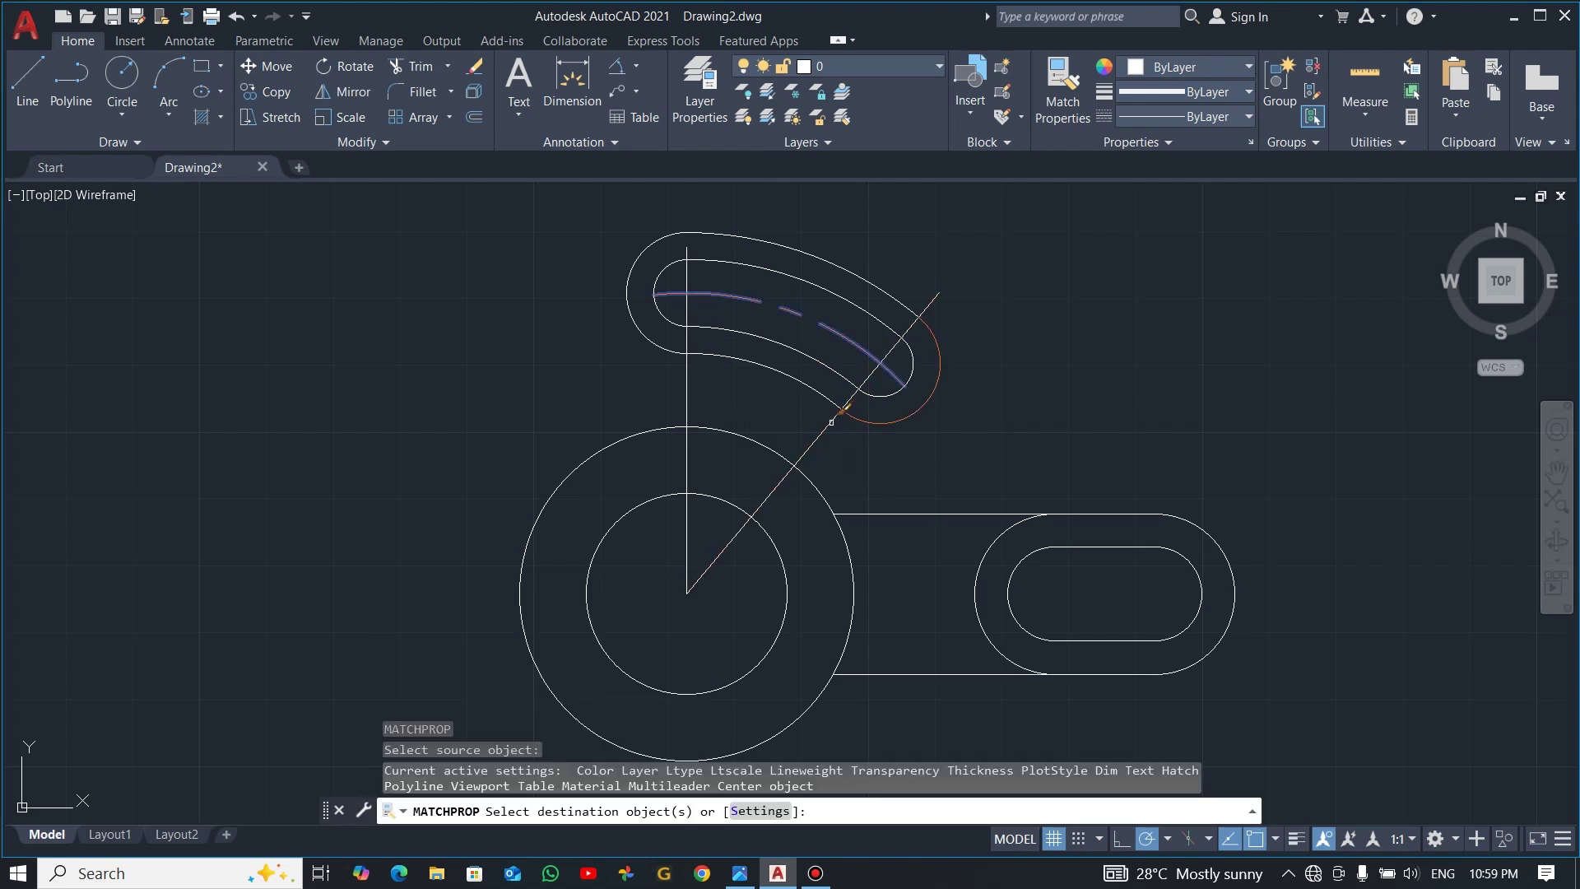
{"action": "left_click", "coordinate": [831, 422]}
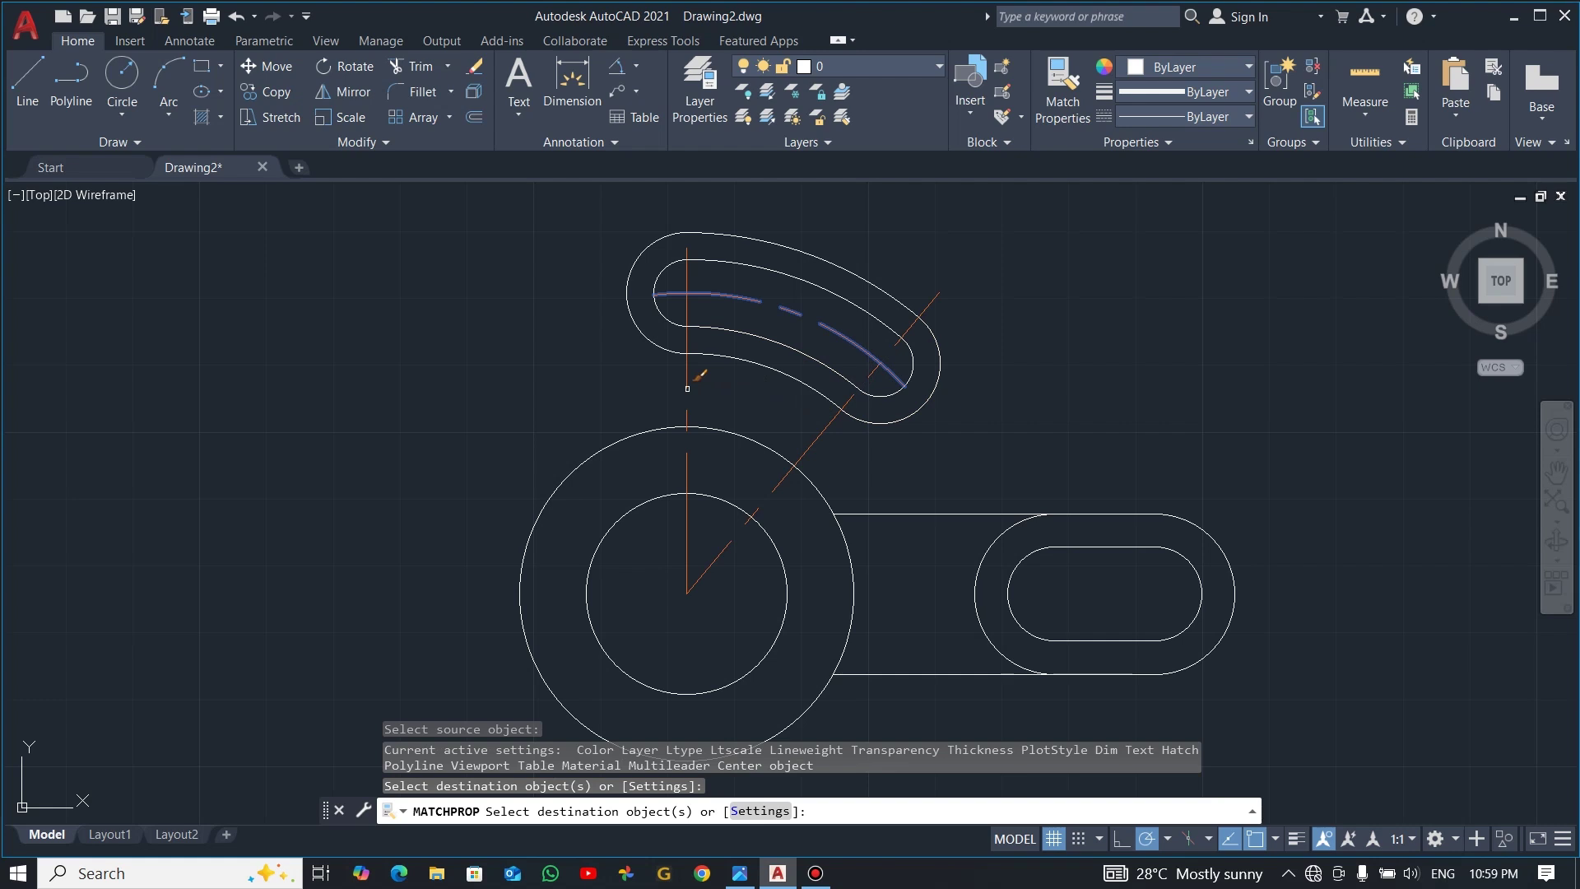
{"action": "key", "text": "Escape"}
- Shorten the inclined and vertical centre lines so each ends at the centre of its rounded slot end
{"action": "left_click", "coordinate": [924, 310]}
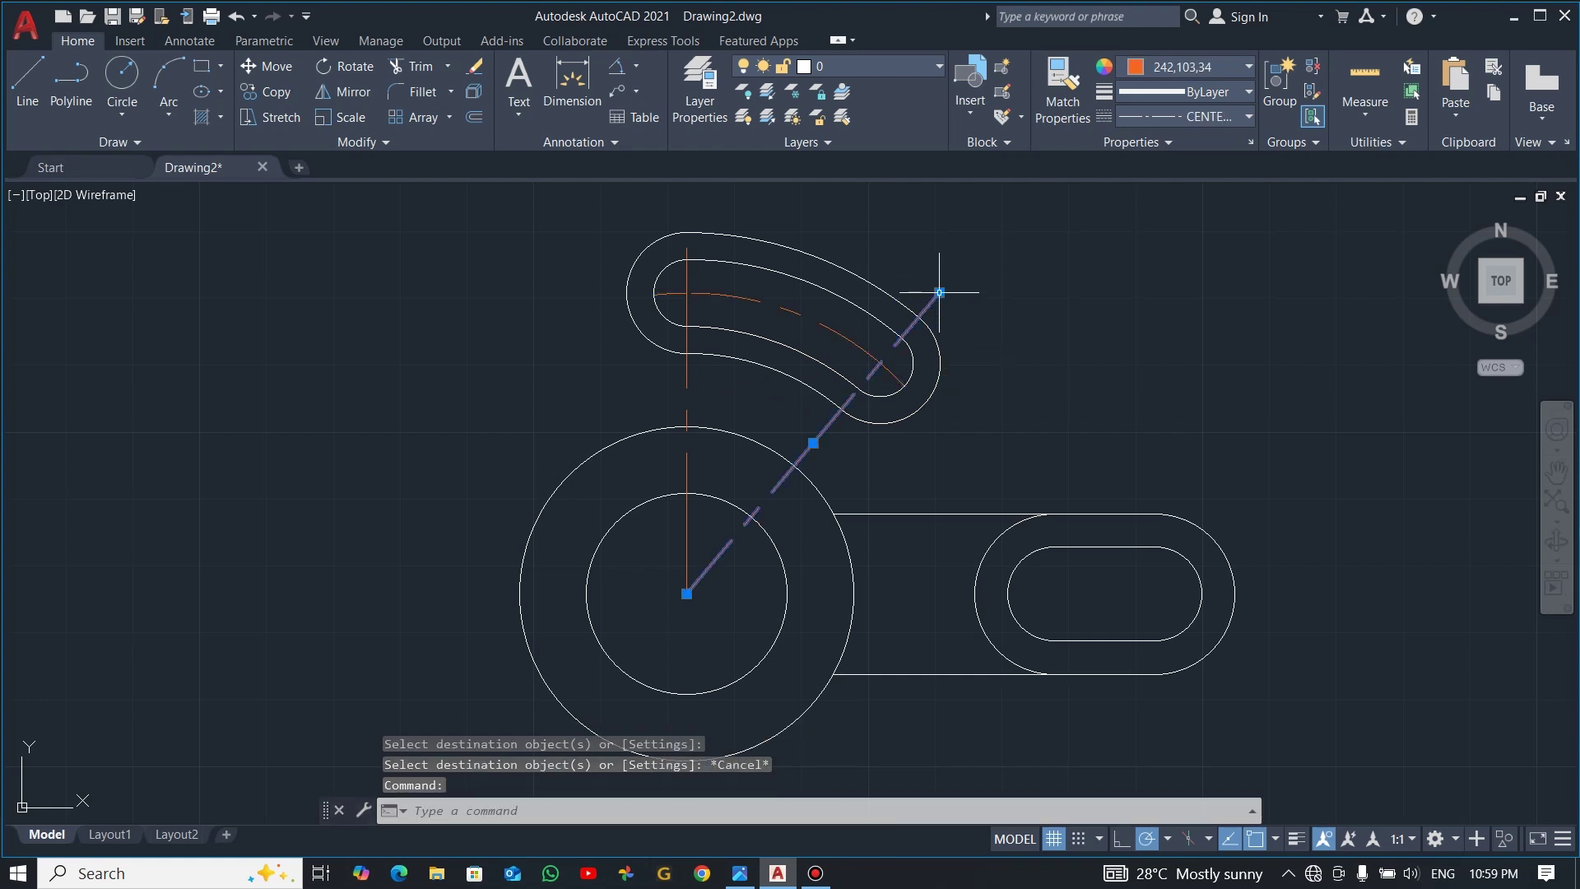
{"action": "left_click", "coordinate": [939, 292]}
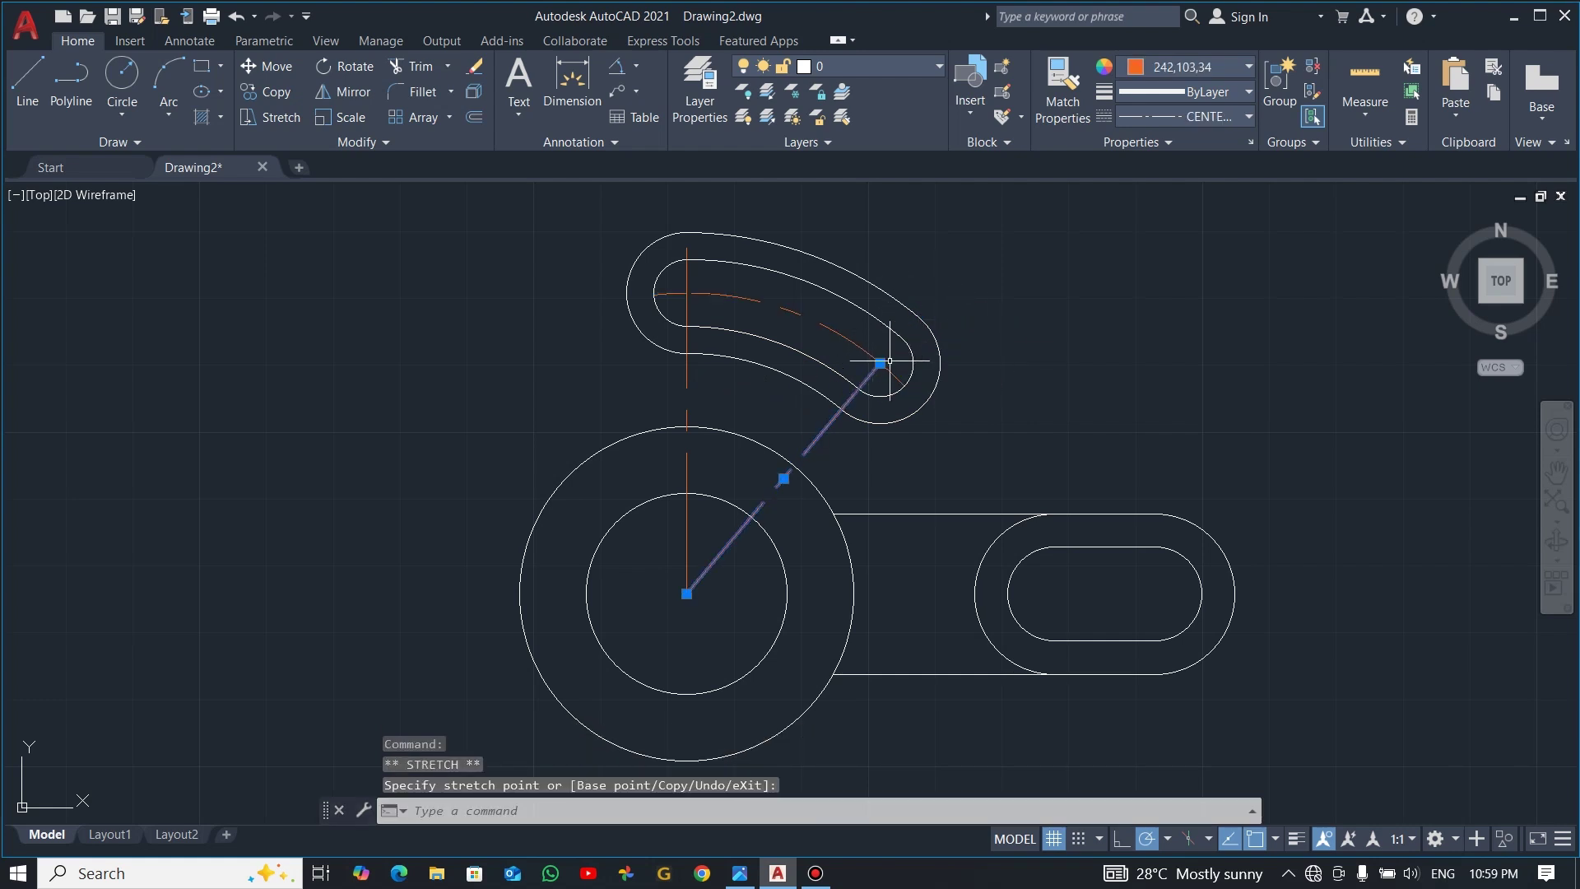
{"action": "key", "text": "Escape"}
{"action": "left_click", "coordinate": [687, 257]}
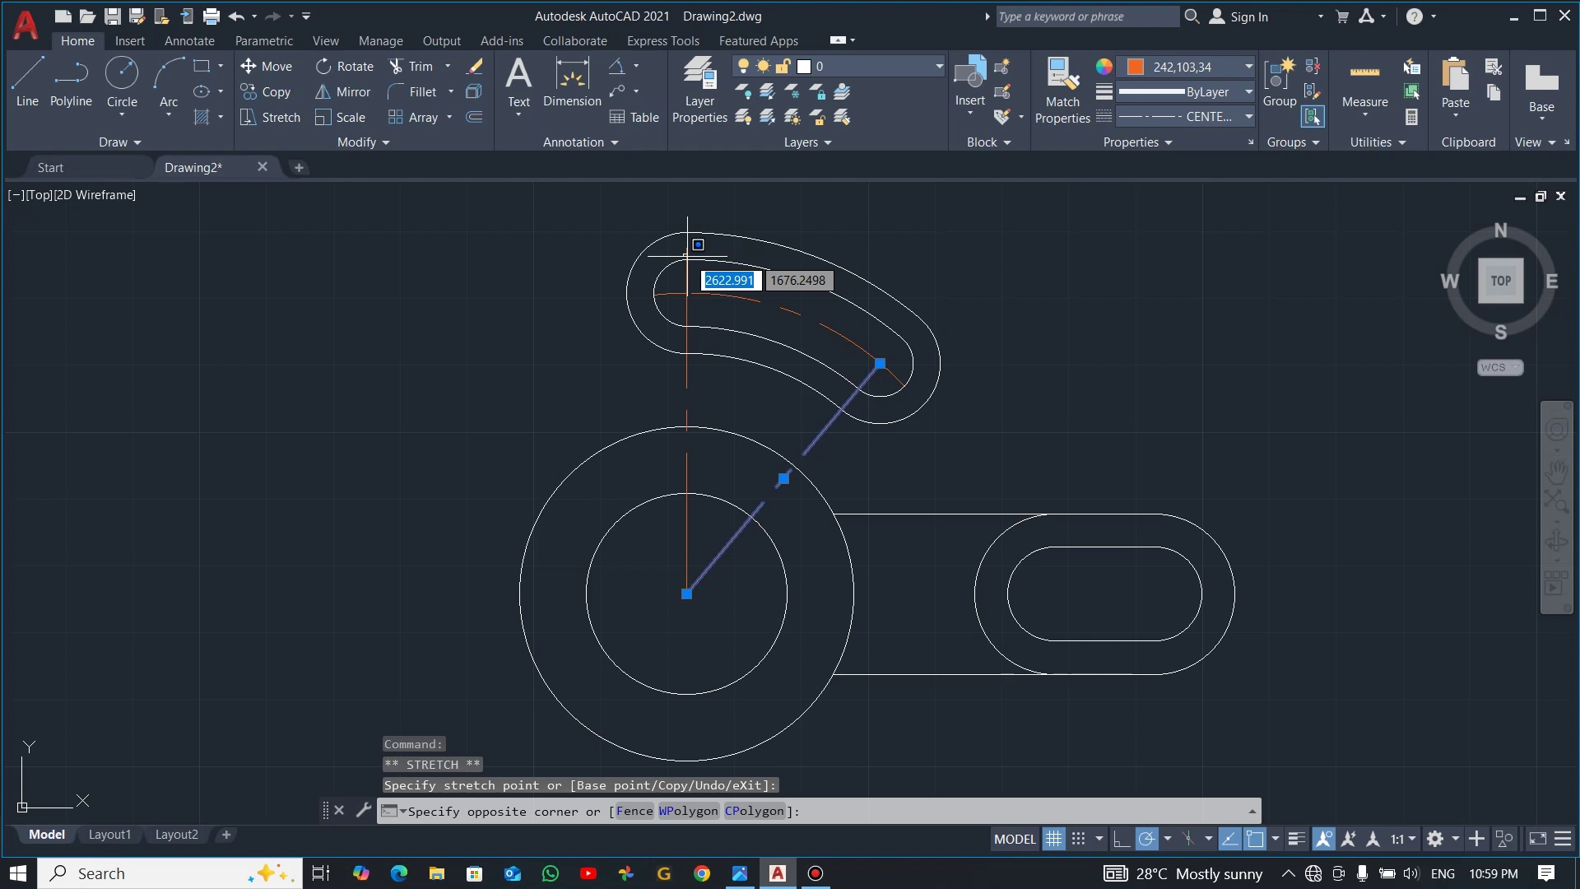
{"action": "key", "text": "Escape"}
{"action": "key", "text": "Escape"}
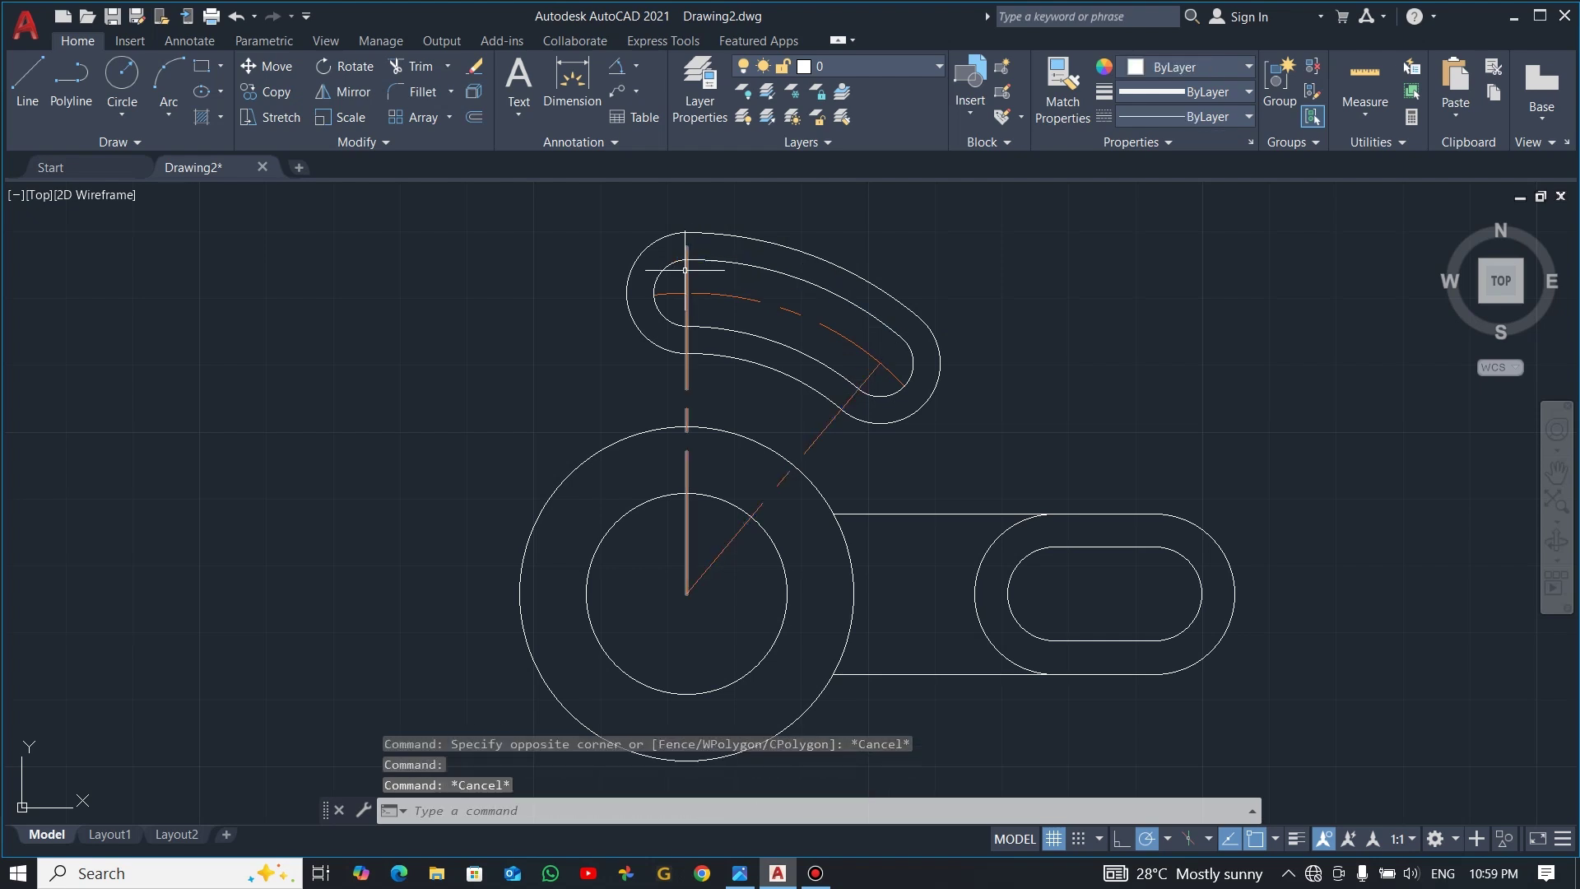
{"action": "left_click", "coordinate": [688, 257]}
{"action": "left_click", "coordinate": [687, 248]}
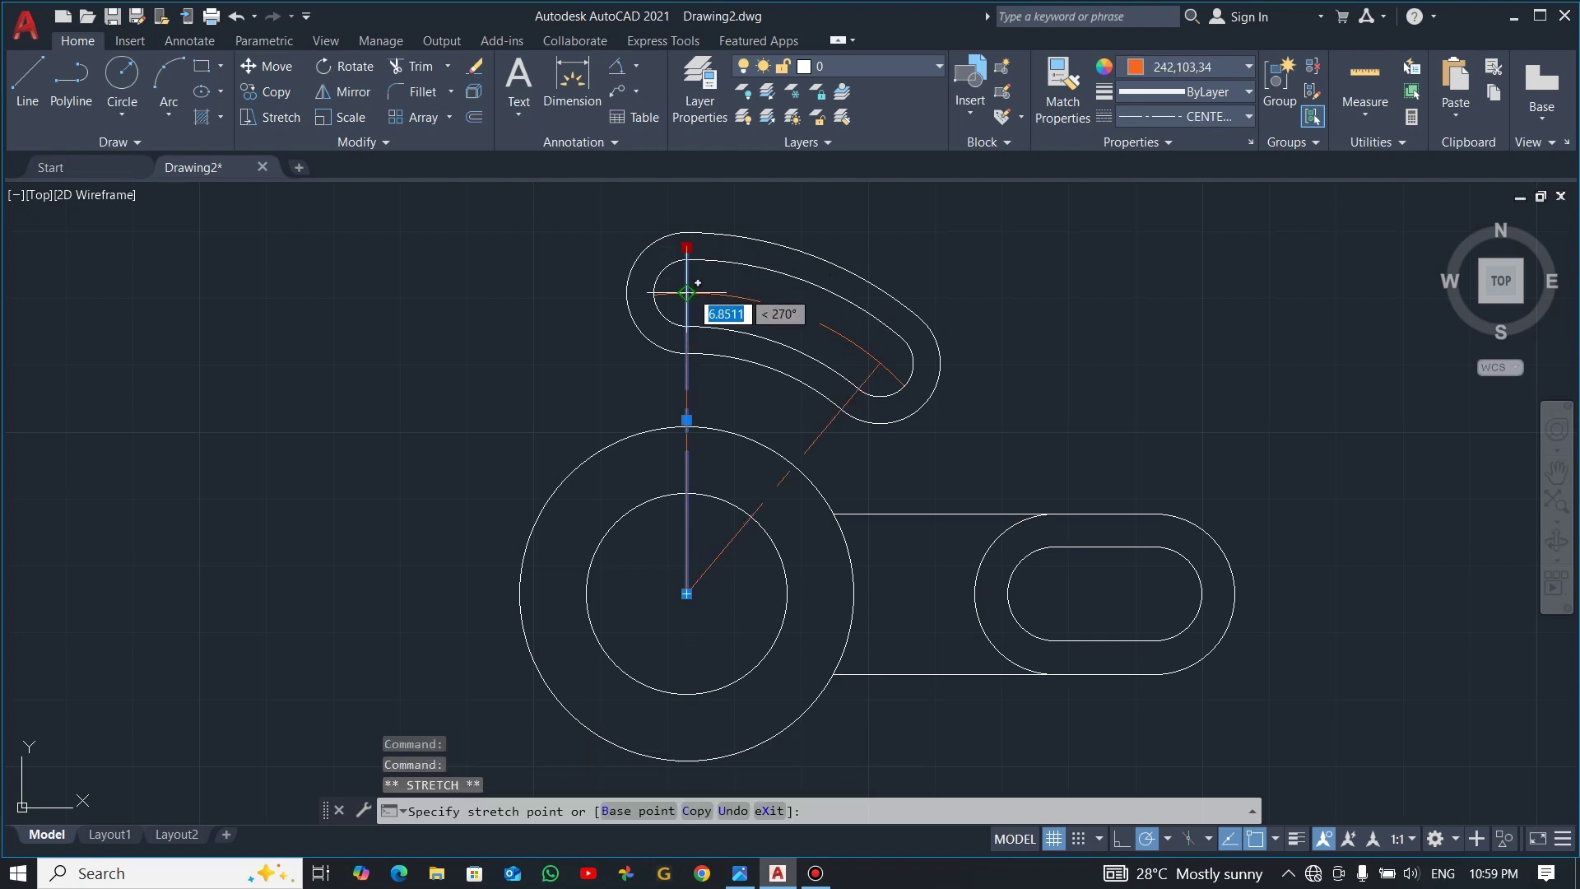
{"action": "key", "text": "Escape"}
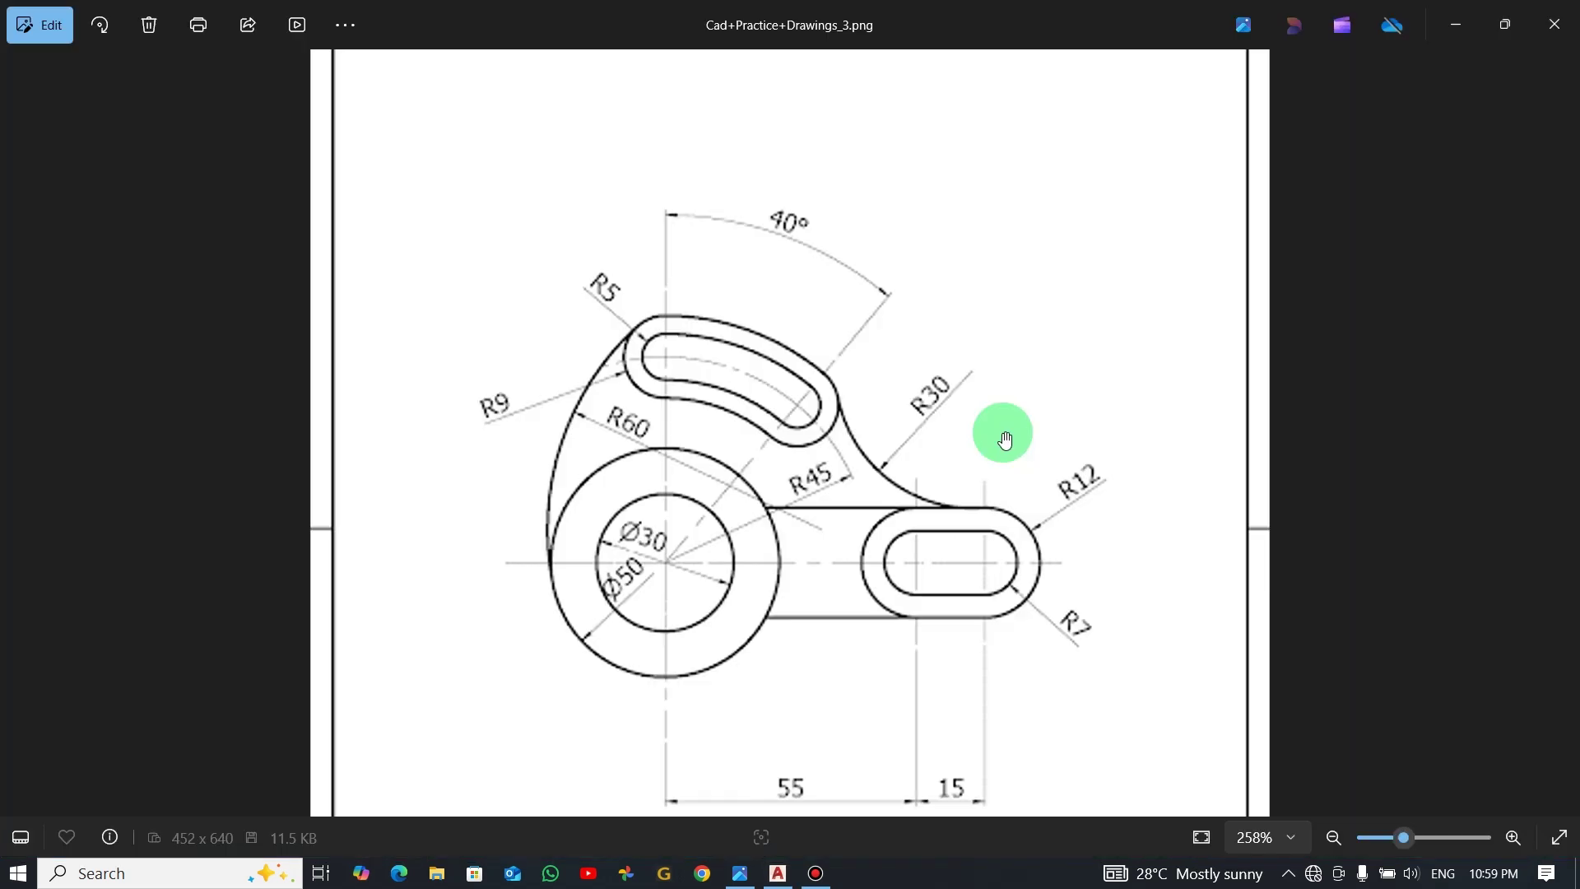
- Draw a radius 30 circle tangent to the curved slot's outer end and the upper edge of the horizontal arm
{"action": "key", "text": "alt+Tab"}
{"action": "key", "text": "alt+Tab"}
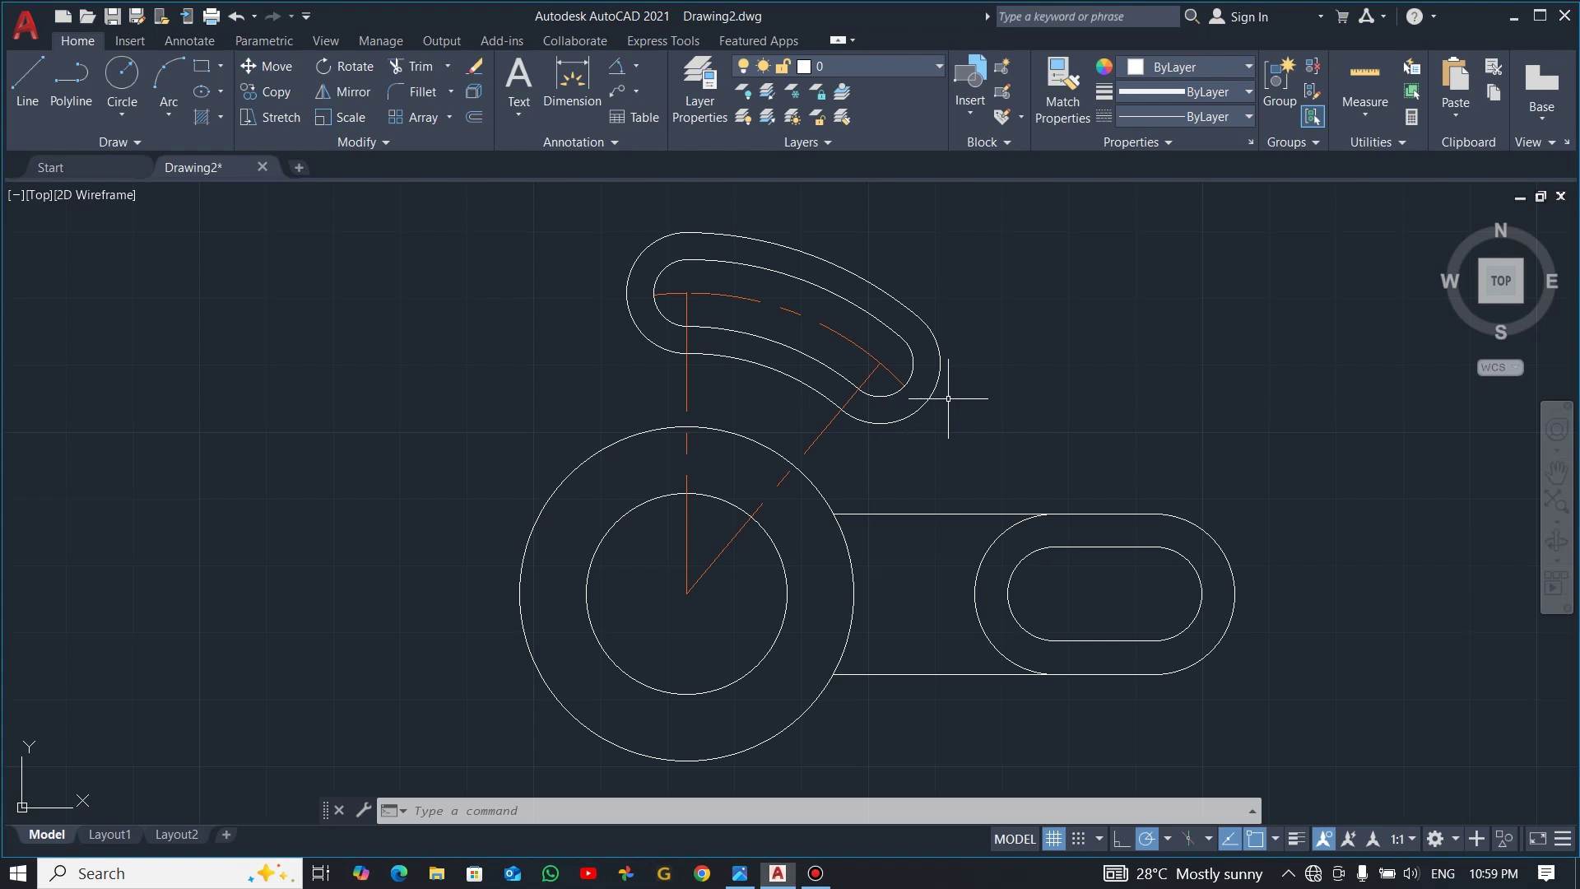
{"action": "left_click", "coordinate": [117, 114]}
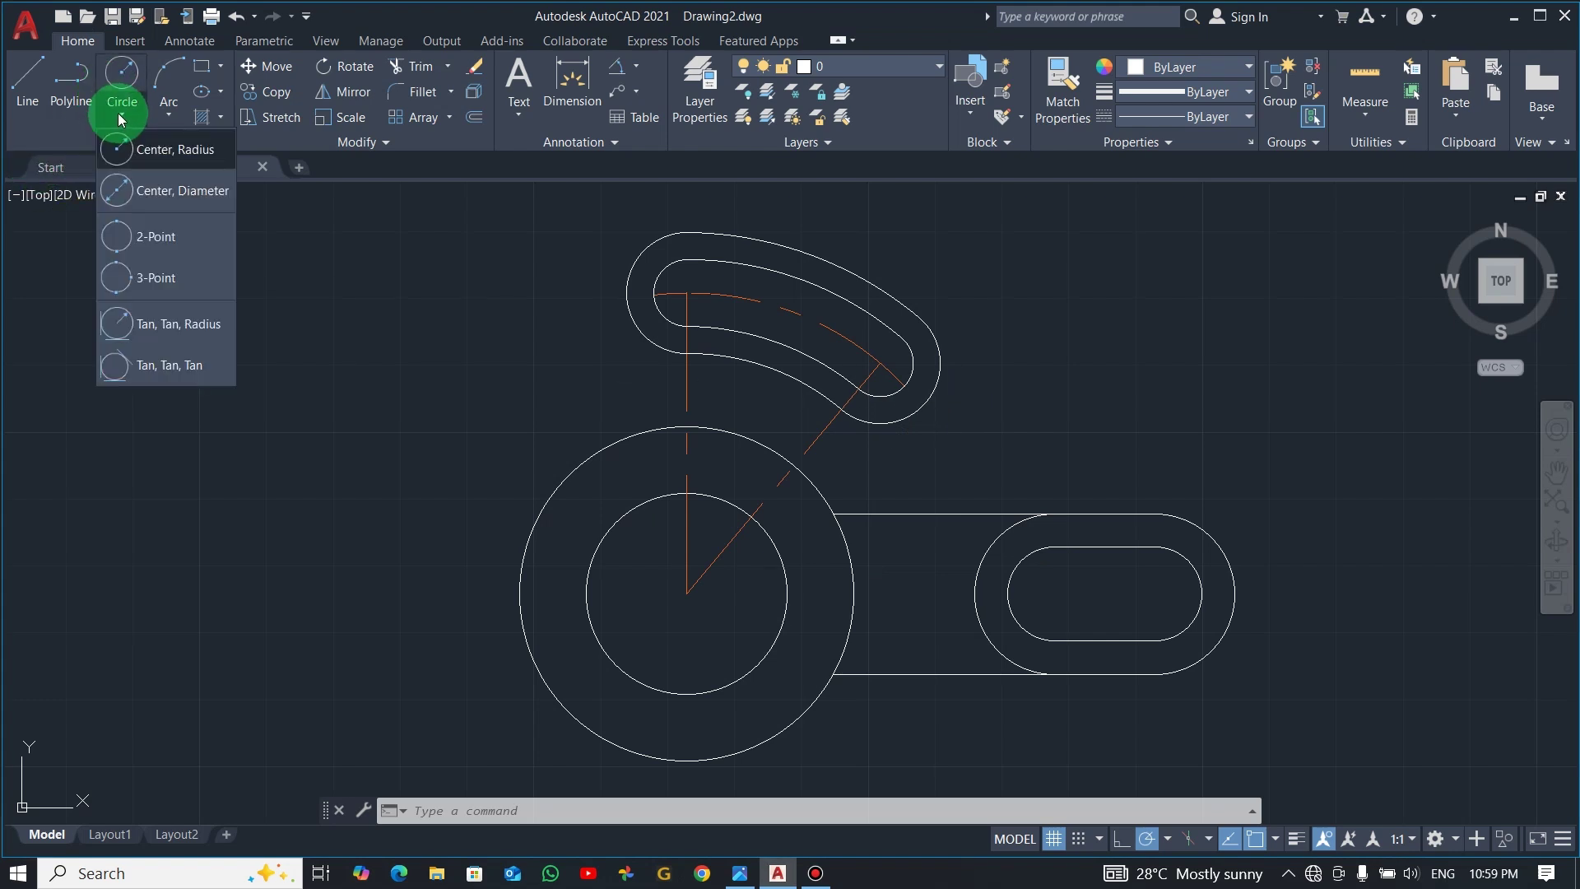
{"action": "left_click", "coordinate": [169, 325]}
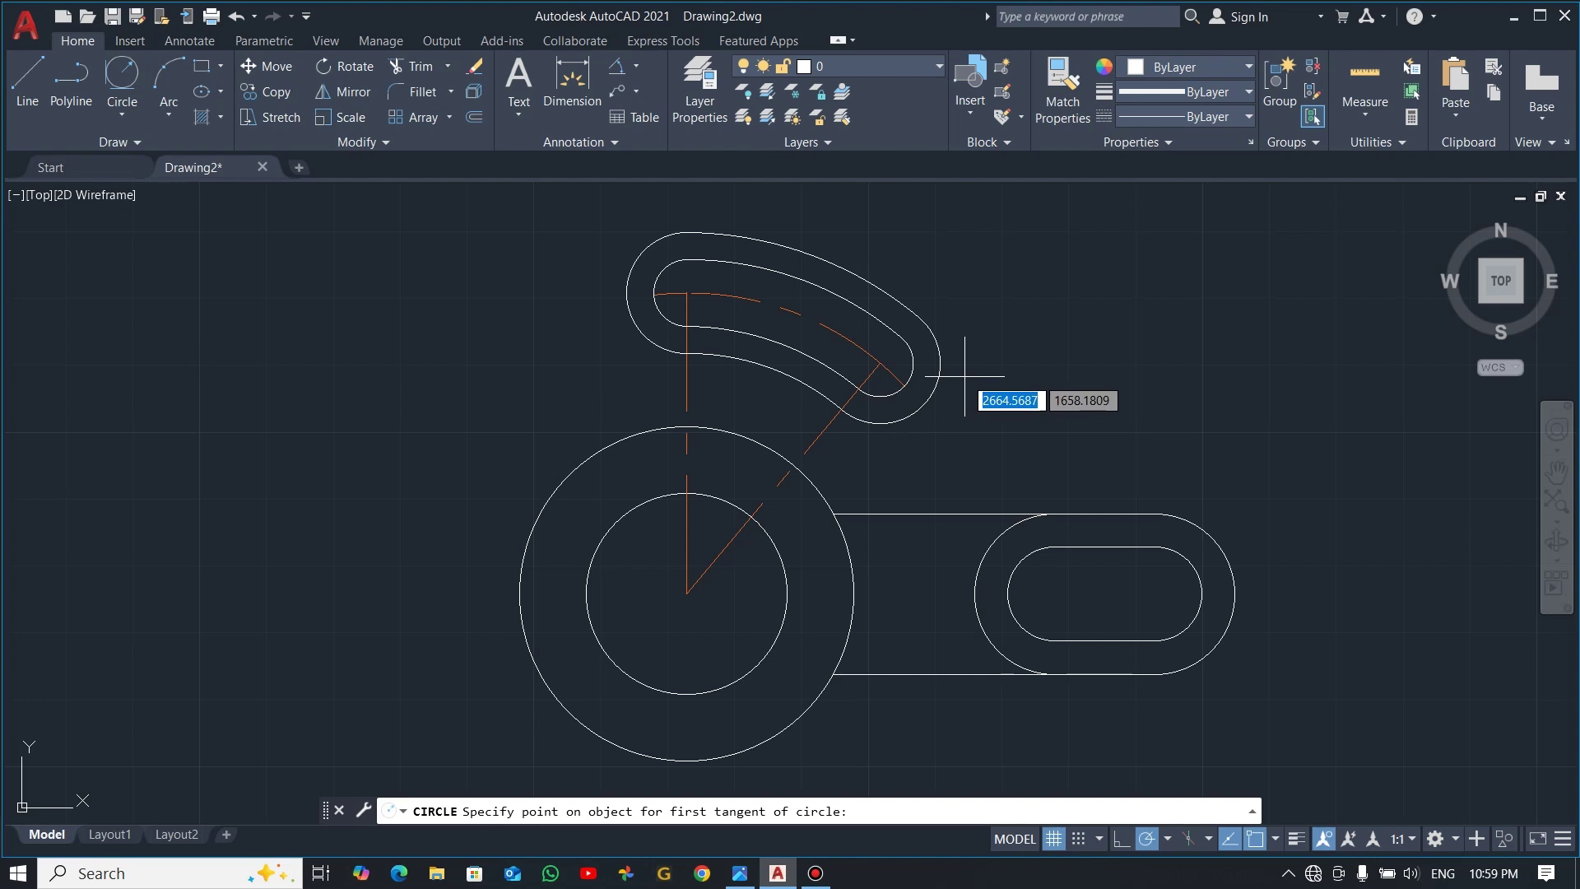
{"action": "left_click", "coordinate": [940, 358]}
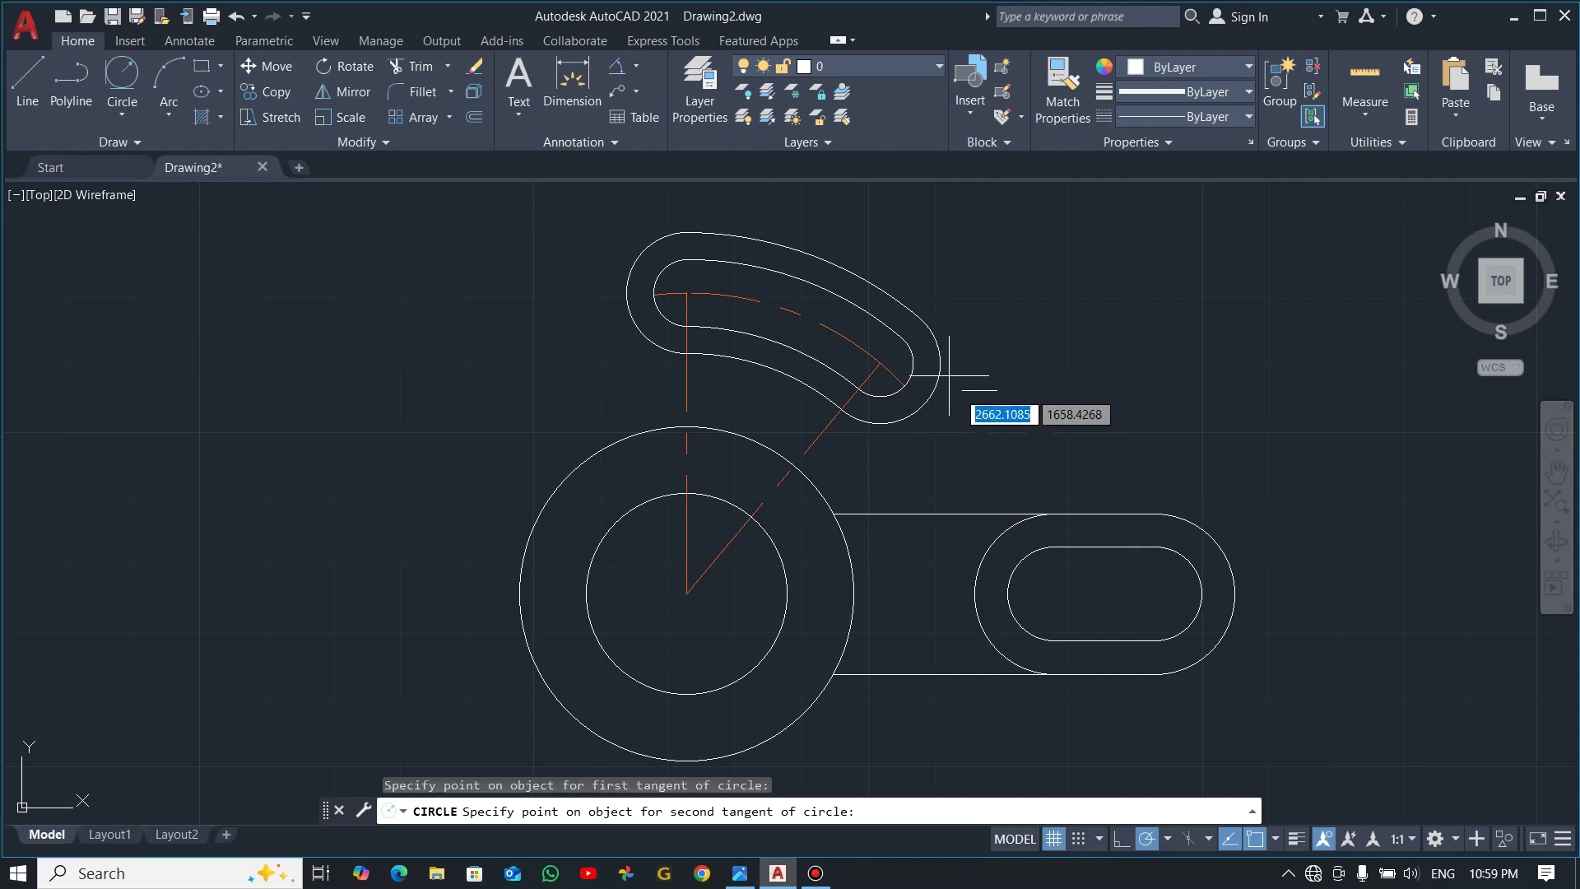
{"action": "left_click", "coordinate": [1062, 506]}
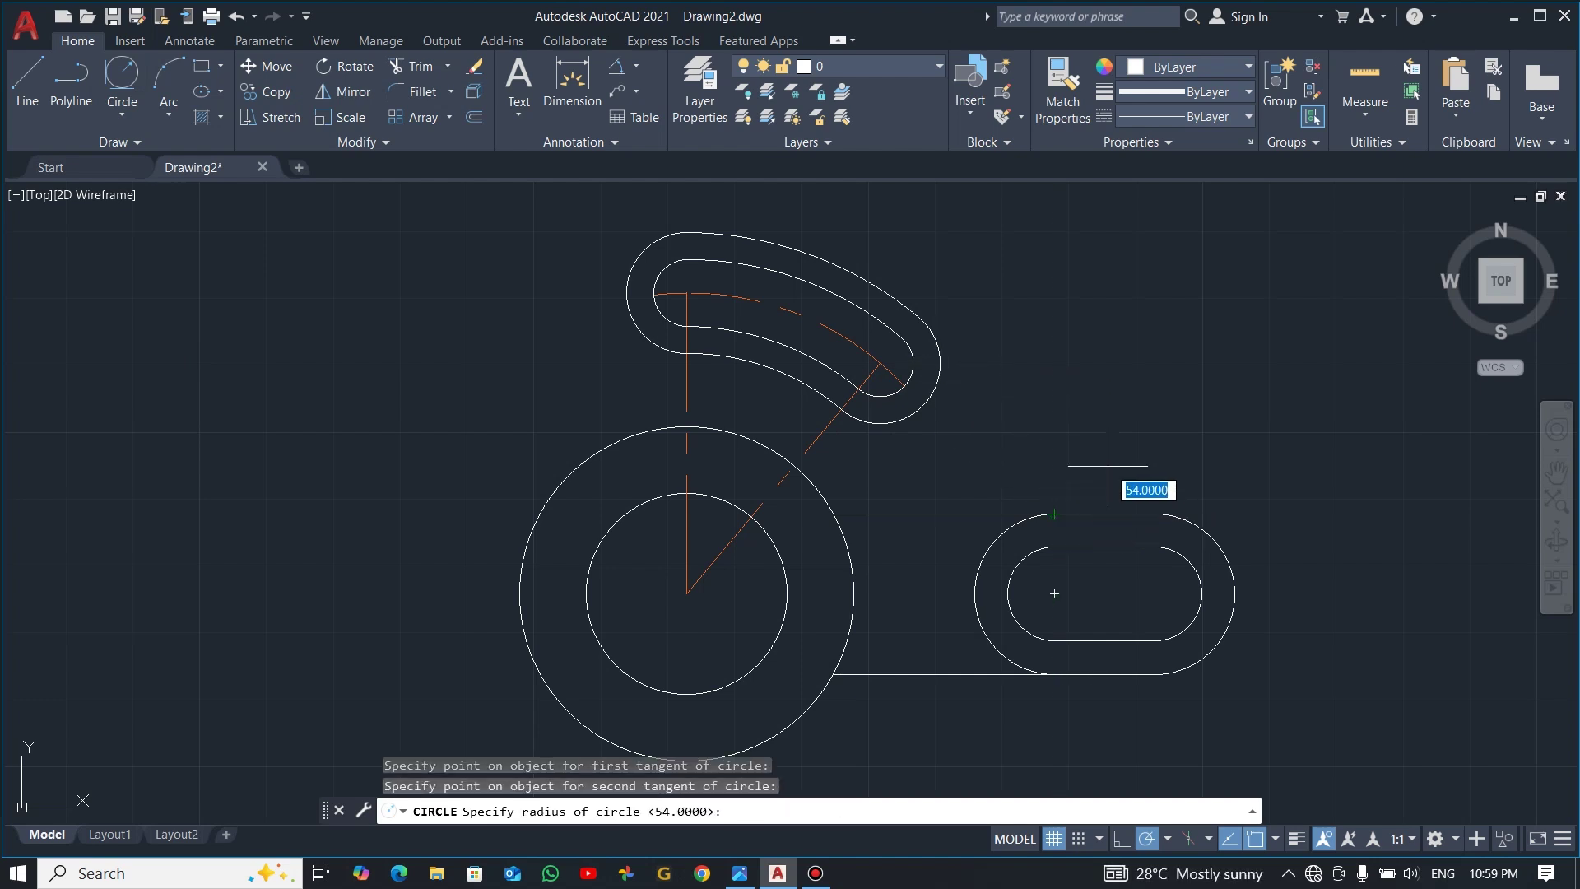
{"action": "type", "text": "30"}
{"action": "key", "text": "Return"}
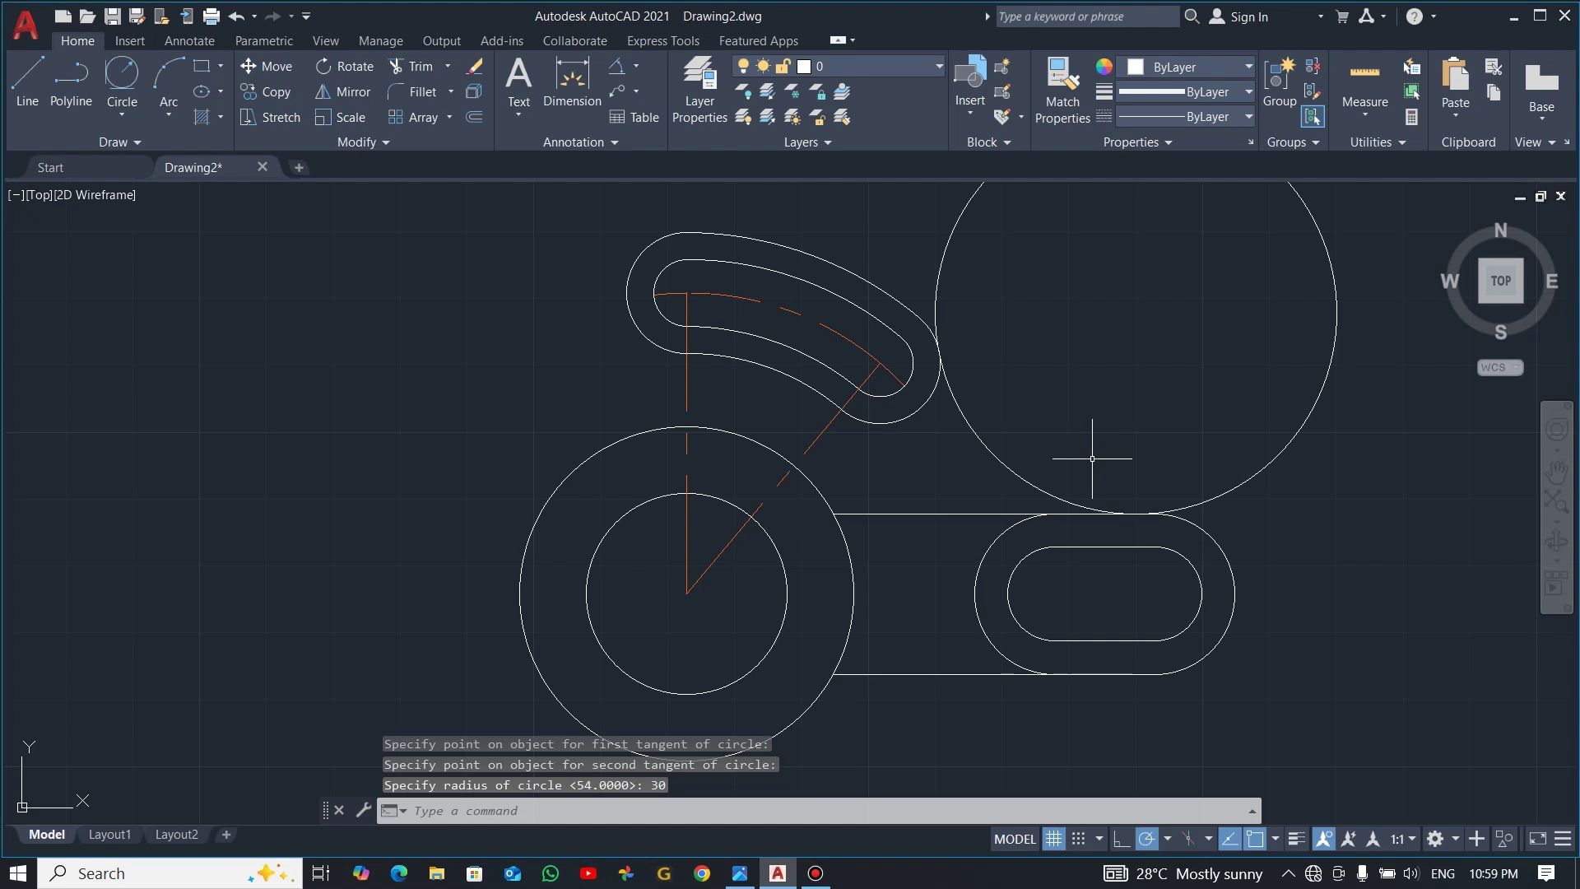
- Trim the radius 30 circle to the concave arc joining the curved slot and the horizontal arm
{"action": "type", "text": "tr"}
{"action": "key", "text": "Return"}
{"action": "left_click_drag", "start_coordinate": [1399, 345], "coordinate": [1167, 353]}
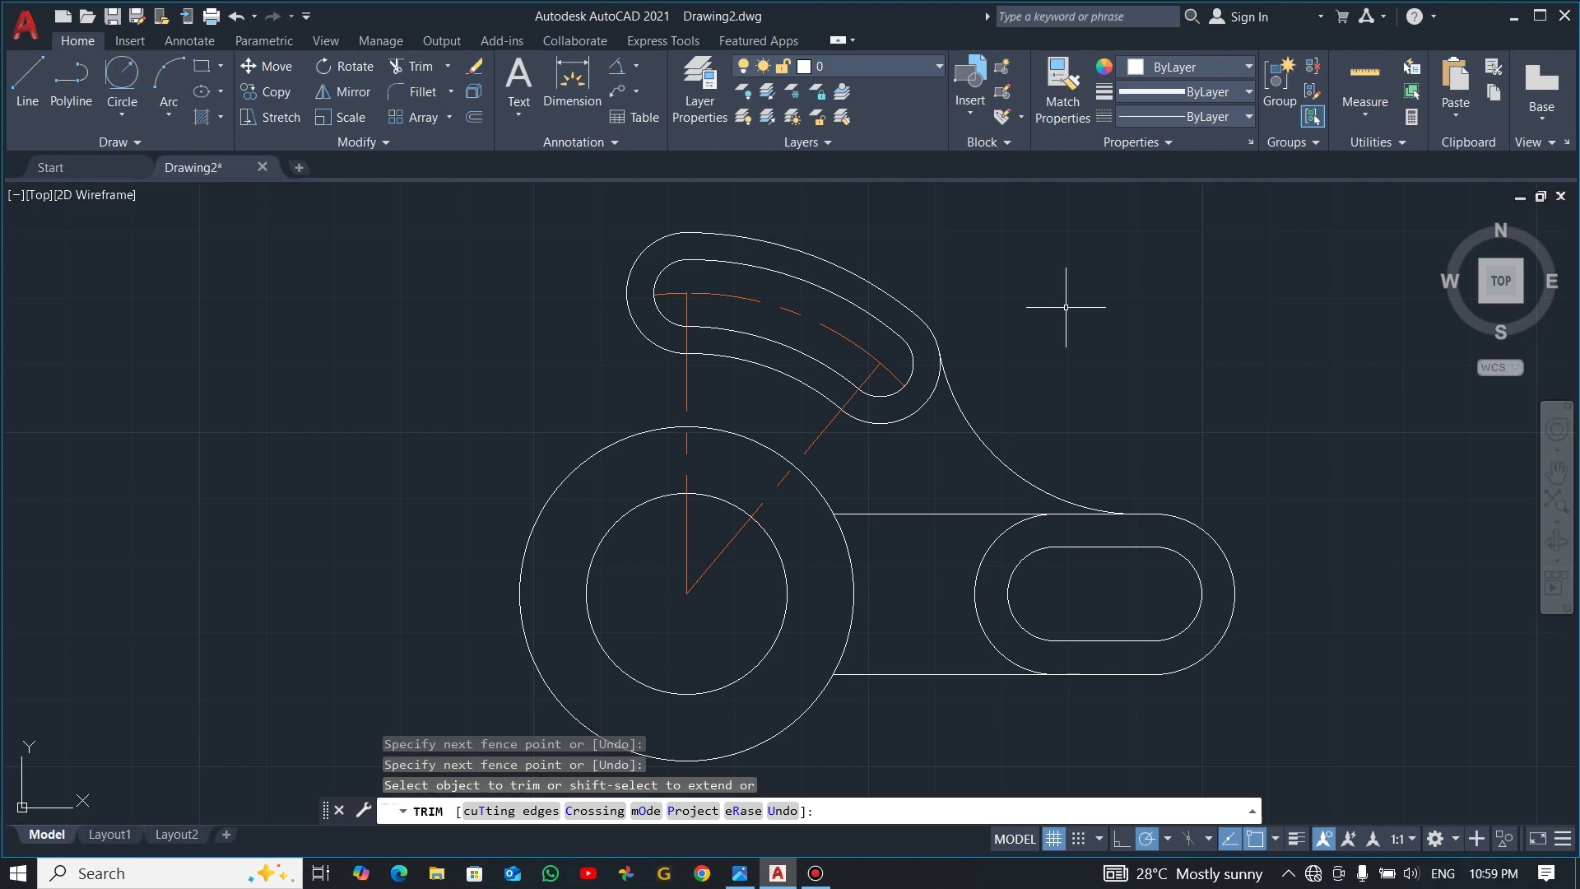
{"action": "key", "text": "Return"}
{"action": "key", "text": "Return"}
{"action": "key", "text": "Escape"}
- Draw a radius 60 circle tangent to the curved slot's R9 end and the Ø50 circle, taking the size from the reference drawing
{"action": "key", "text": "alt+Tab"}
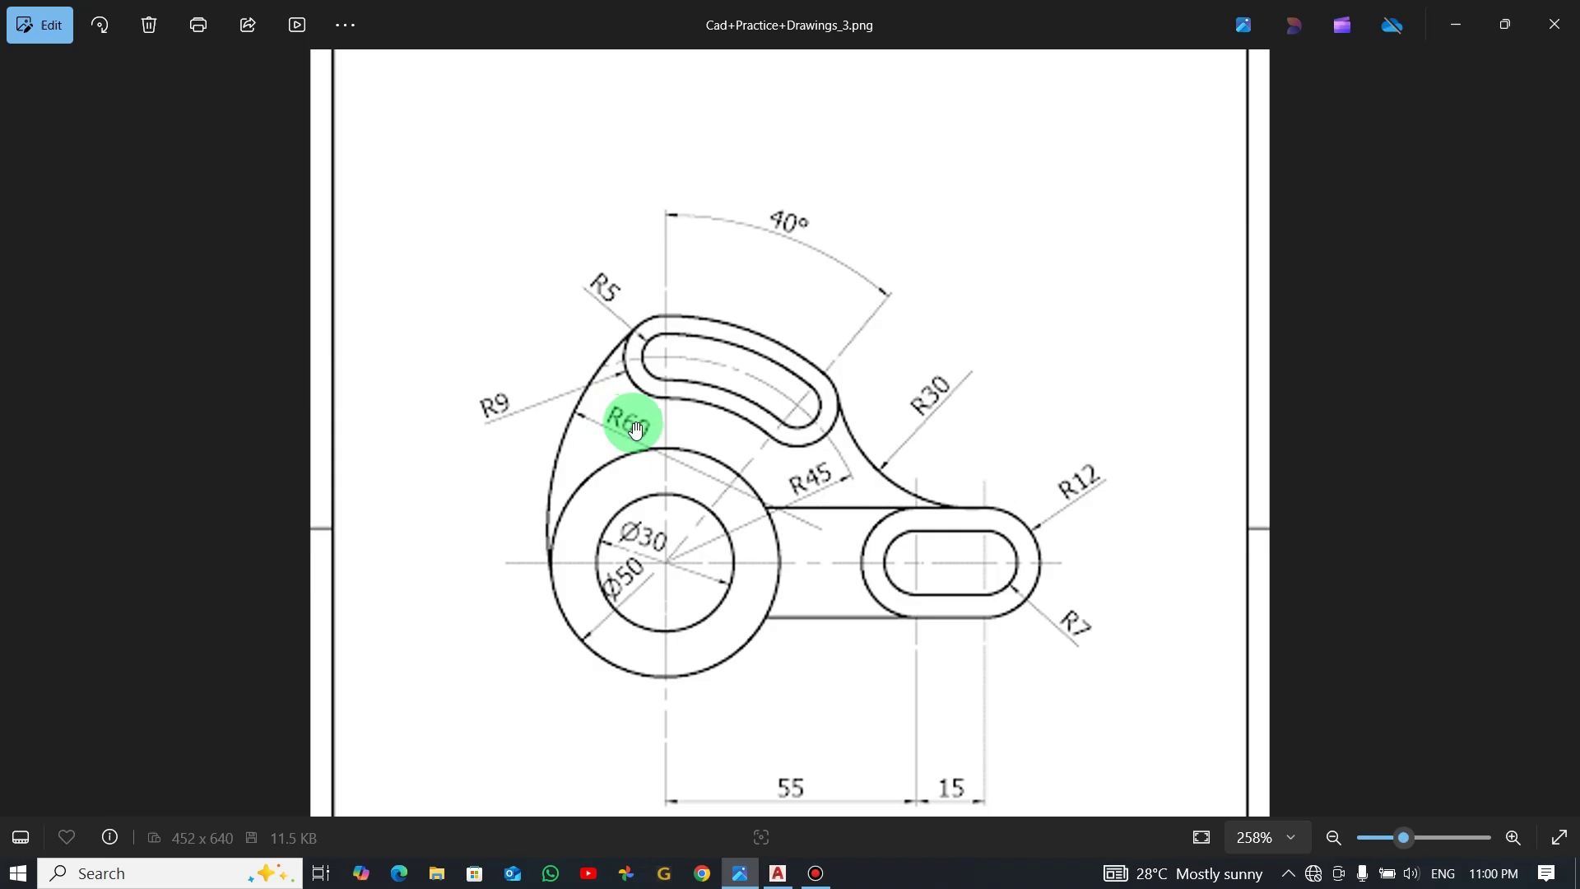
{"action": "key", "text": "alt+Tab"}
{"action": "left_click", "coordinate": [121, 78]}
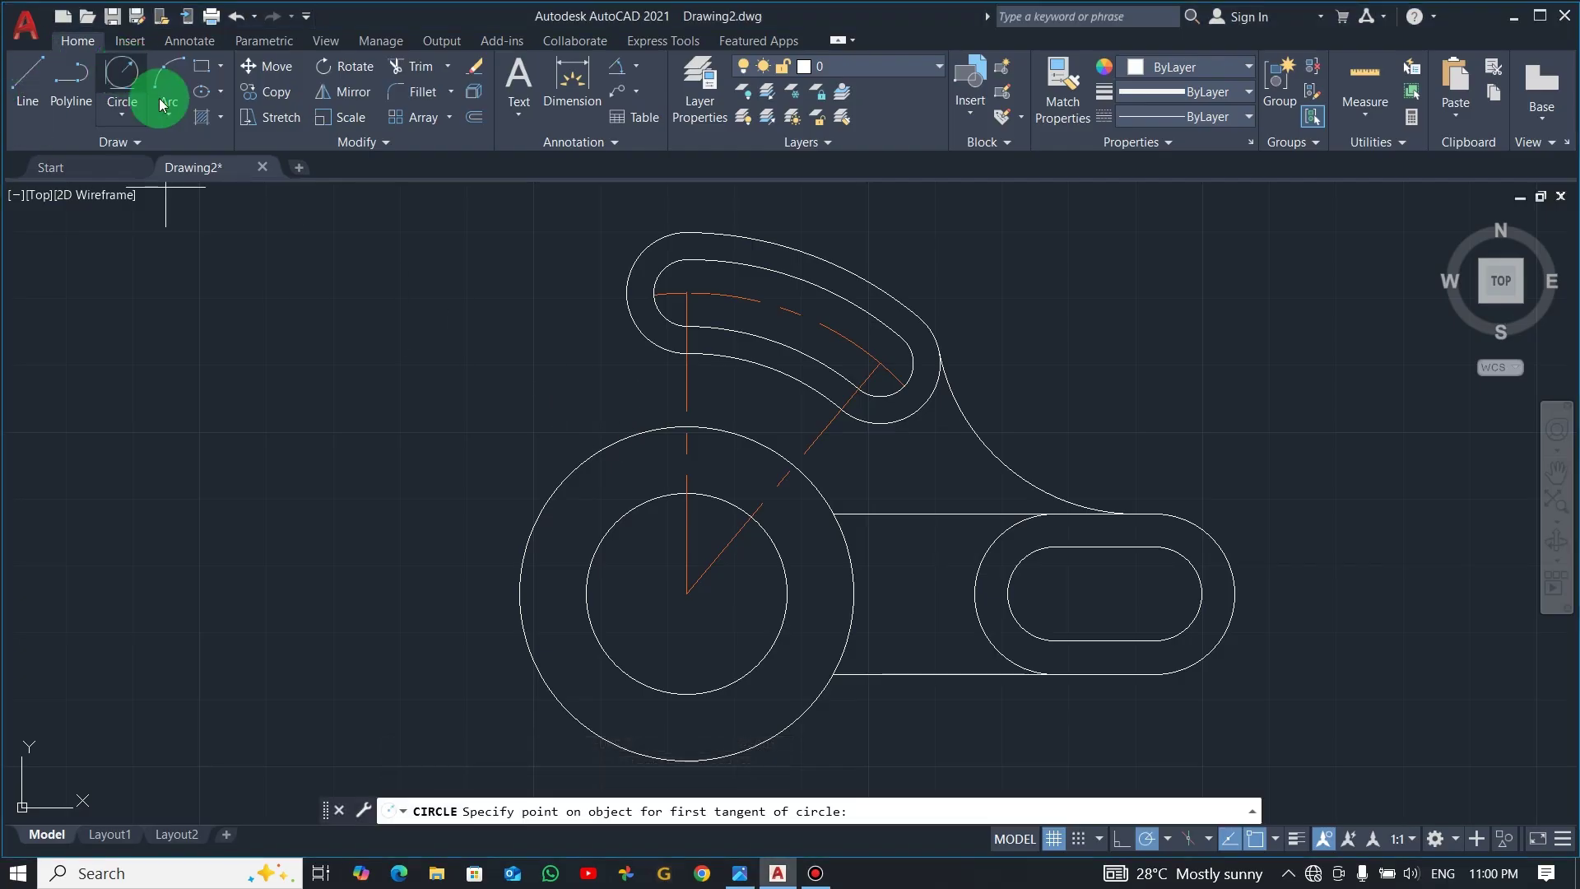
{"action": "left_click", "coordinate": [656, 260]}
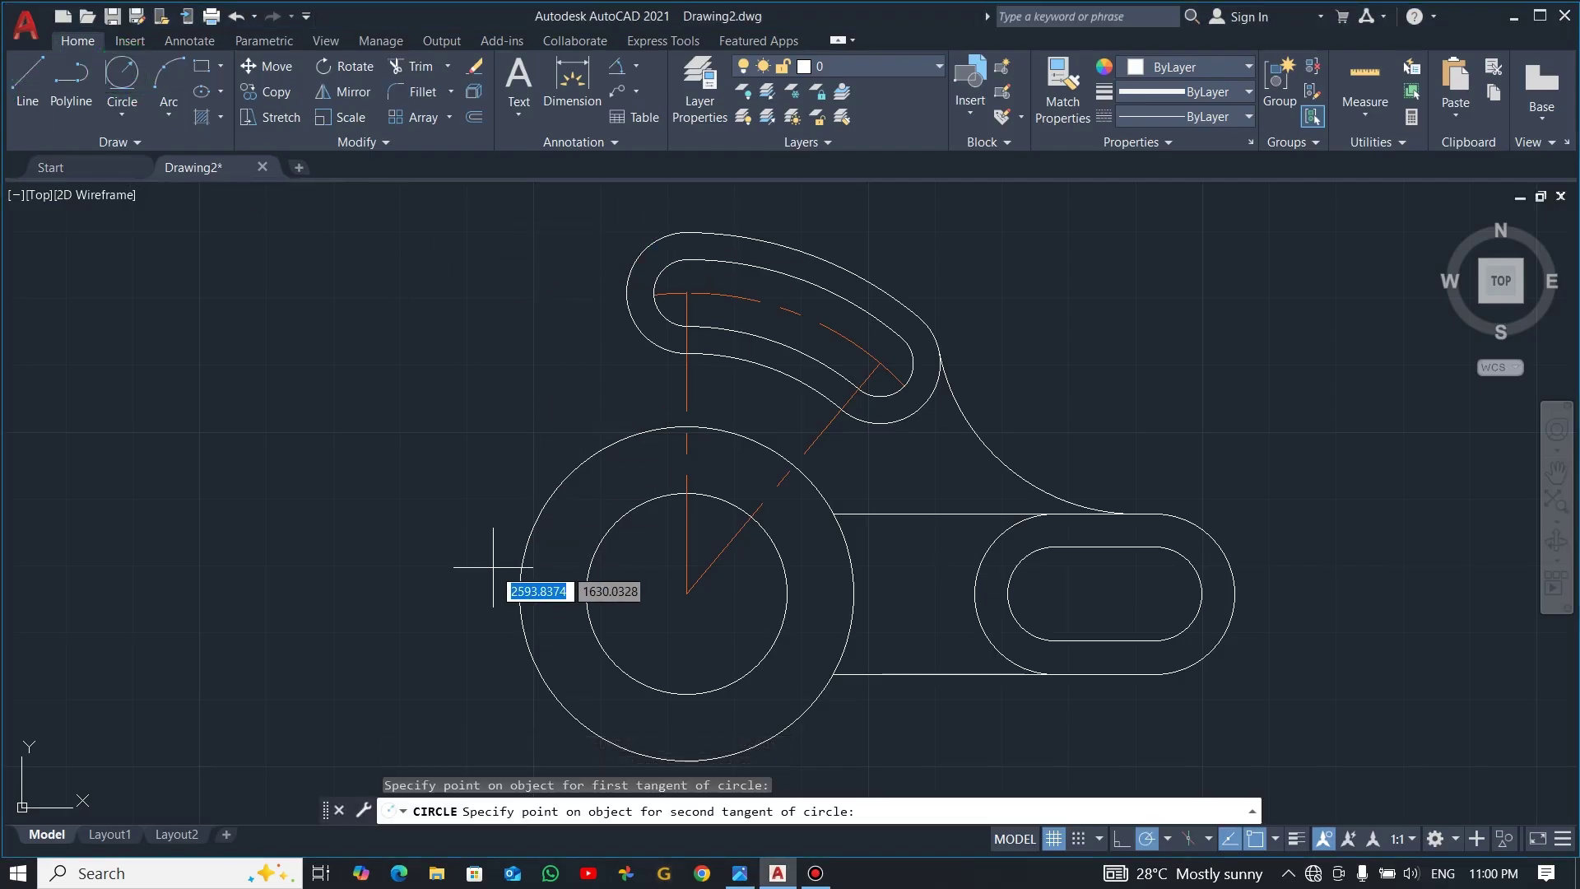
{"action": "left_click", "coordinate": [520, 578]}
{"action": "type", "text": "60"}
{"action": "key", "text": "Return"}
- Trim the radius 60 circle to the outer arc joining the curved slot's R9 end and the Ø50 circle
{"action": "type", "text": "tr"}
{"action": "key", "text": "Return"}
{"action": "left_click", "coordinate": [1207, 224]}
{"action": "scroll", "coordinate": [1207, 224], "scroll_direction": "down", "scroll_amount": 2}
{"action": "left_click", "coordinate": [837, 609]}
{"action": "key", "text": "Return"}
{"action": "scroll", "coordinate": [869, 635], "scroll_direction": "up", "scroll_amount": 2}
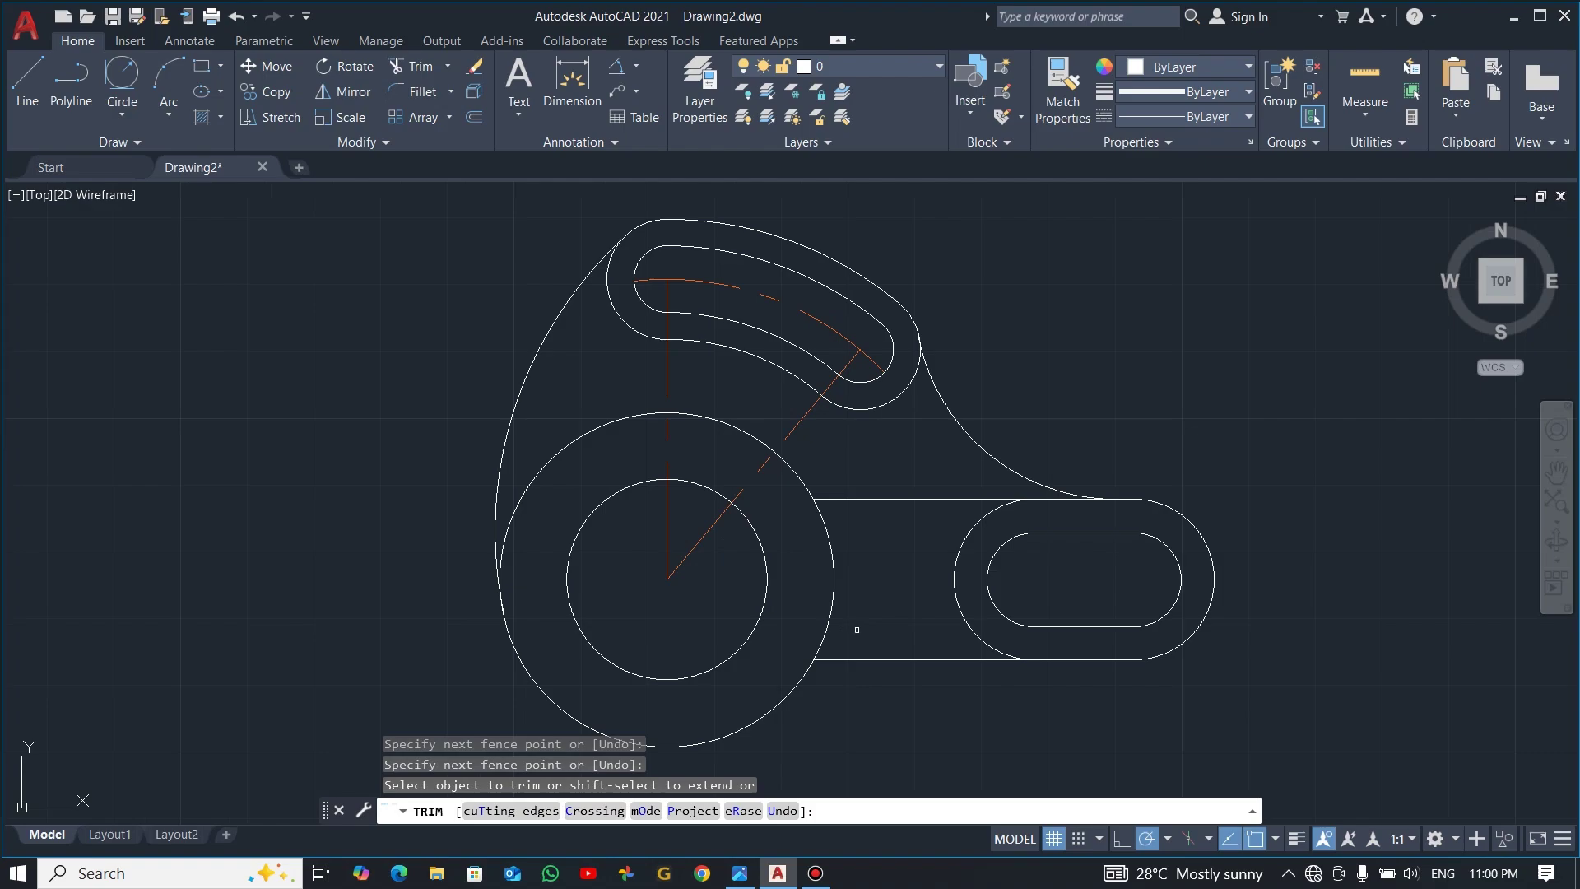
- Check the reference drawing, end the trimming and turn on lineweight display
{"action": "key", "text": "alt+Tab"}
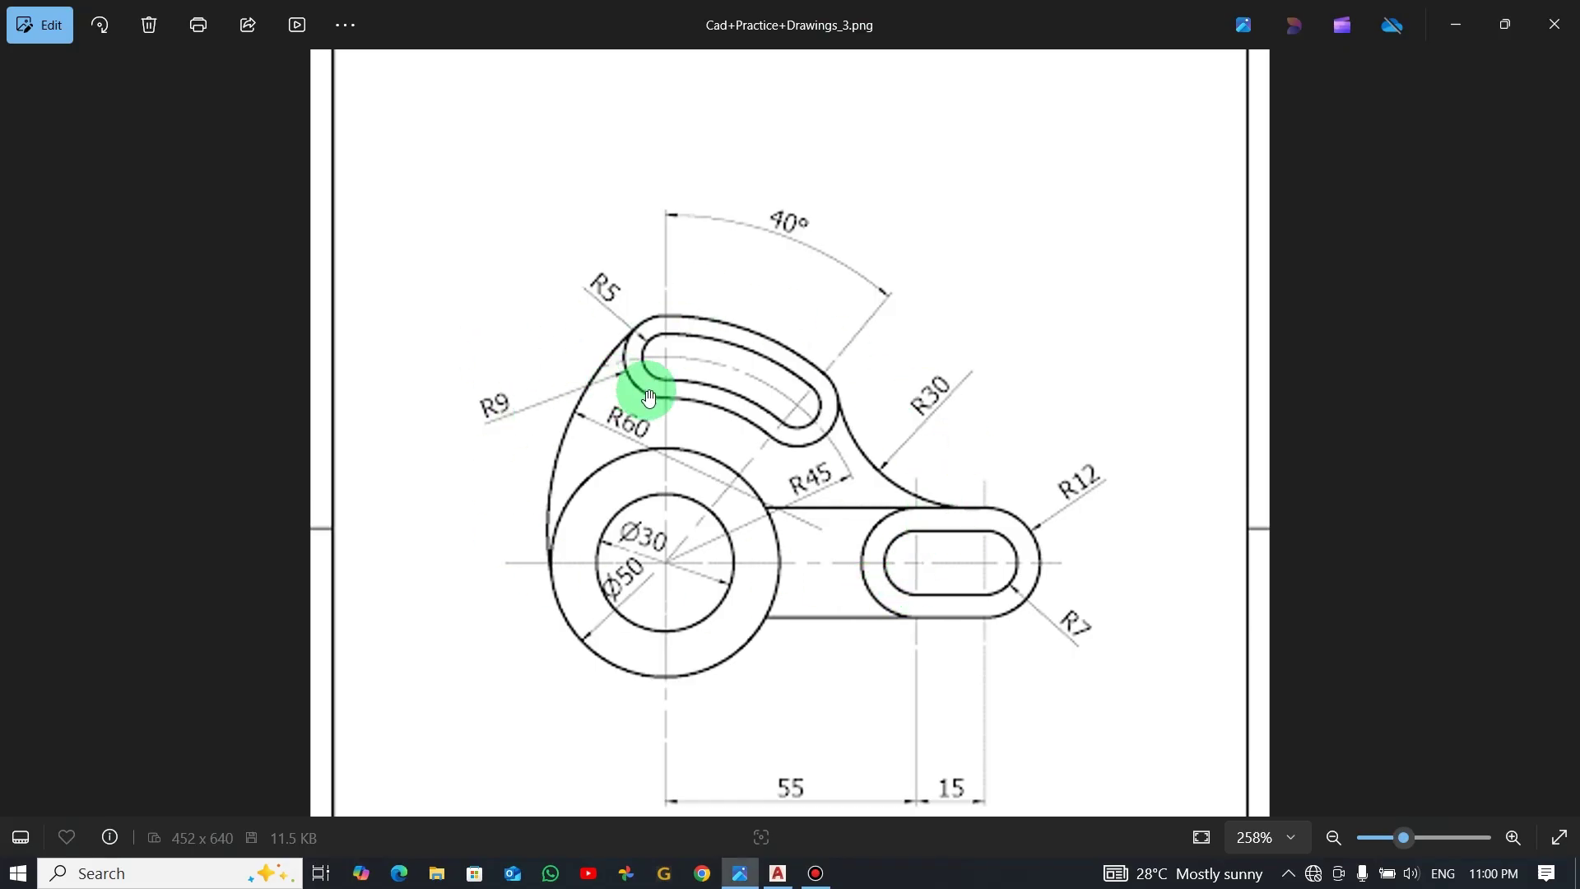
{"action": "key", "text": "alt+Tab"}
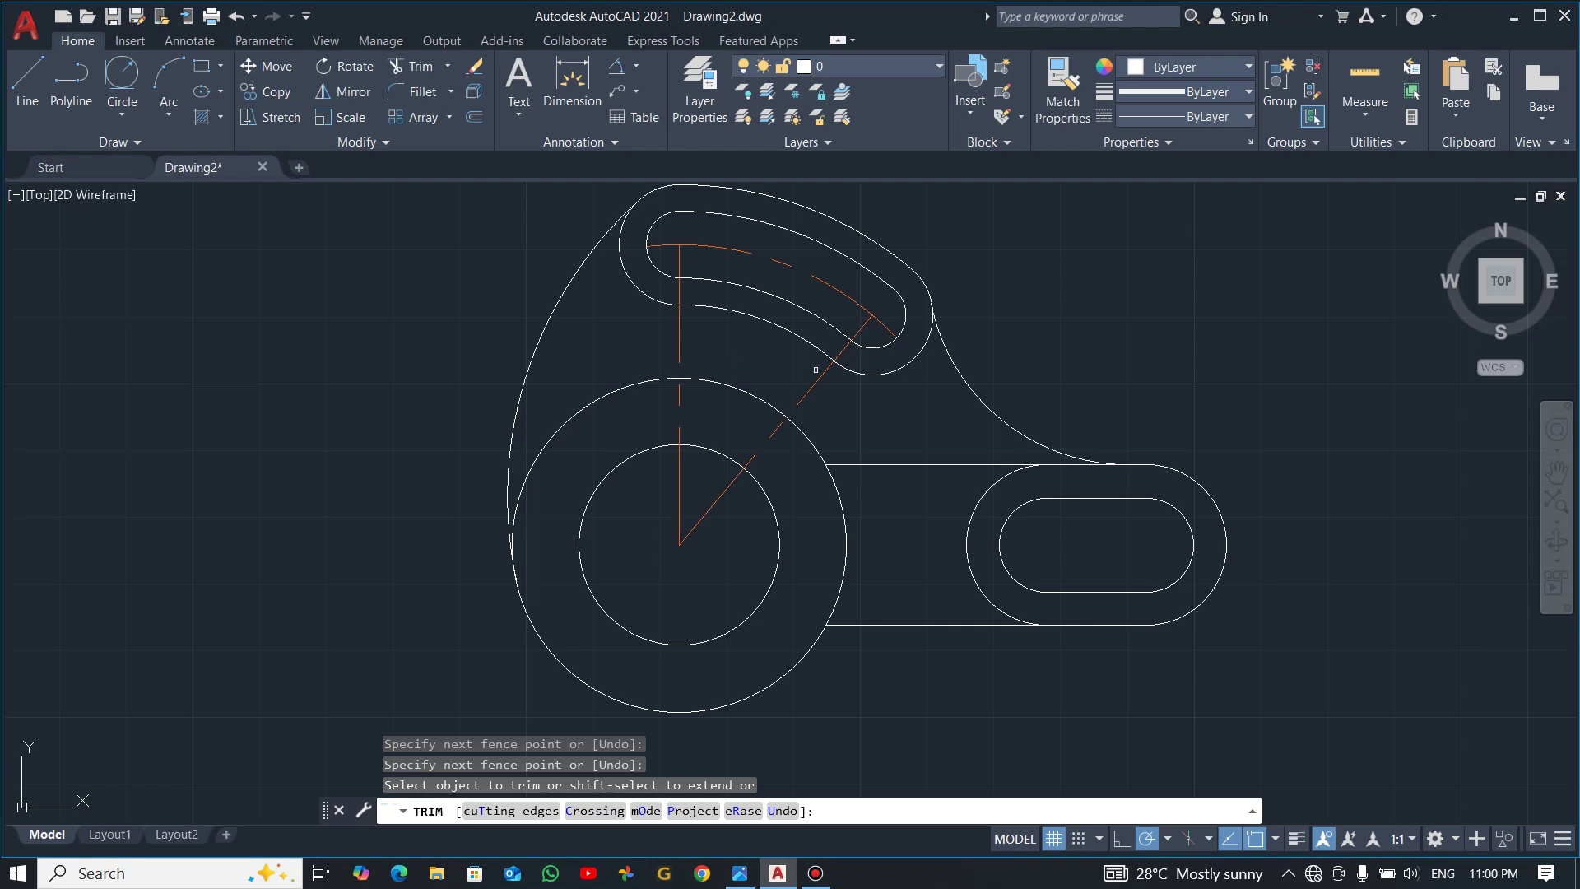
{"action": "key", "text": "Escape"}
{"action": "left_click", "coordinate": [1295, 839]}
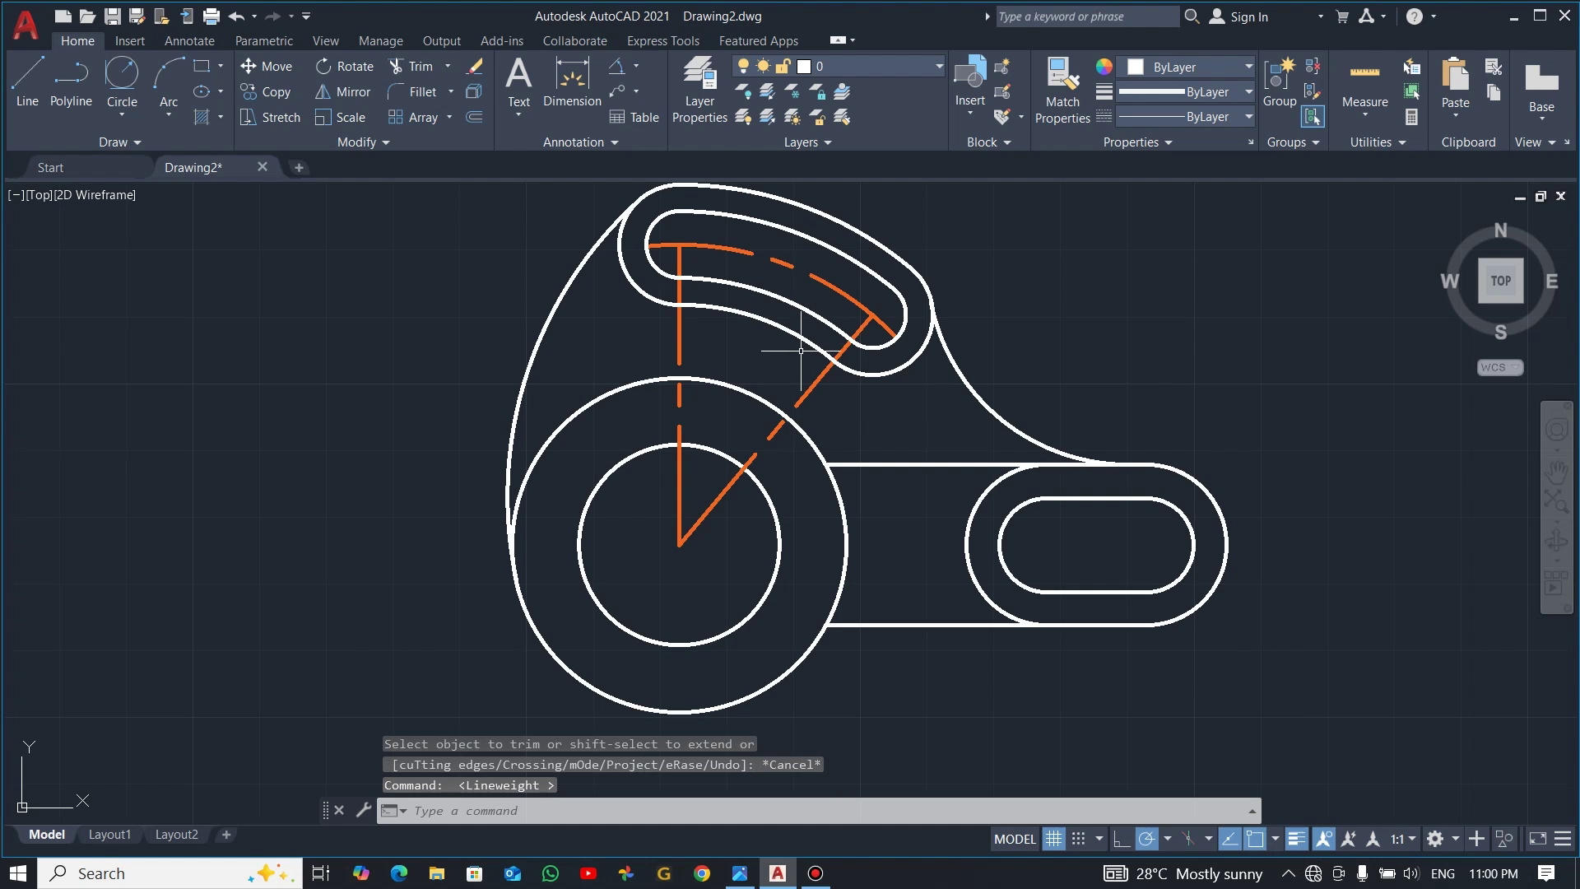
- Set the lineweight of the two straight centerlines and the curved slot's centerline arc to 0.25 mm
{"action": "left_click", "coordinate": [835, 359]}
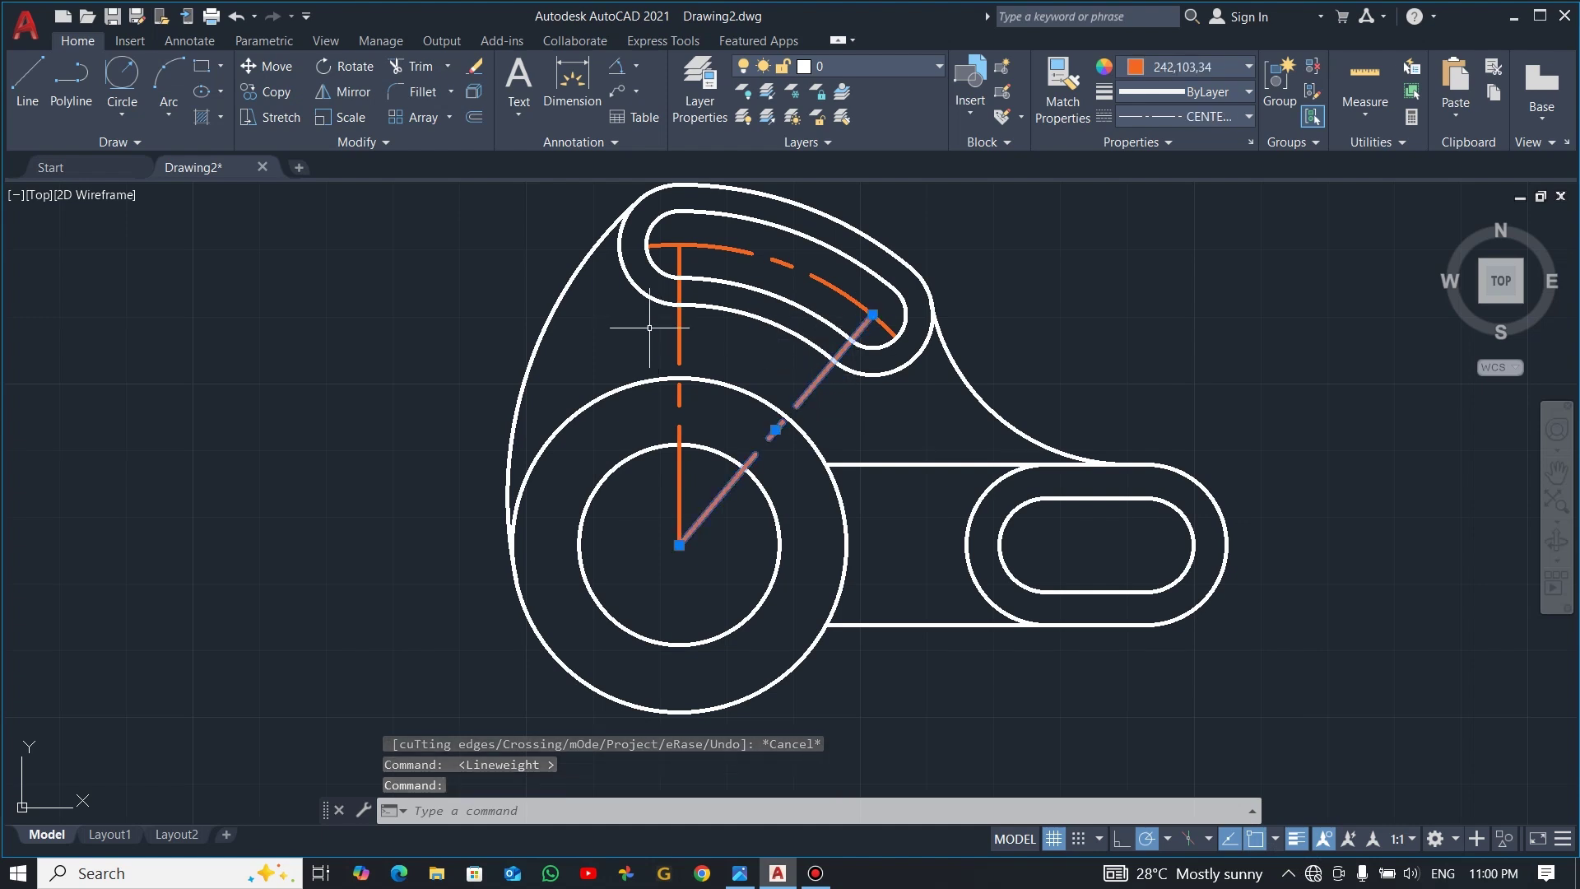
{"action": "left_click", "coordinate": [680, 331]}
{"action": "left_click", "coordinate": [734, 249]}
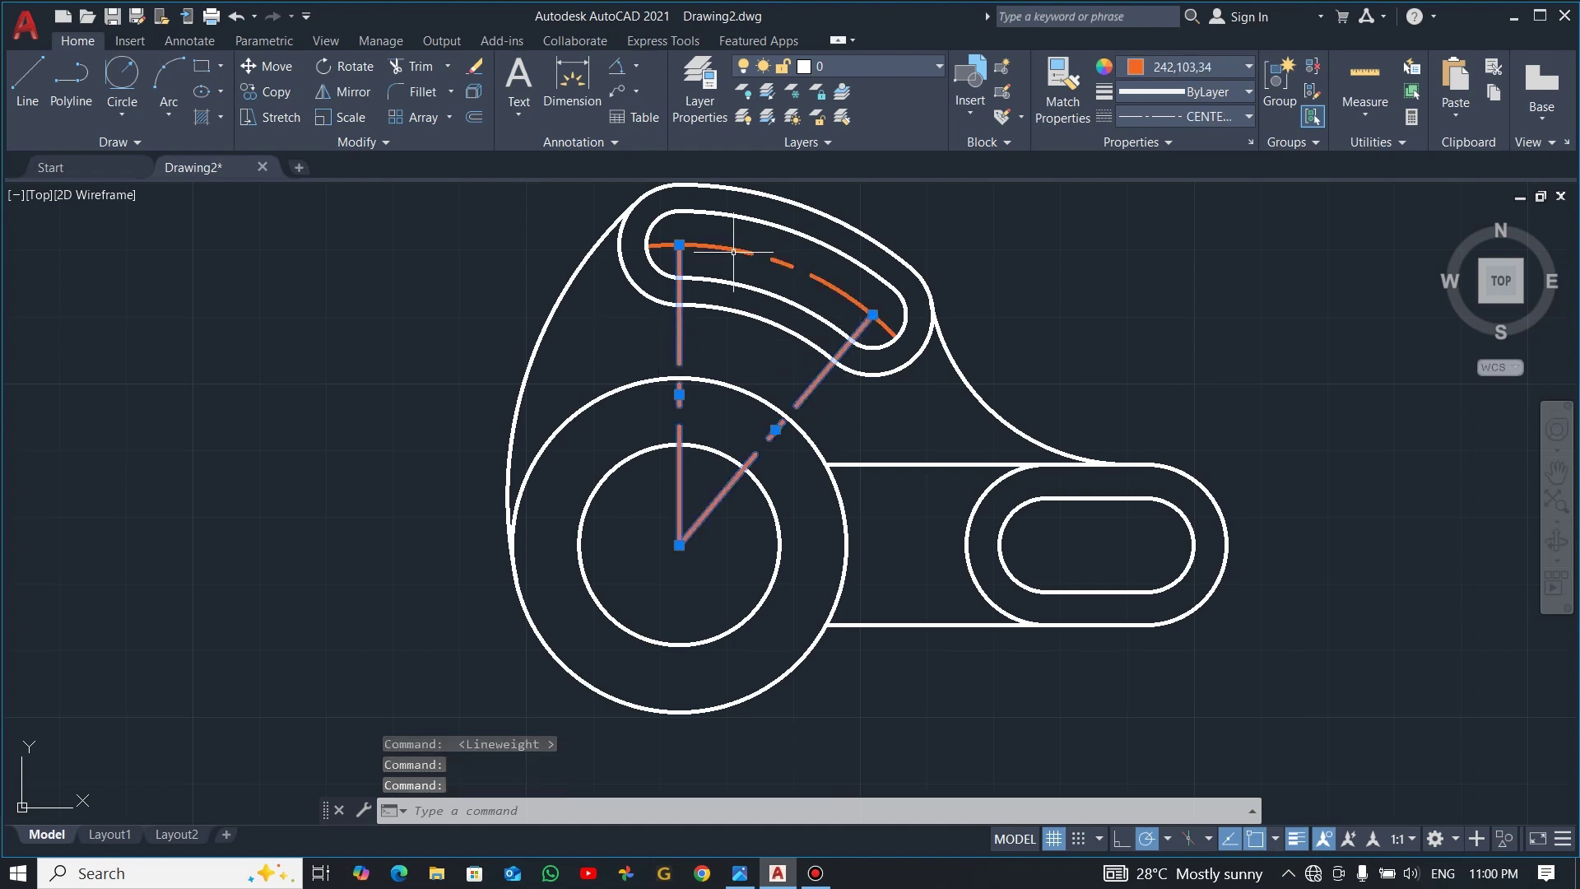
{"action": "left_click", "coordinate": [1125, 93]}
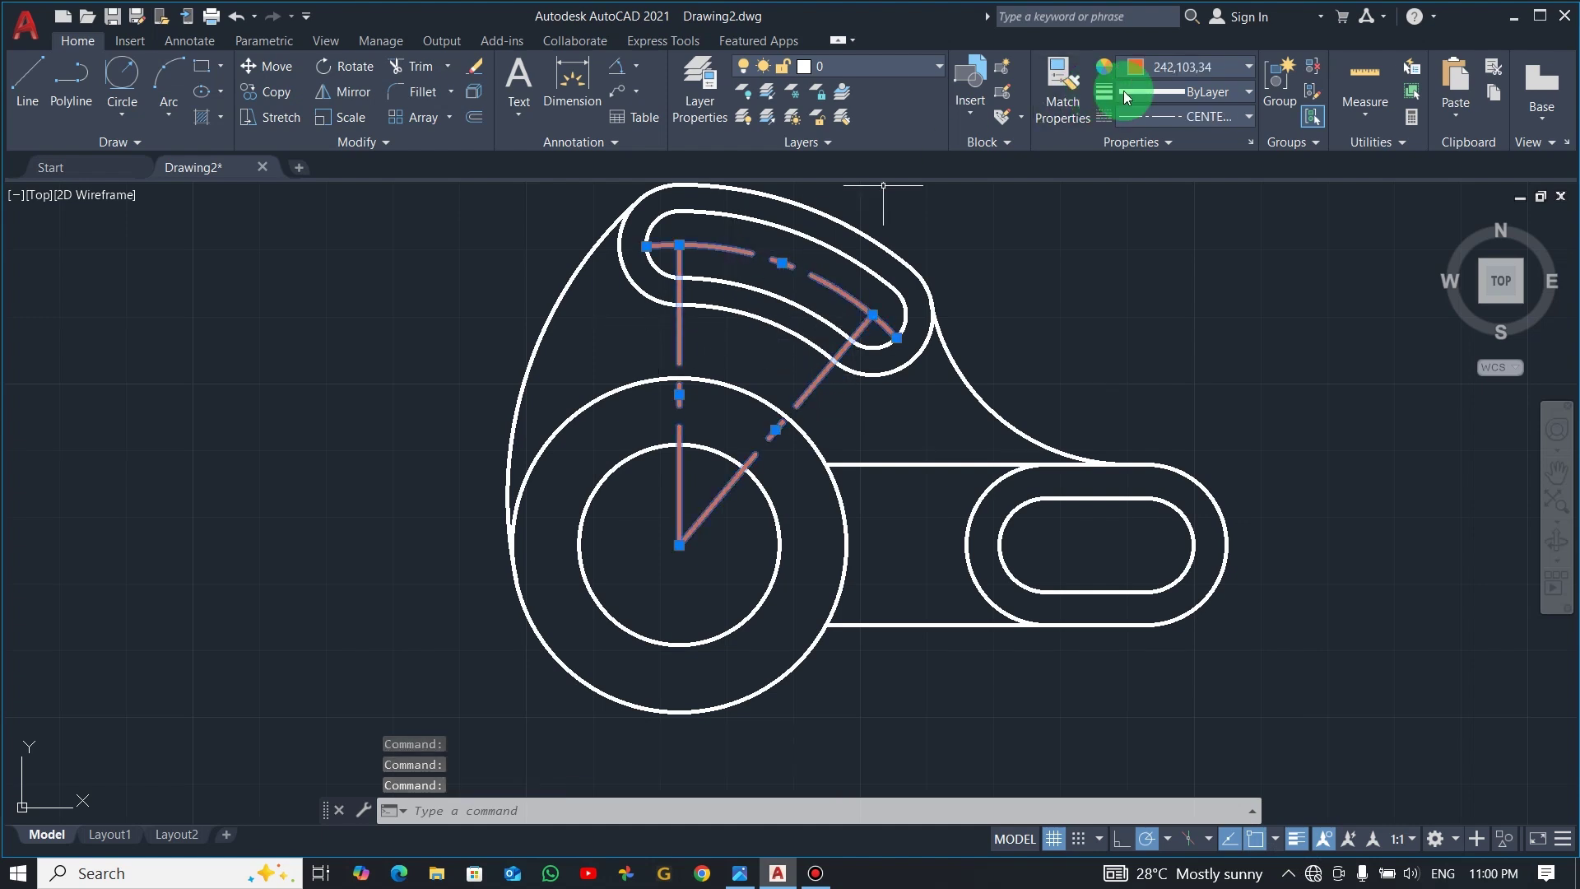
{"action": "left_click", "coordinate": [1172, 89]}
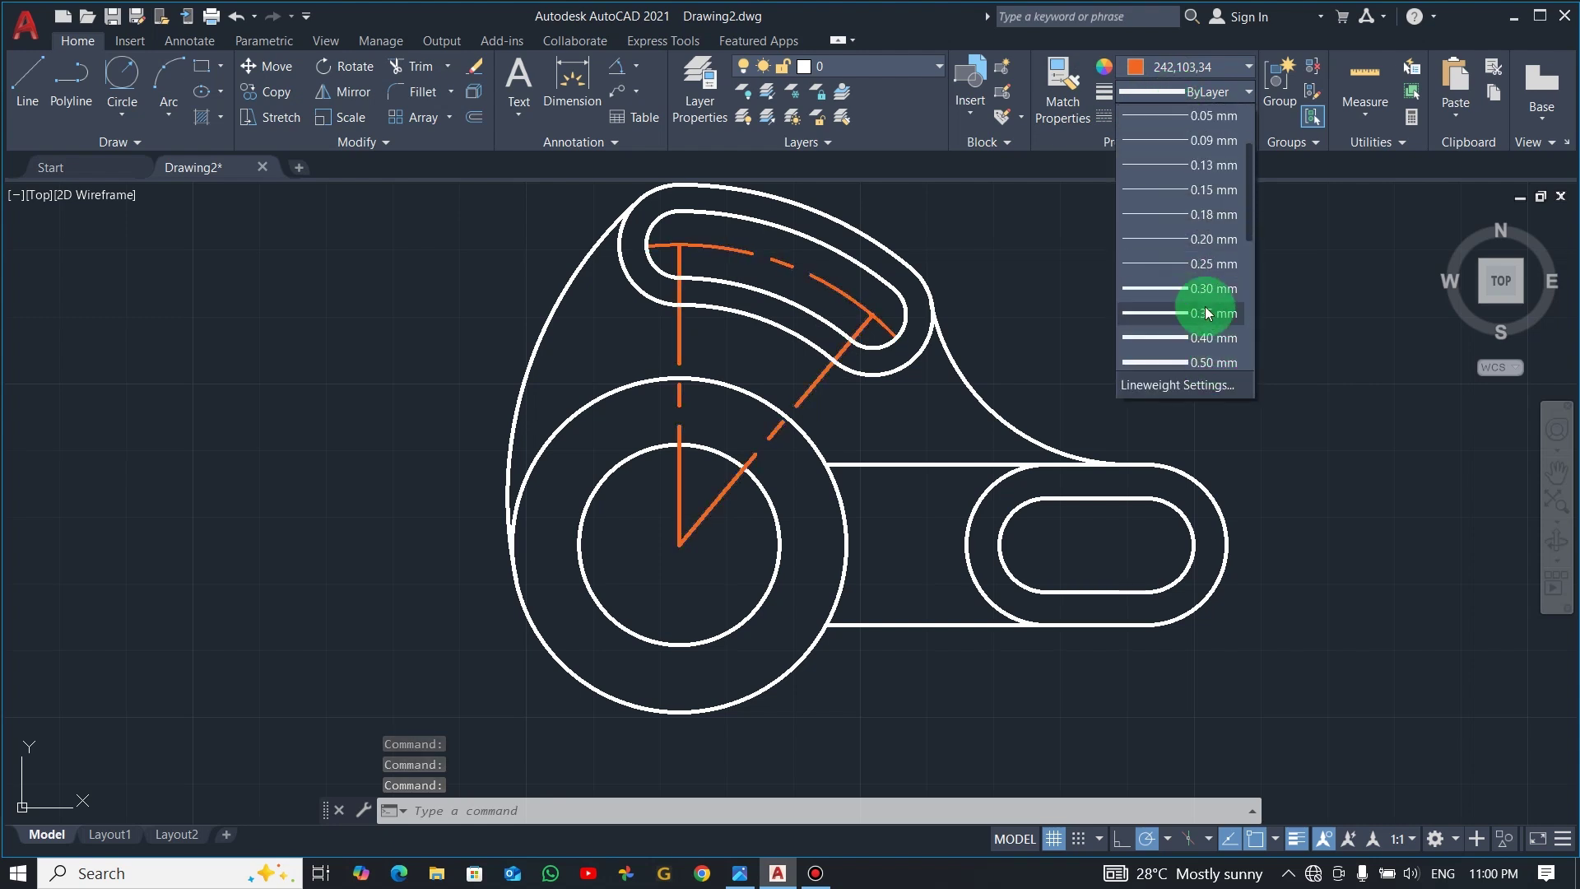
{"action": "left_click", "coordinate": [1201, 264]}
{"action": "key", "text": "Escape"}
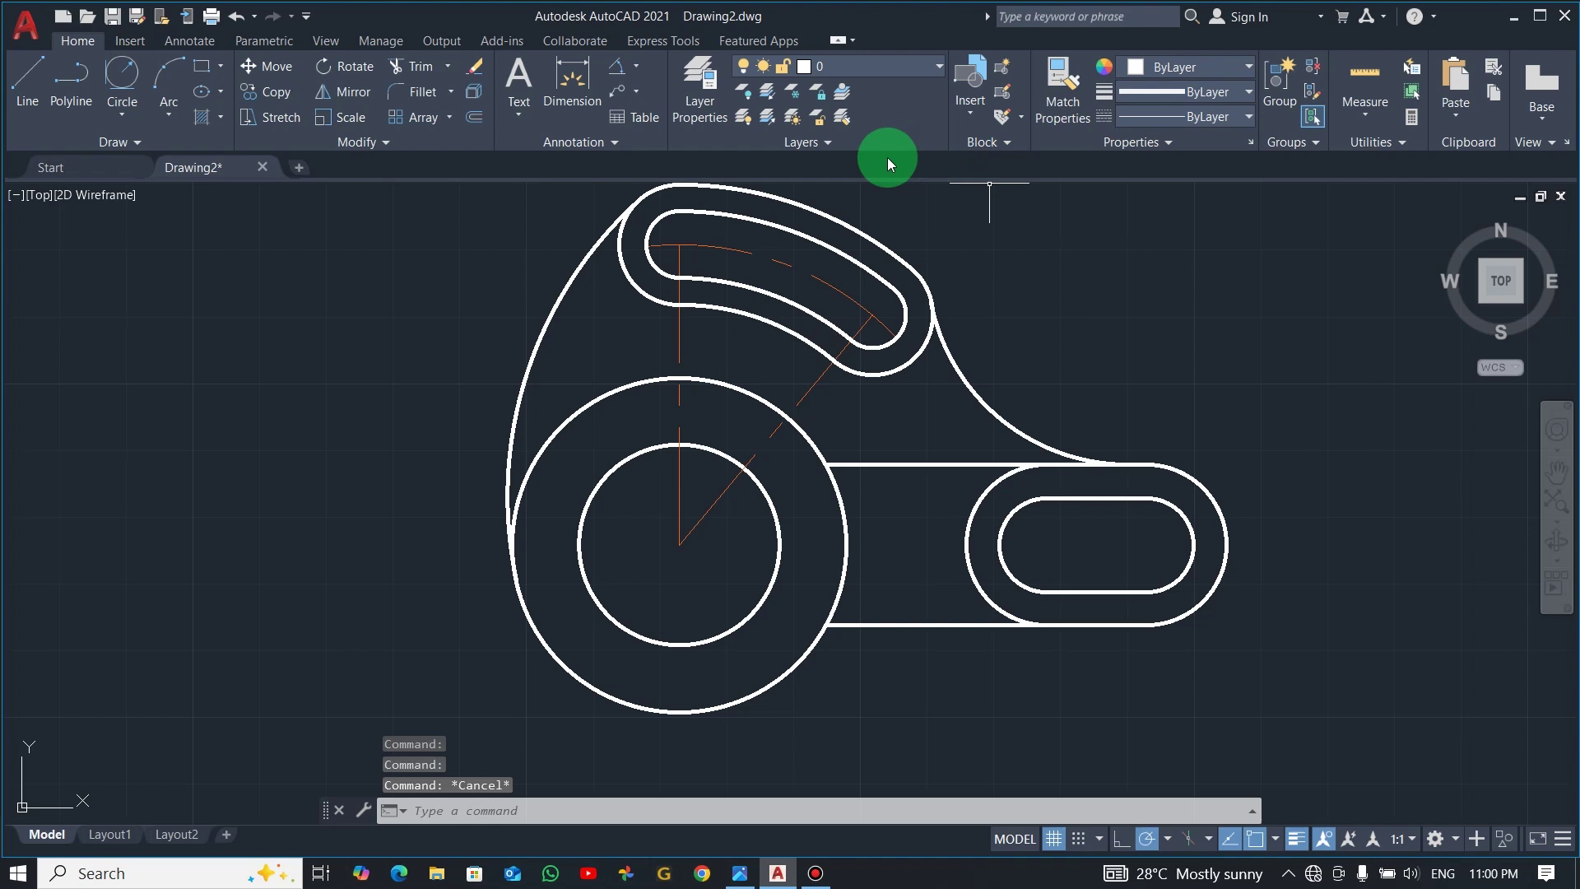
- Create a new layer named DIM and set its color to green, index 80
{"action": "left_click", "coordinate": [713, 90]}
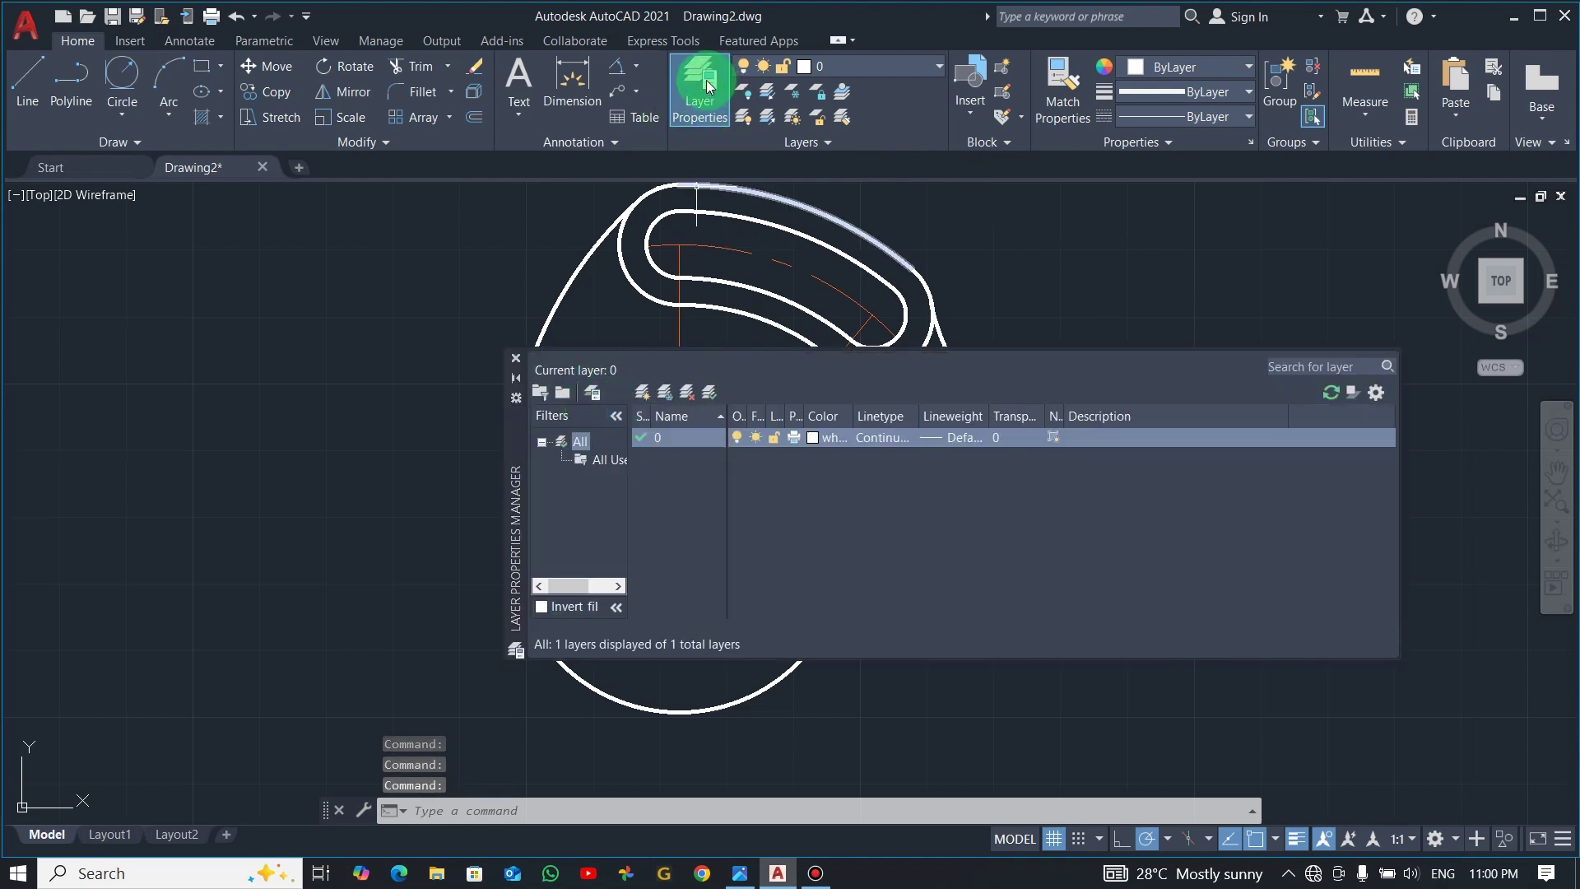
{"action": "left_click", "coordinate": [643, 393]}
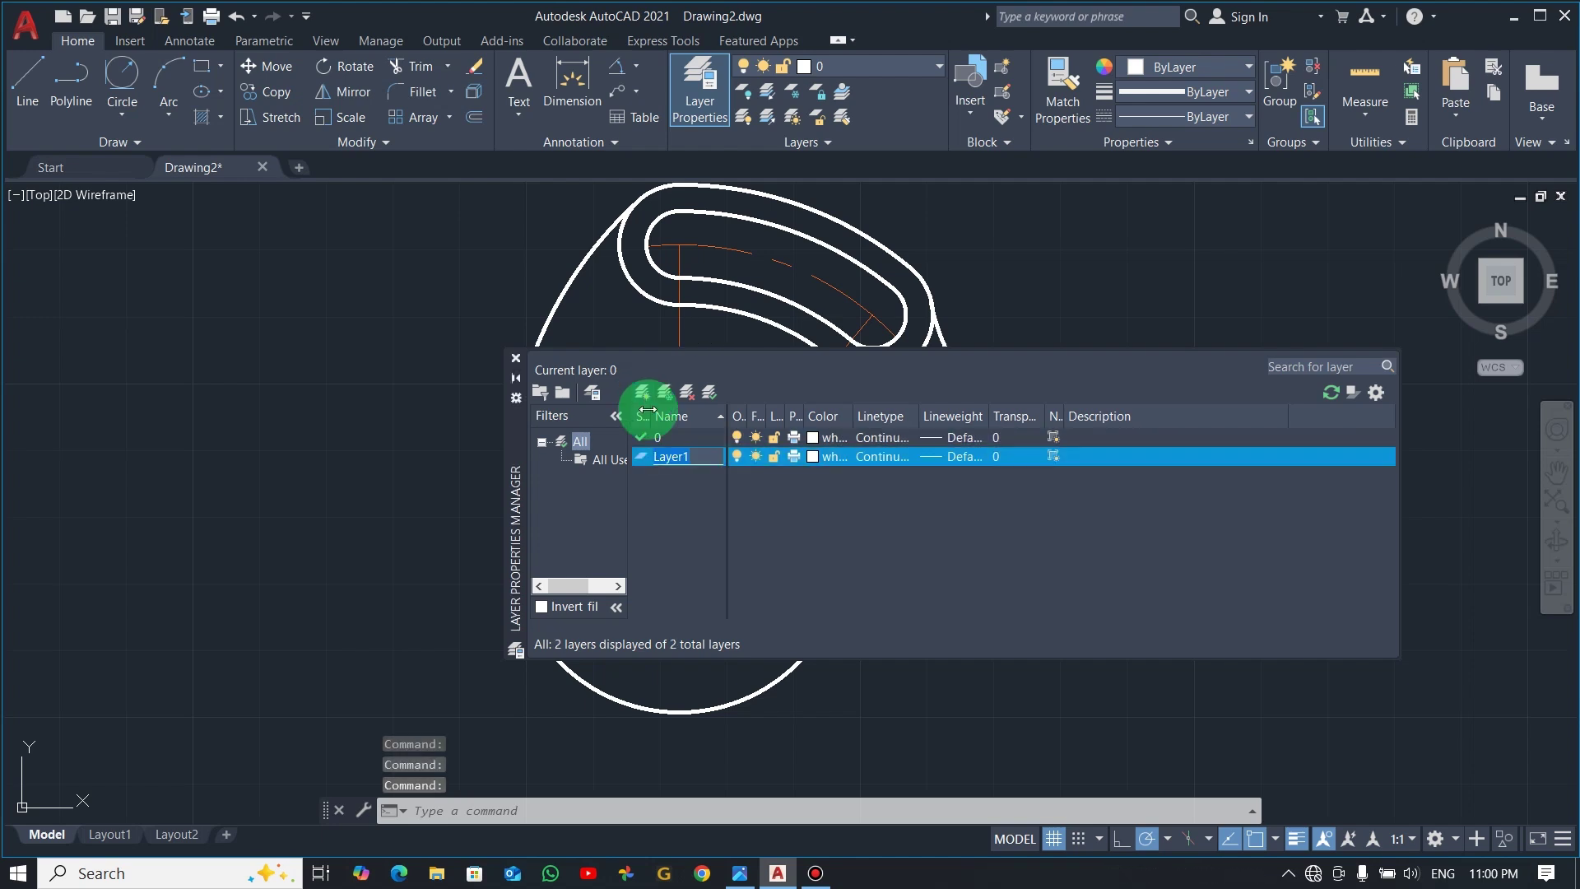
{"action": "left_click", "coordinate": [852, 456]}
{"action": "left_click", "coordinate": [811, 457]}
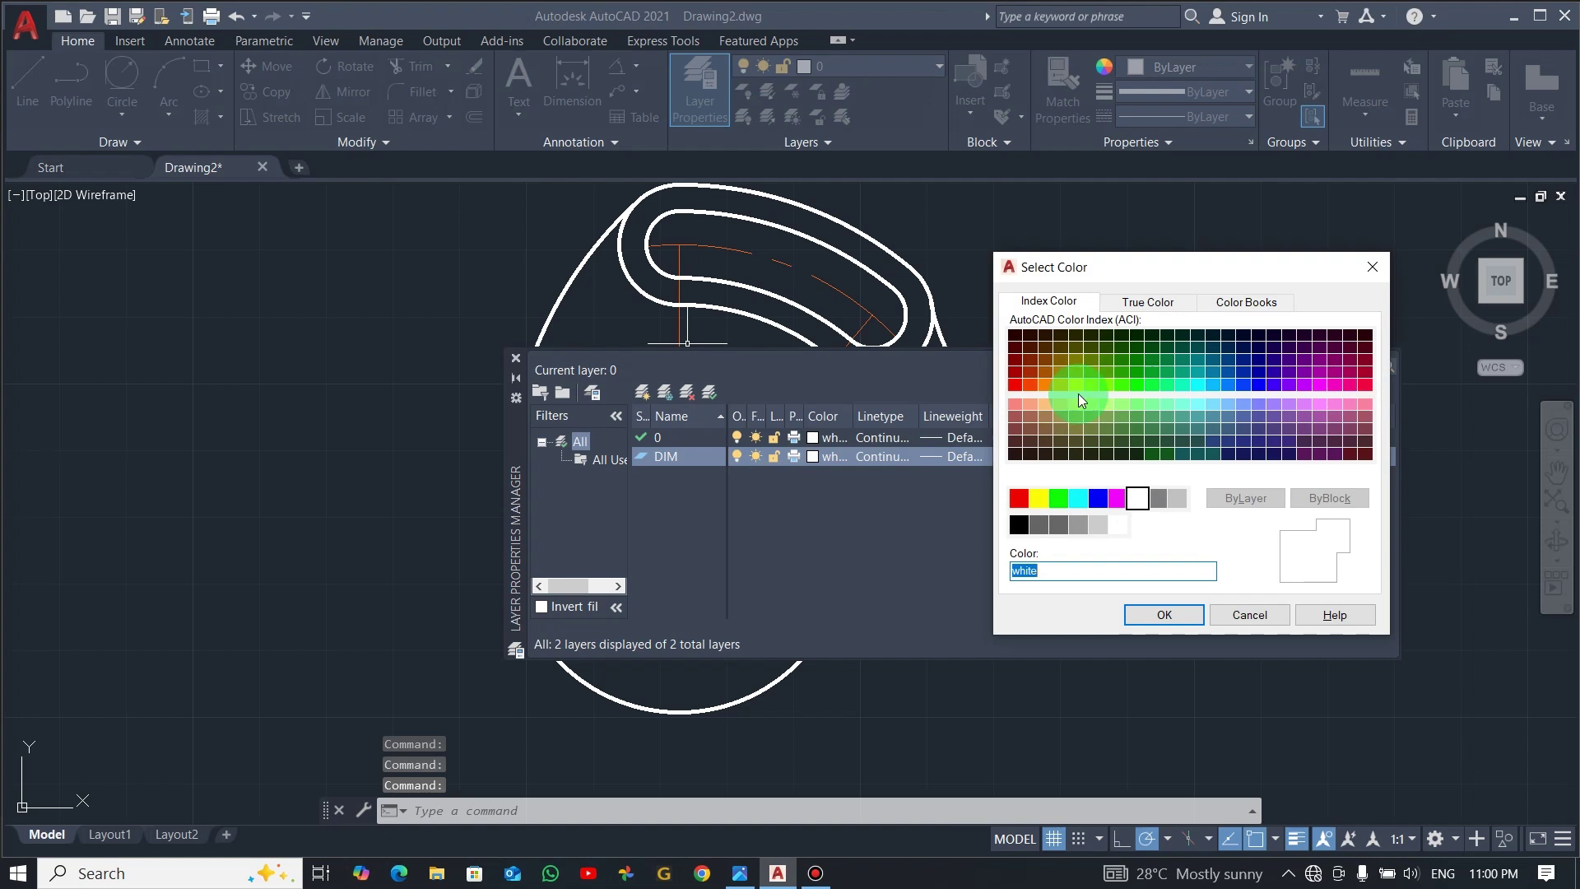
{"action": "left_click", "coordinate": [1123, 384]}
{"action": "left_click", "coordinate": [1186, 612]}
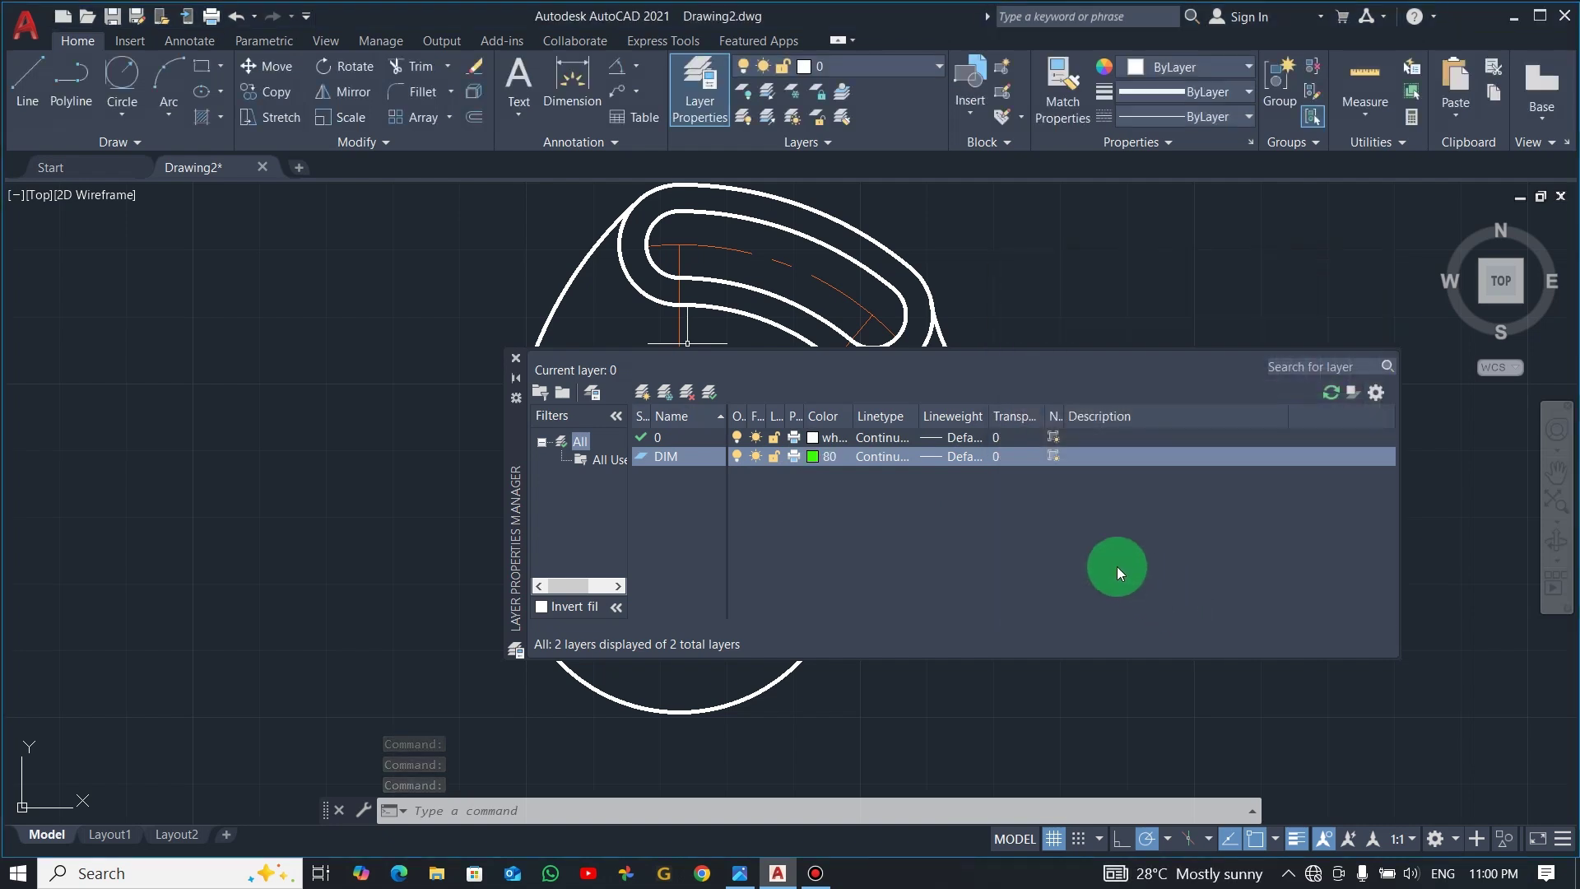
- Set the DIM layer's lineweight to 0.25 mm and close the layer manager
{"action": "left_click", "coordinate": [935, 455]}
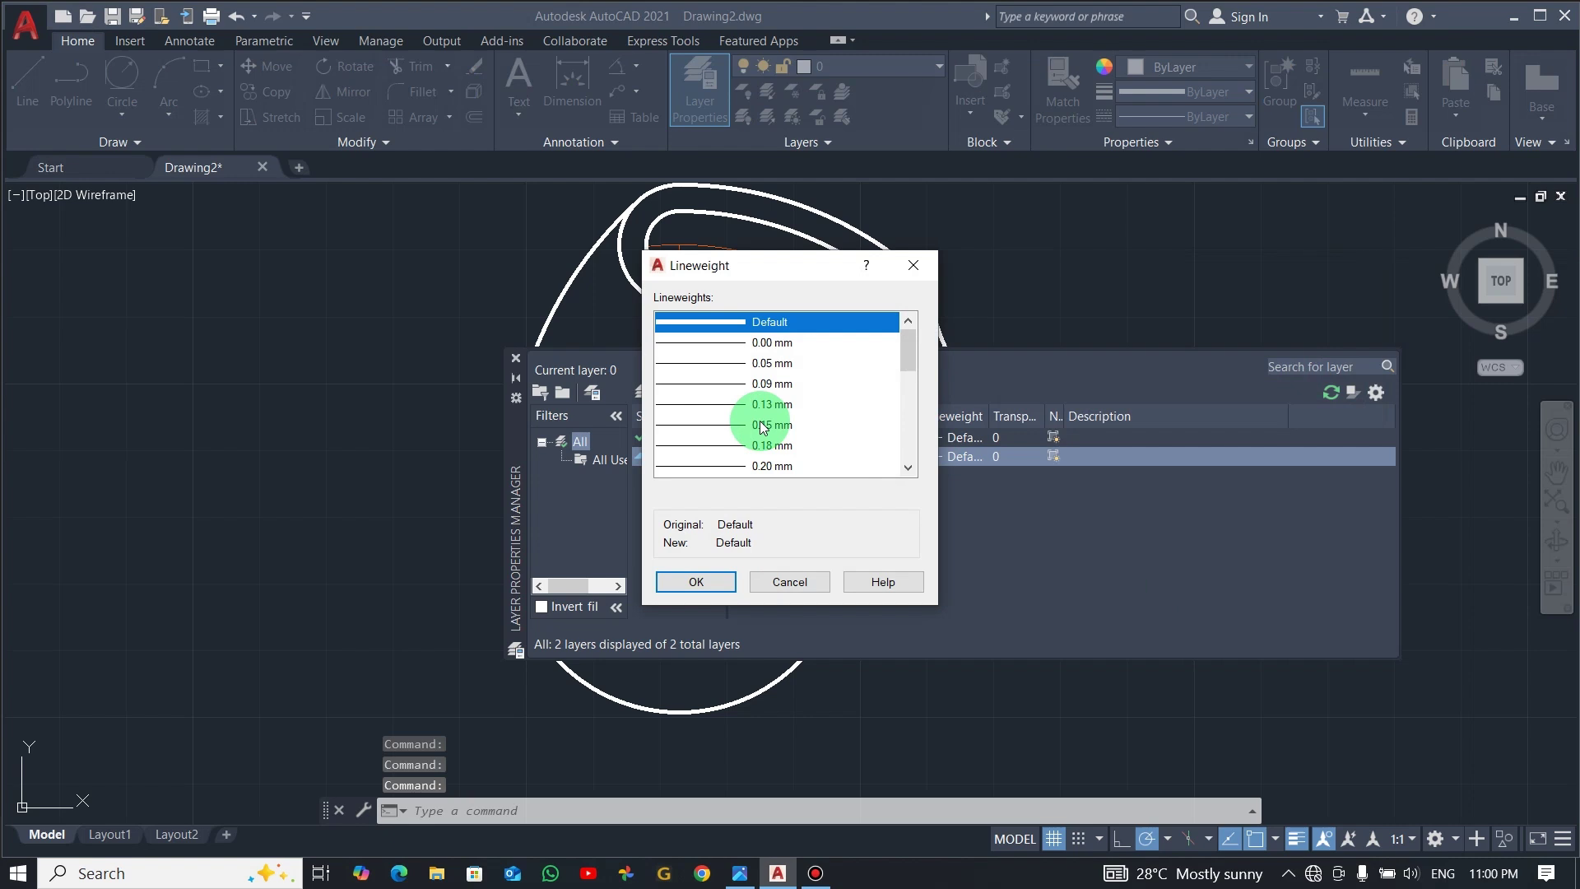
{"action": "scroll", "coordinate": [758, 419], "scroll_direction": "down", "scroll_amount": 3}
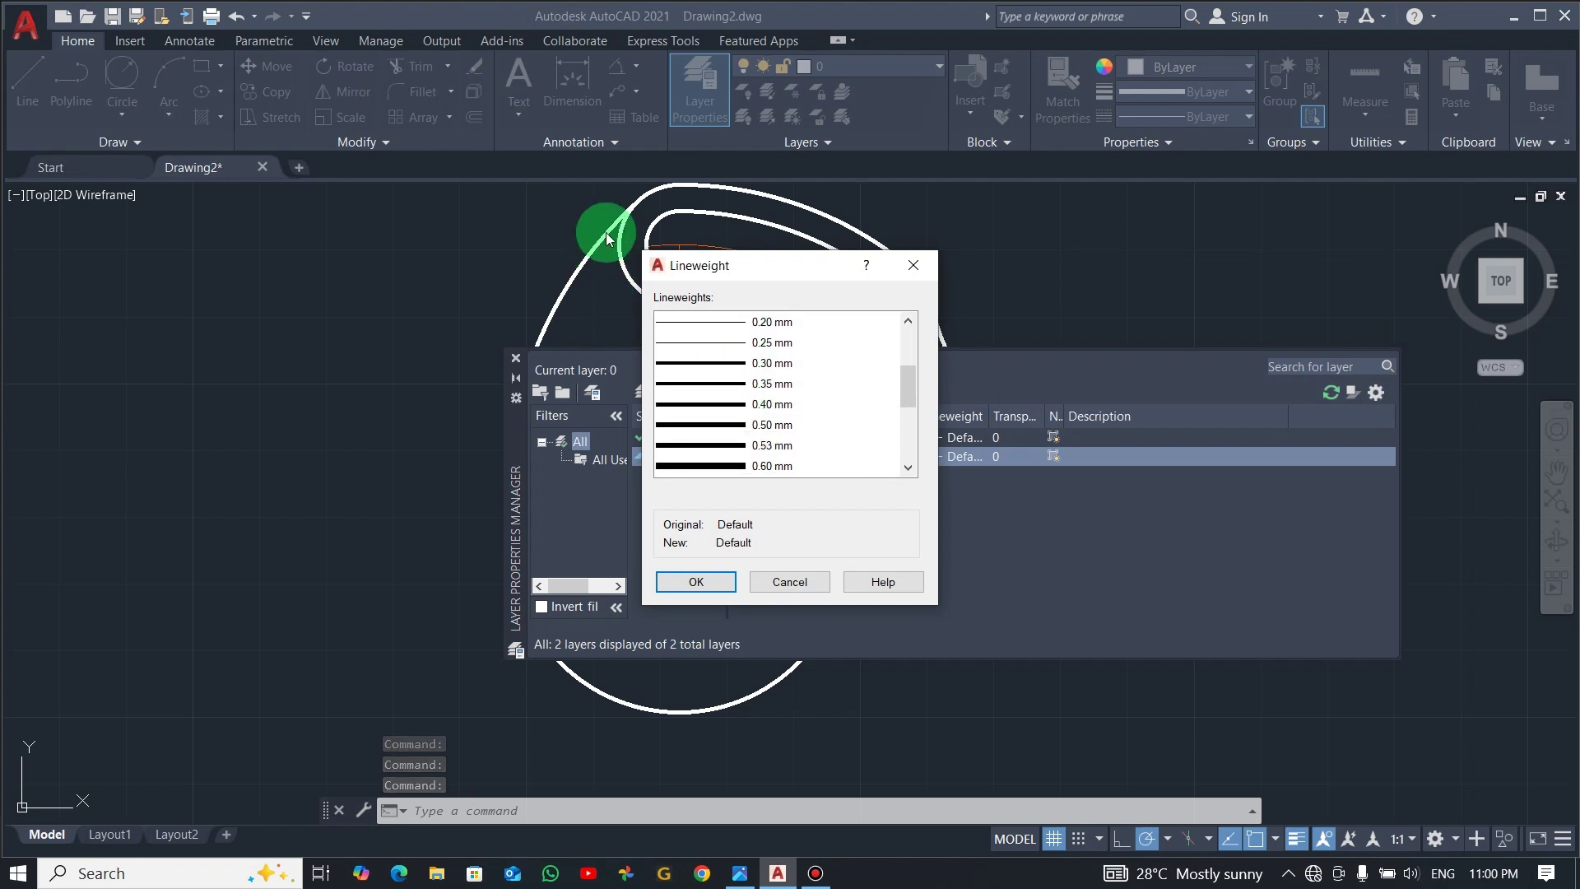
{"action": "left_click", "coordinate": [767, 344]}
{"action": "left_click", "coordinate": [701, 584]}
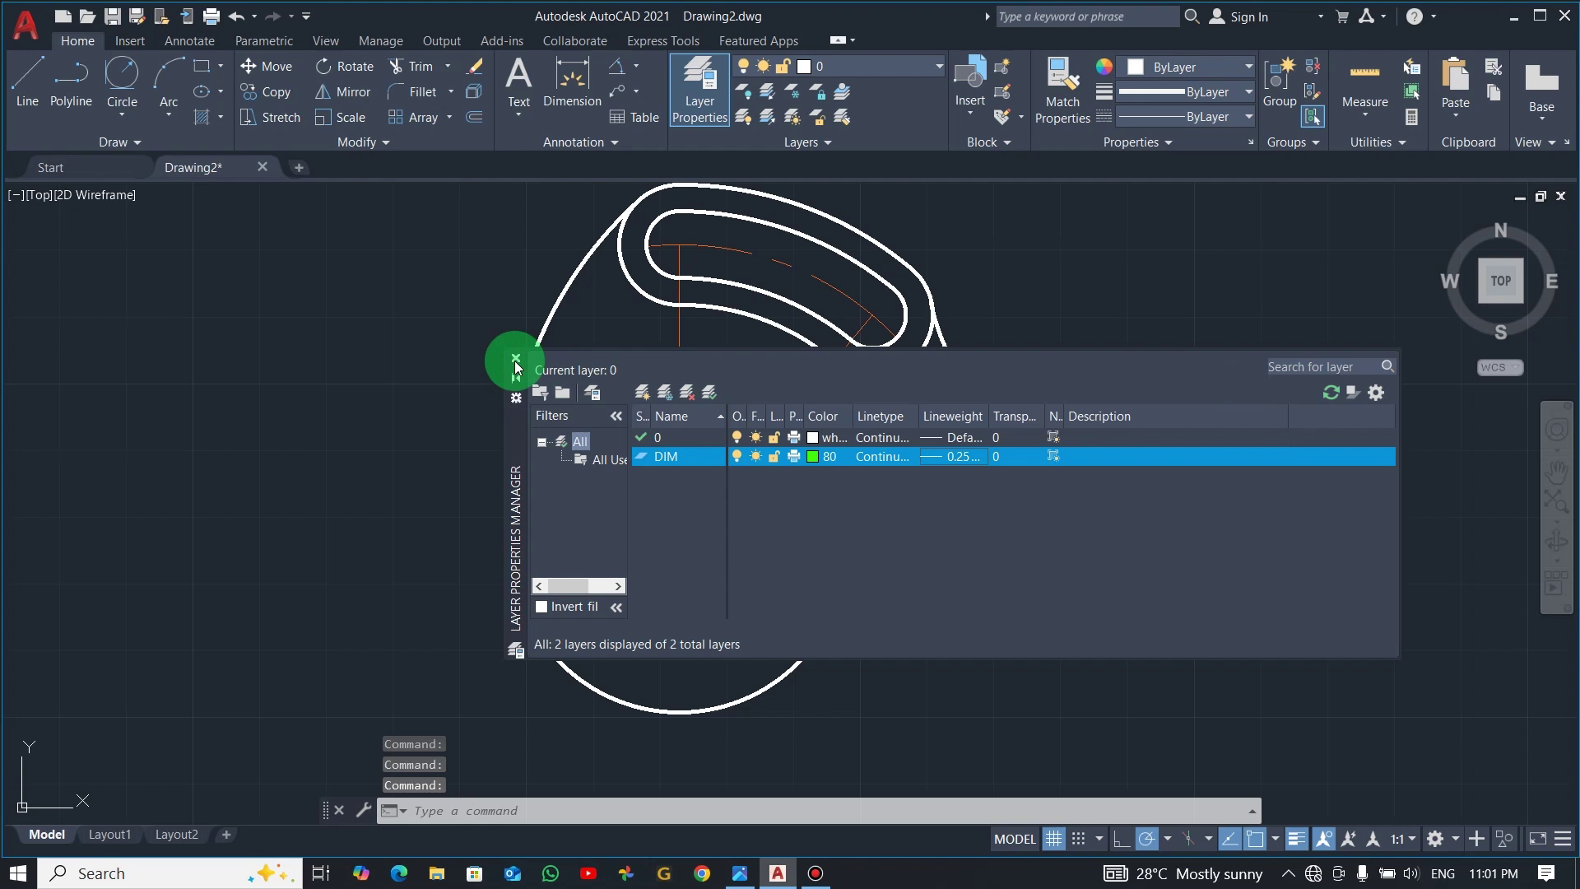
{"action": "left_click", "coordinate": [516, 359]}
- Make DIM the current layer and add diameter dimensions to the two concentric circles
{"action": "scroll", "coordinate": [618, 306], "scroll_direction": "down", "scroll_amount": 3}
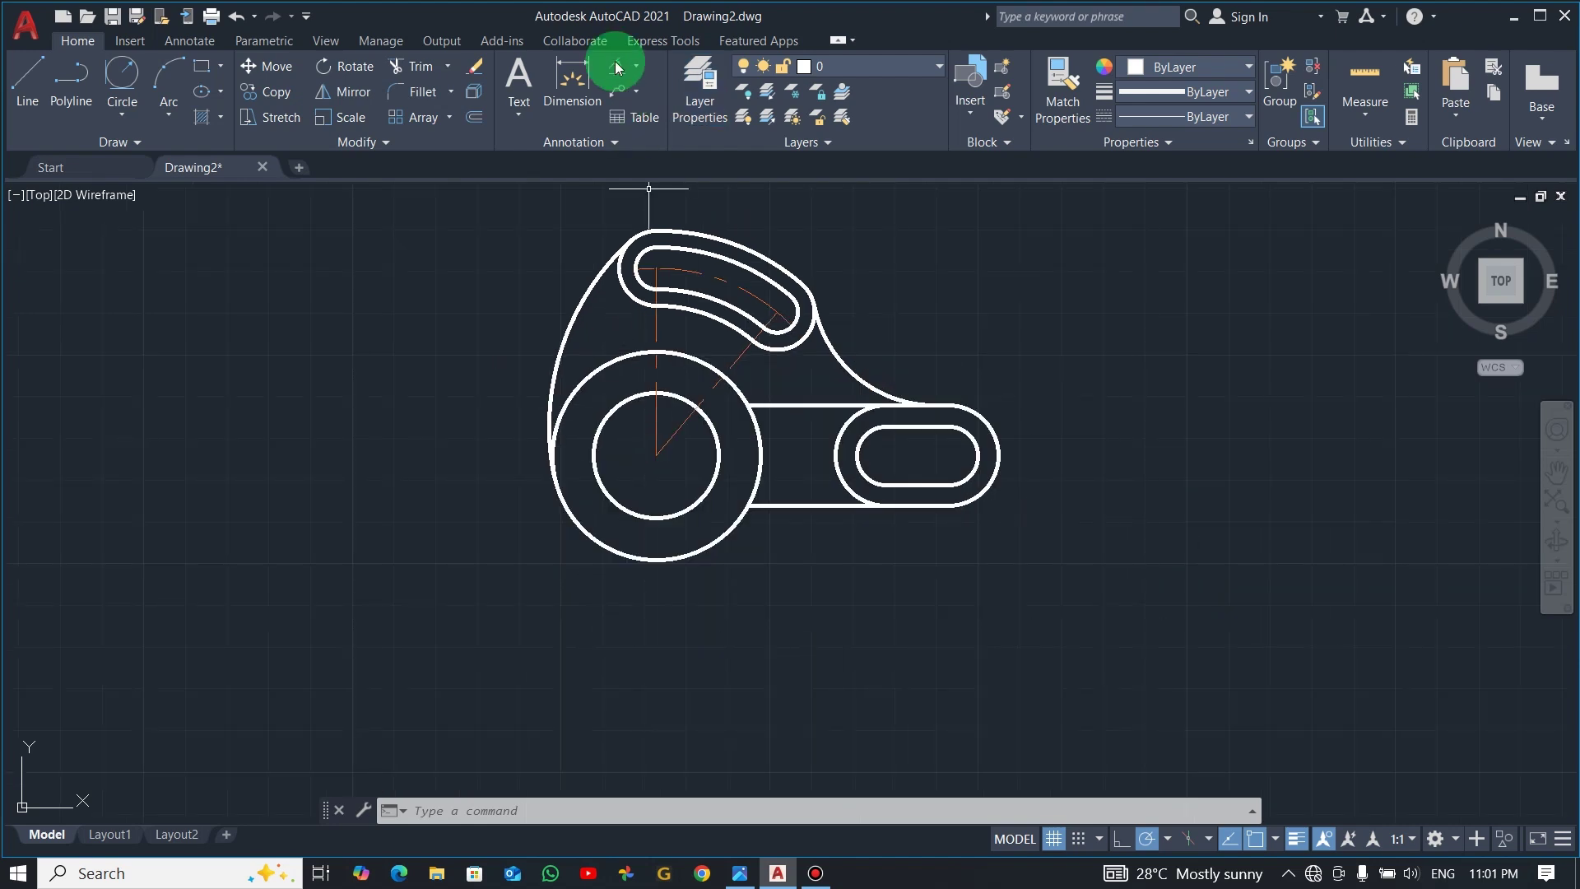
{"action": "left_click", "coordinate": [634, 65]}
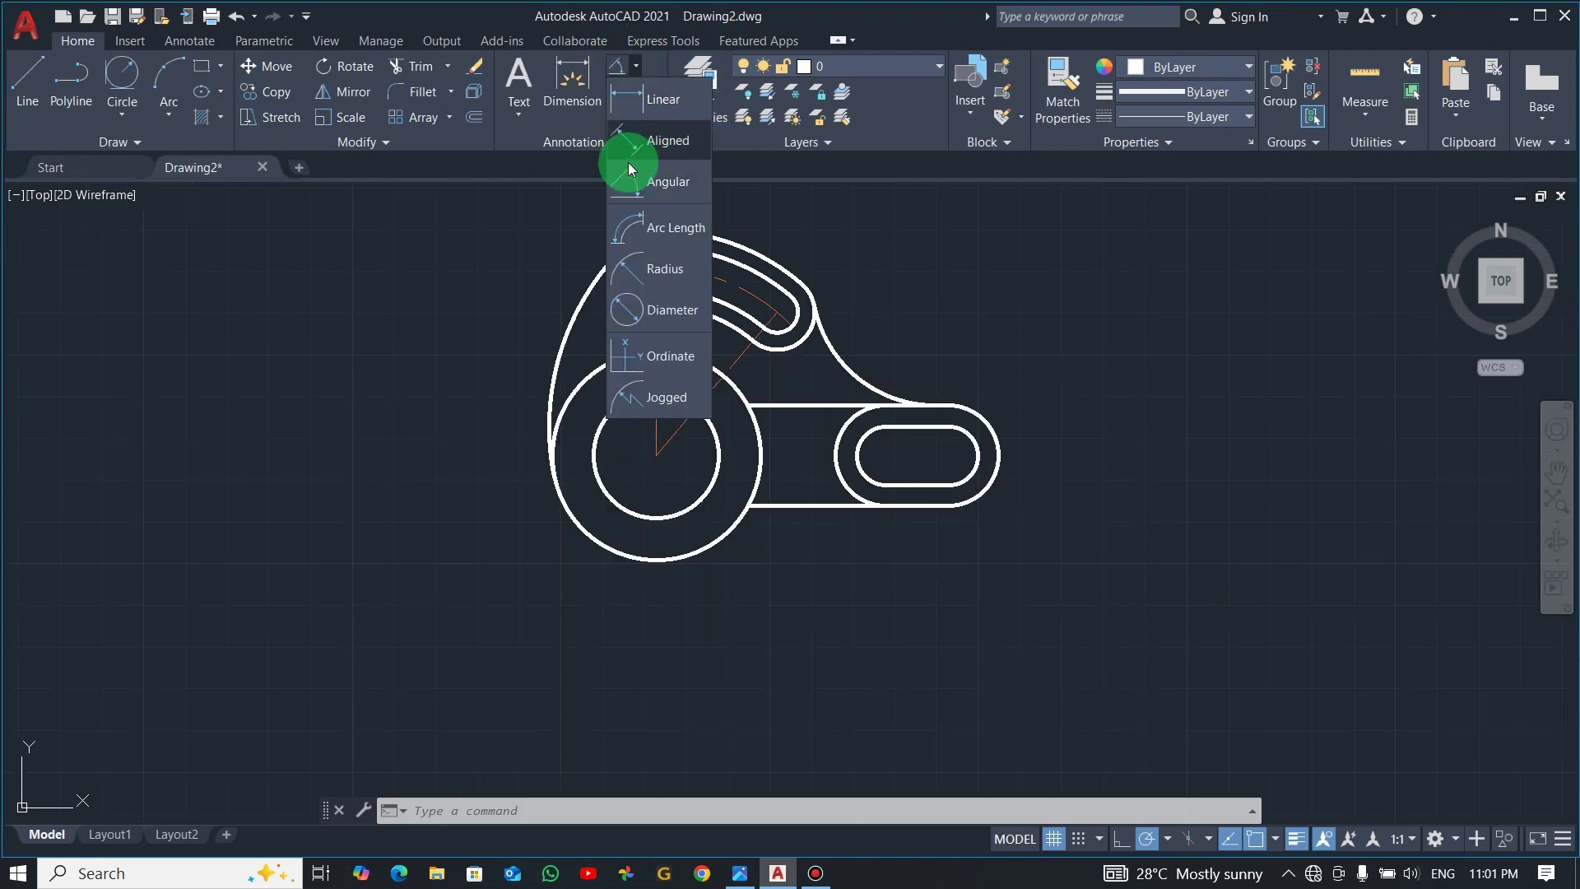
{"action": "left_click", "coordinate": [657, 317]}
{"action": "left_click", "coordinate": [894, 58]}
{"action": "left_click", "coordinate": [827, 105]}
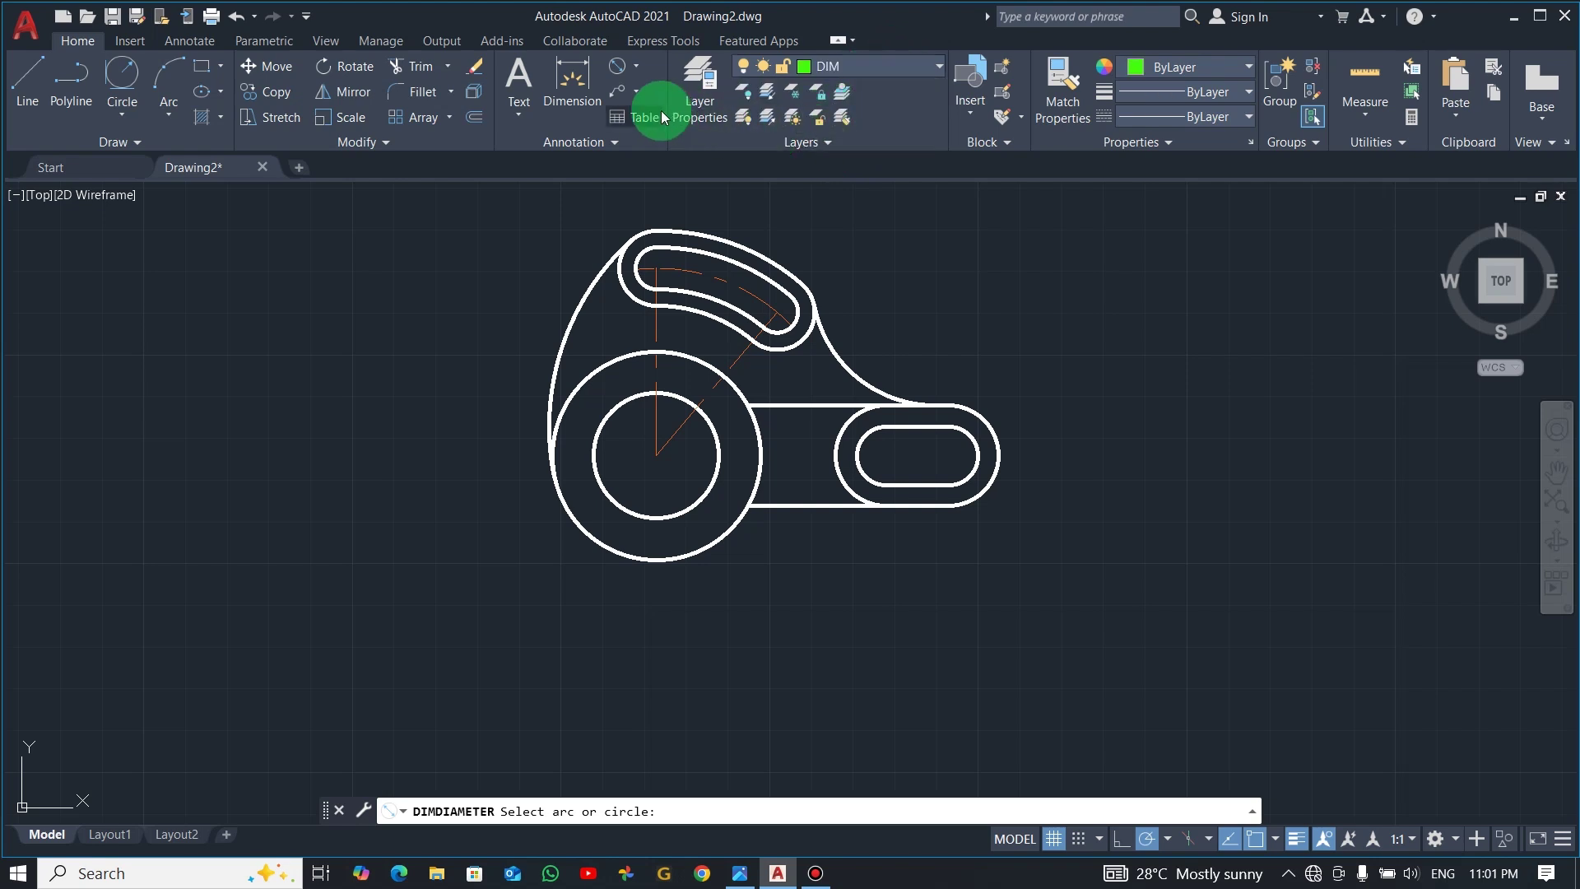
{"action": "left_click", "coordinate": [596, 477]}
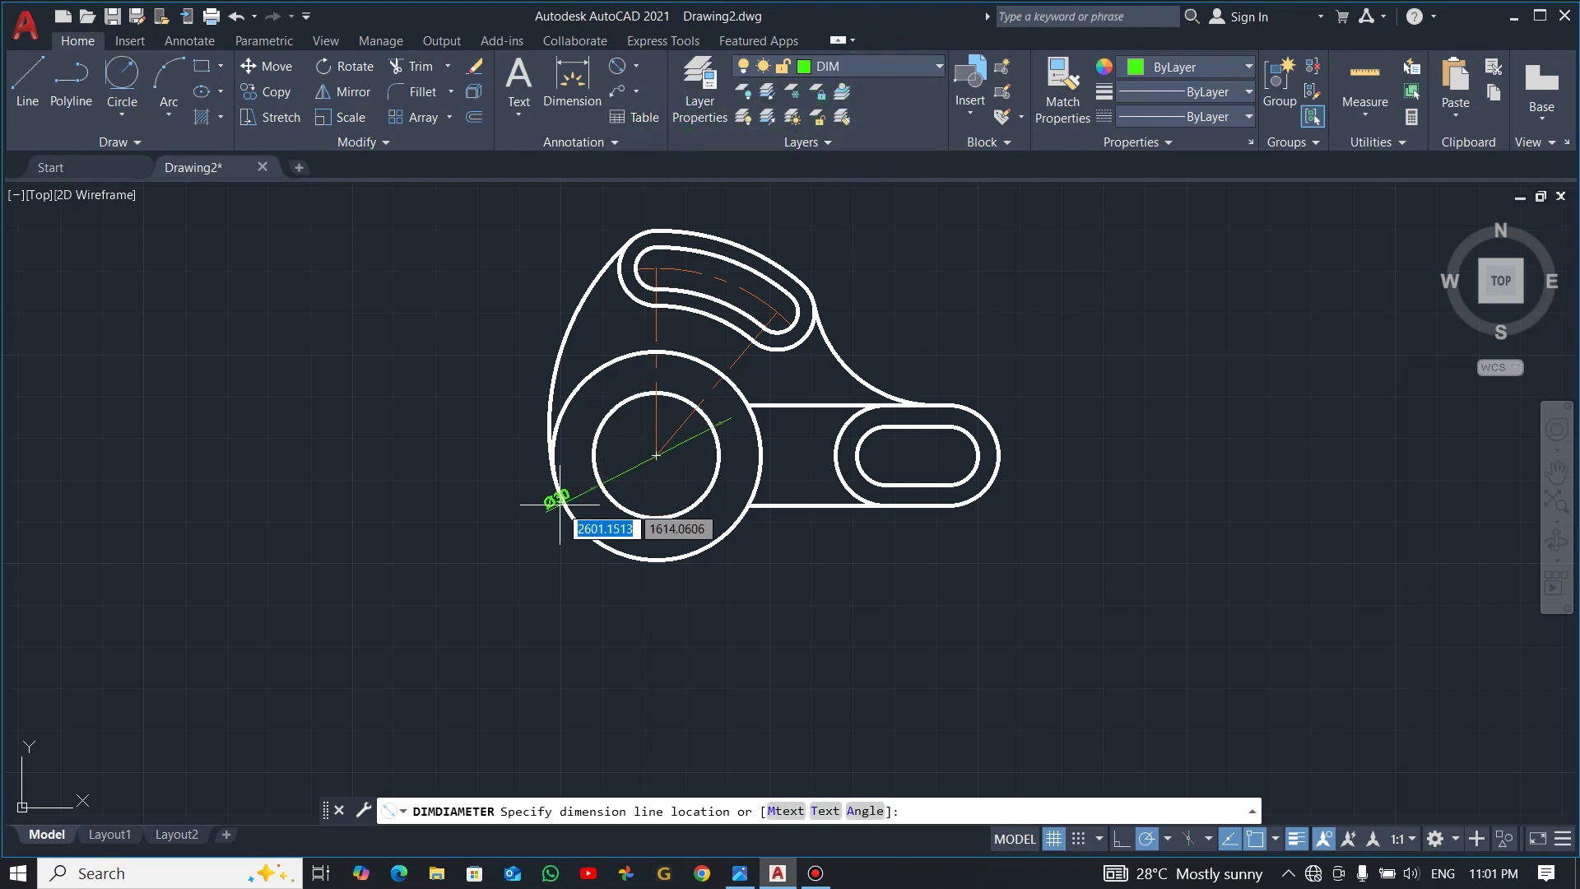
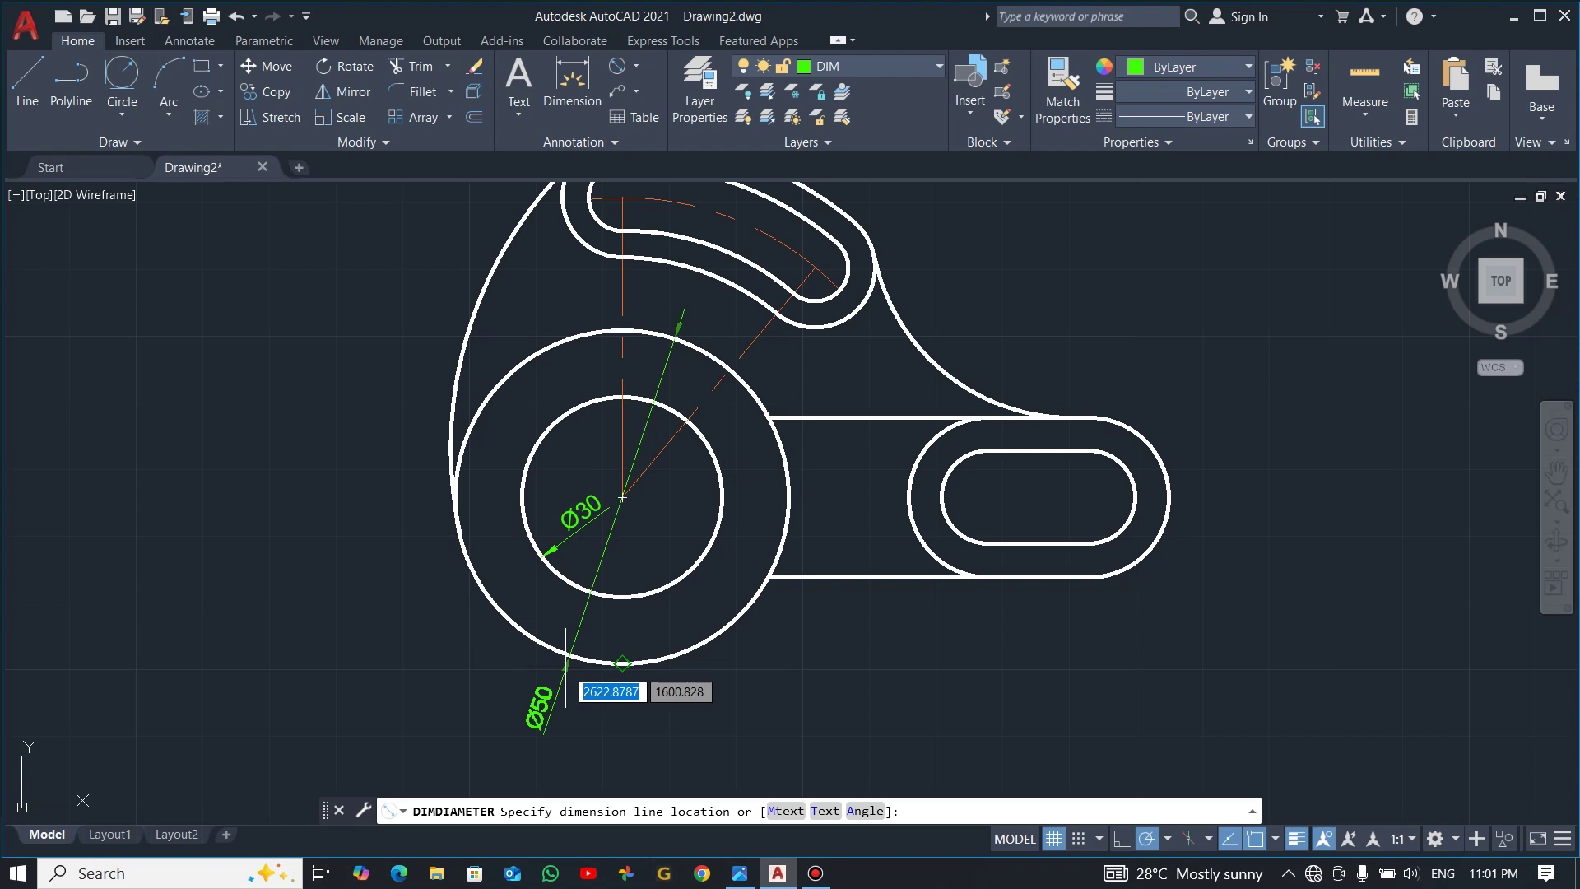
{"action": "left_click", "coordinate": [565, 667]}
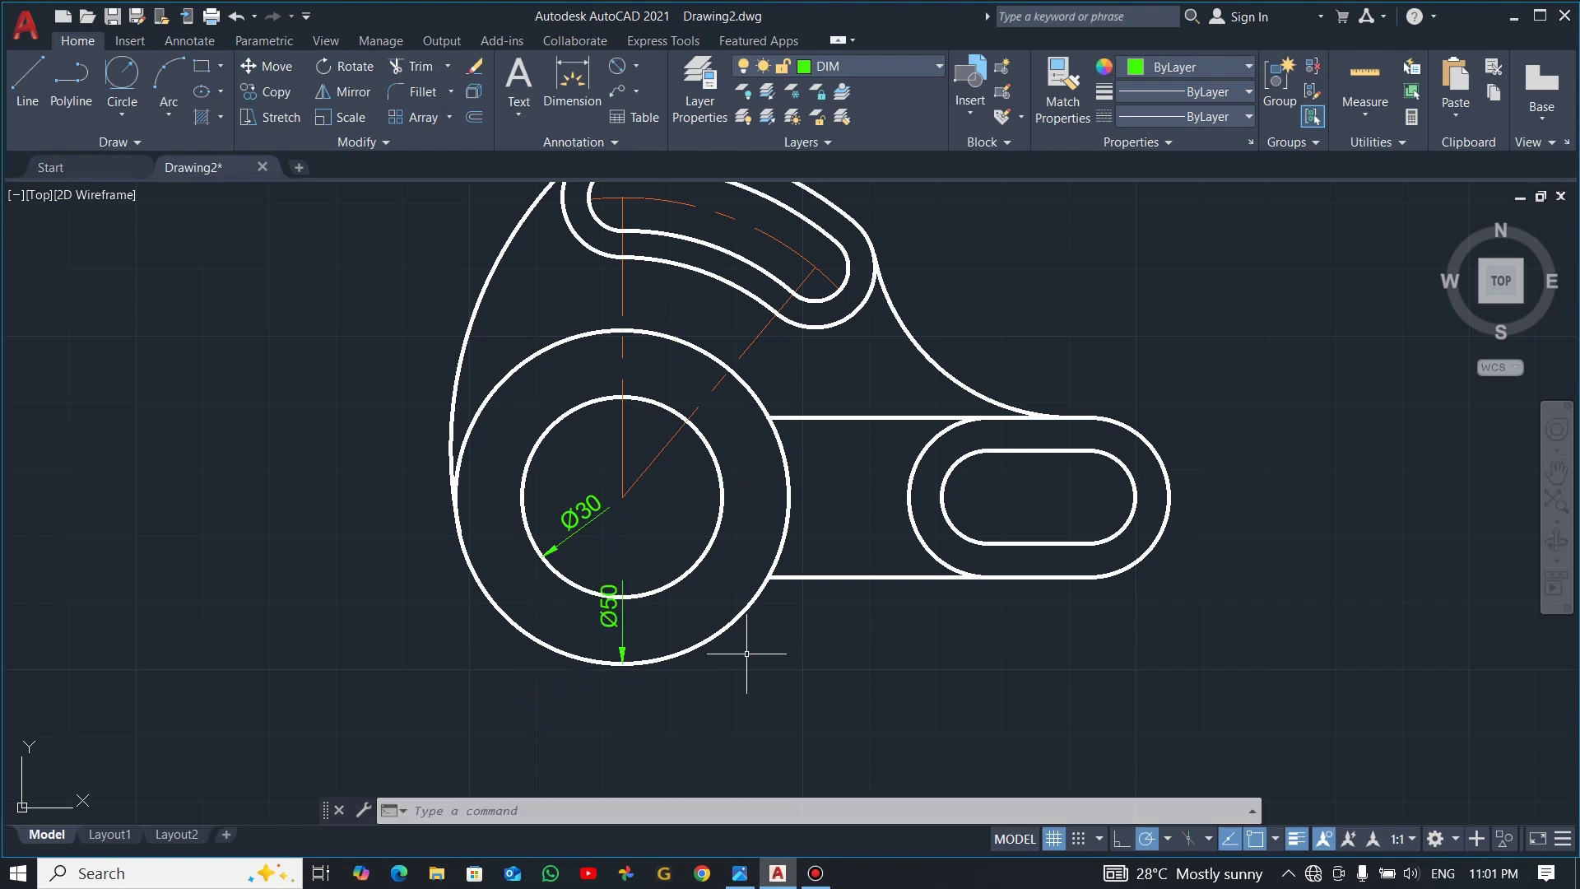
- Move the texts of both diameter dimensions outside the large circle, to its lower left
{"action": "left_click", "coordinate": [622, 605]}
{"action": "key", "text": "Escape"}
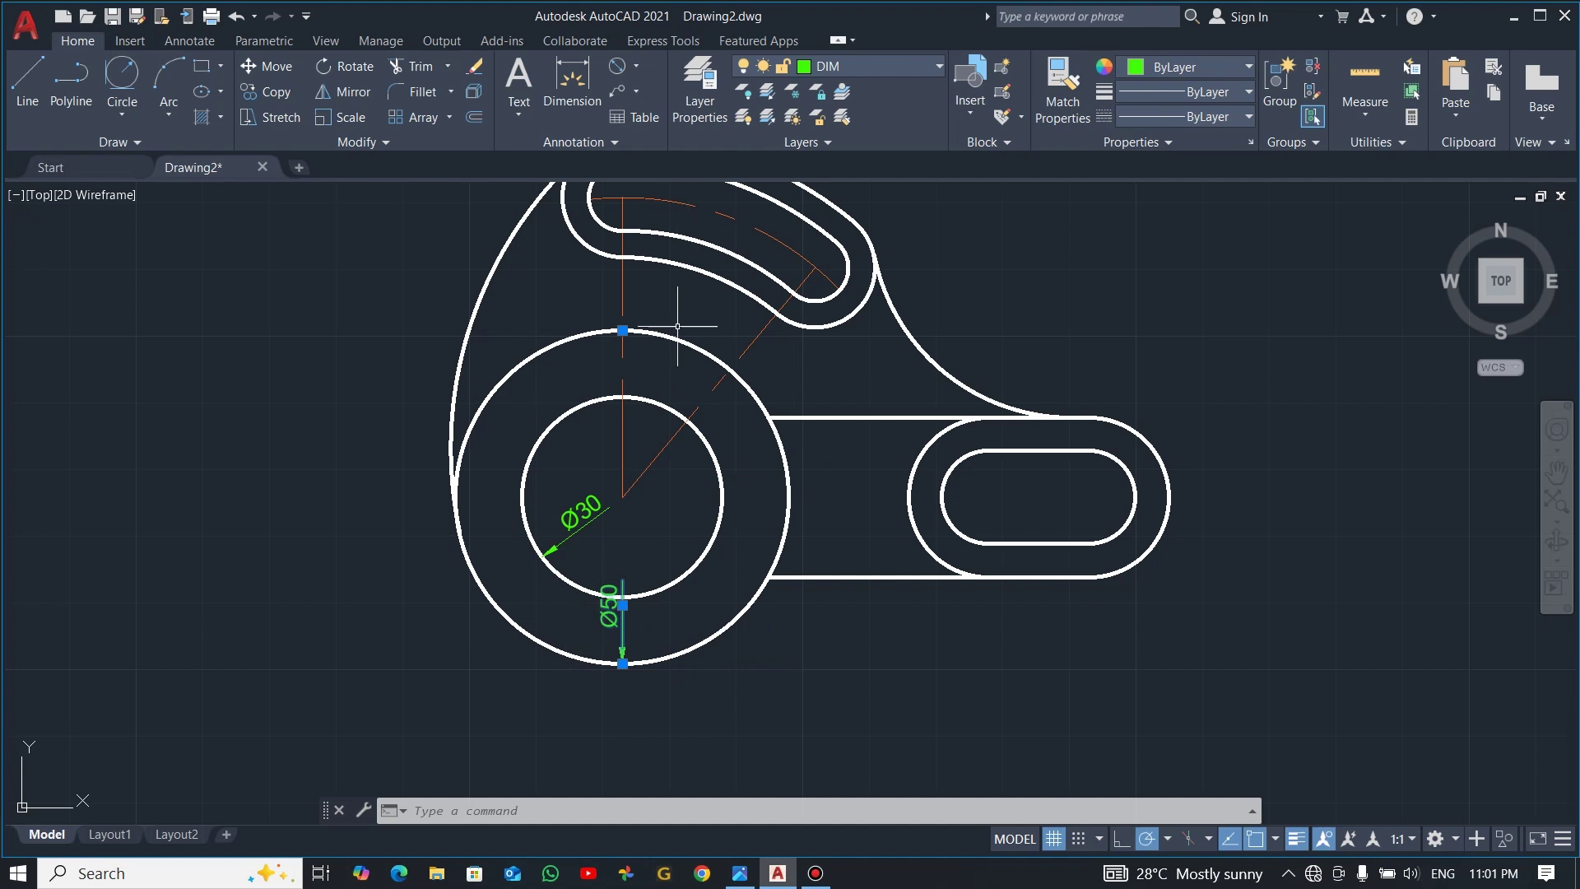
{"action": "left_click", "coordinate": [622, 605]}
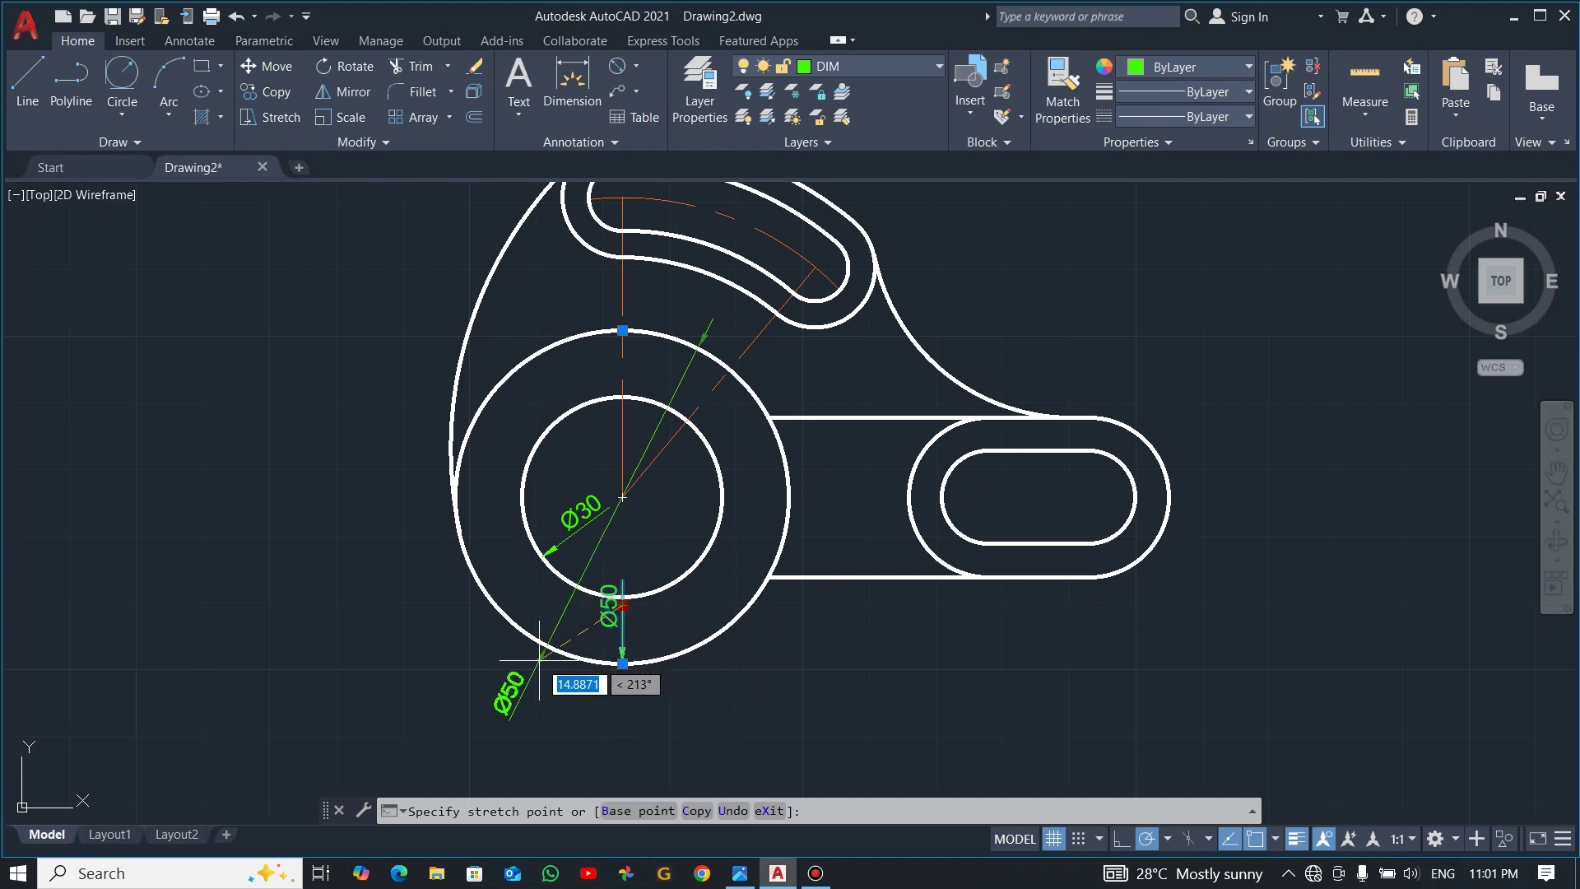
{"action": "left_click", "coordinate": [504, 693]}
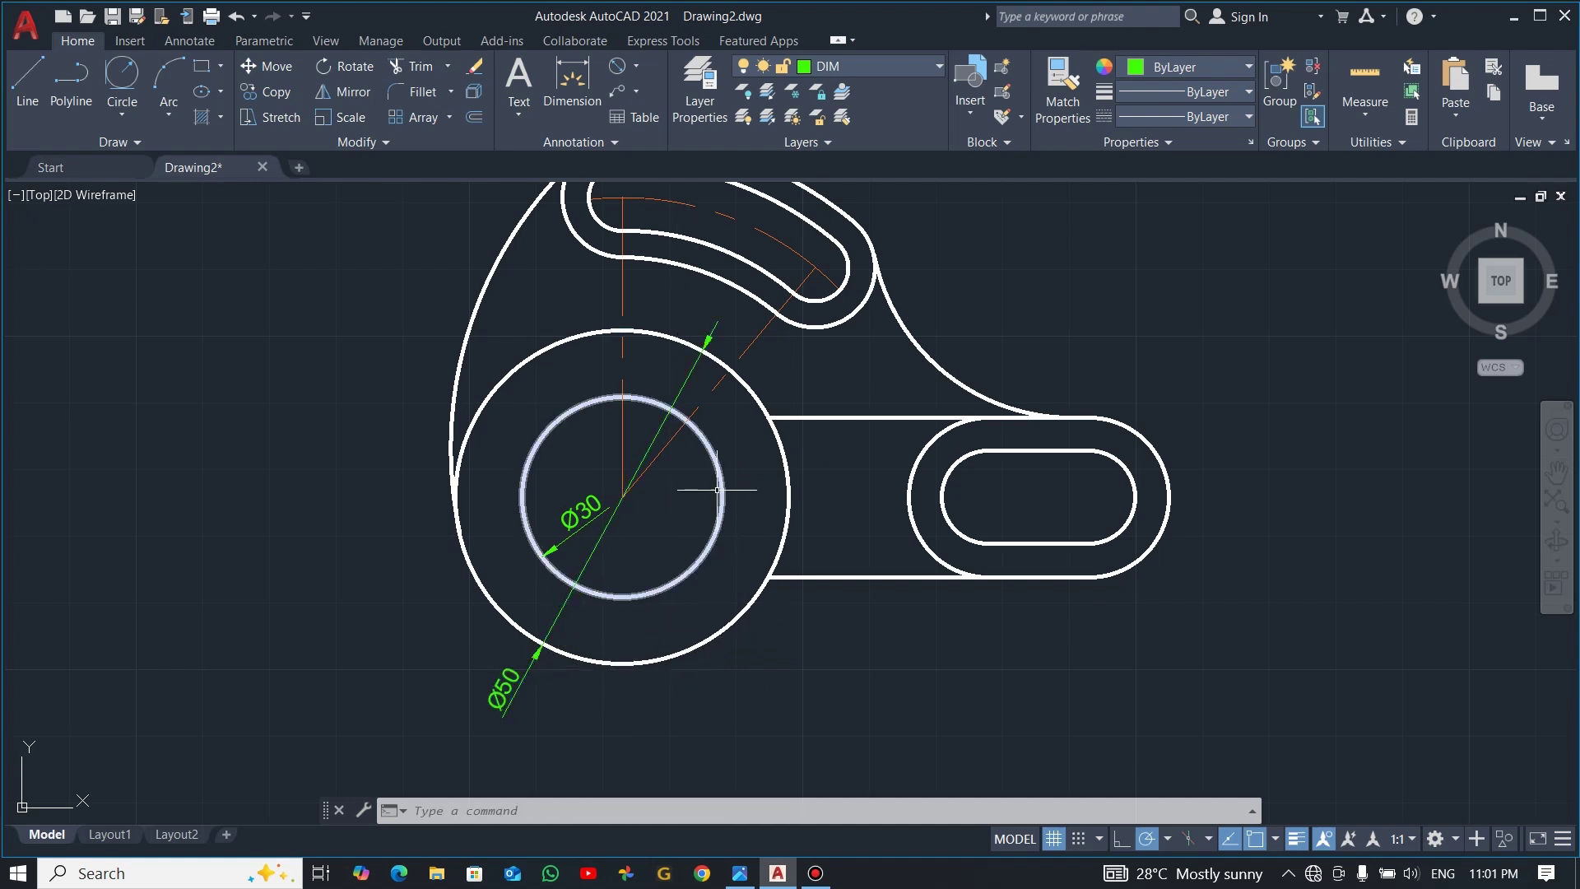
{"action": "left_click", "coordinate": [581, 515]}
{"action": "left_click", "coordinate": [589, 524]}
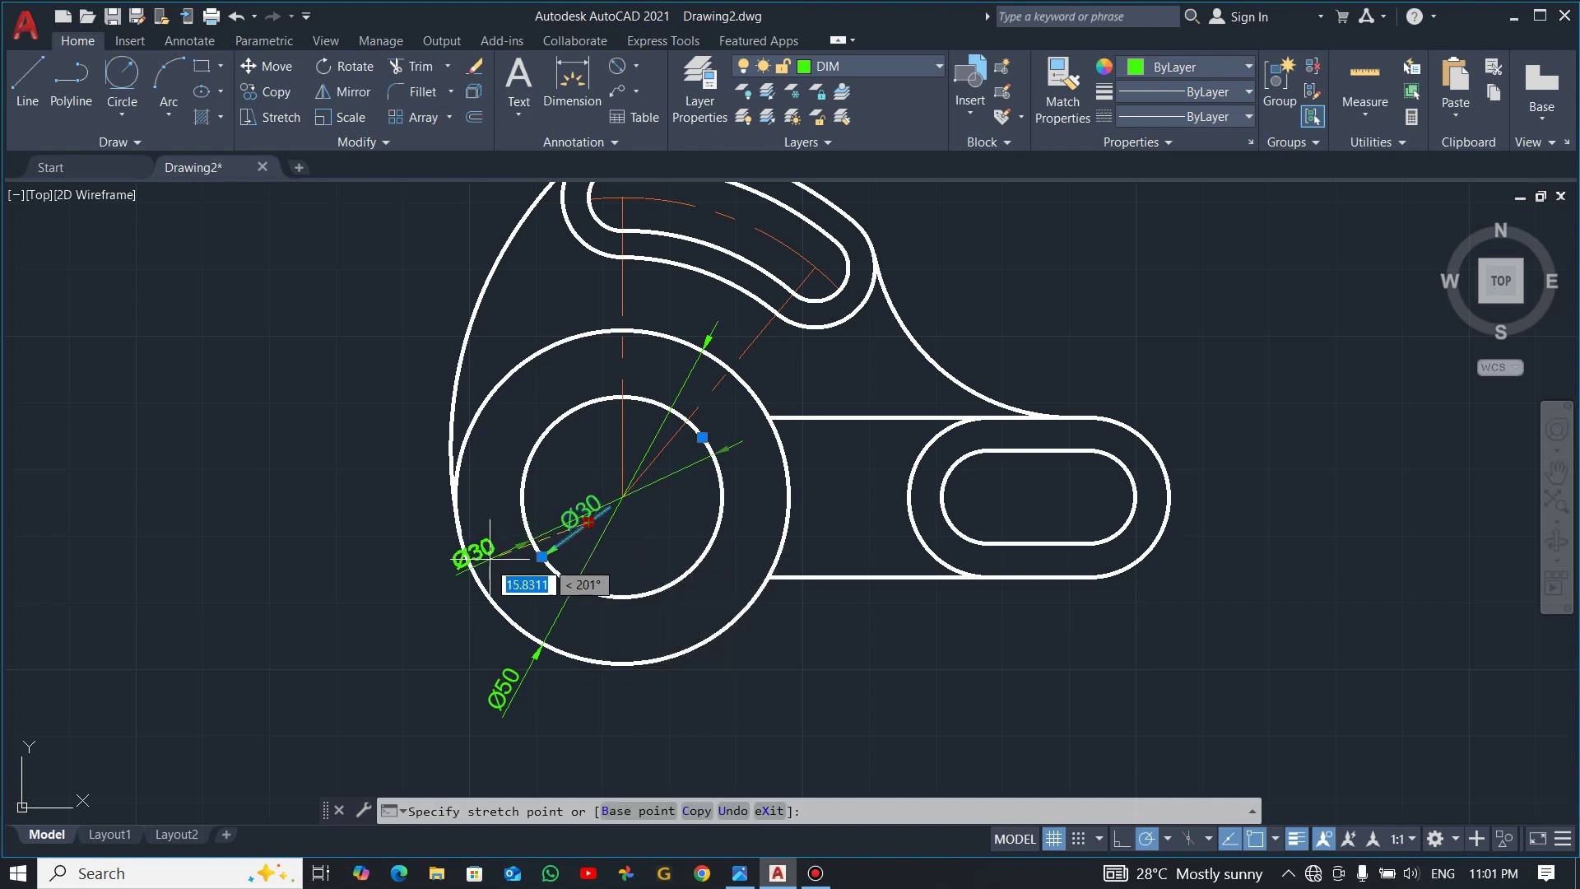
{"action": "left_click", "coordinate": [445, 624]}
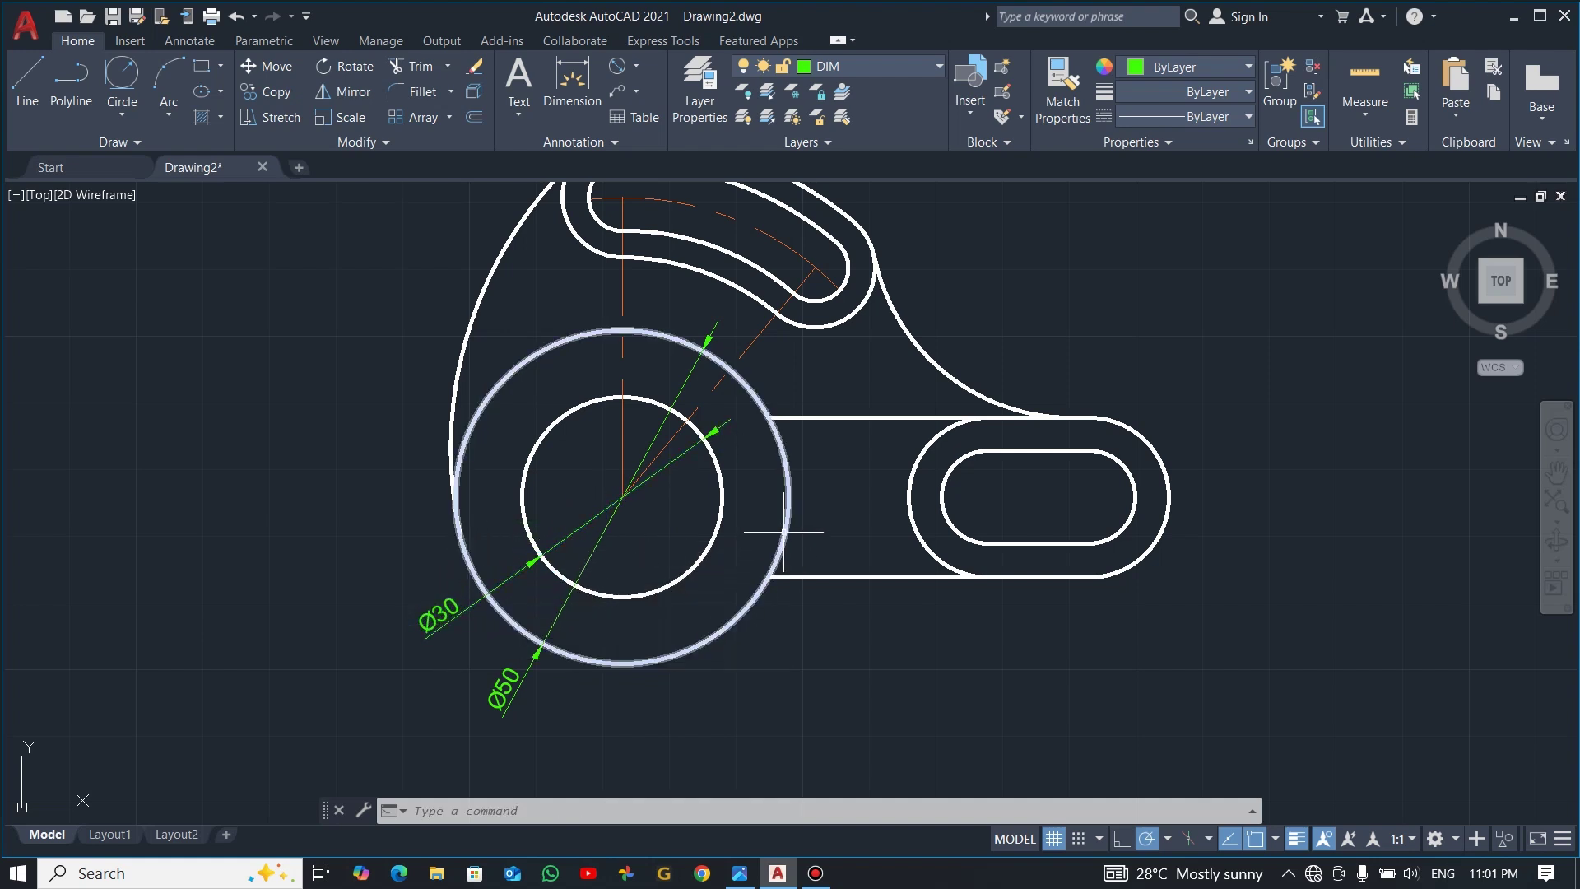
- Add radius dimensions to the straight slot's right end and the horizontal arm's outer end arc, with both texts outside the part
{"action": "left_click", "coordinate": [700, 73]}
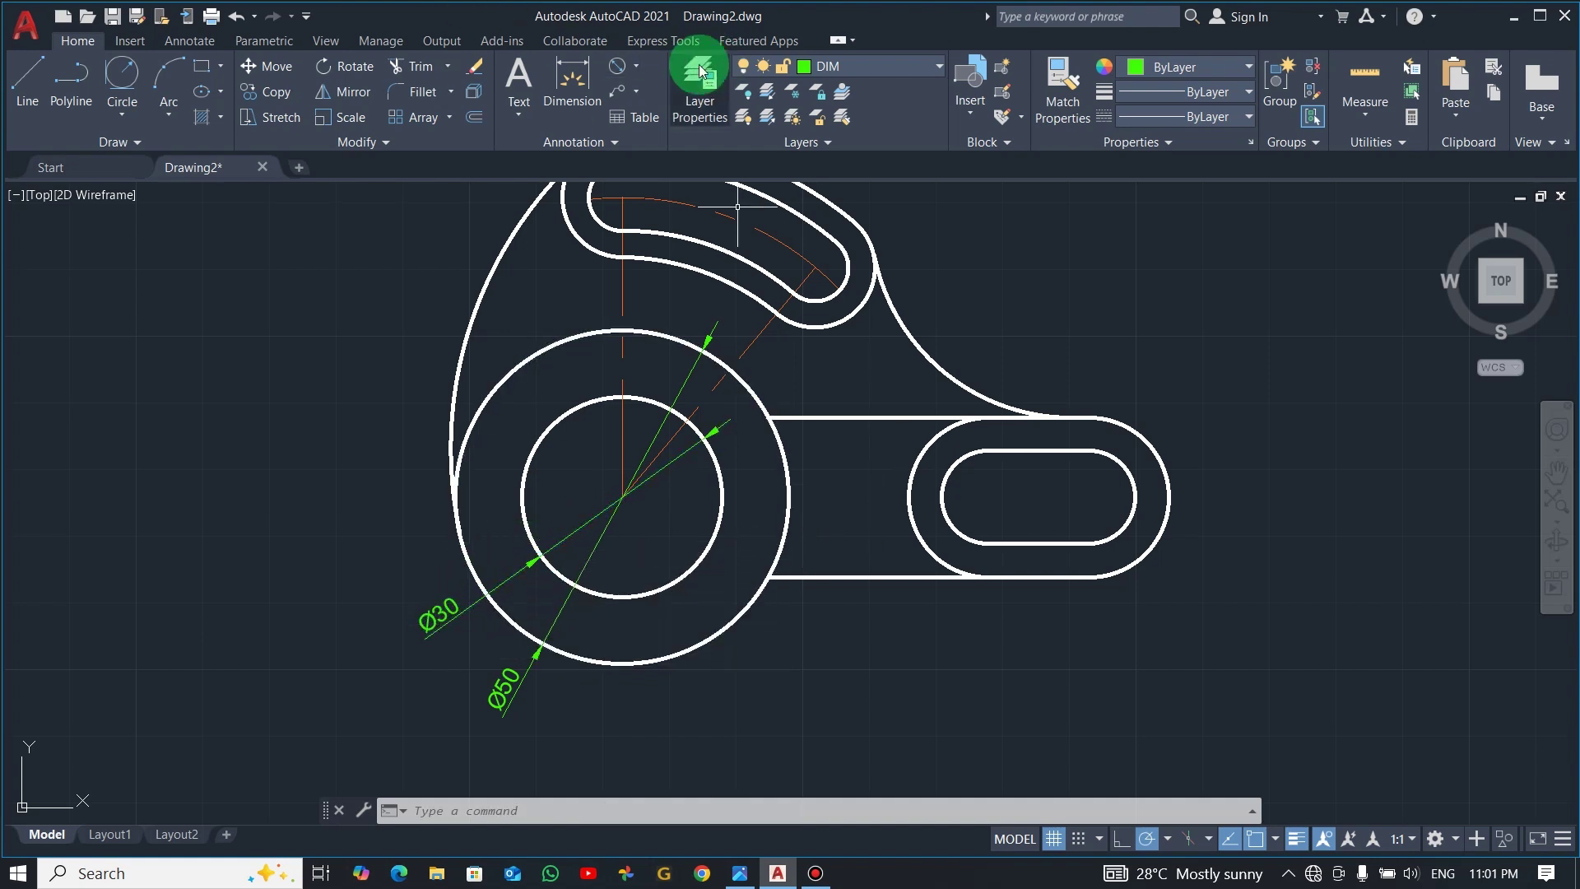
{"action": "left_click", "coordinate": [635, 65]}
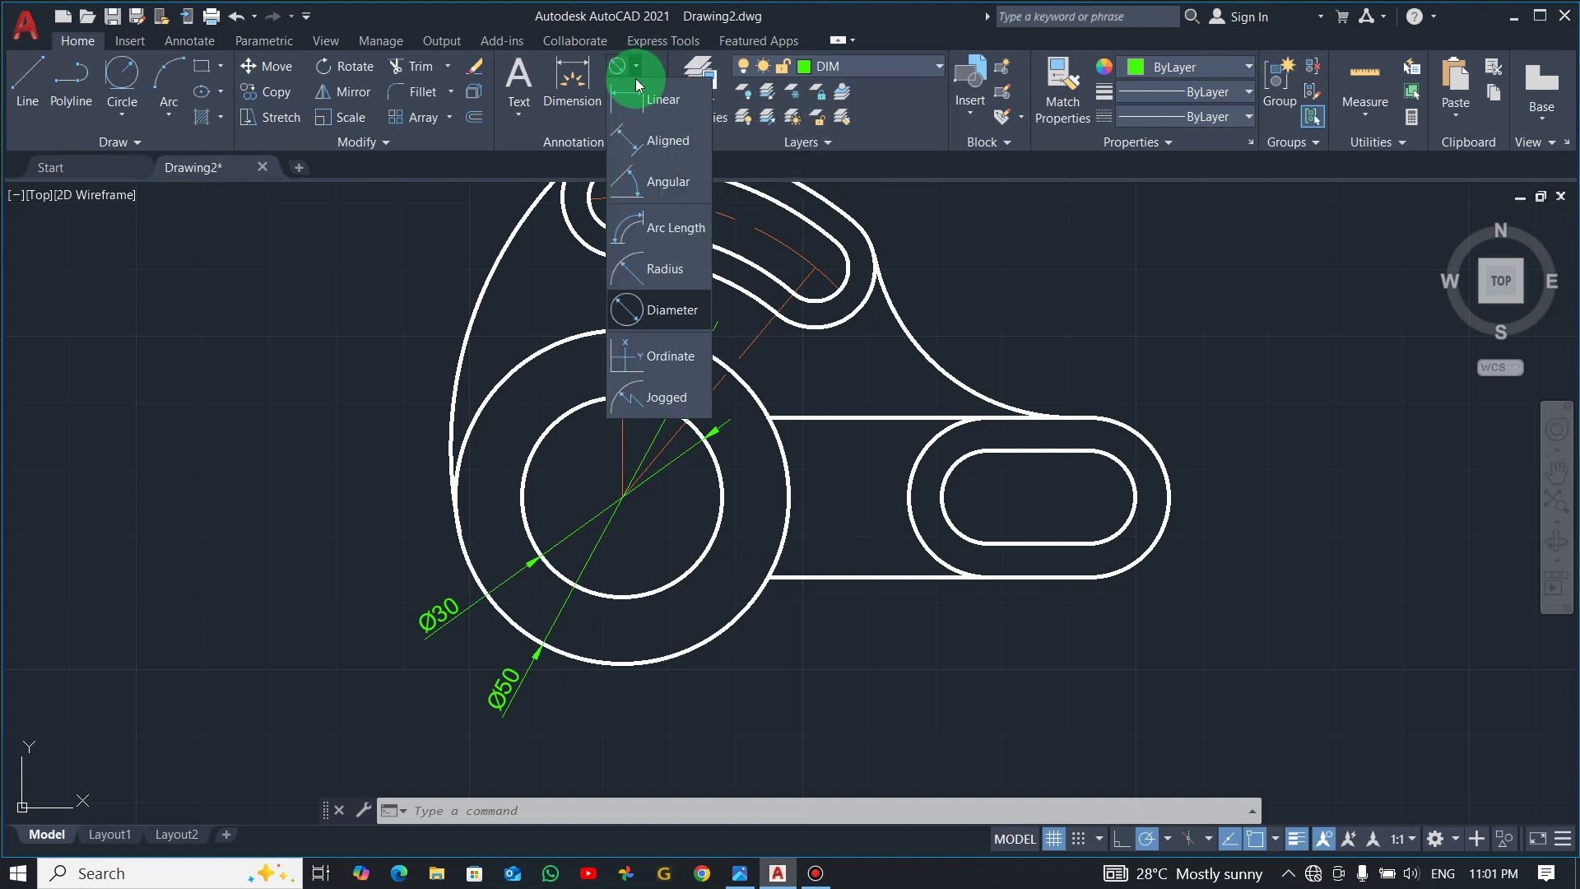
{"action": "left_click", "coordinate": [654, 276]}
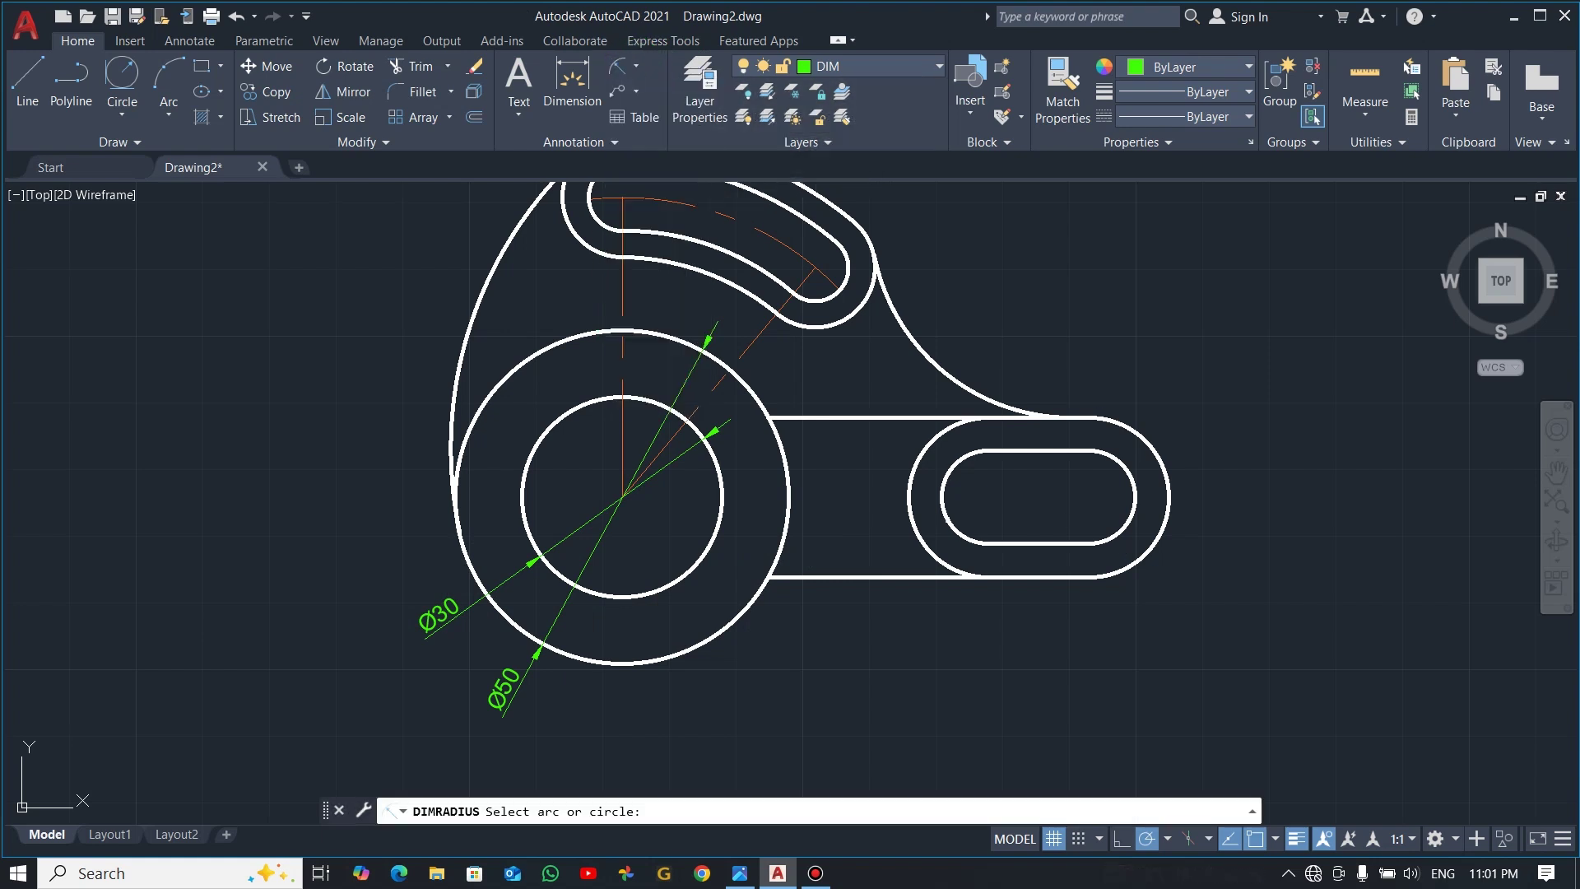
{"action": "left_click", "coordinate": [1137, 518]}
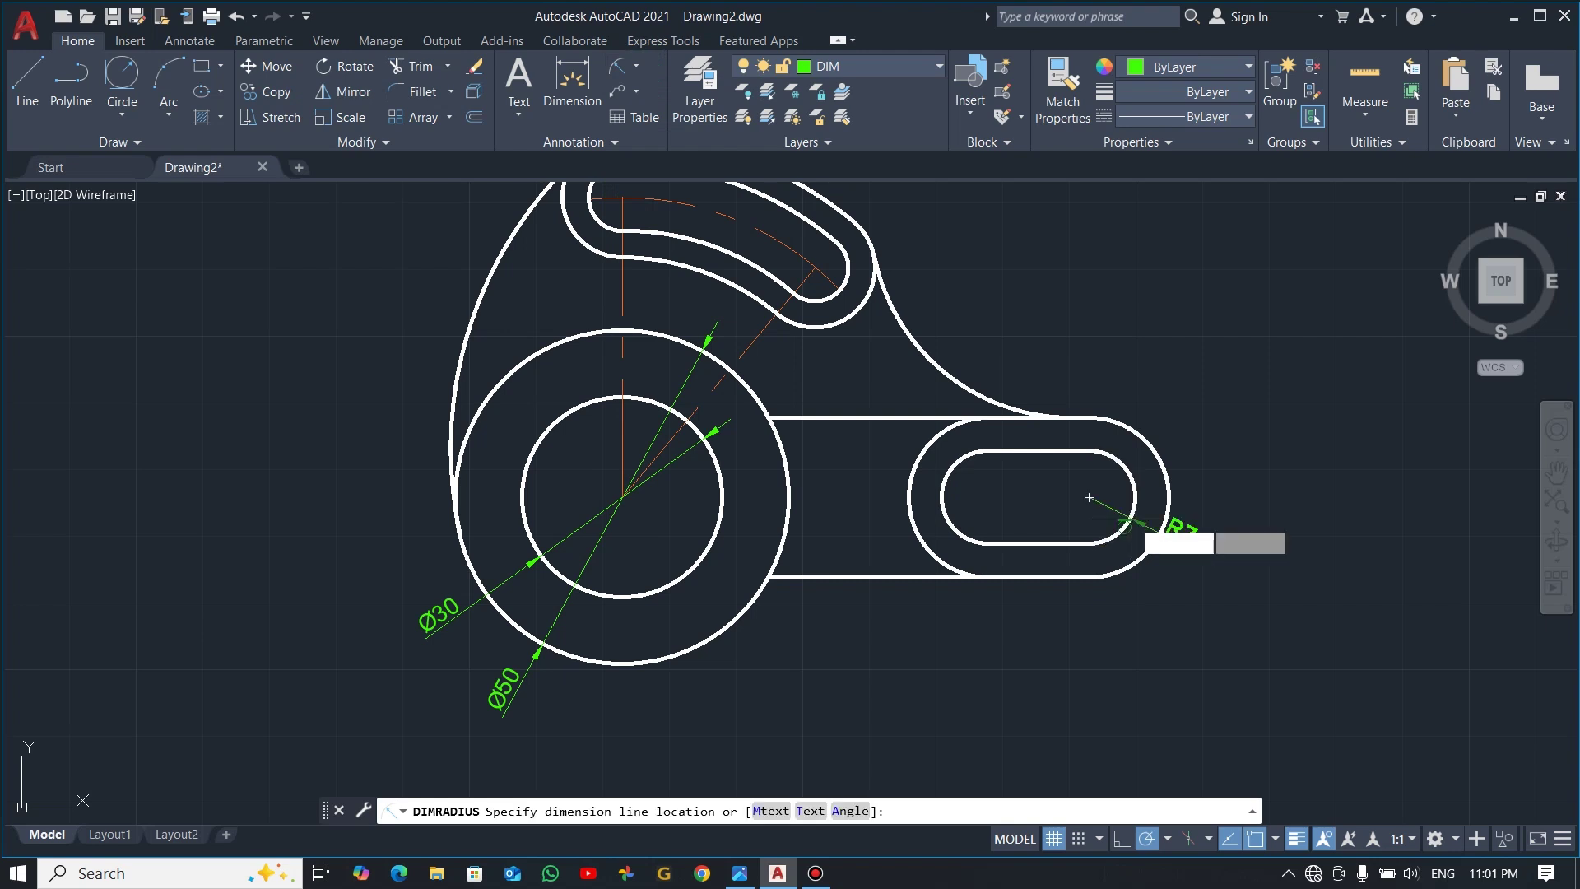
{"action": "left_click", "coordinate": [1209, 568]}
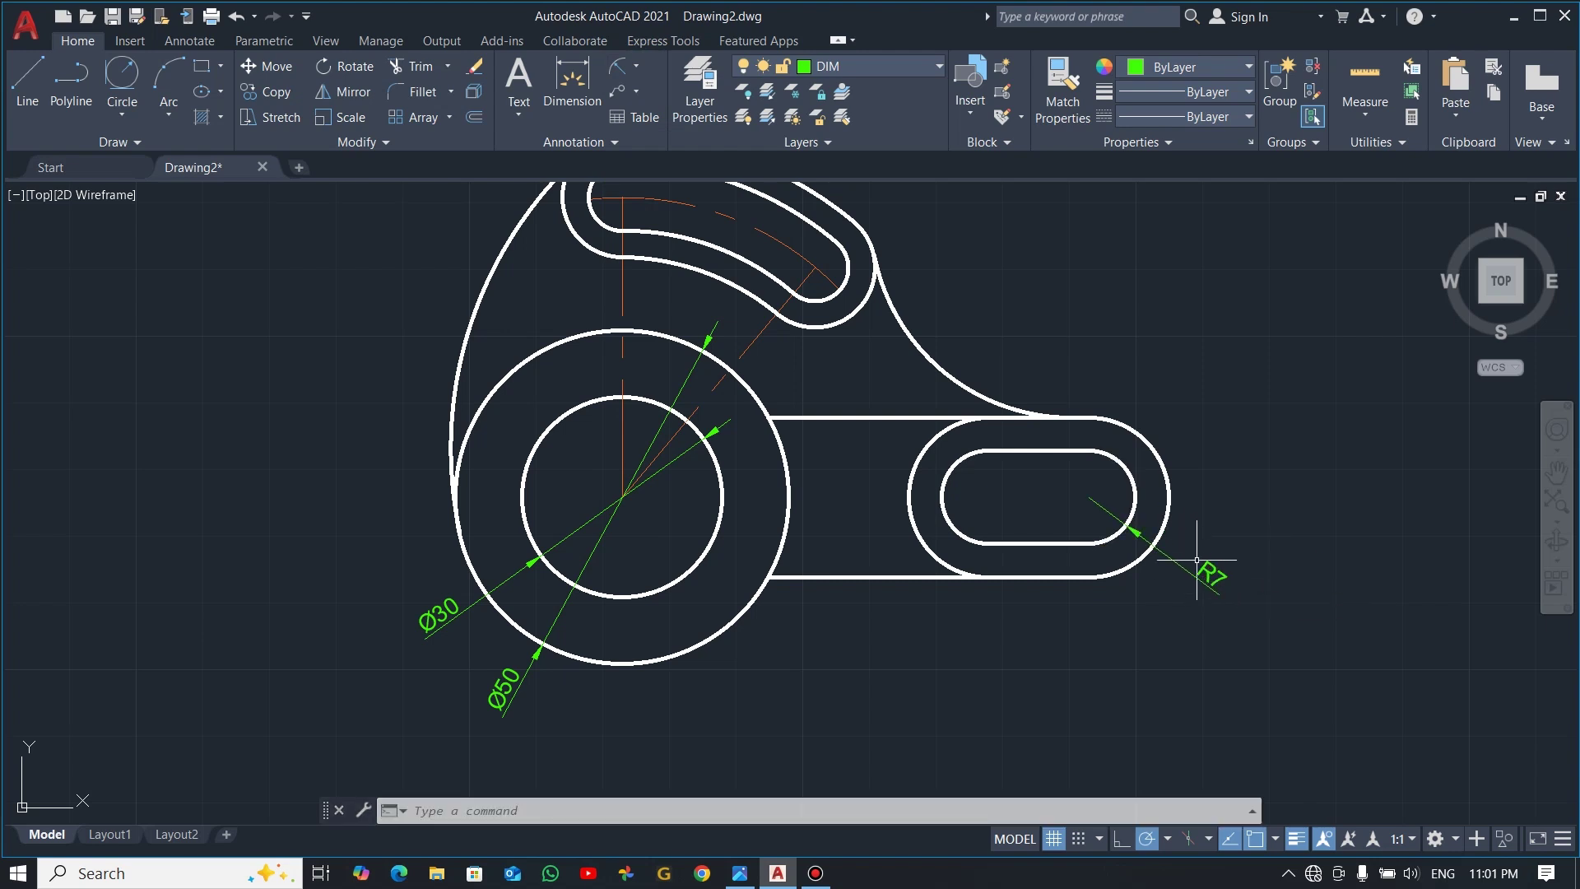
{"action": "left_click", "coordinate": [617, 65]}
{"action": "left_click", "coordinate": [1162, 531]}
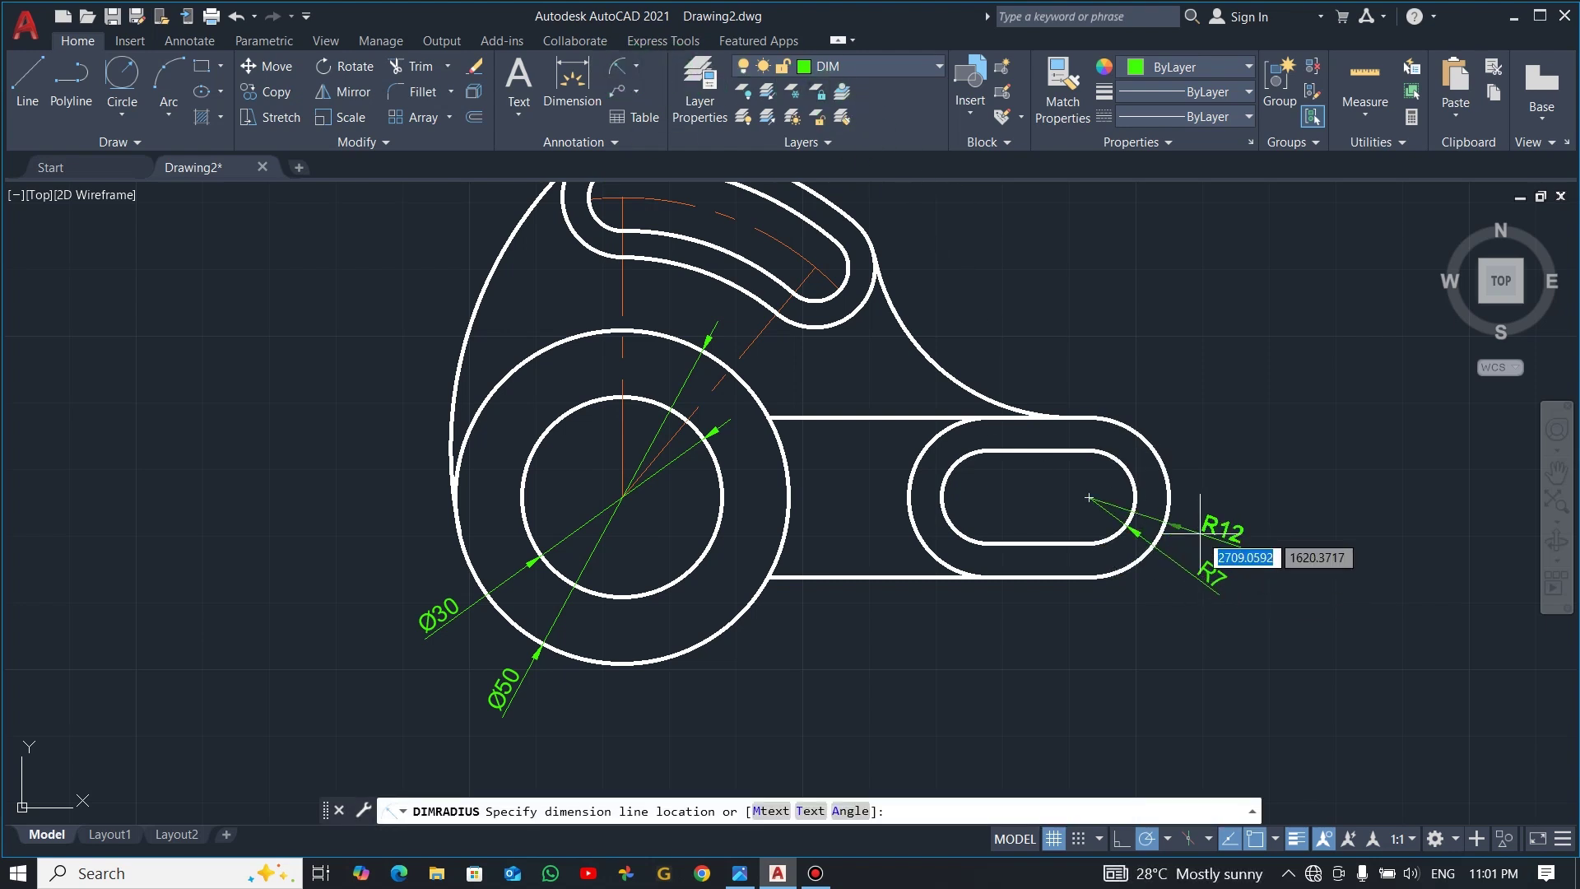
{"action": "left_click", "coordinate": [1251, 530]}
- Add radius dimensions to the large outer arc on the bracket's left side and the concave arc above the horizontal arm
{"action": "left_click", "coordinate": [611, 66]}
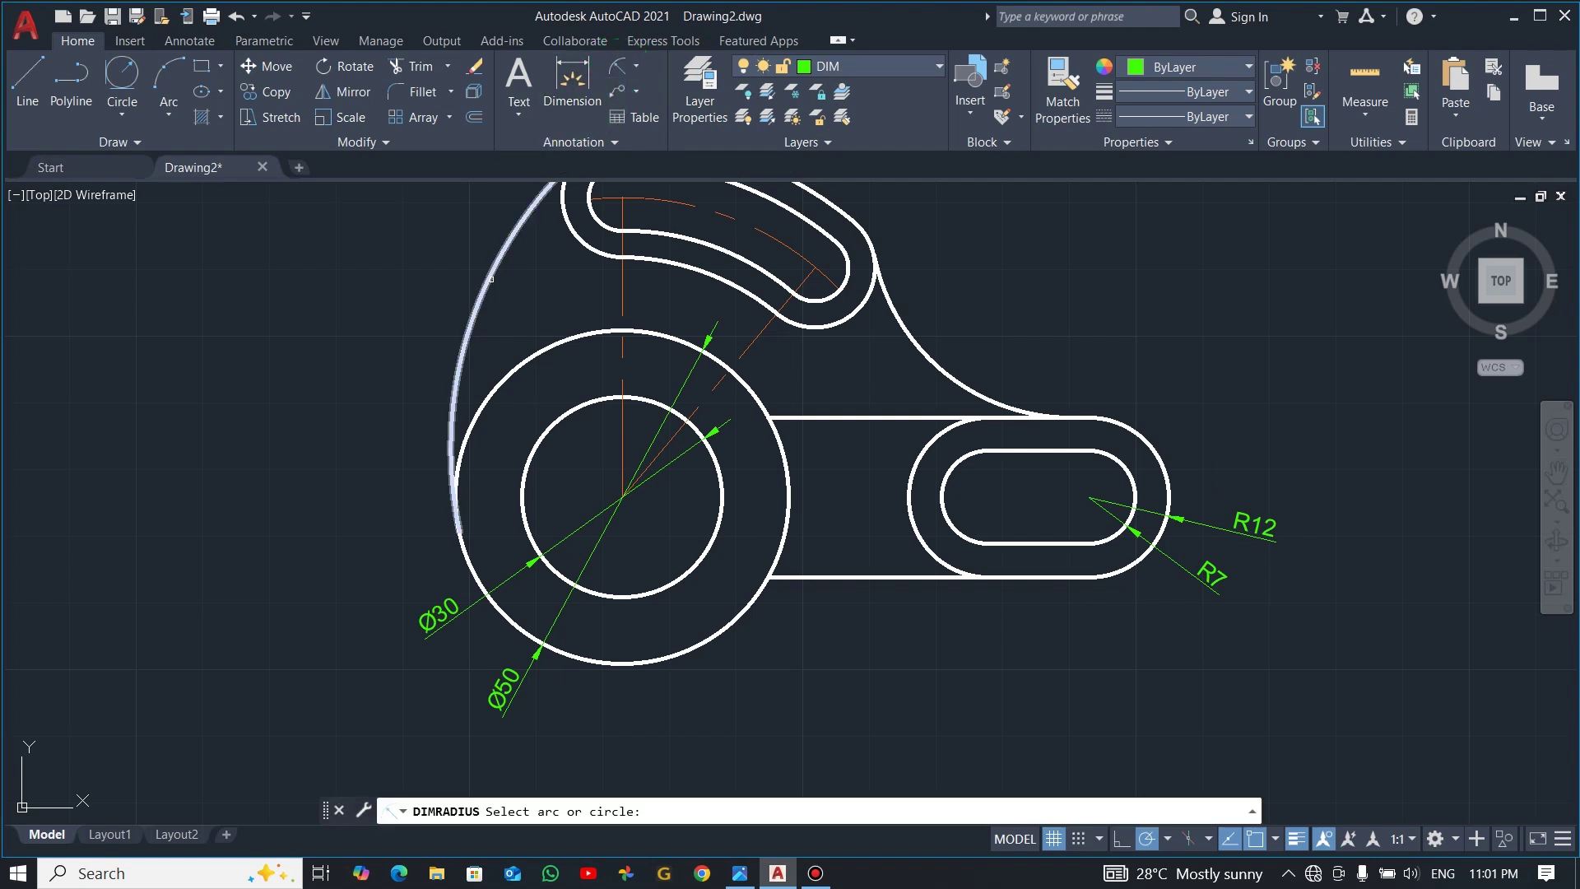
{"action": "left_click", "coordinate": [495, 280]}
{"action": "left_click", "coordinate": [531, 287]}
{"action": "left_click", "coordinate": [619, 63]}
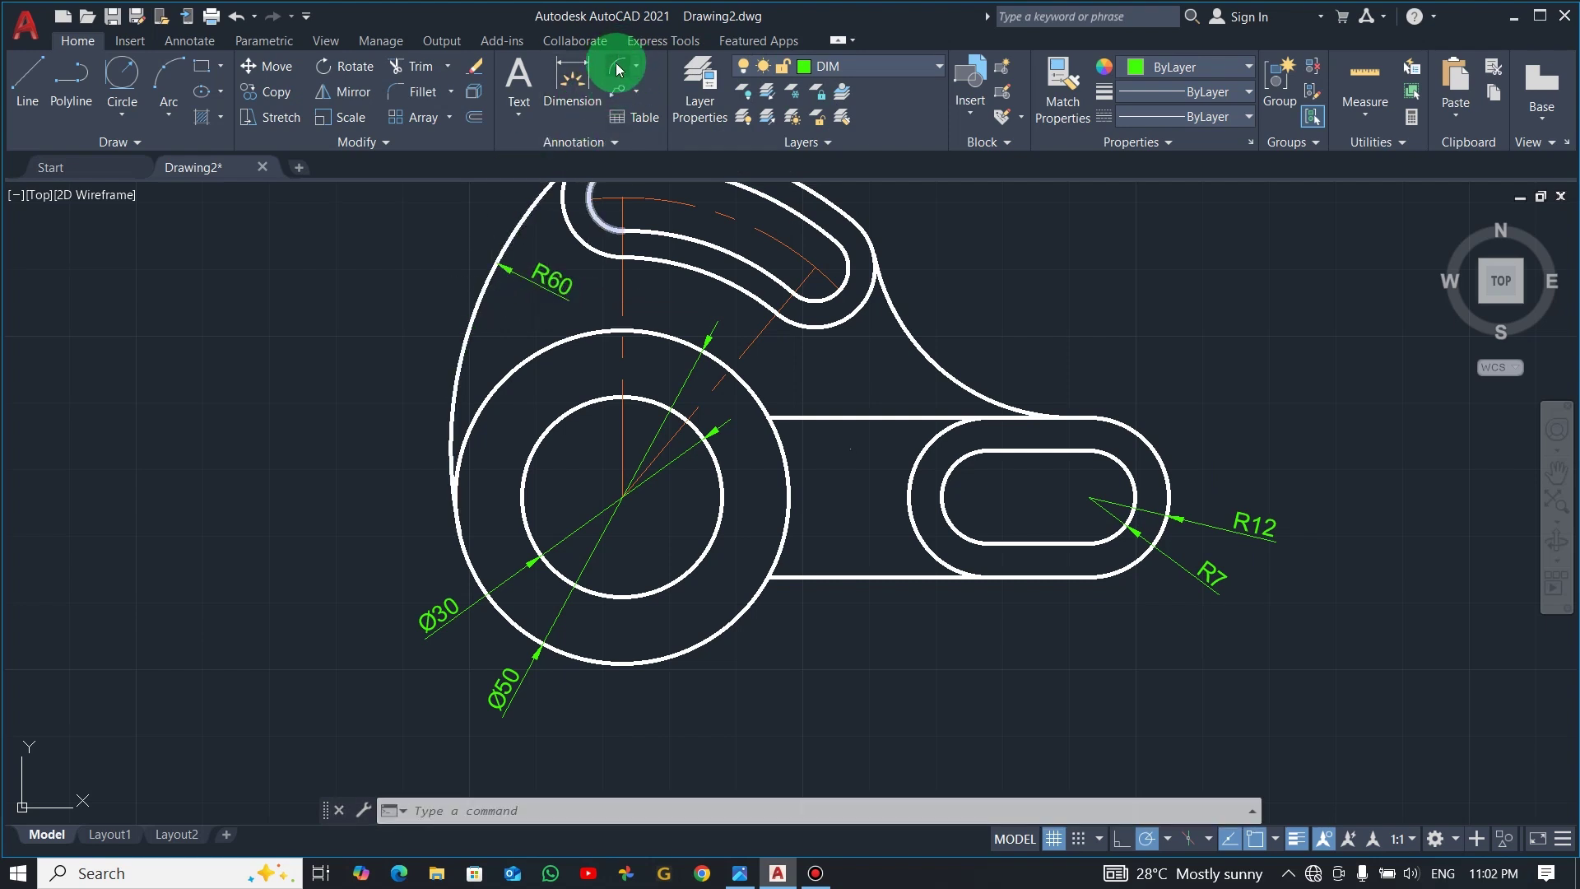
{"action": "left_click", "coordinate": [935, 360]}
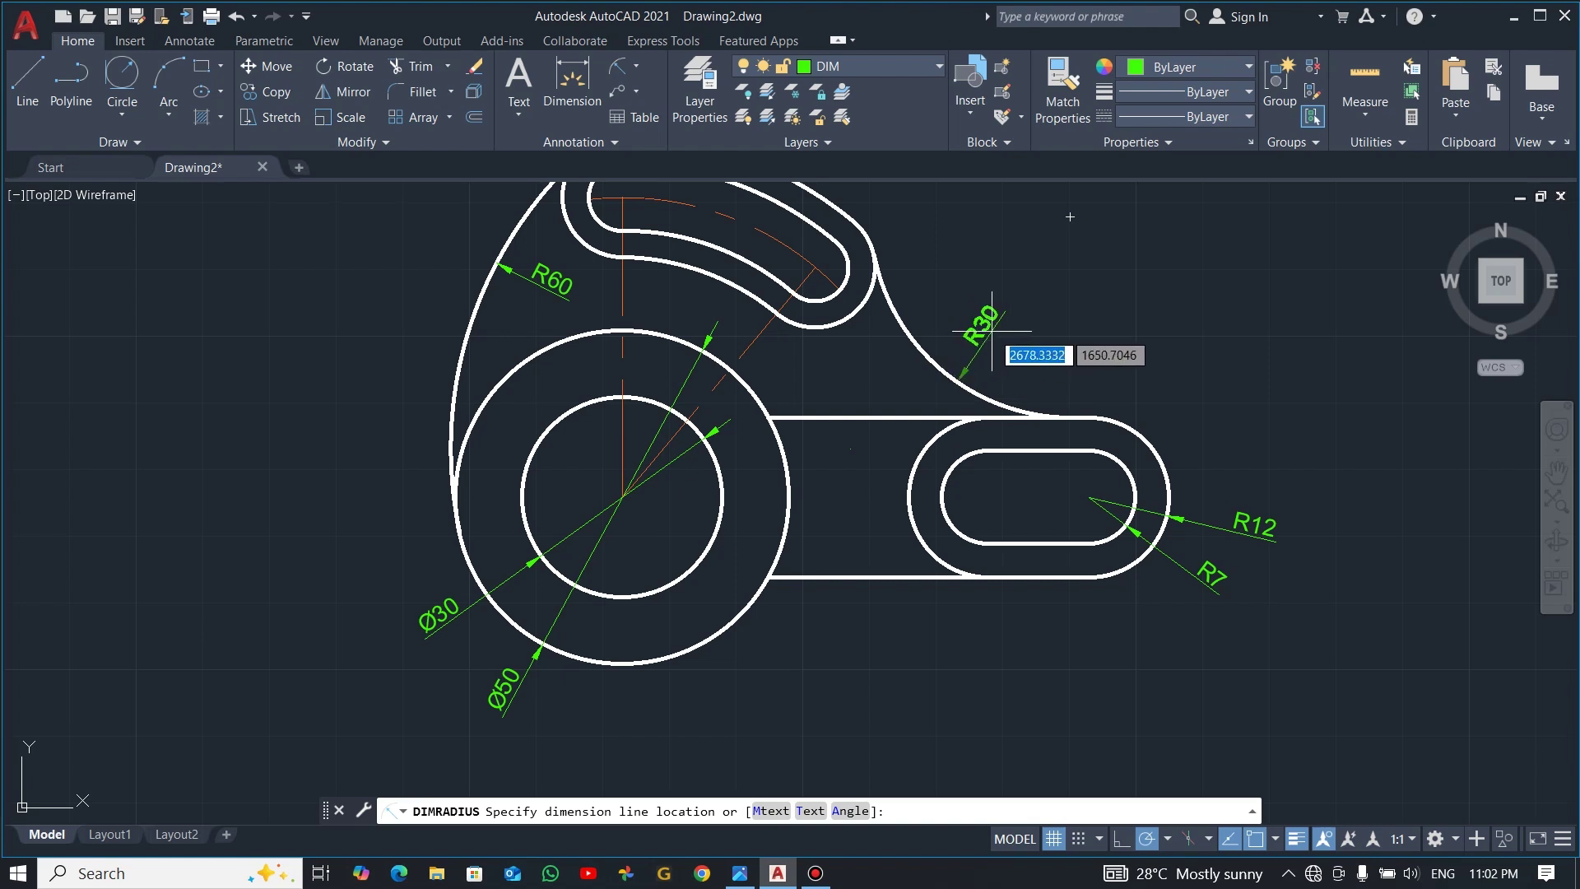
{"action": "left_click", "coordinate": [950, 358]}
- Add radius dimensions to the left end arcs of the curved slot and its surrounding outline, with both texts outside to the left
{"action": "middle_click_drag", "start_coordinate": [844, 364], "coordinate": [805, 488]}
{"action": "left_click", "coordinate": [621, 63]}
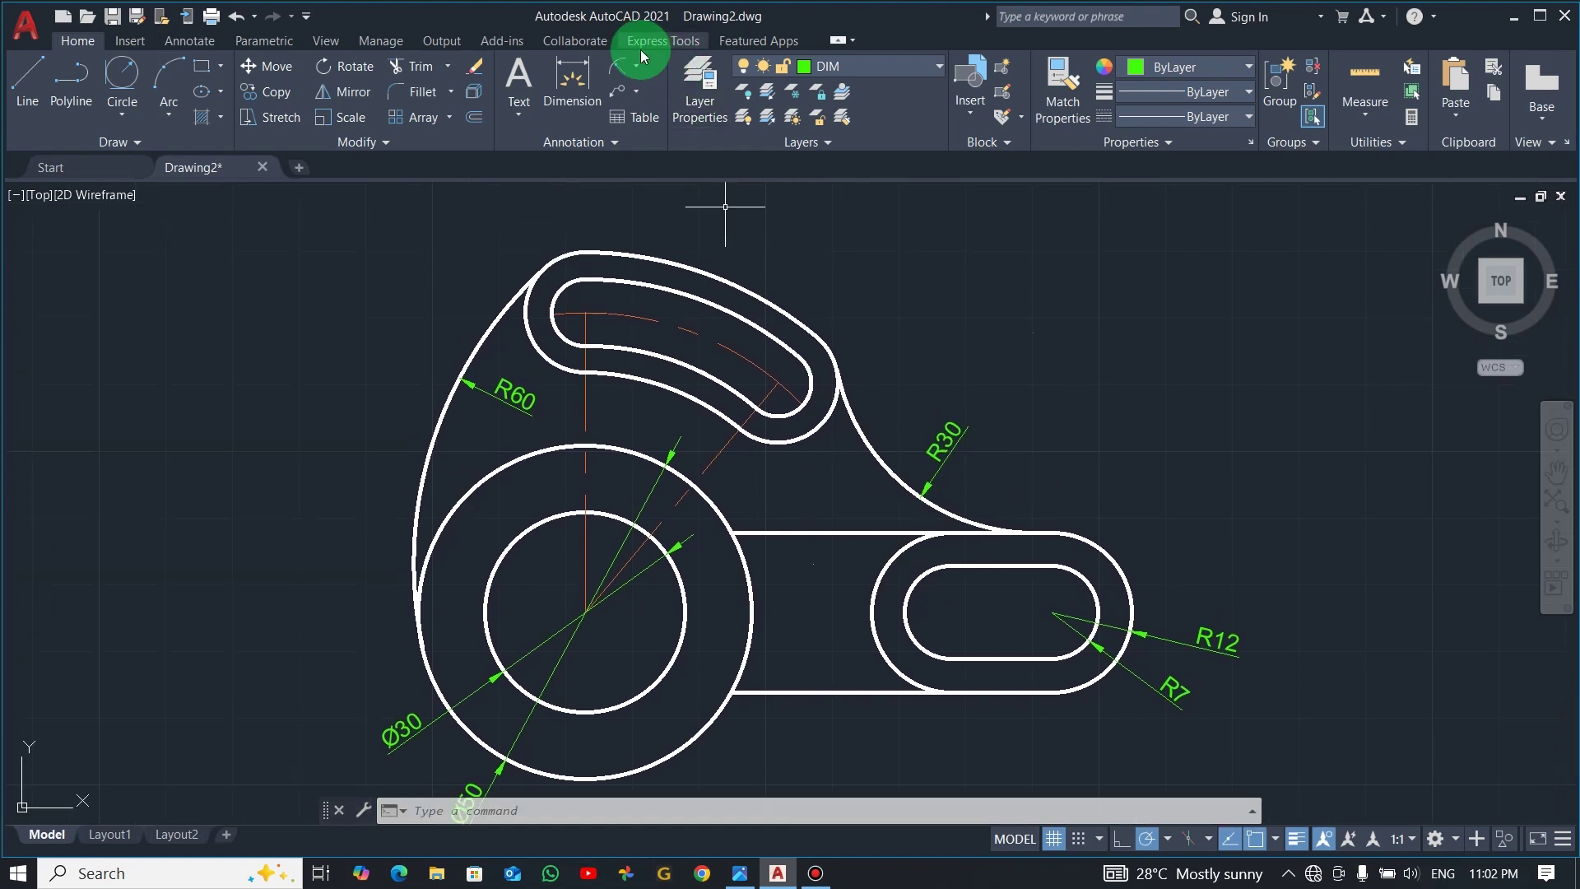
{"action": "left_click", "coordinate": [566, 295]}
{"action": "left_click", "coordinate": [428, 243]}
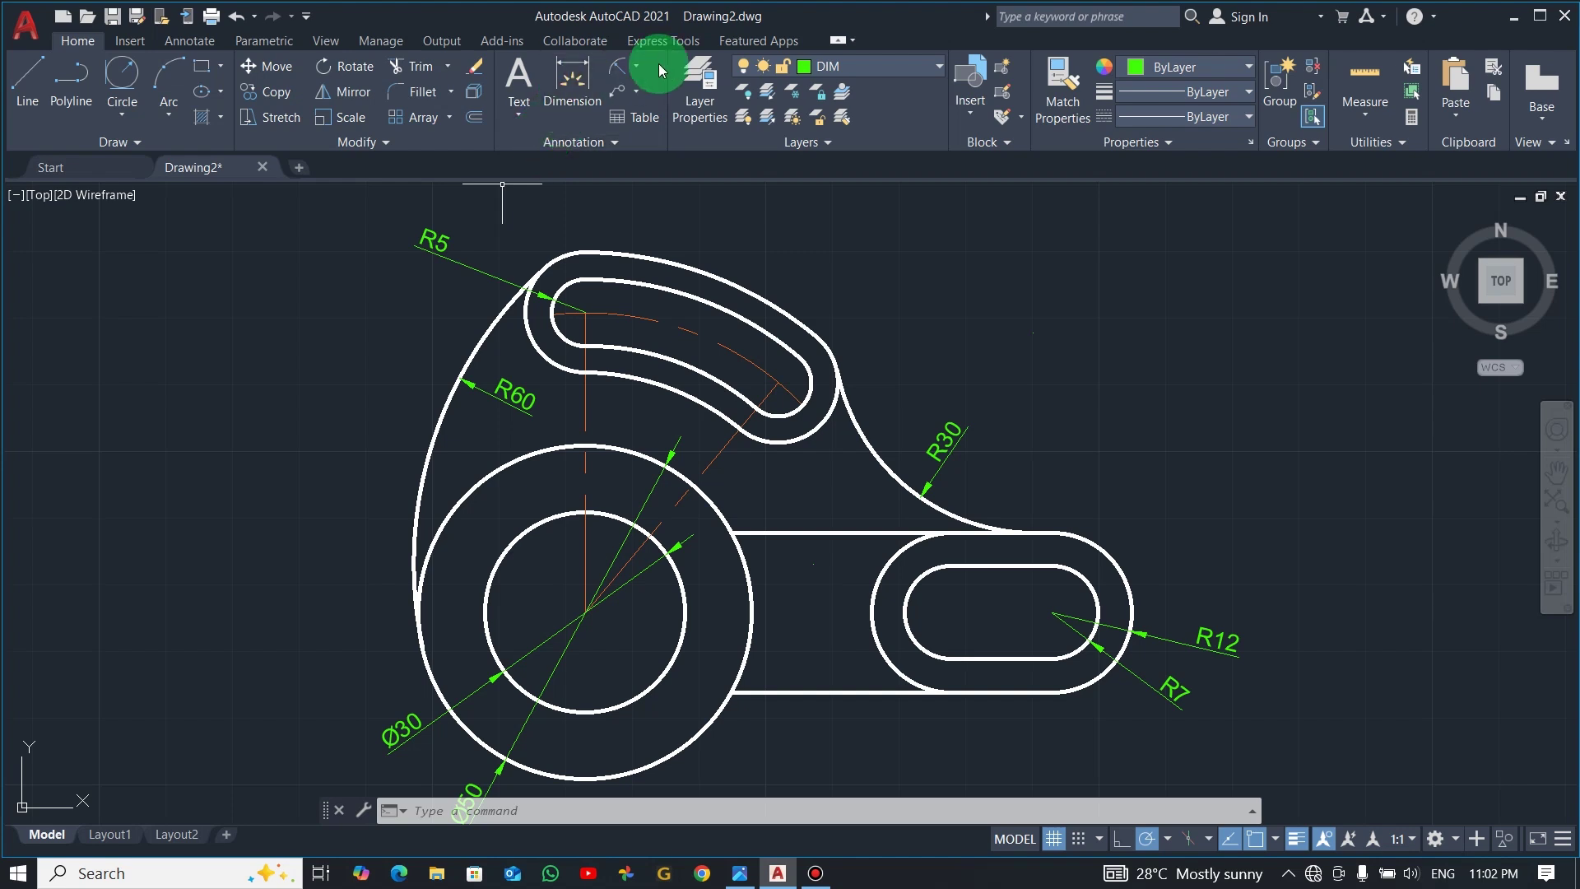
{"action": "left_click", "coordinate": [619, 64]}
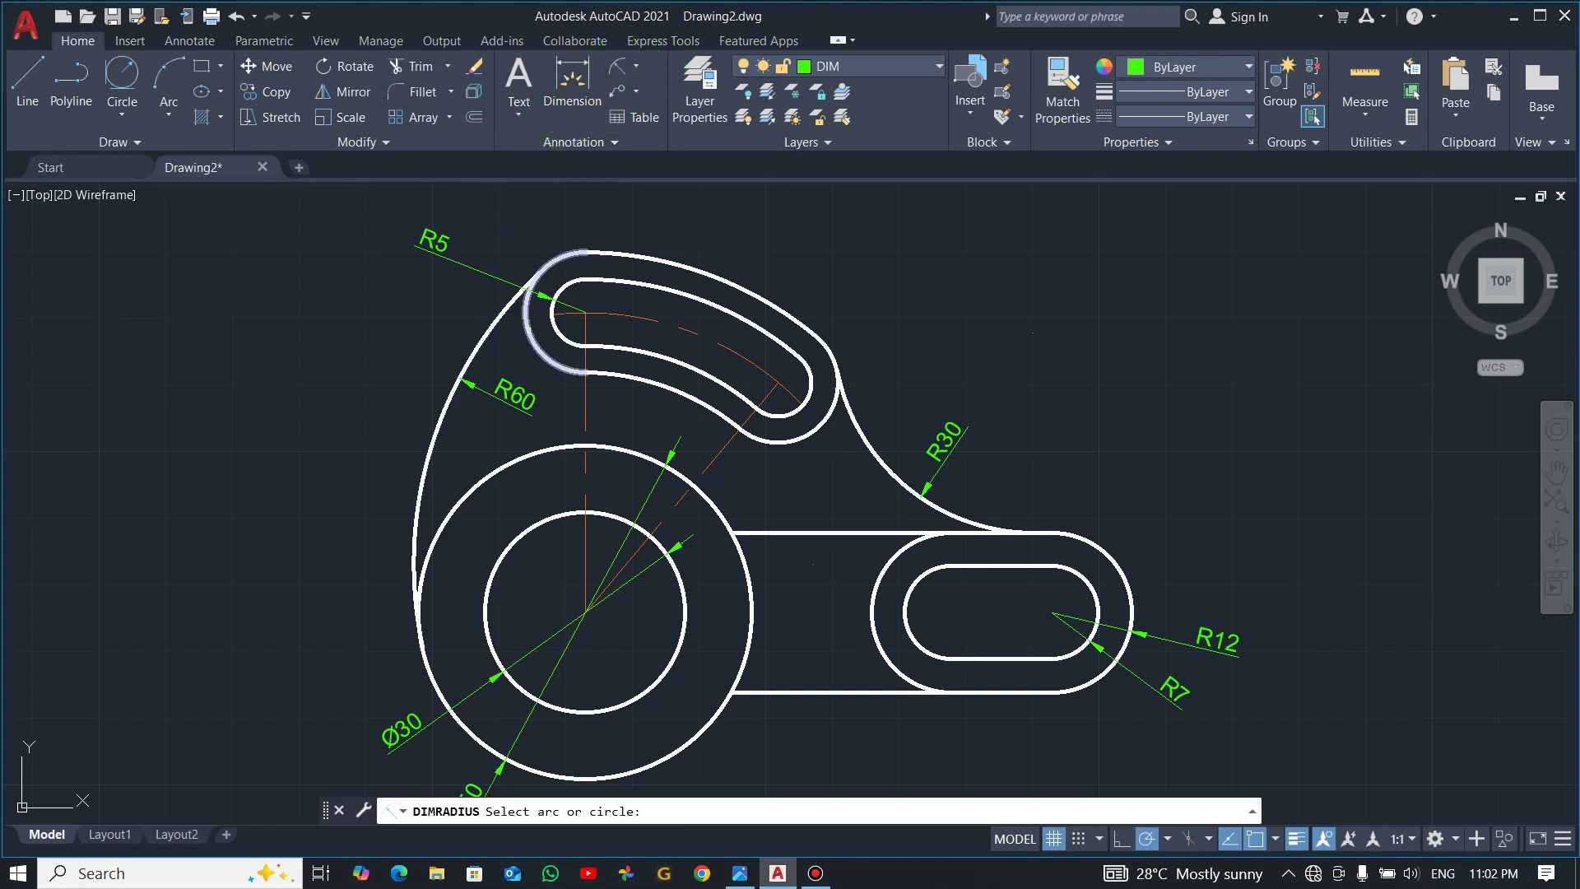
{"action": "left_click", "coordinate": [528, 325]}
{"action": "left_click", "coordinate": [423, 317]}
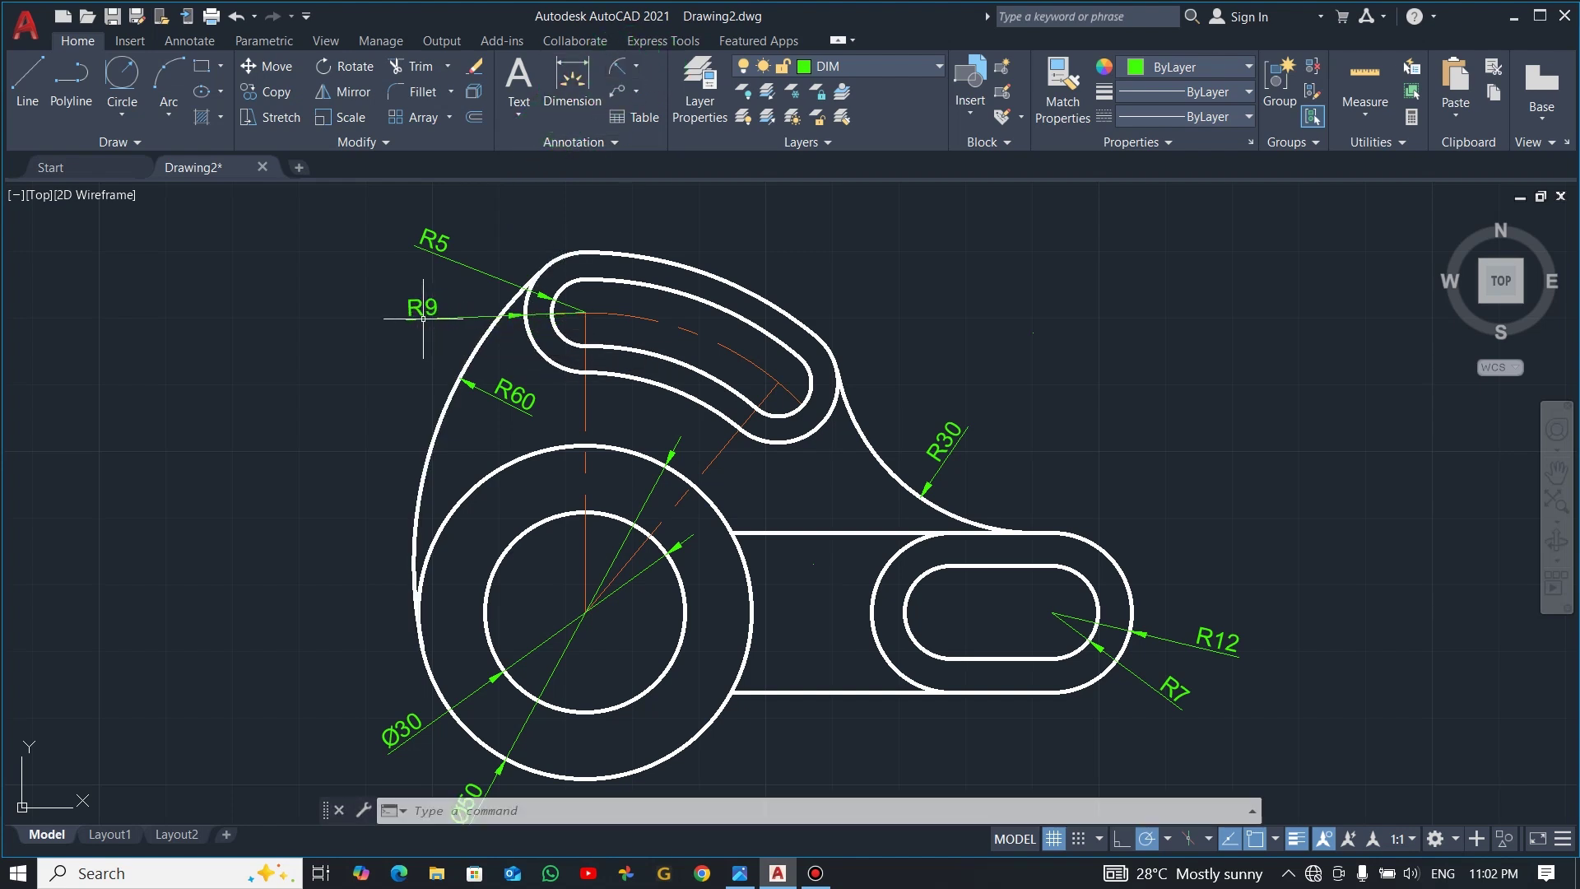
- Add a horizontal linear dimension between the straight slot's two end-arc centers, placed below the arm
{"action": "left_click", "coordinate": [639, 65]}
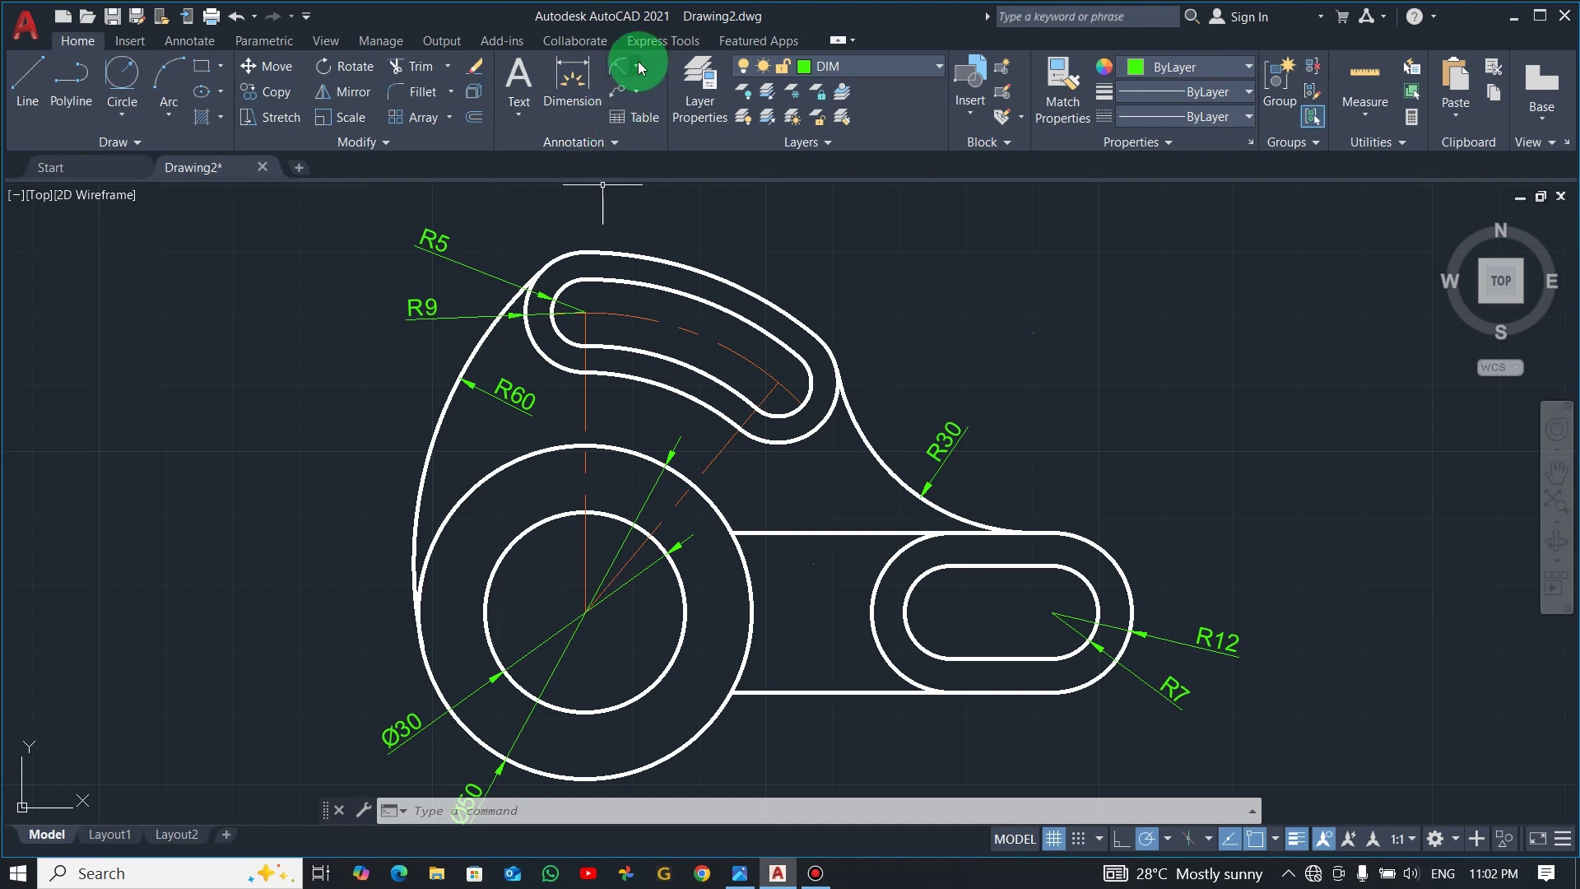
{"action": "left_click_drag", "start_coordinate": [636, 62], "coordinate": [668, 117]}
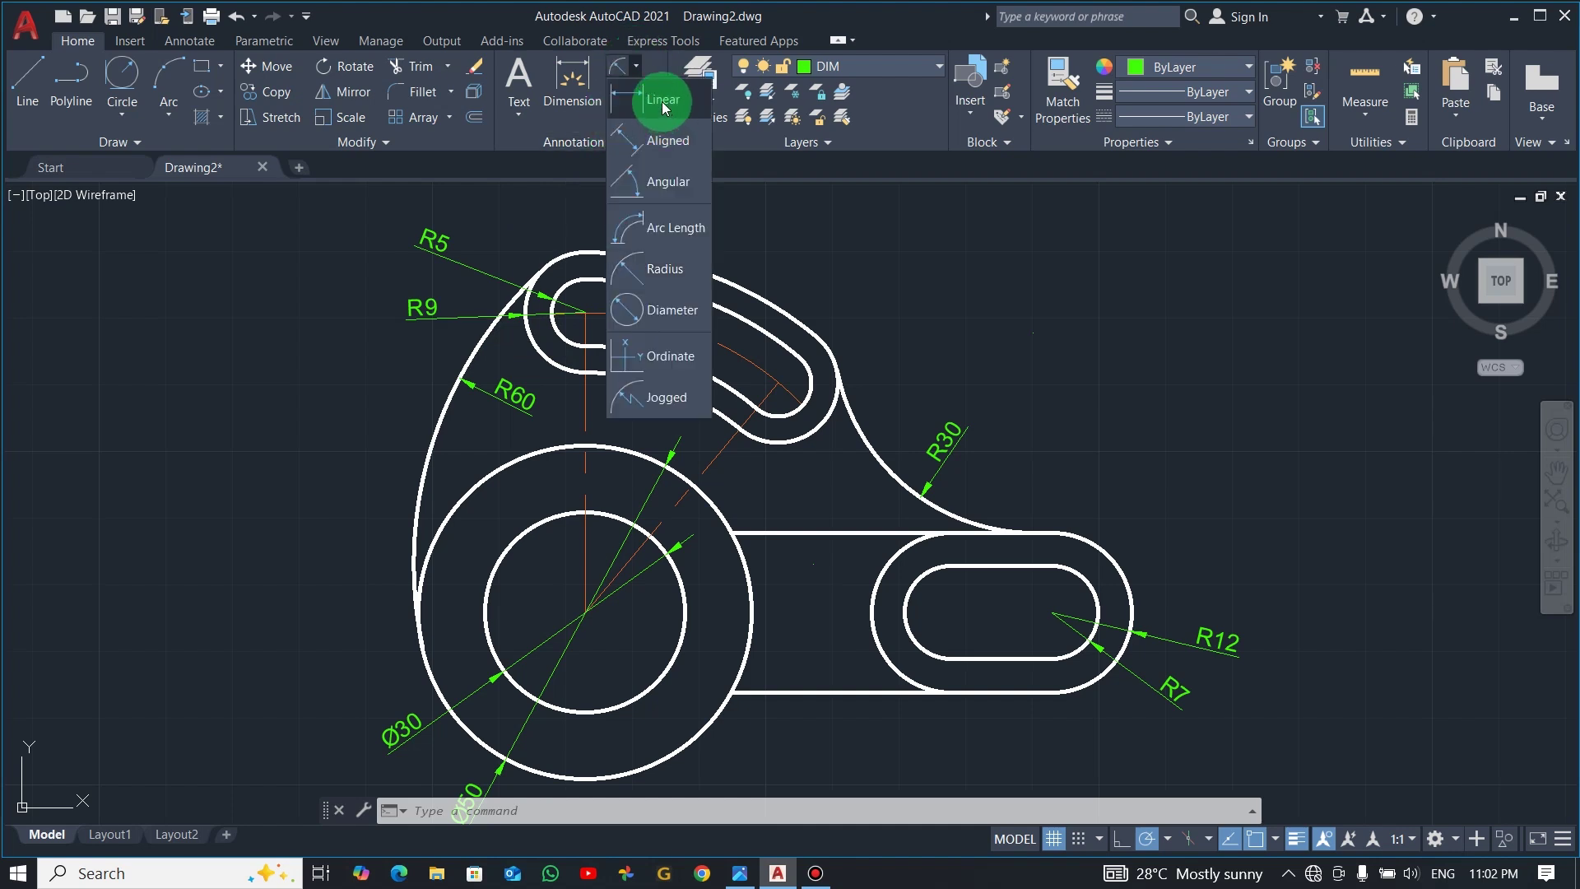
{"action": "left_click", "coordinate": [663, 103]}
{"action": "left_click", "coordinate": [952, 612]}
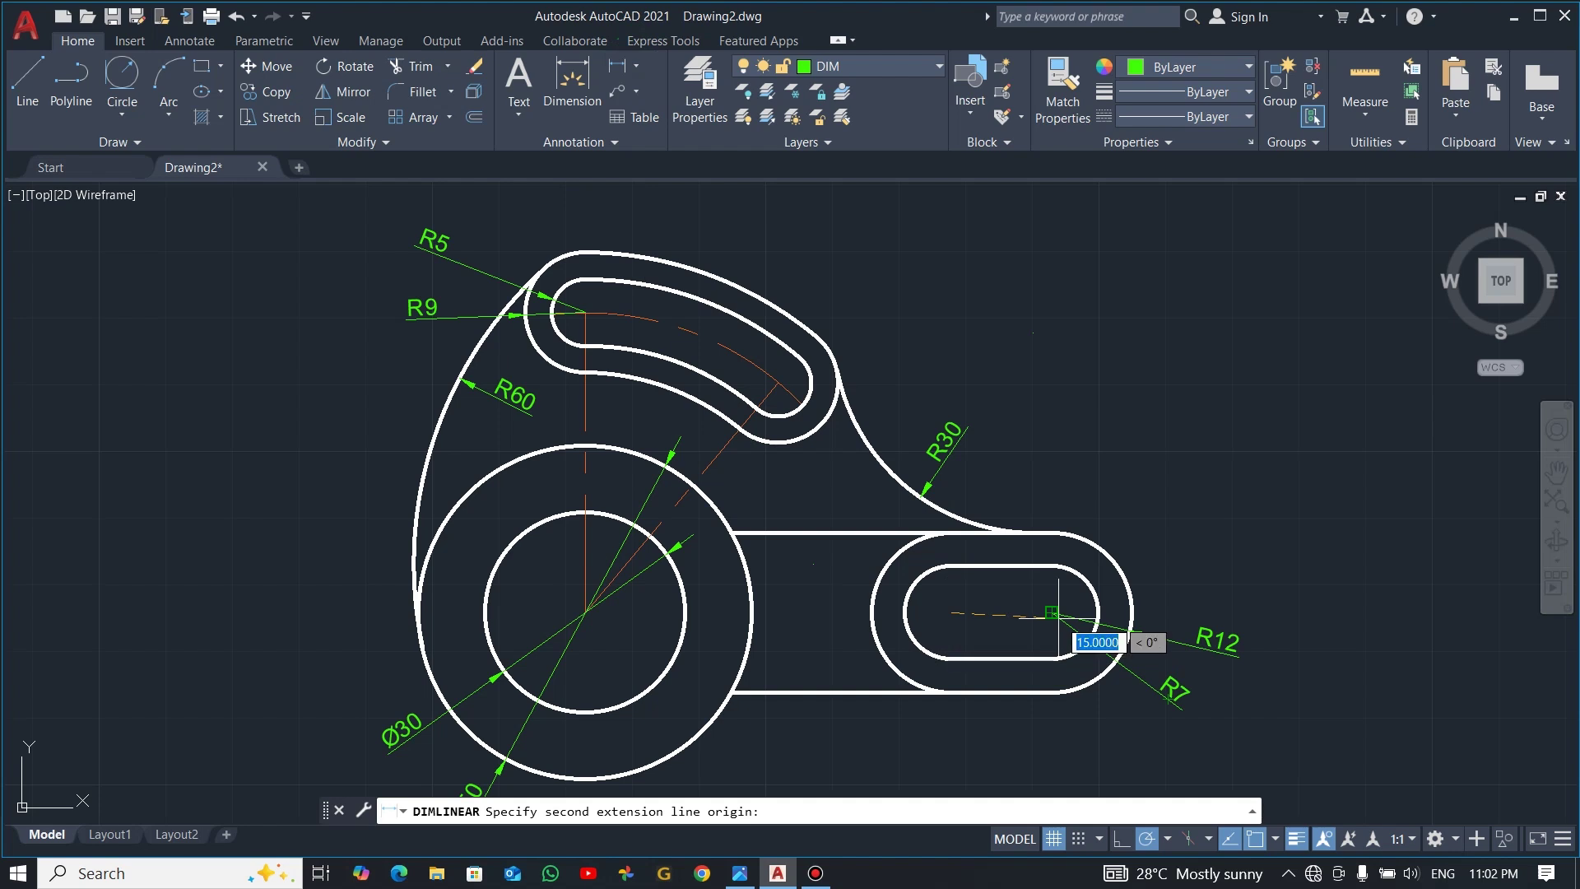
{"action": "left_click", "coordinate": [1057, 612]}
{"action": "left_click", "coordinate": [1045, 745]}
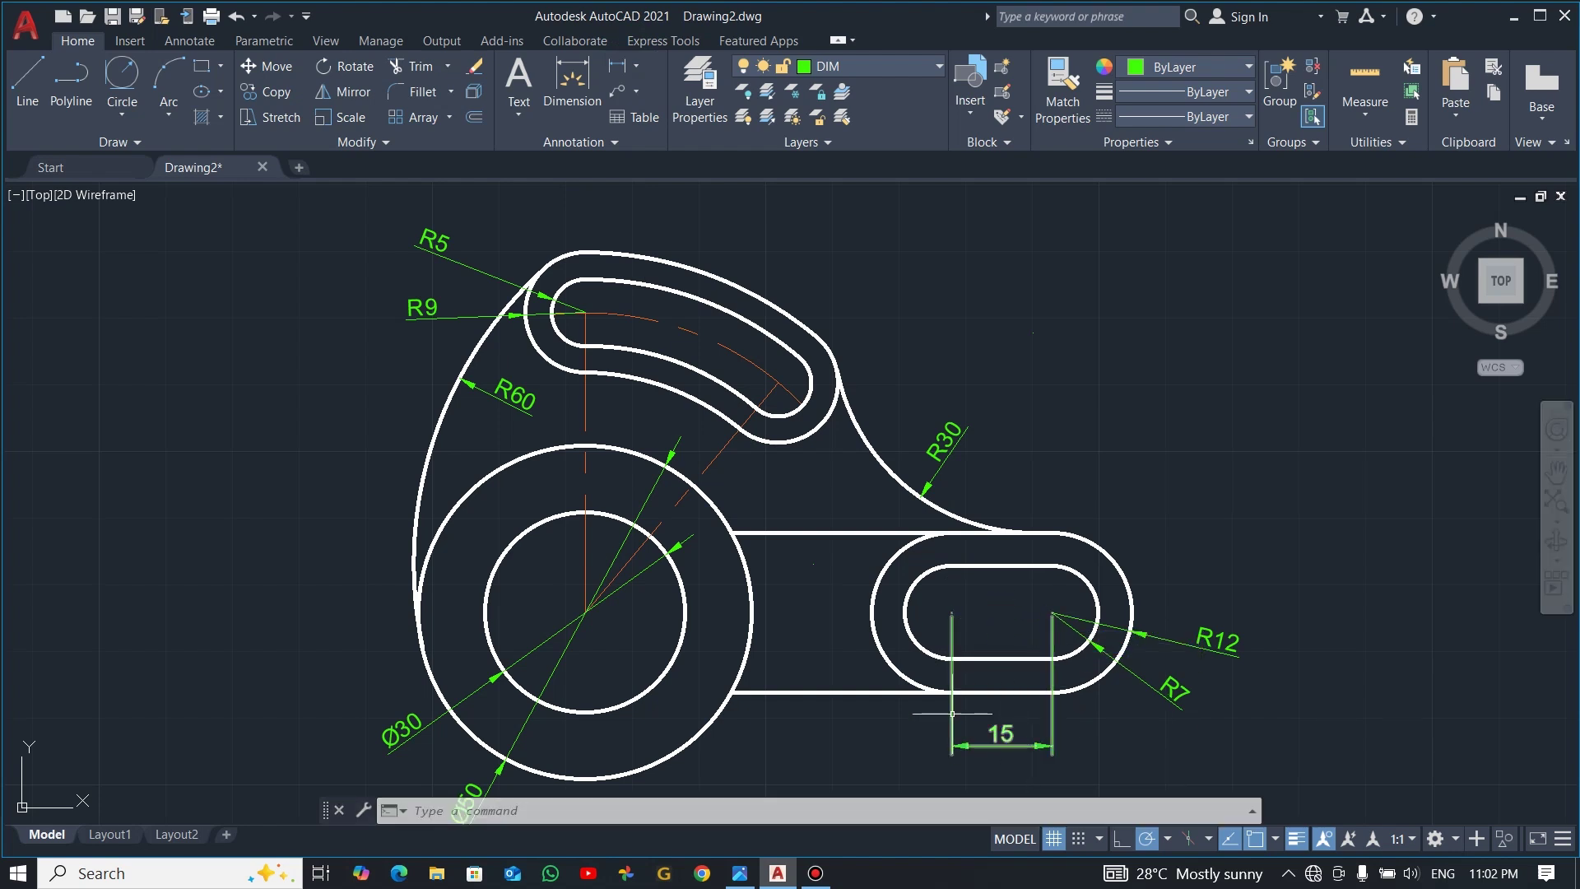
- Add a horizontal linear dimension from the concentric circles' center to the straight slot's left arc center, in line with the slot dimension
{"action": "middle_click_drag", "start_coordinate": [951, 713], "coordinate": [976, 585]}
{"action": "left_click", "coordinate": [625, 78]}
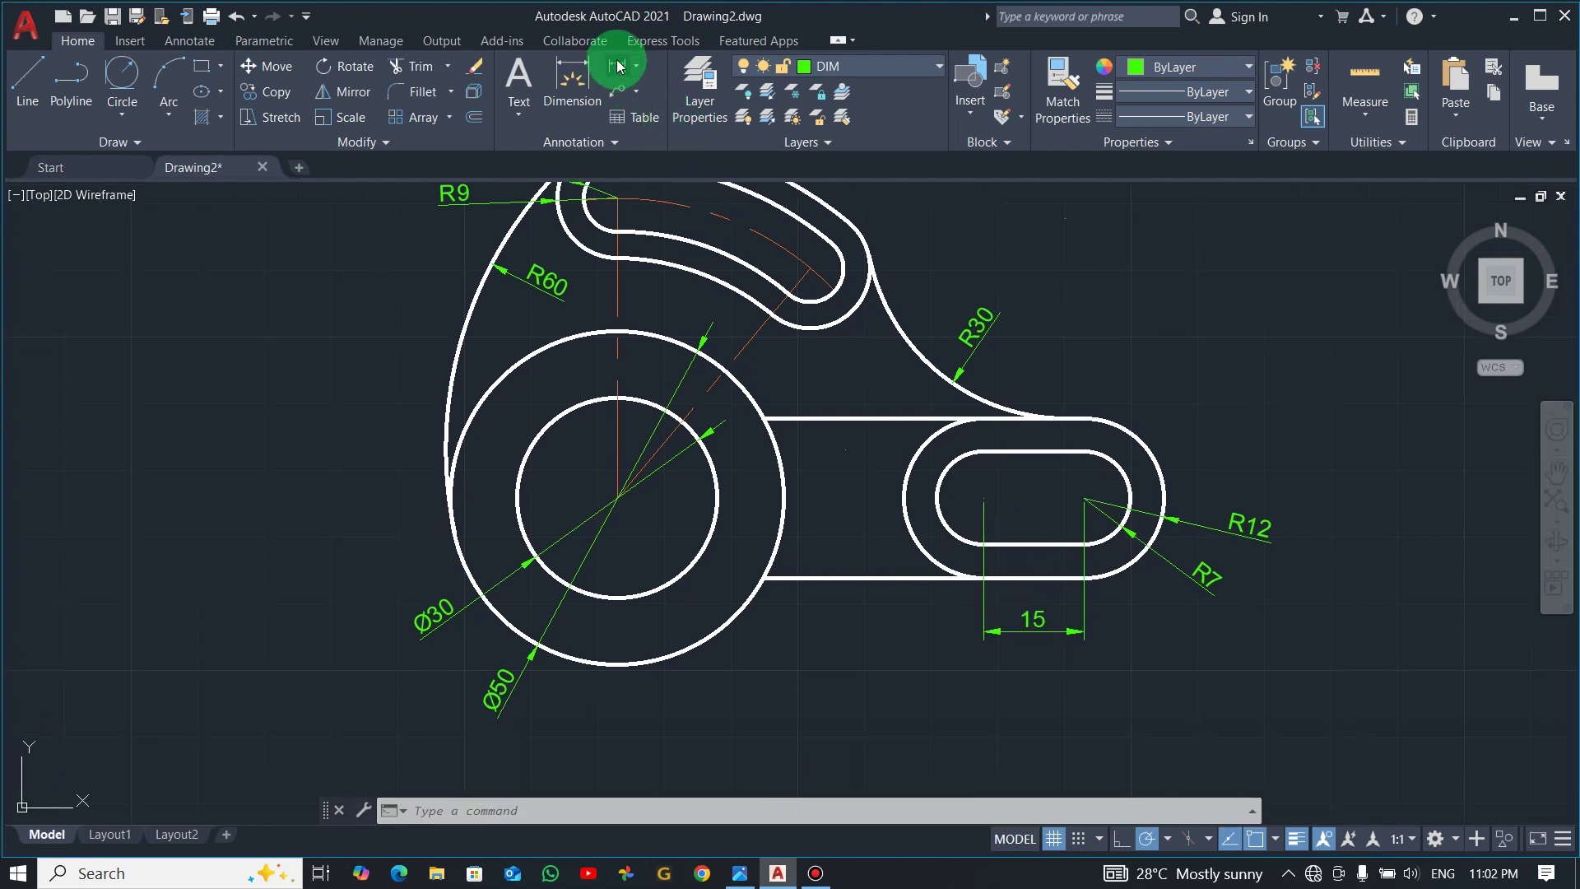
{"action": "left_click", "coordinate": [617, 497]}
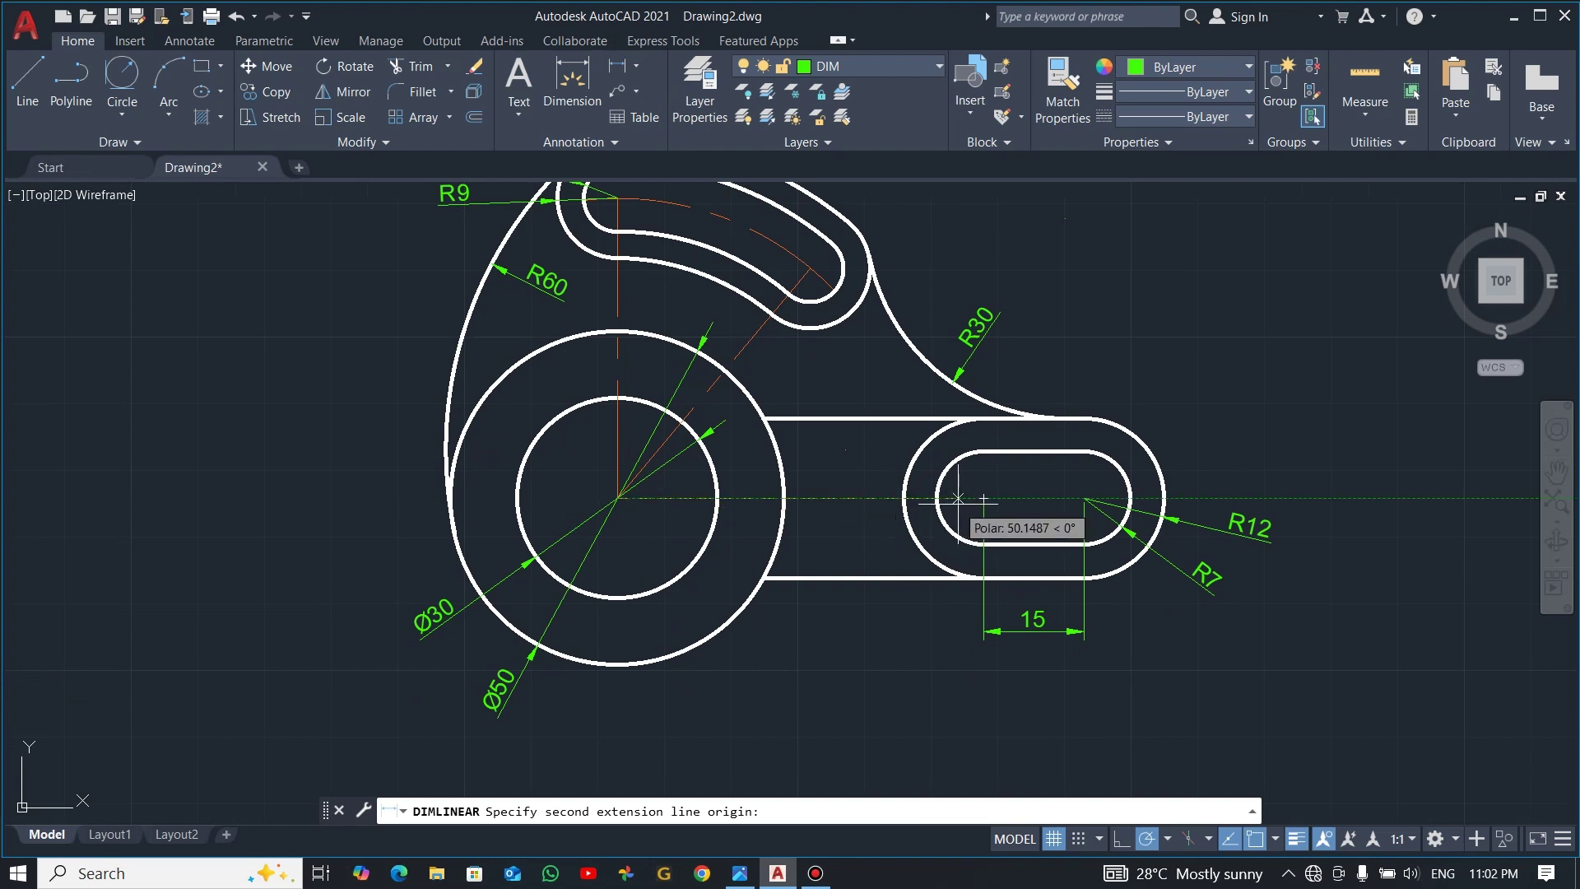
{"action": "left_click", "coordinate": [983, 497]}
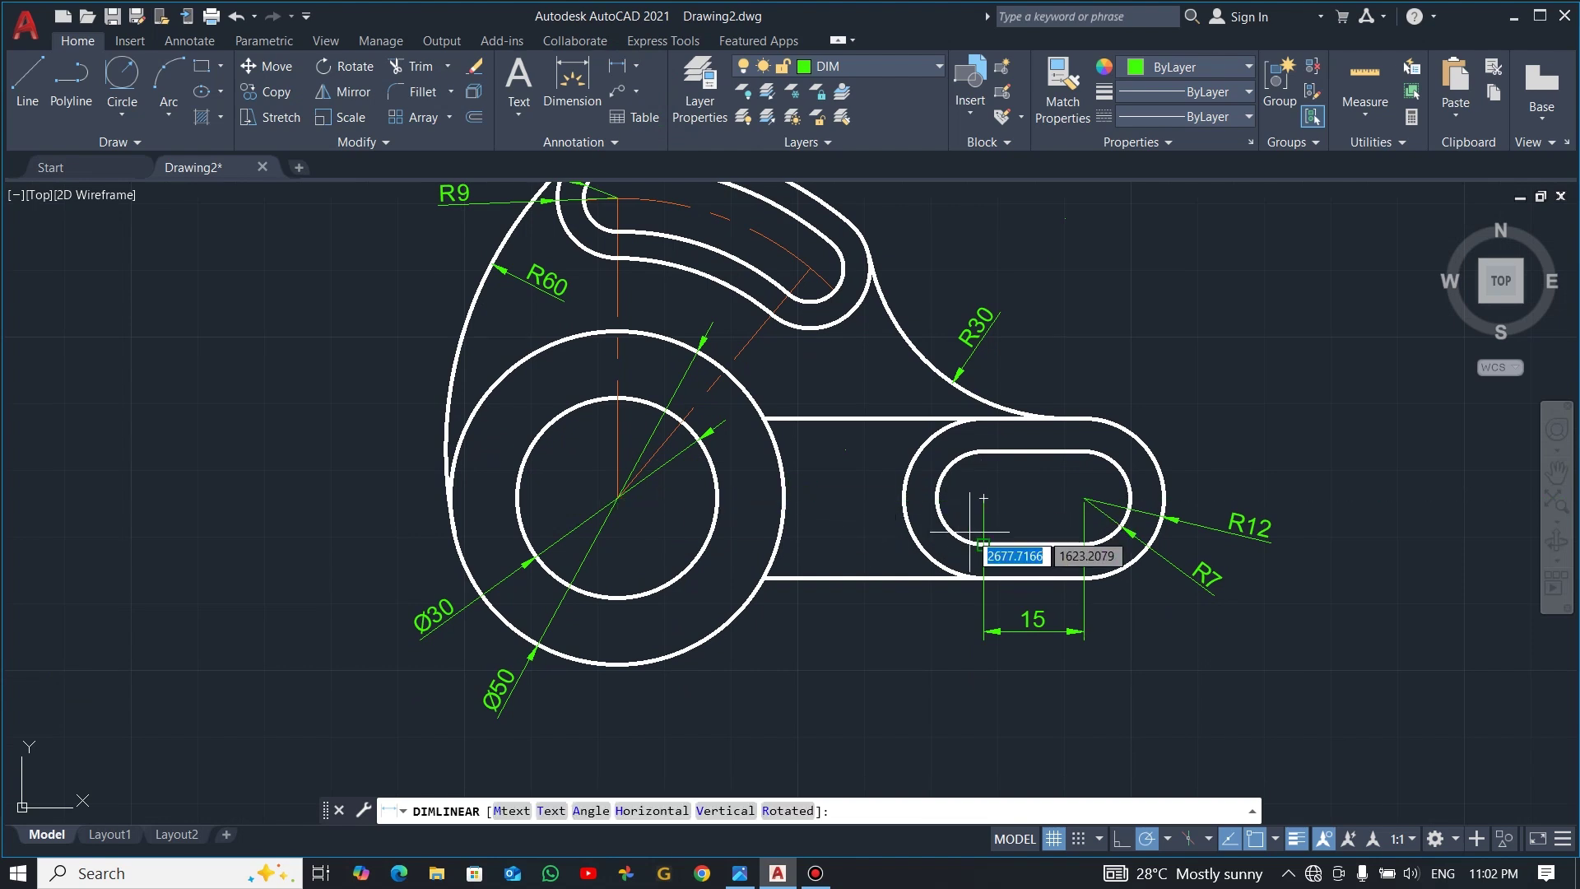
{"action": "left_click", "coordinate": [903, 634]}
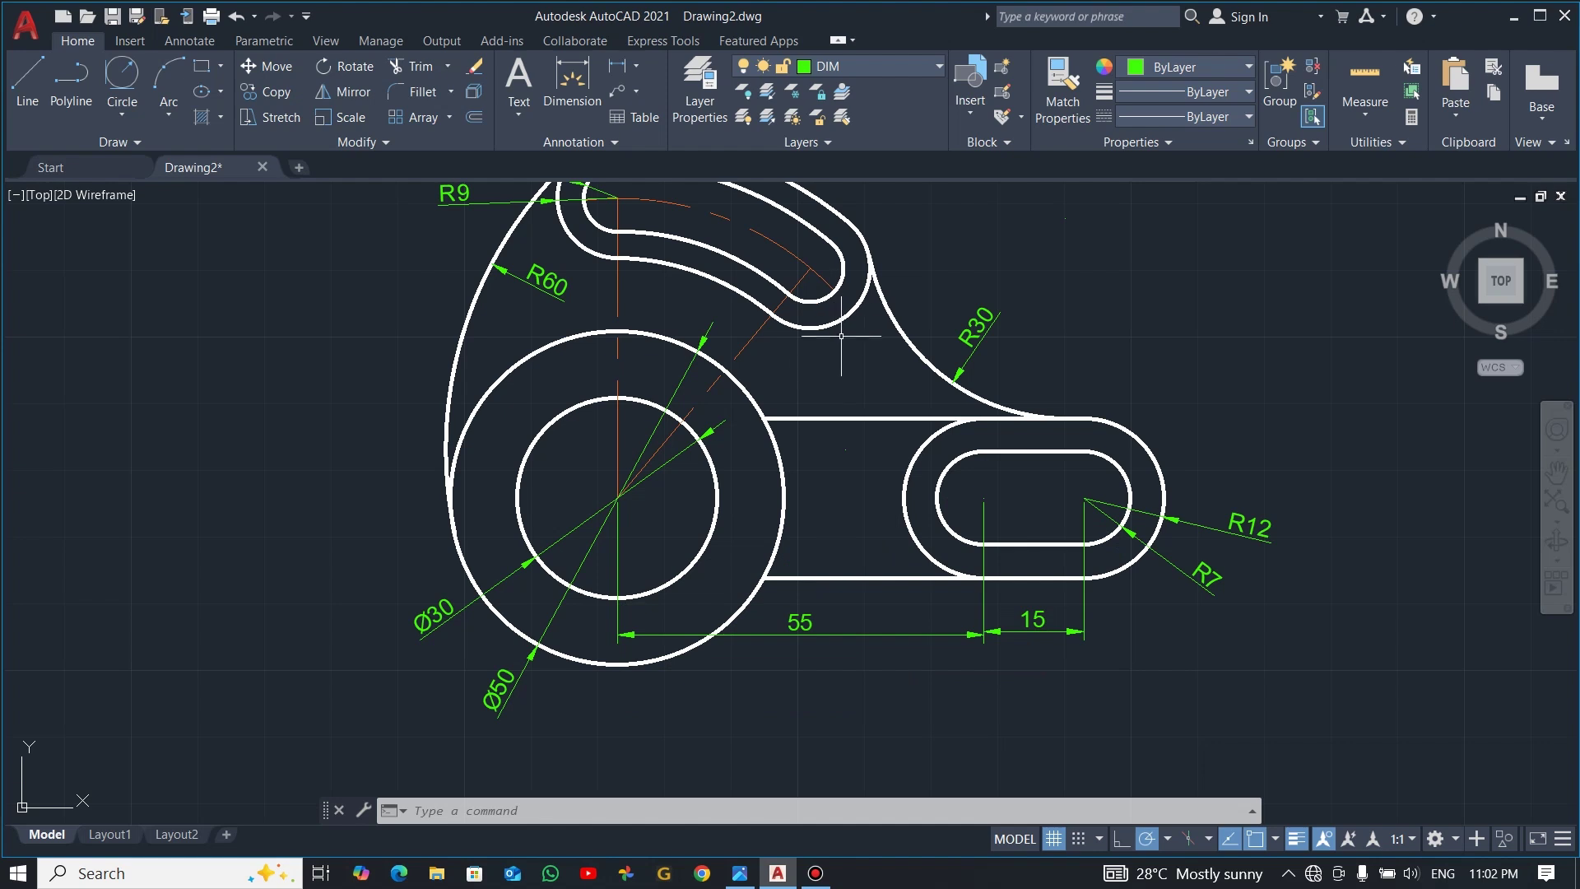
- Add a radius dimension to the curved slot's centerline arc, with its text below the slot's right end
{"action": "middle_click_drag", "start_coordinate": [840, 336], "coordinate": [861, 418]}
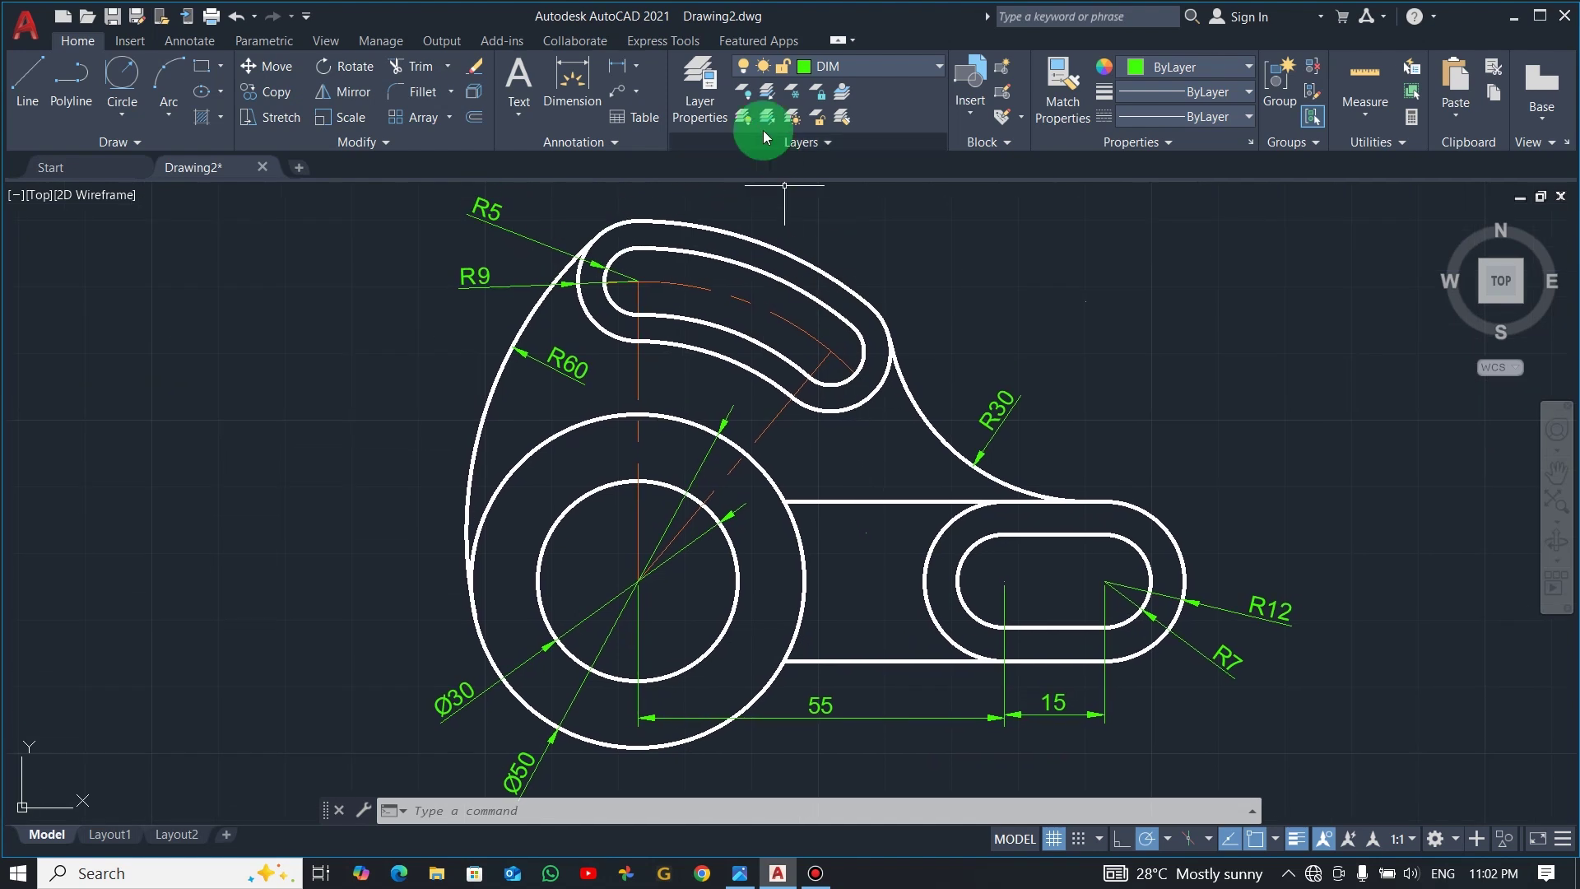
{"action": "left_click", "coordinate": [636, 66]}
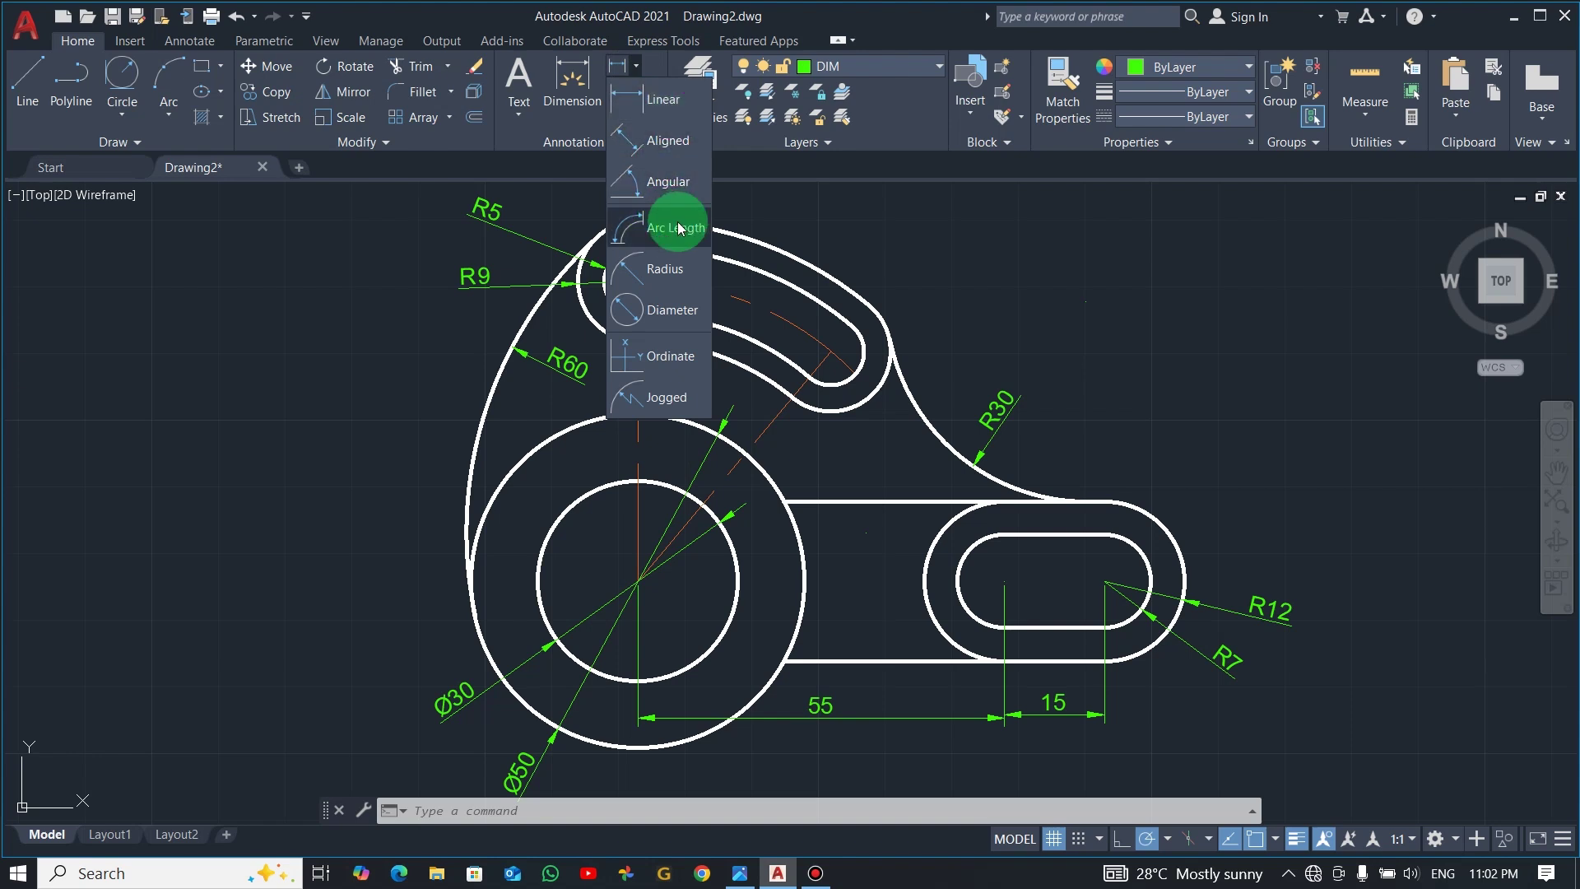
{"action": "left_click", "coordinate": [664, 278]}
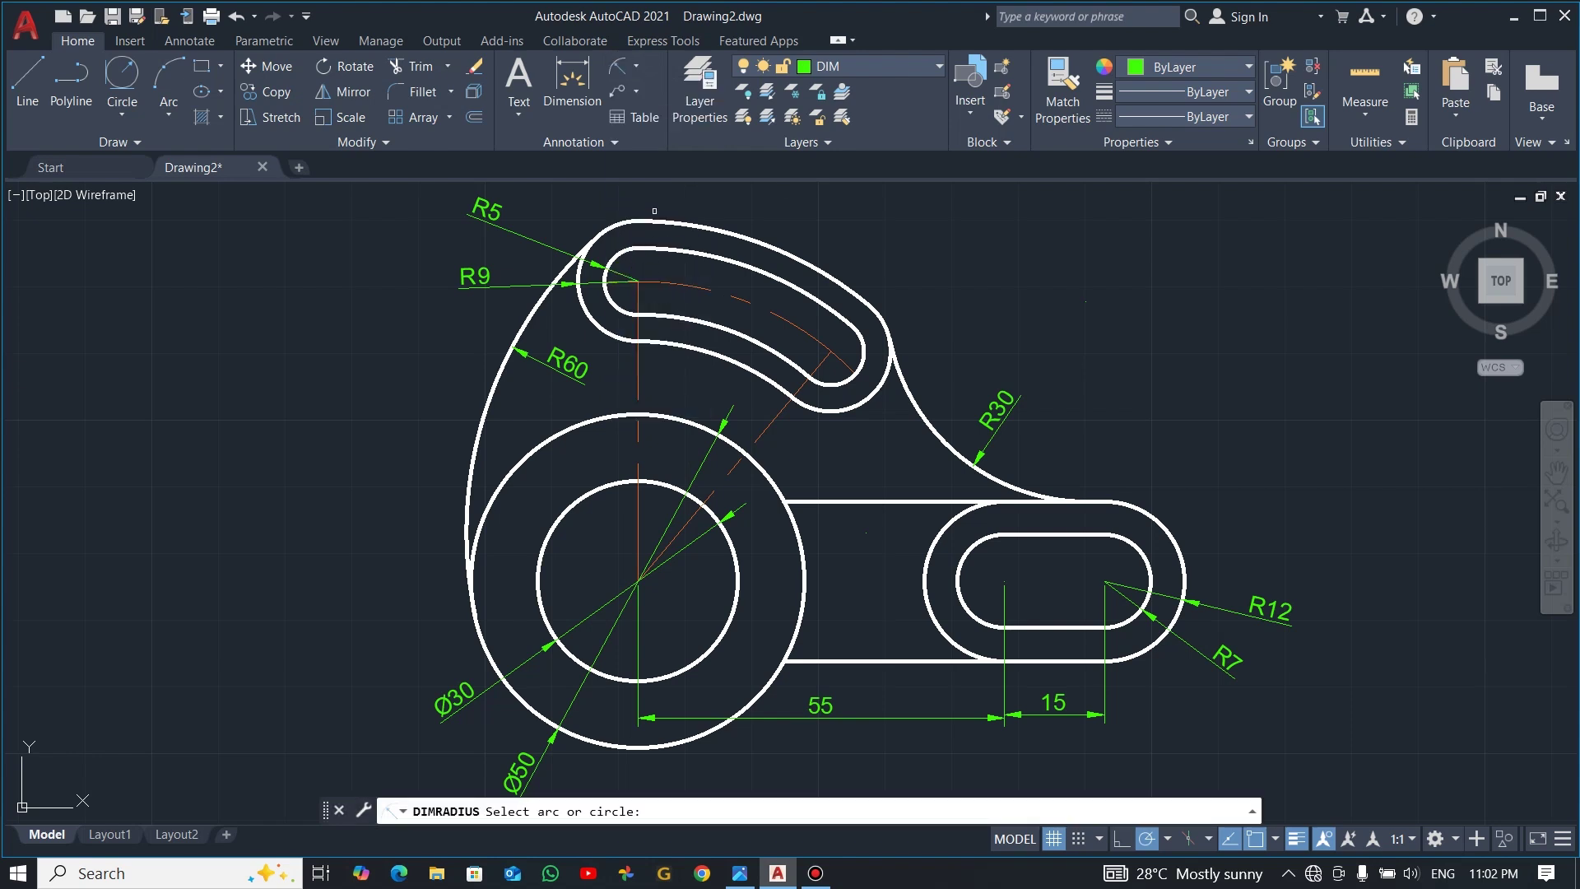
{"action": "left_click", "coordinate": [795, 326]}
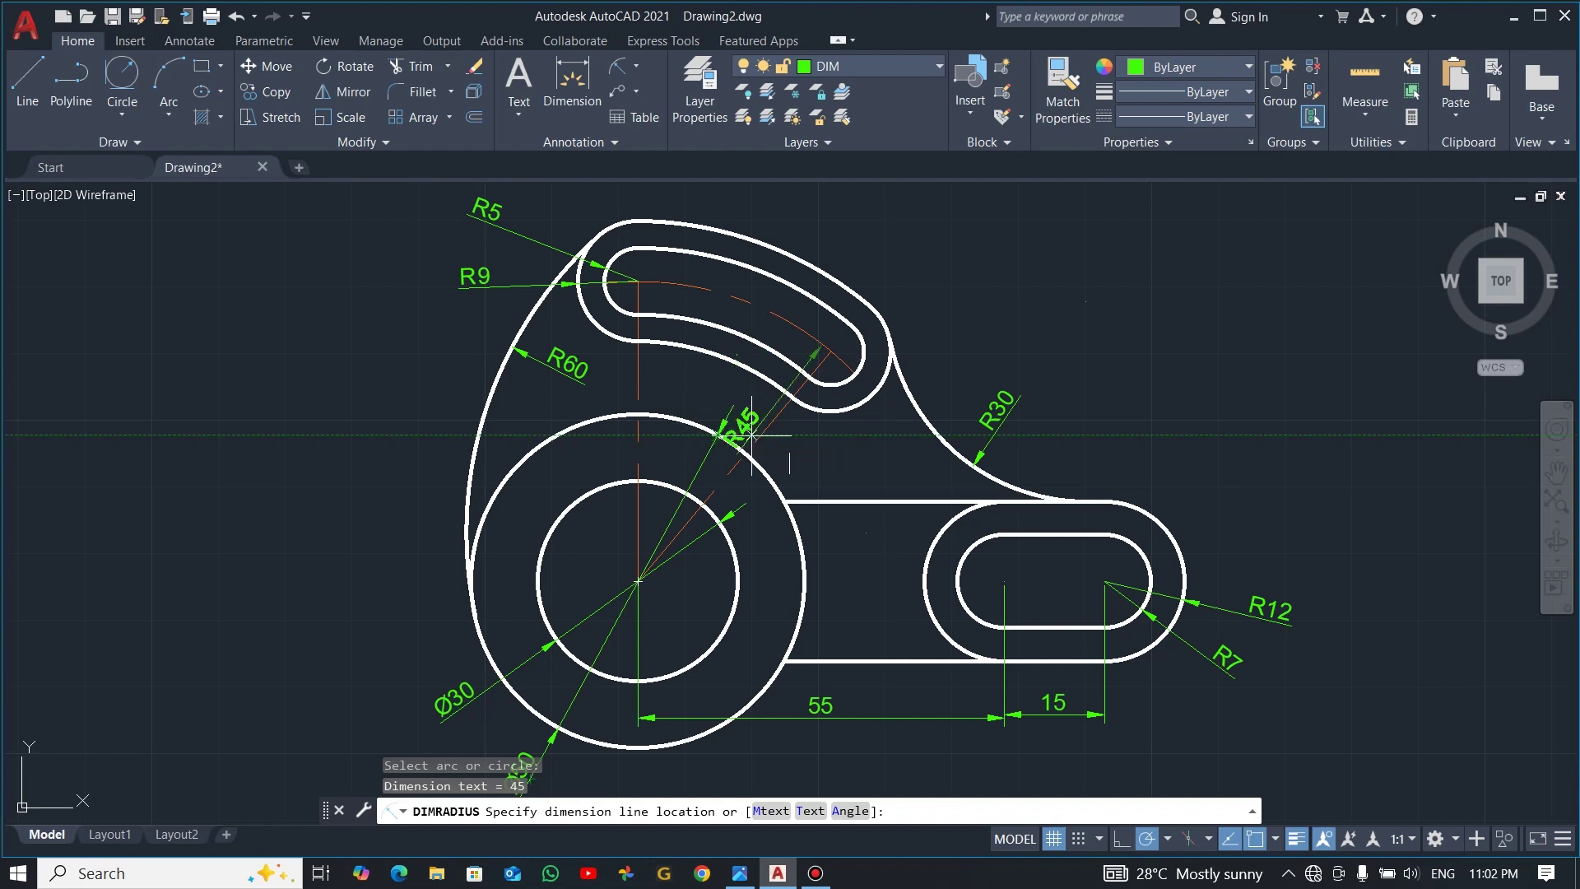
{"action": "left_click", "coordinate": [824, 453]}
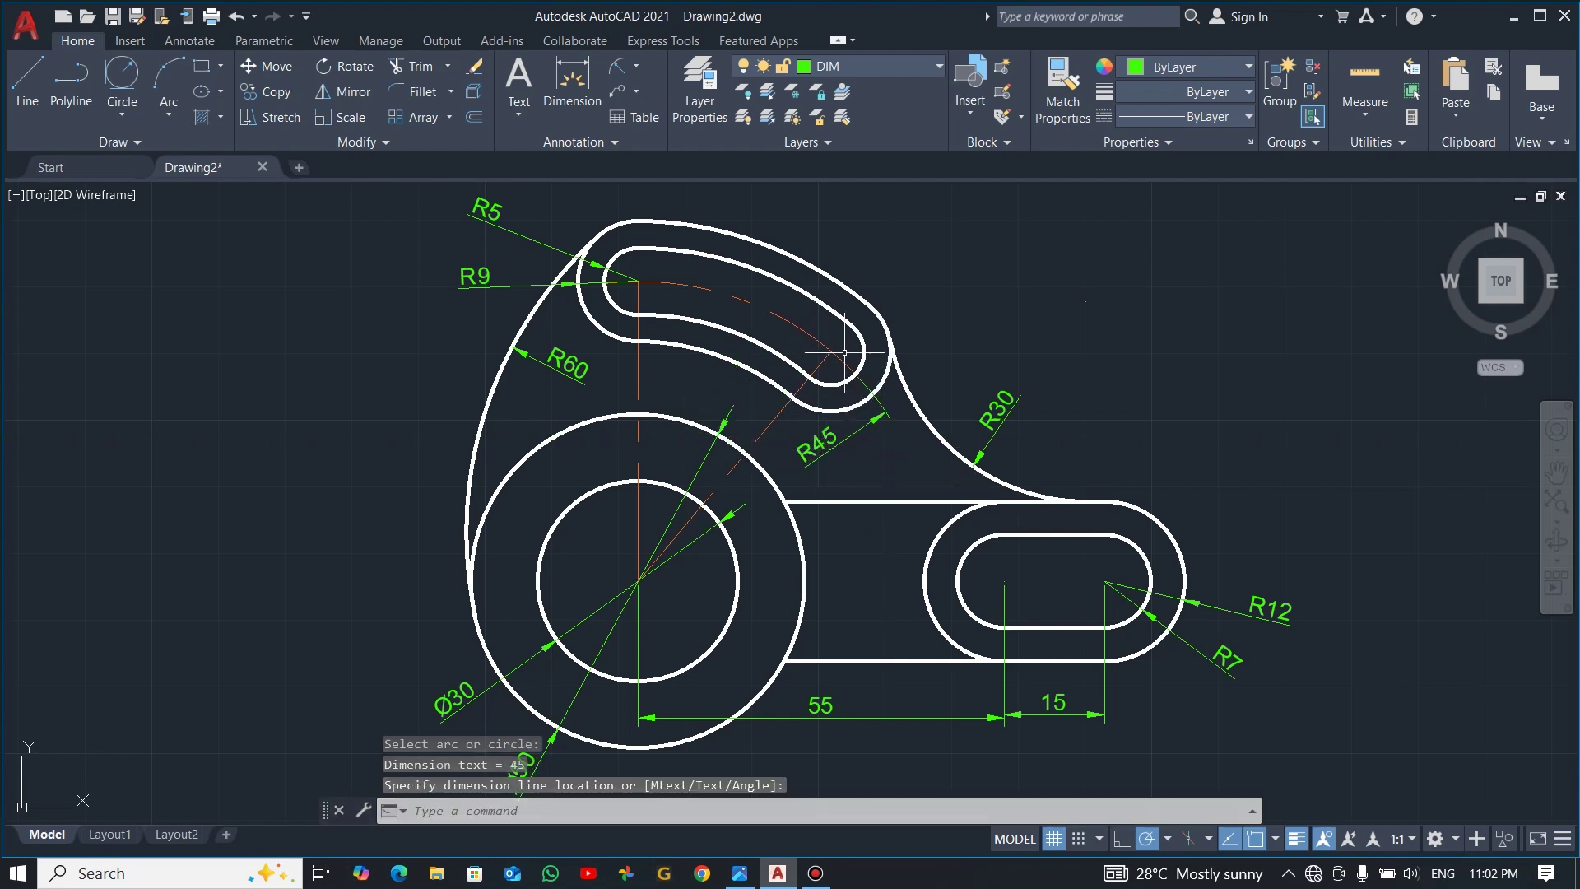
- Add an angular dimension between the vertical and inclined centerlines, placed above the curved slot
{"action": "left_click", "coordinate": [636, 66]}
{"action": "left_click", "coordinate": [667, 182]}
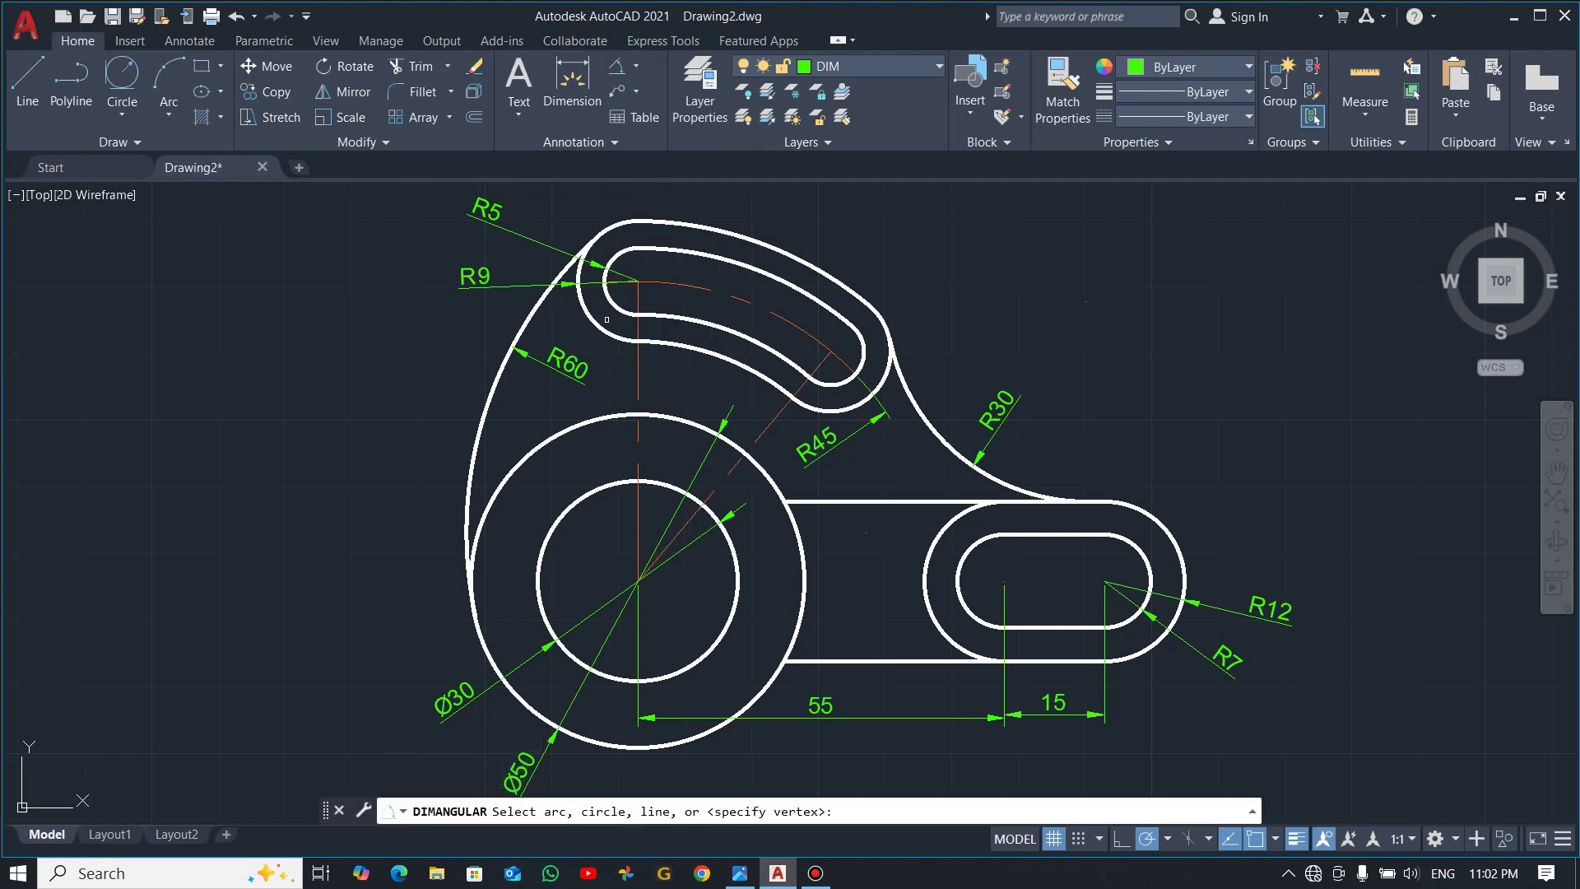
{"action": "left_click", "coordinate": [638, 338]}
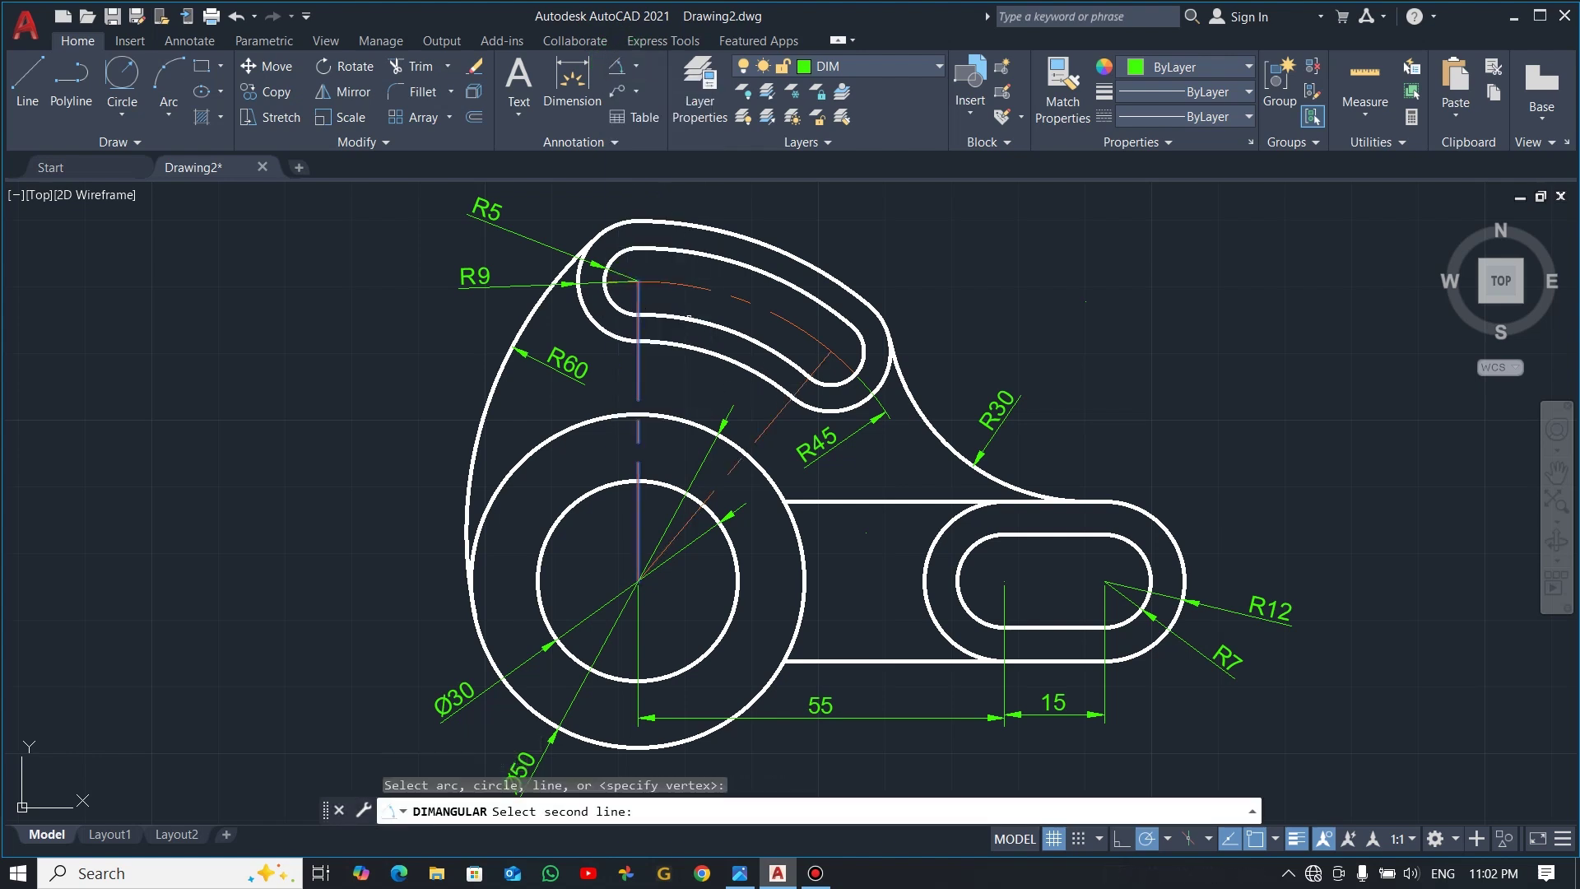
{"action": "left_click", "coordinate": [822, 363]}
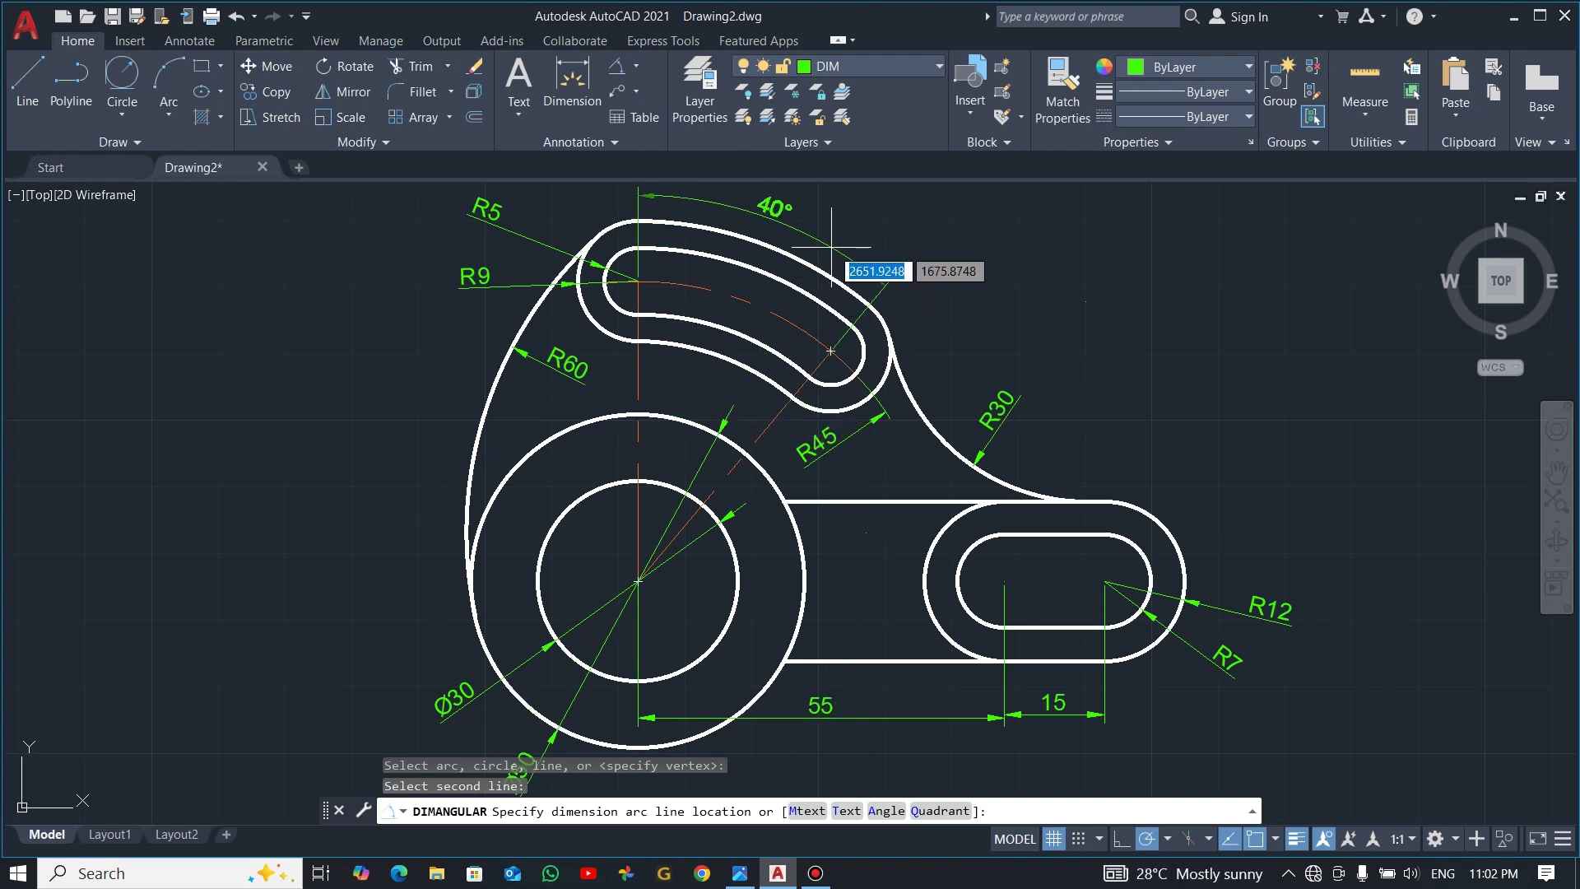
{"action": "left_click", "coordinate": [837, 244]}
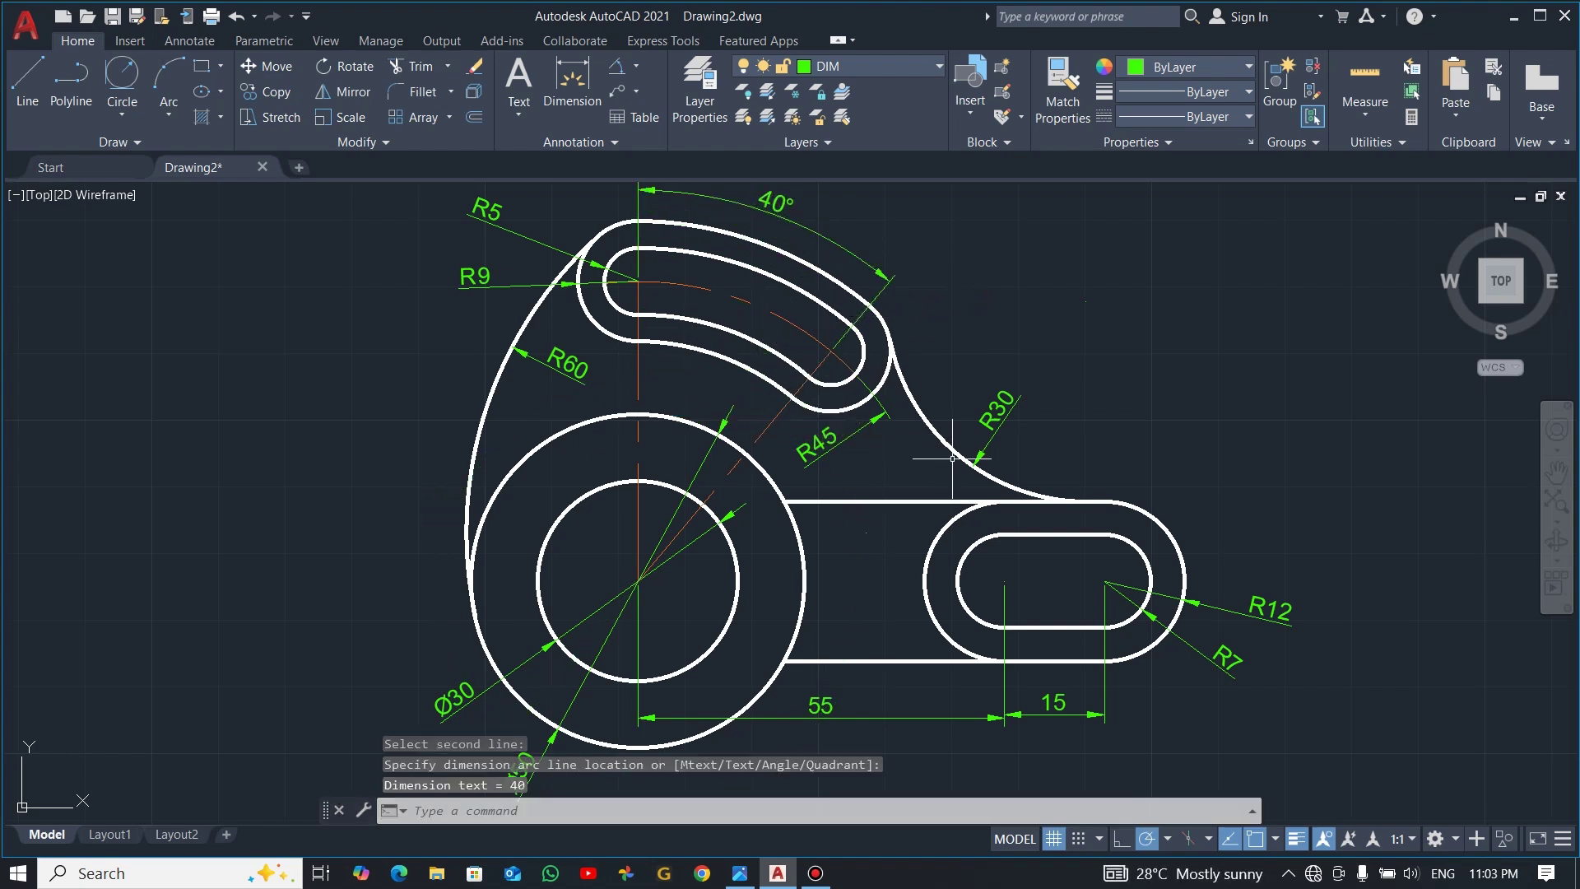
- Check the dimensioned bracket against the Cad+Practice+Drawings_3 reference image and return to the AutoCAD drawing
{"action": "scroll", "coordinate": [952, 457], "scroll_direction": "down", "scroll_amount": 2}
{"action": "key", "text": "alt+Tab"}
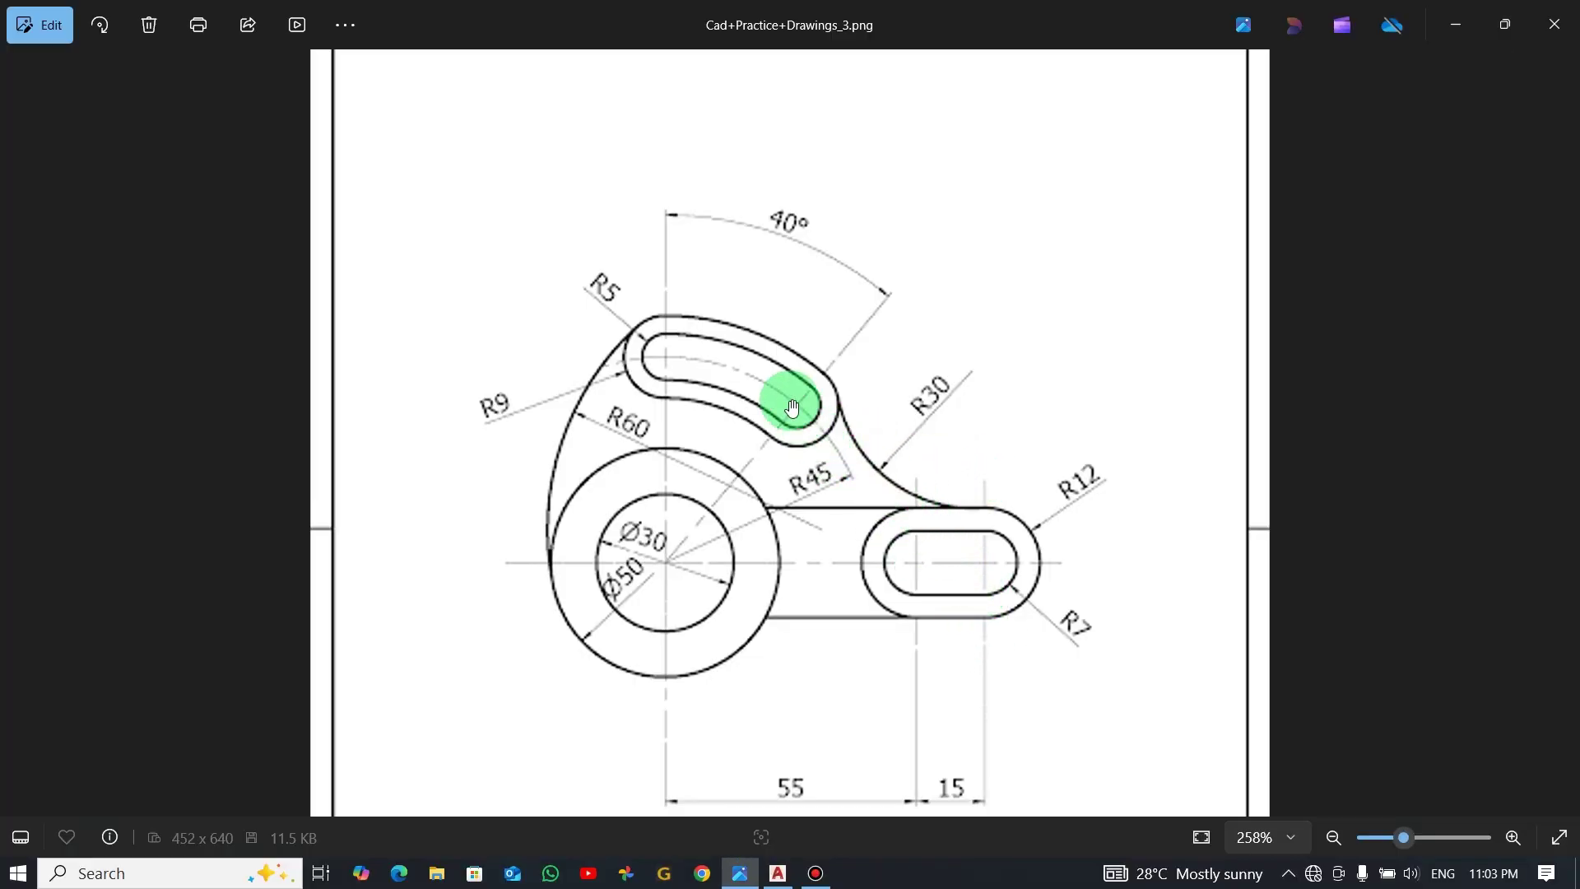
{"action": "key", "text": "alt+Tab"}
{"action": "scroll", "coordinate": [799, 370], "scroll_direction": "up", "scroll_amount": 2}
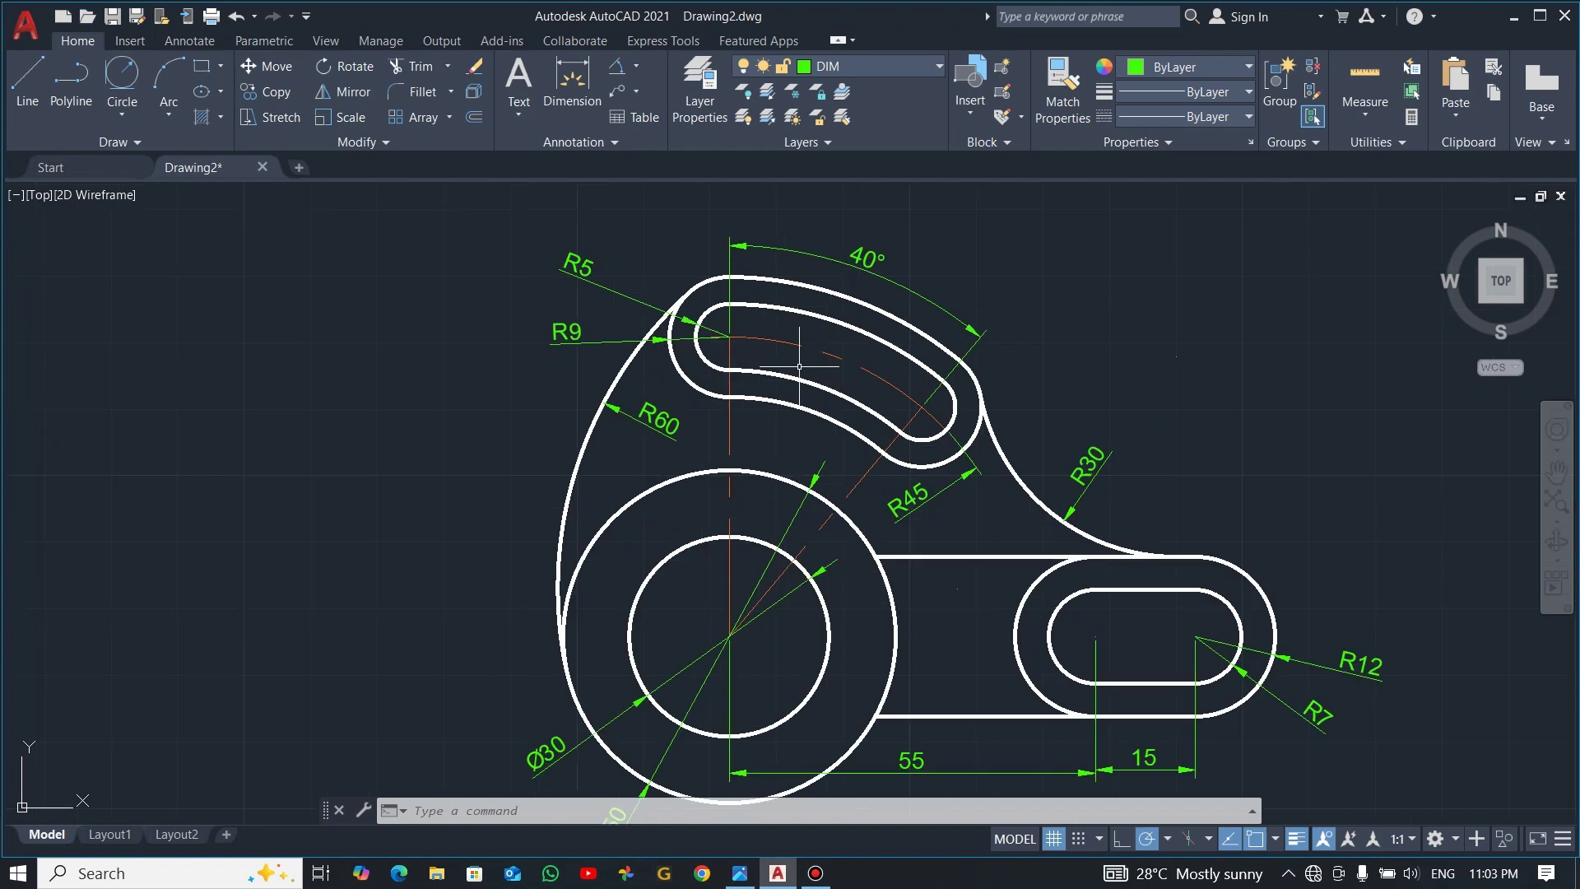
{"action": "middle_click_drag", "start_coordinate": [1013, 554], "coordinate": [939, 512]}
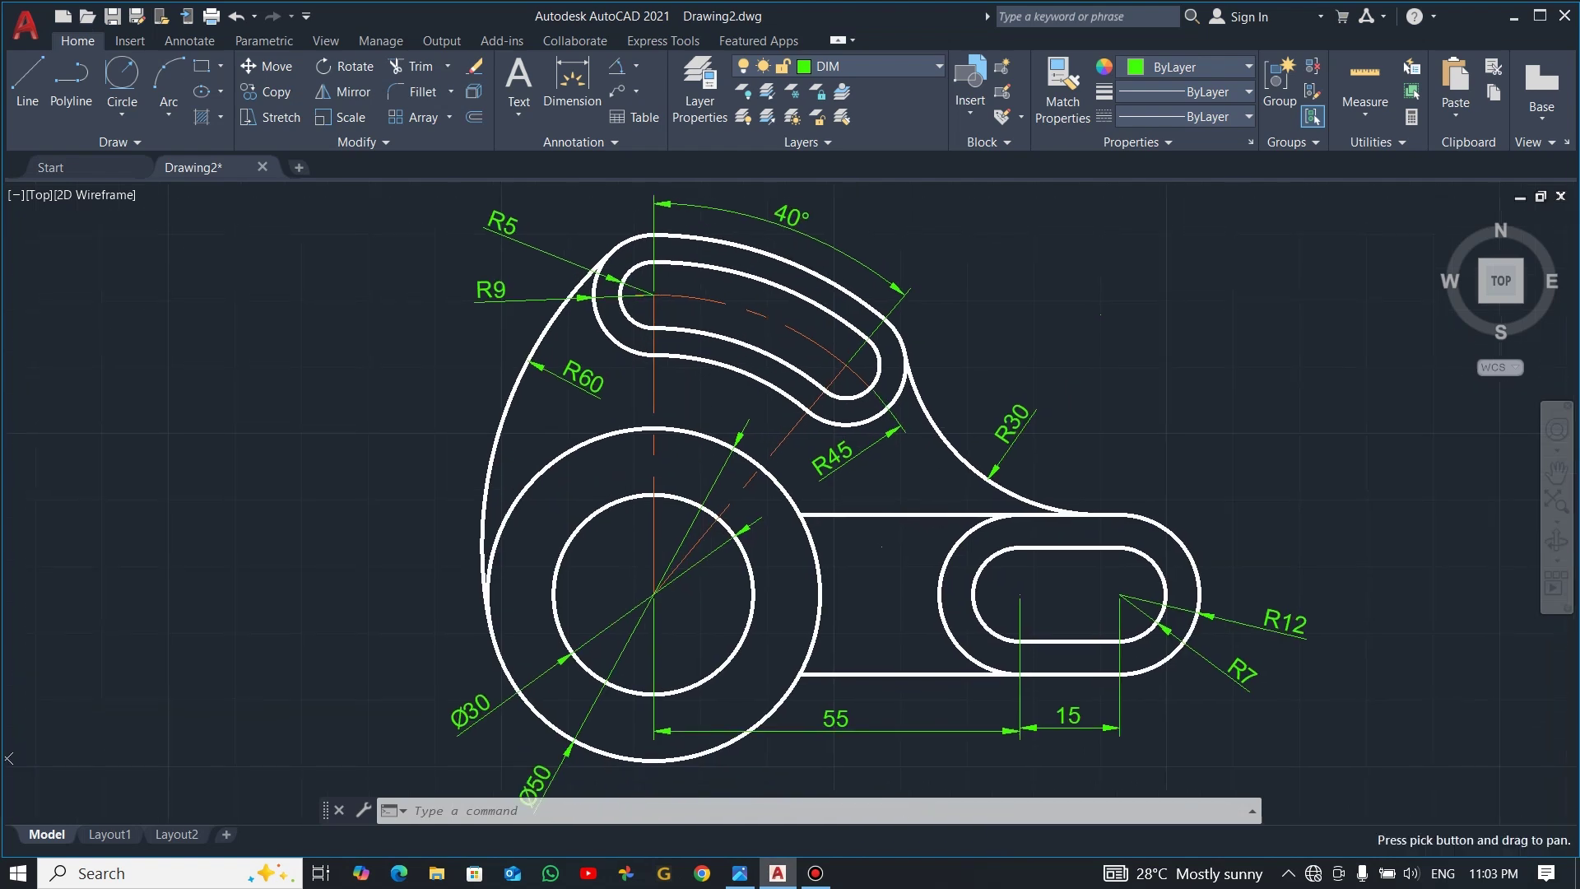